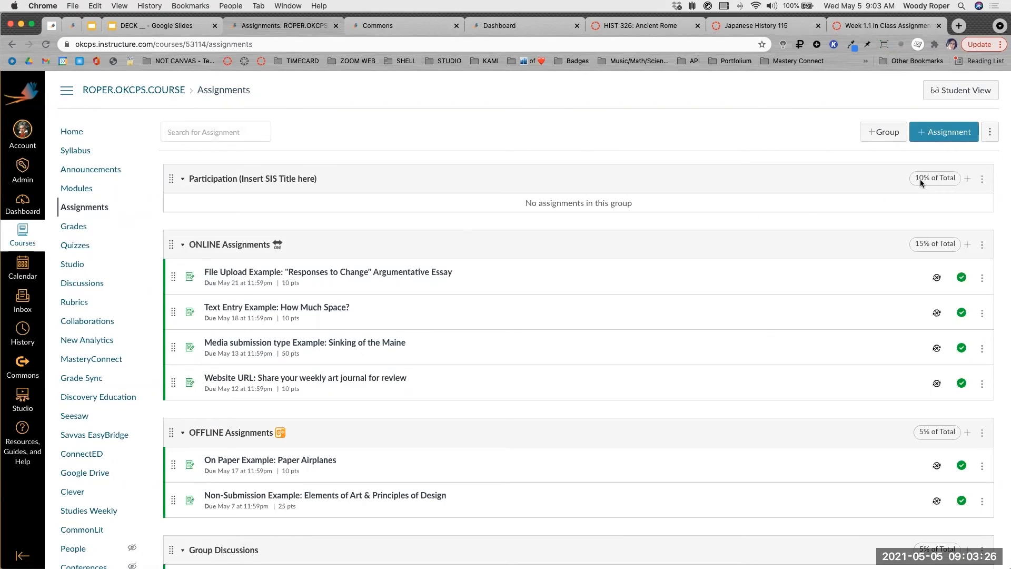
Create a new assignment and name it "Assignment: [Title Here] (Week Here)".
ctrl+scroll(954, 136, up, 5)
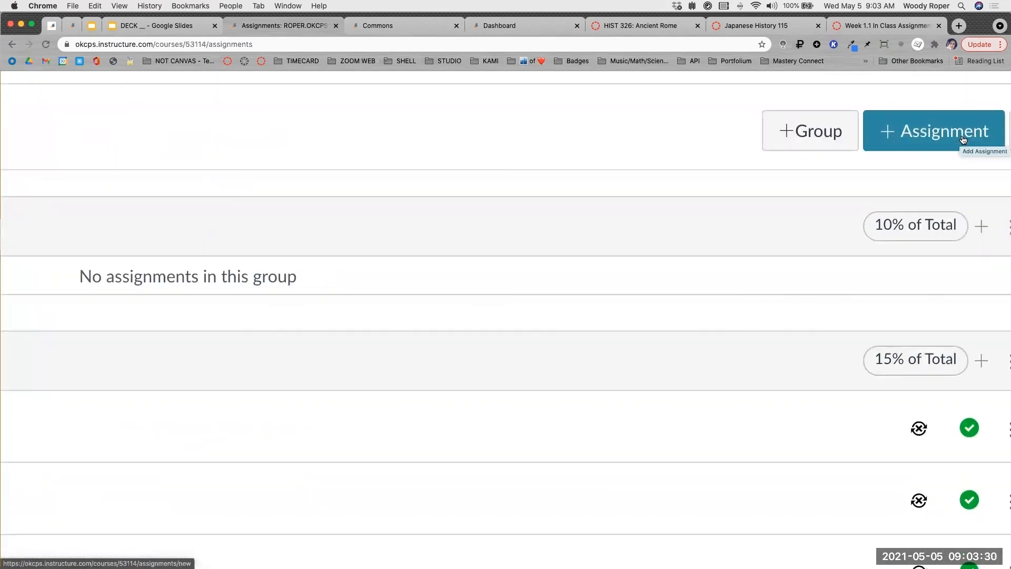
click(963, 138)
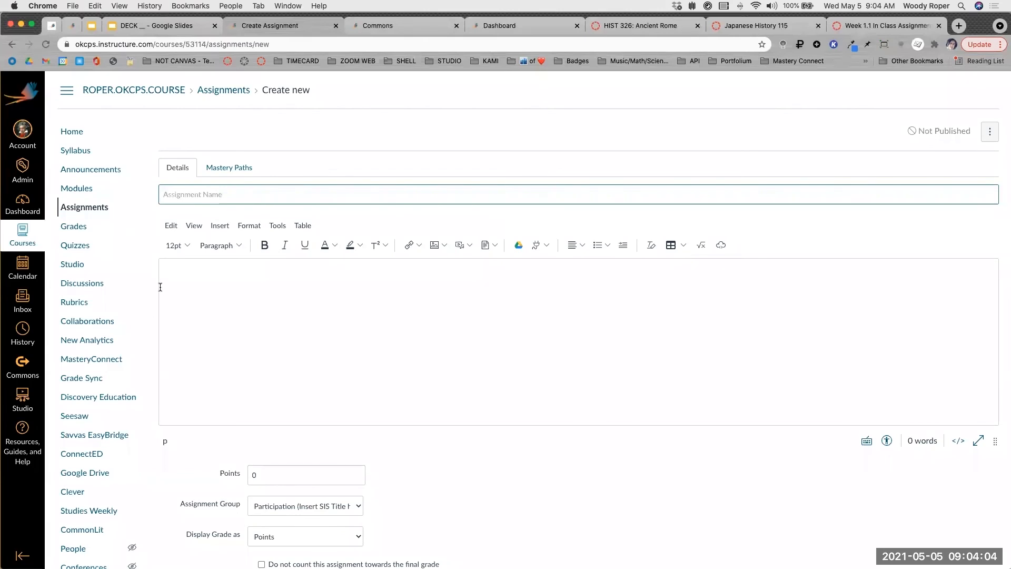
click(220, 194)
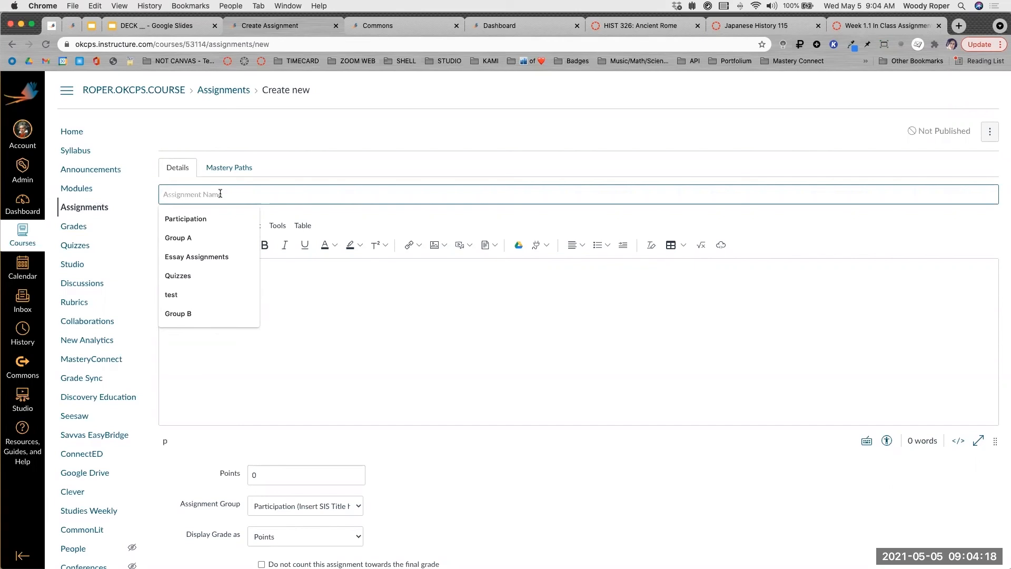
text(Assignments)
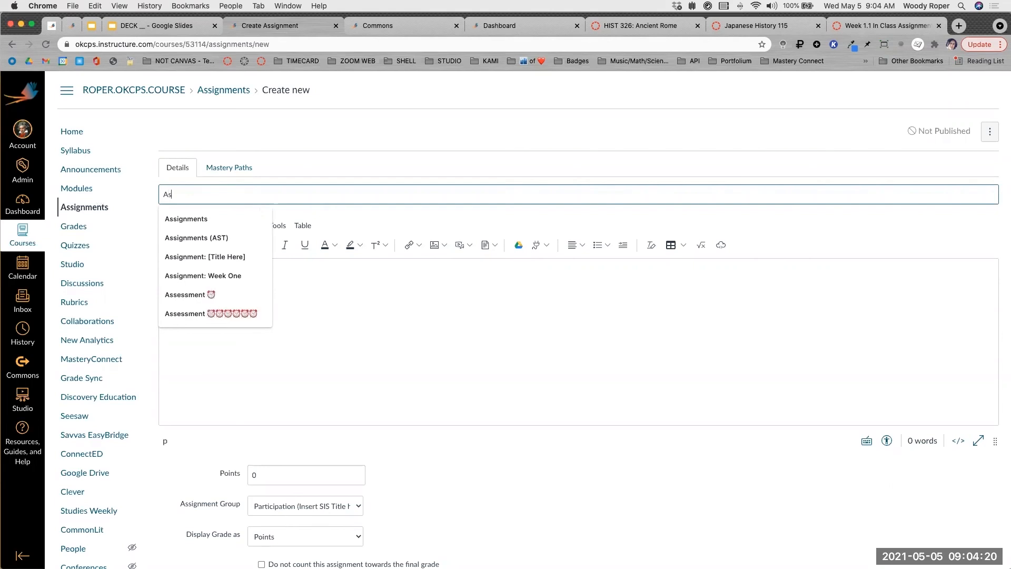
click(213, 222)
key(BackSpace)
text(: [Title Here)
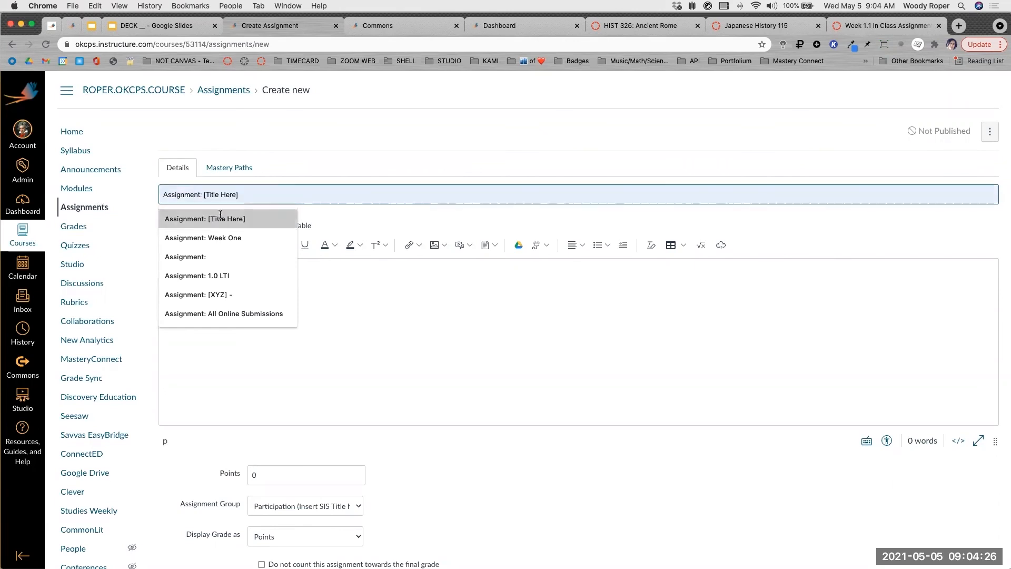
click(220, 218)
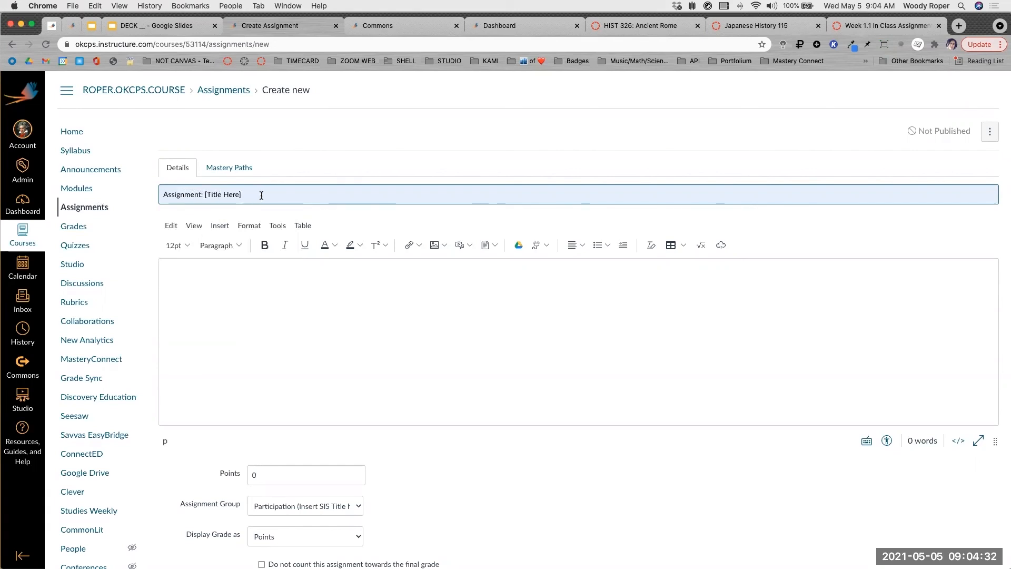
text(()
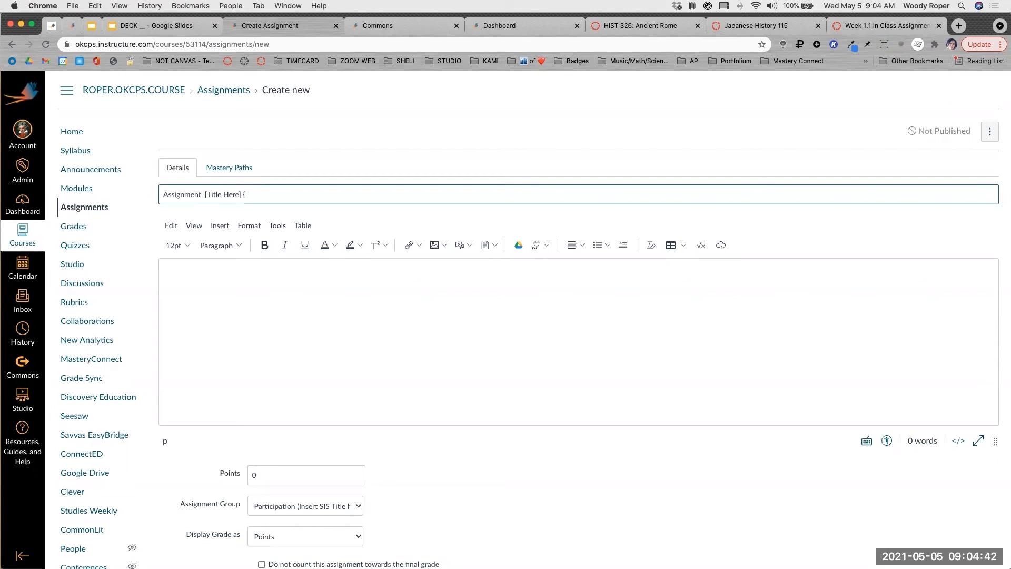
text(Week Here)
Insert the red laptop icon from the course images into the empty assignment description.
click(292, 282)
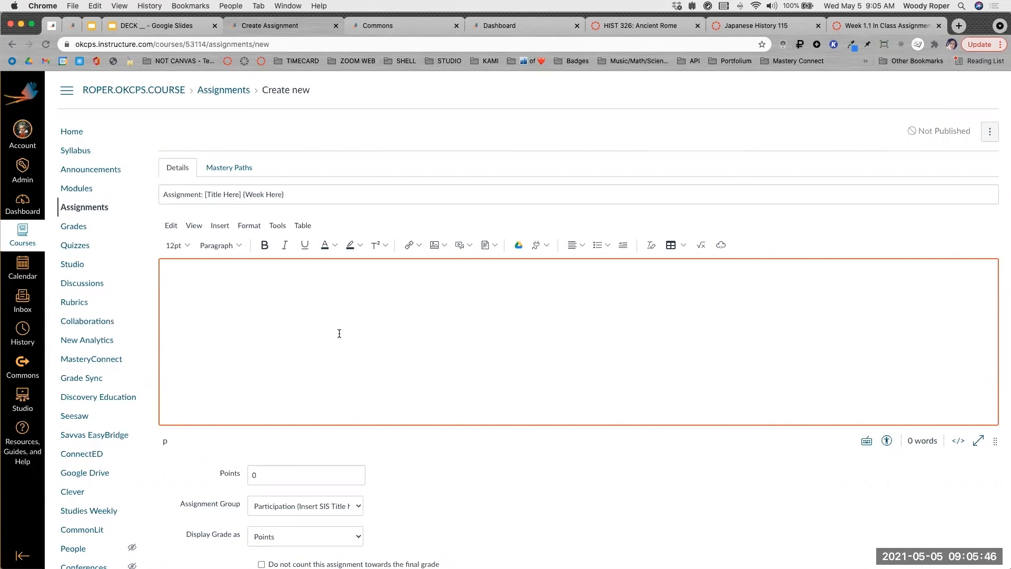
click(217, 228)
mouse_move(241, 264)
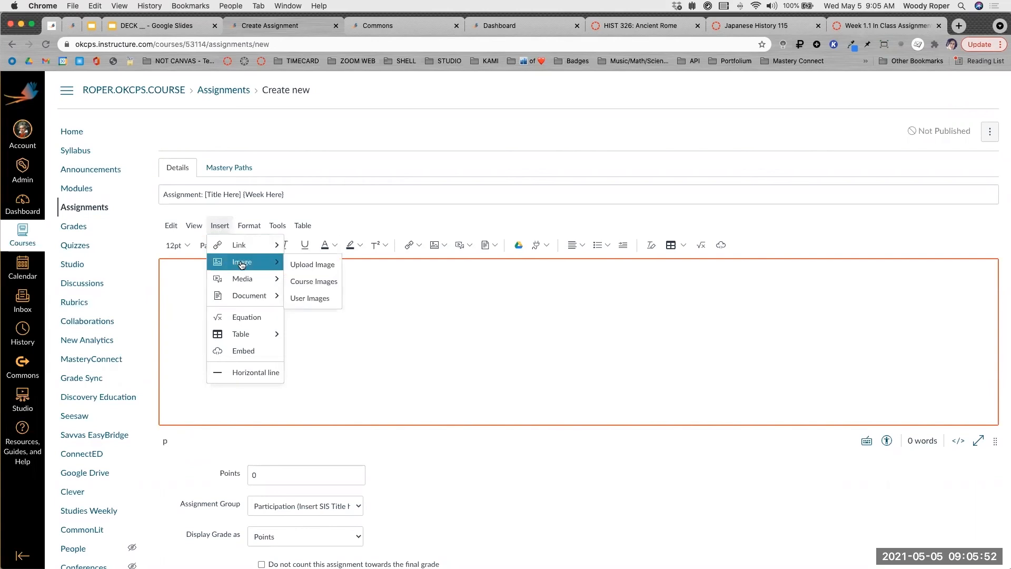
click(319, 282)
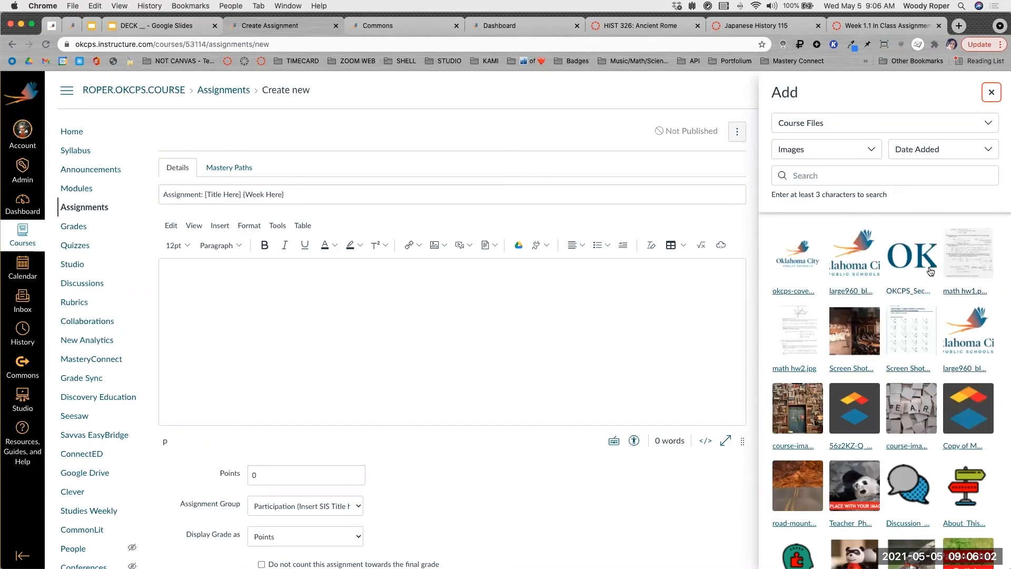
scroll(931, 271, down, 10)
scroll(931, 271, down, 10)
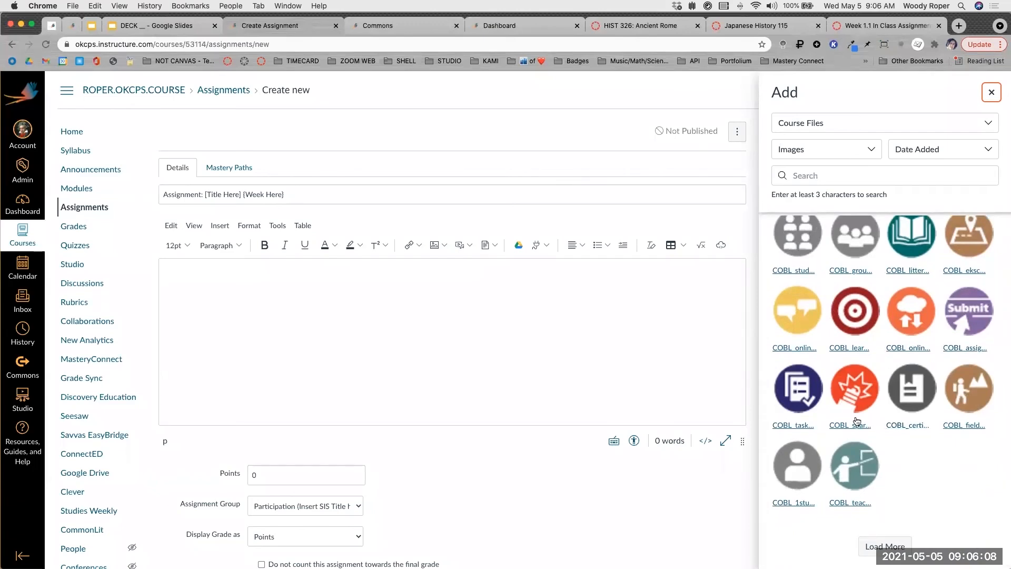
scroll(930, 309, up, 10)
scroll(930, 310, down, 10)
scroll(929, 309, up, 7)
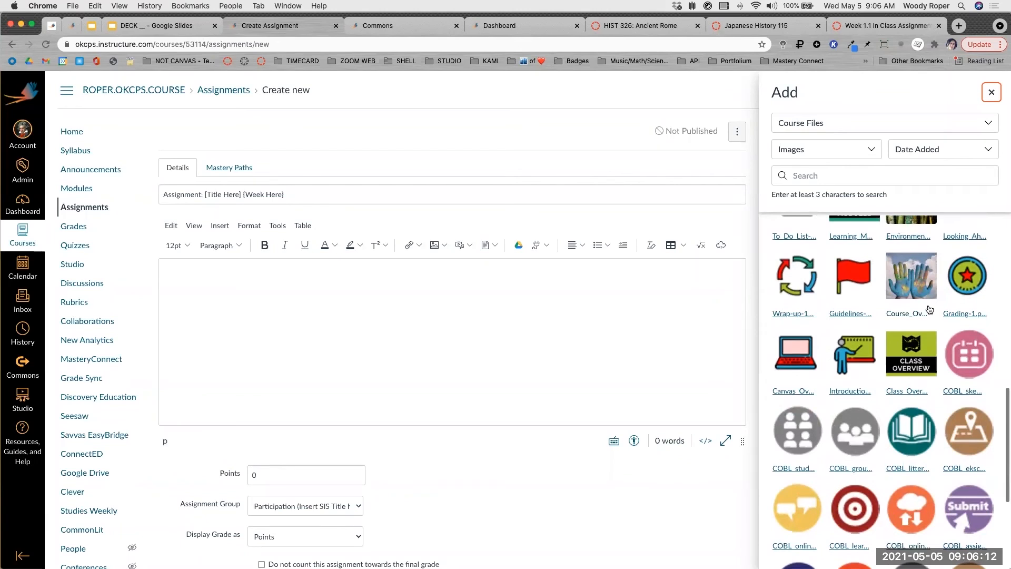
click(786, 355)
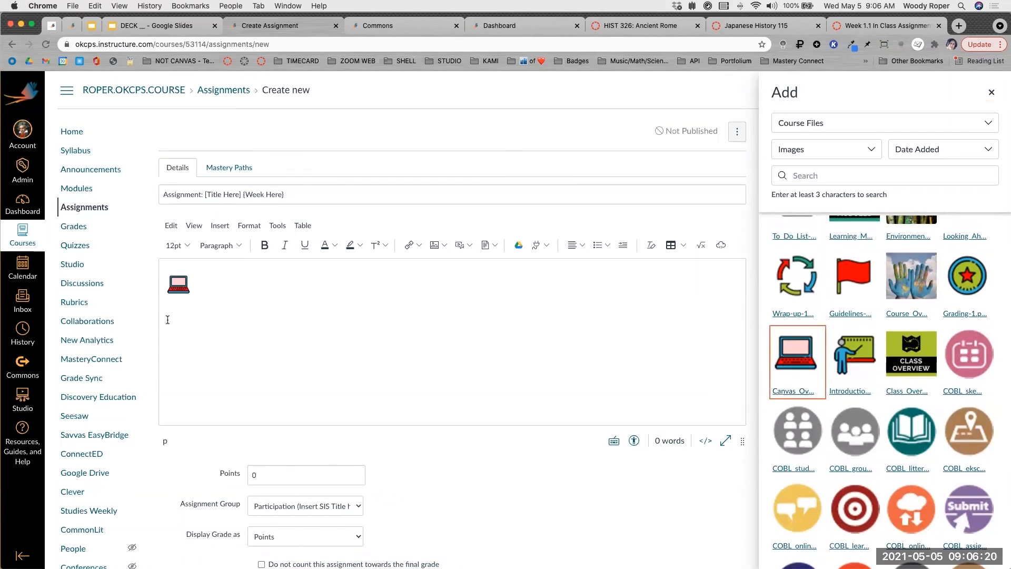
Add the title "Assignment Overview" beside the laptop icon and format it as Heading 2.
click(199, 276)
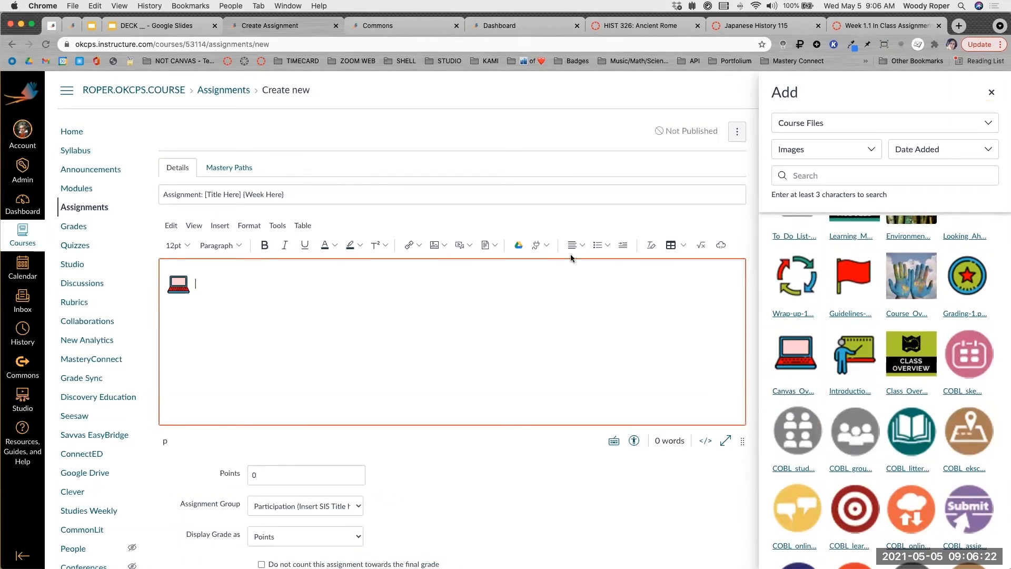
key(super+Tab)
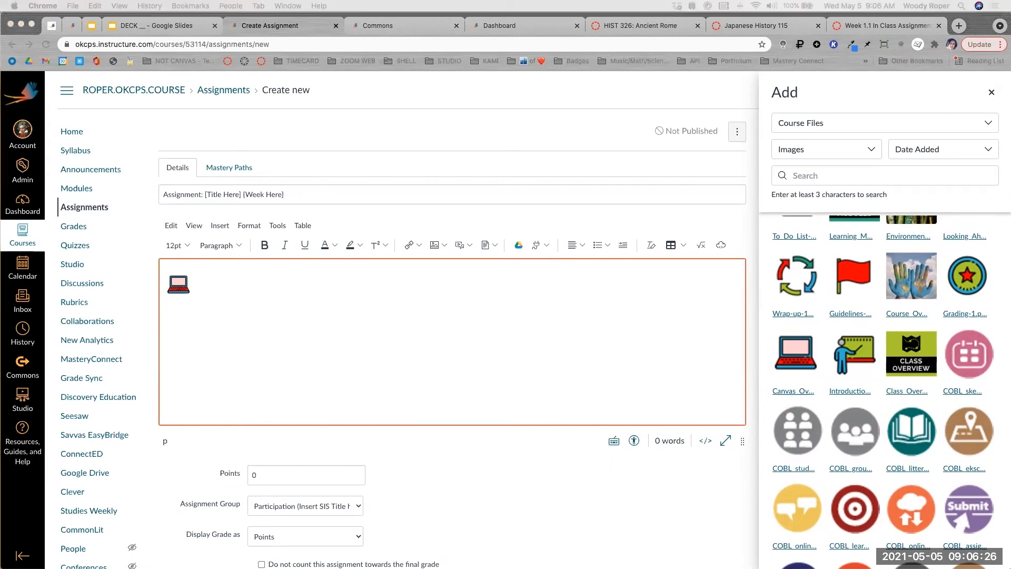
click(227, 274)
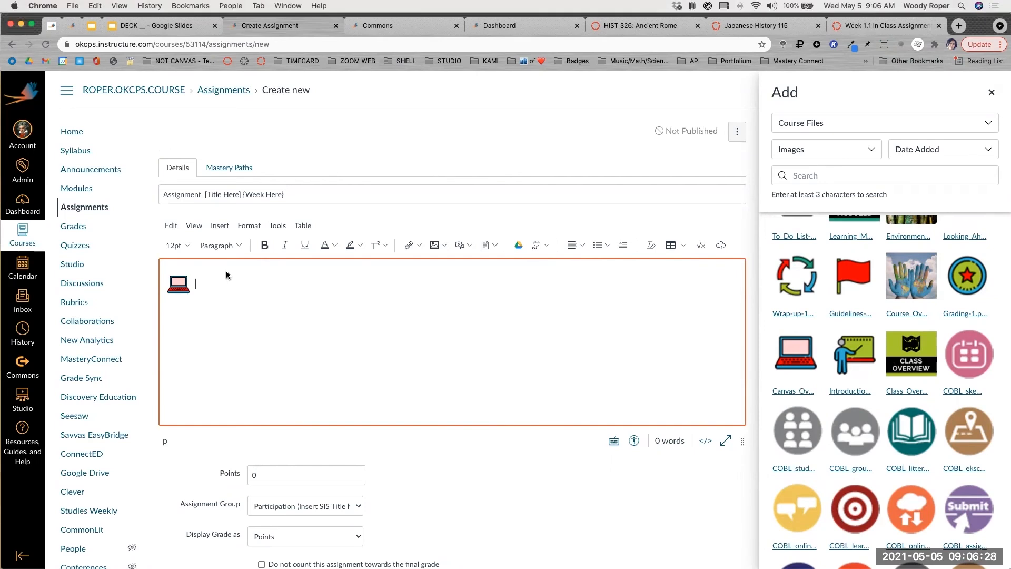
text(Assignment Overview)
key(Return)
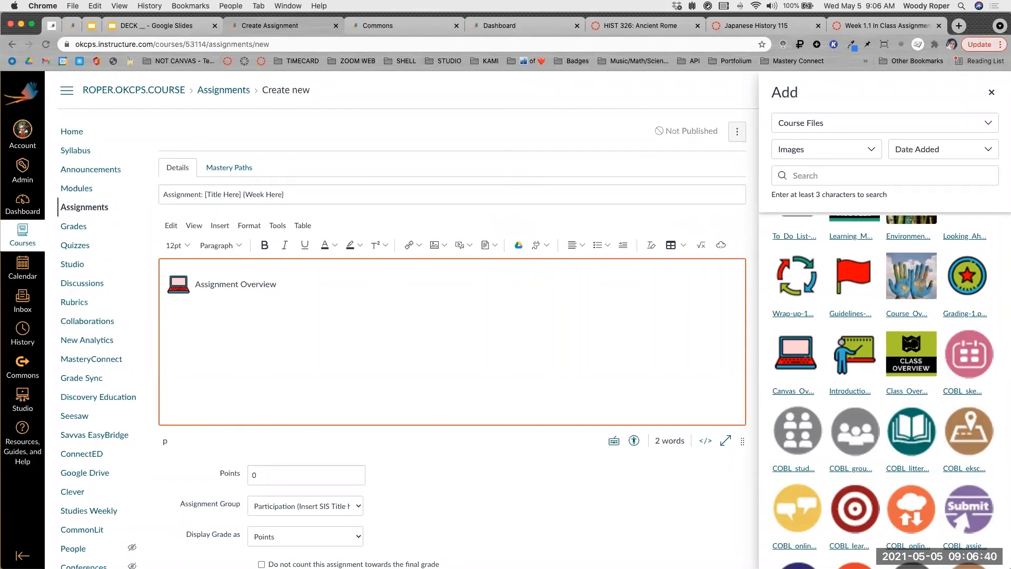
drag(195, 283, 276, 284)
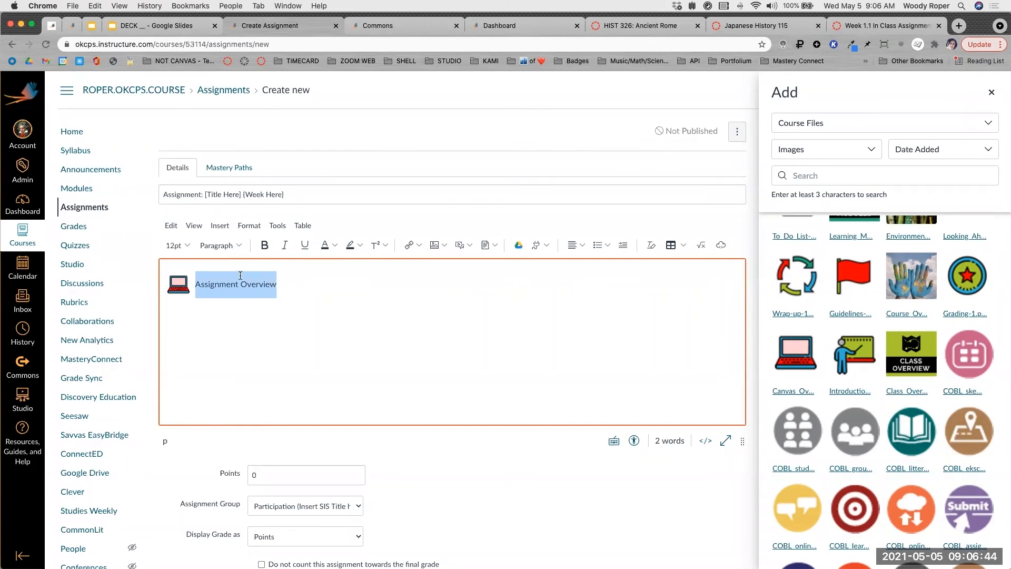
click(238, 245)
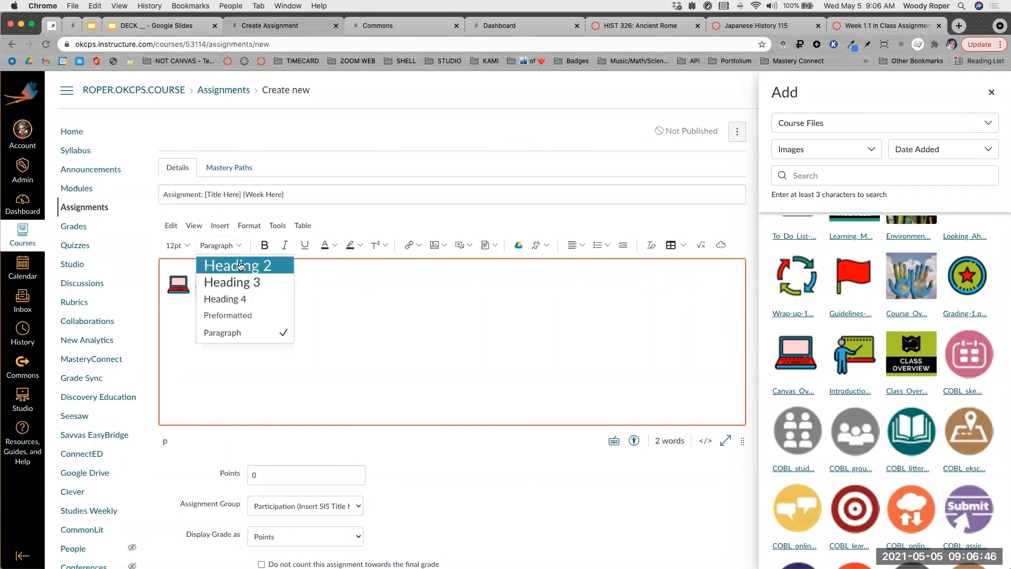
click(240, 266)
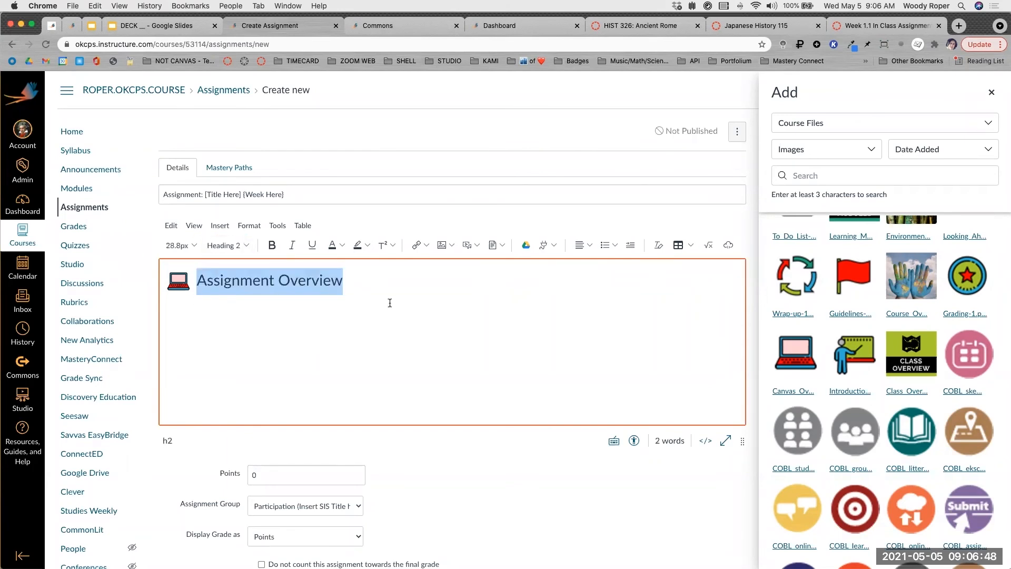
Add the placeholder "{Insert Directions HERE}" under the Assignment Overview heading and insert a horizontal line below it.
click(176, 314)
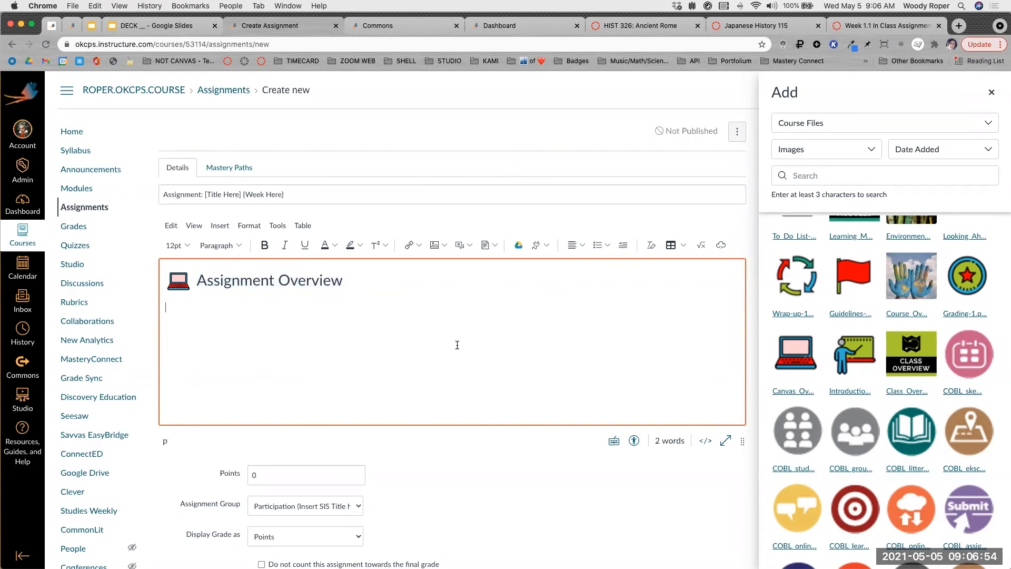
text({Insert Directions HERE)
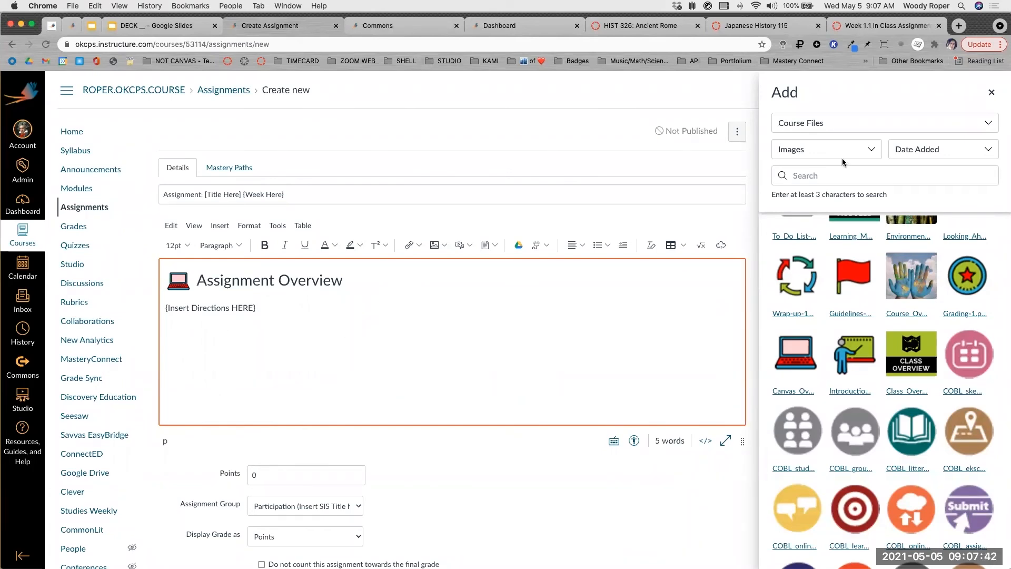
click(991, 93)
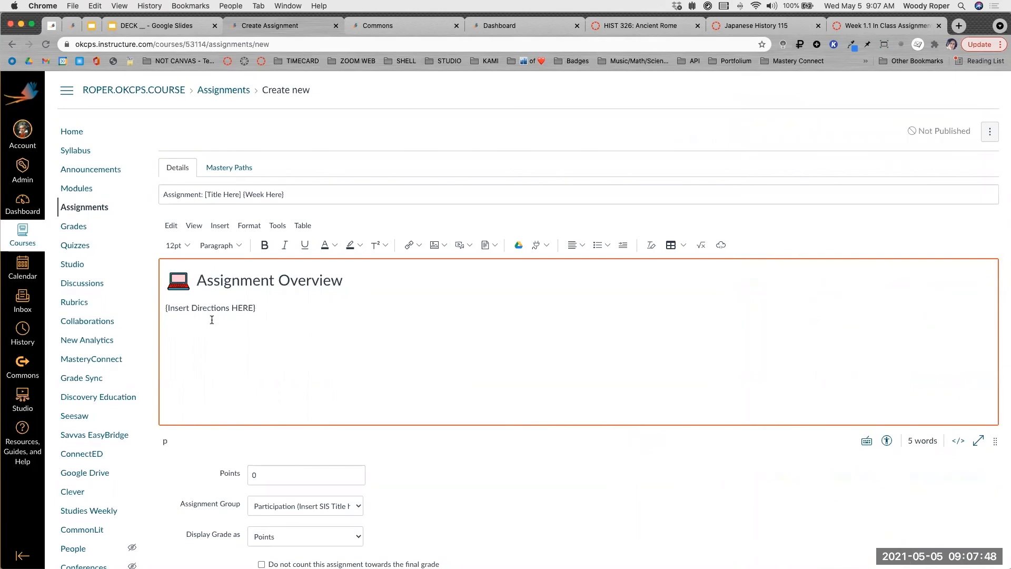
click(168, 327)
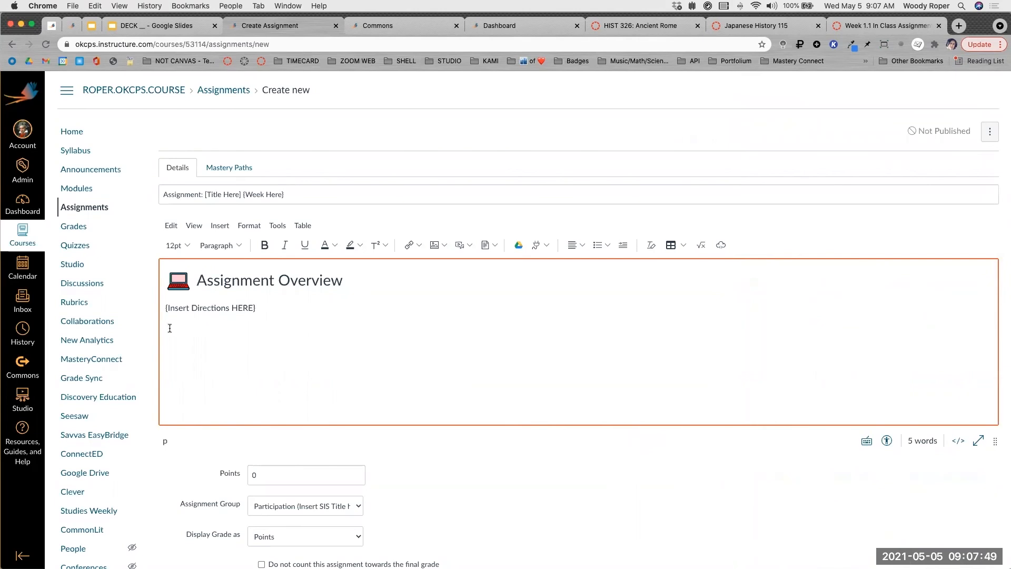
click(217, 231)
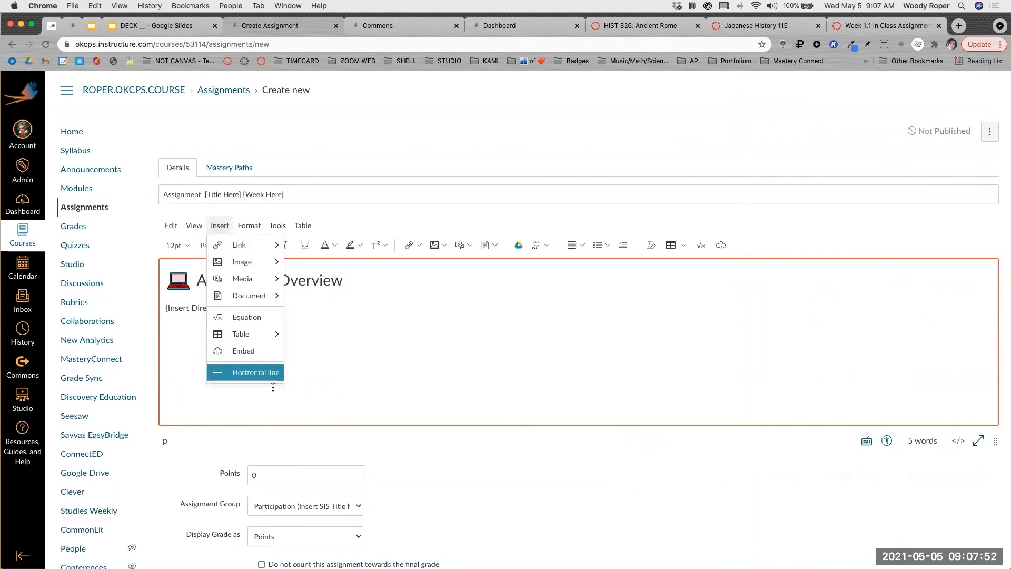
click(247, 372)
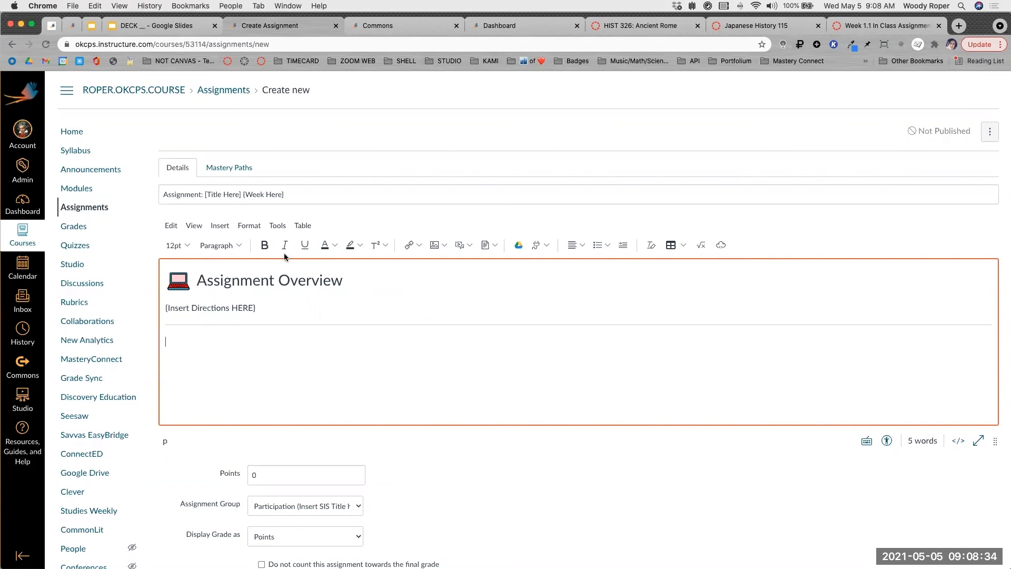
click(218, 226)
mouse_move(235, 264)
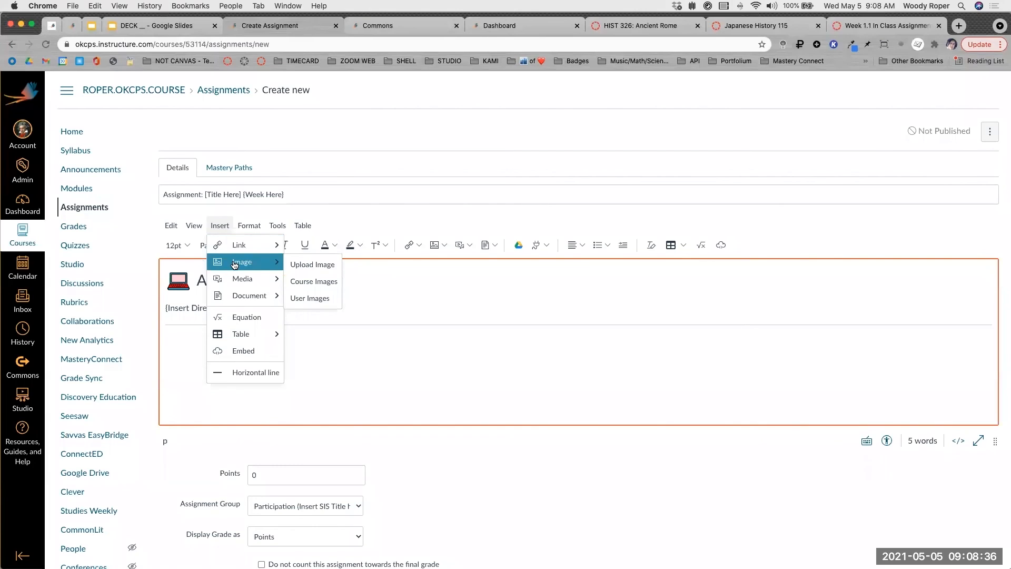
click(298, 264)
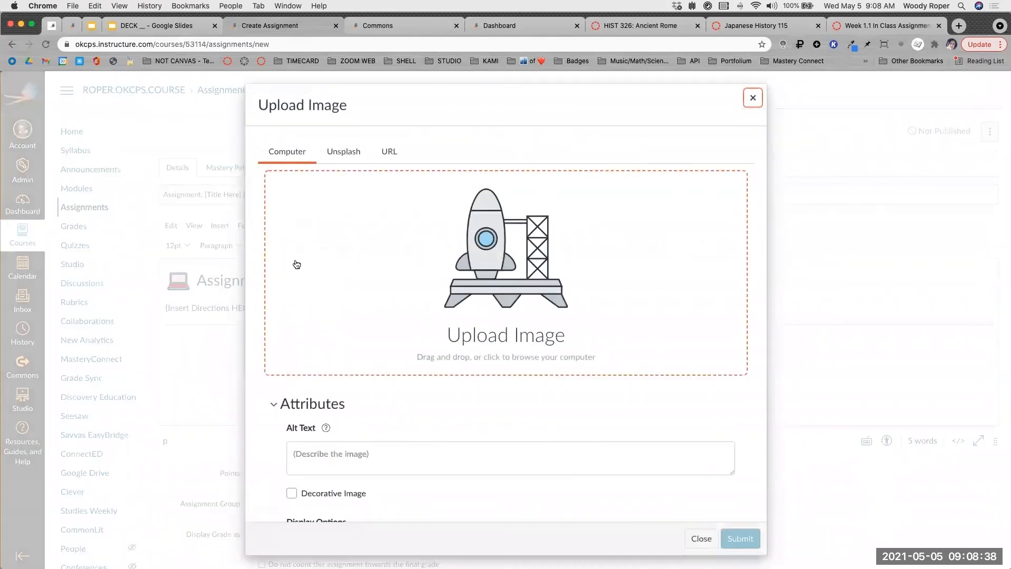
click(753, 98)
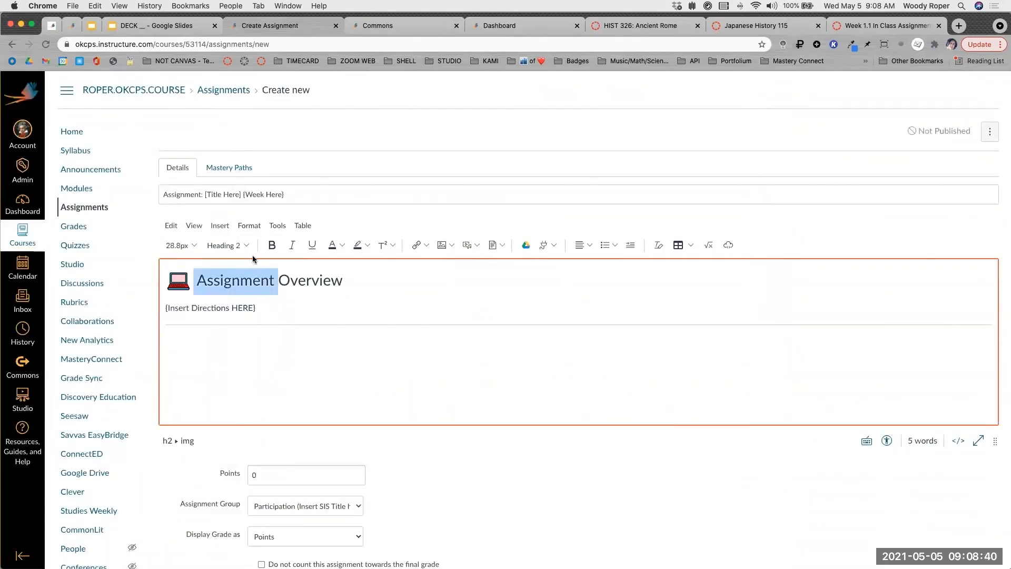
Insert the signpost icon from the course images below the horizontal line and close the image list.
click(198, 336)
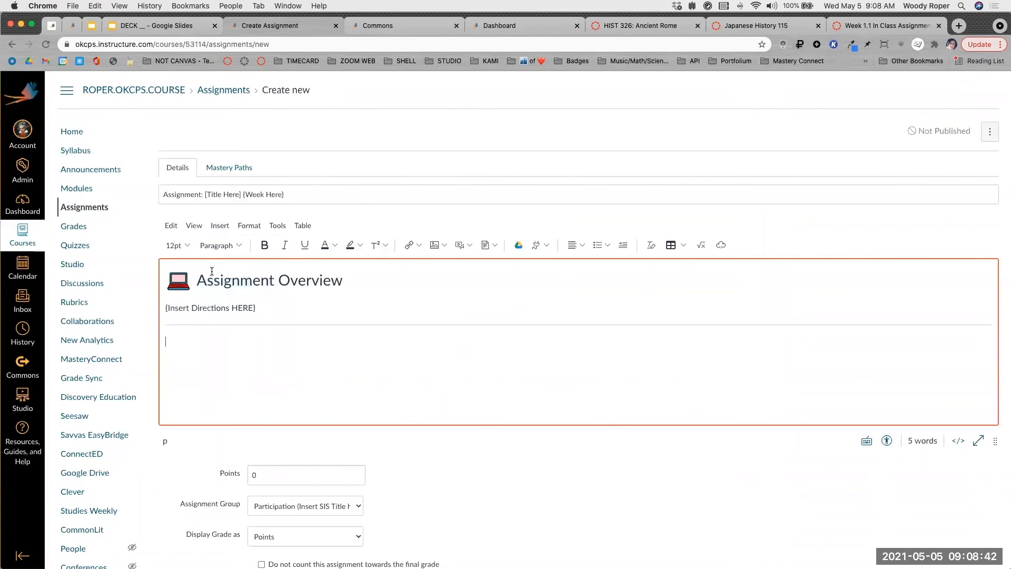
click(216, 226)
mouse_move(225, 267)
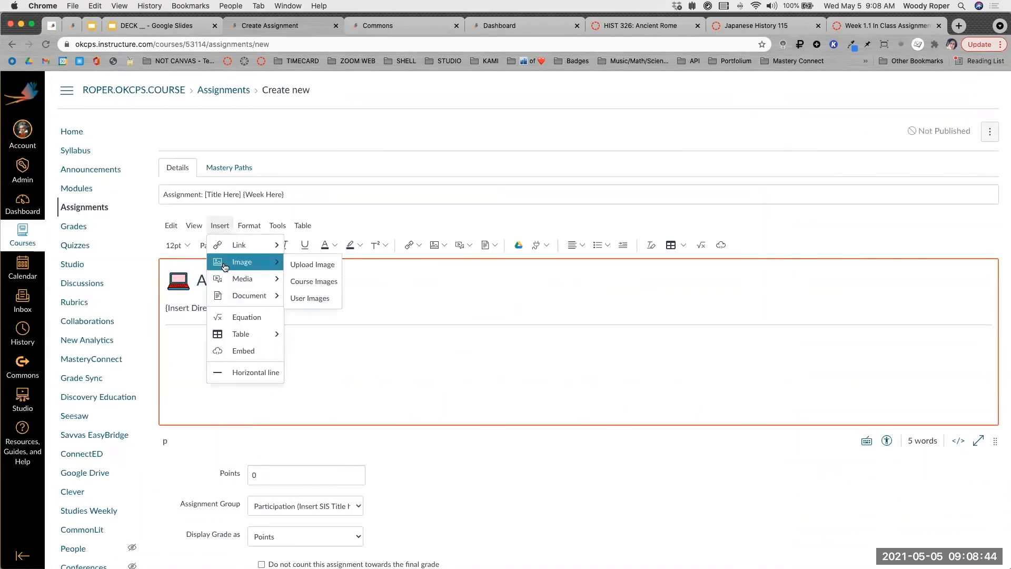
click(322, 287)
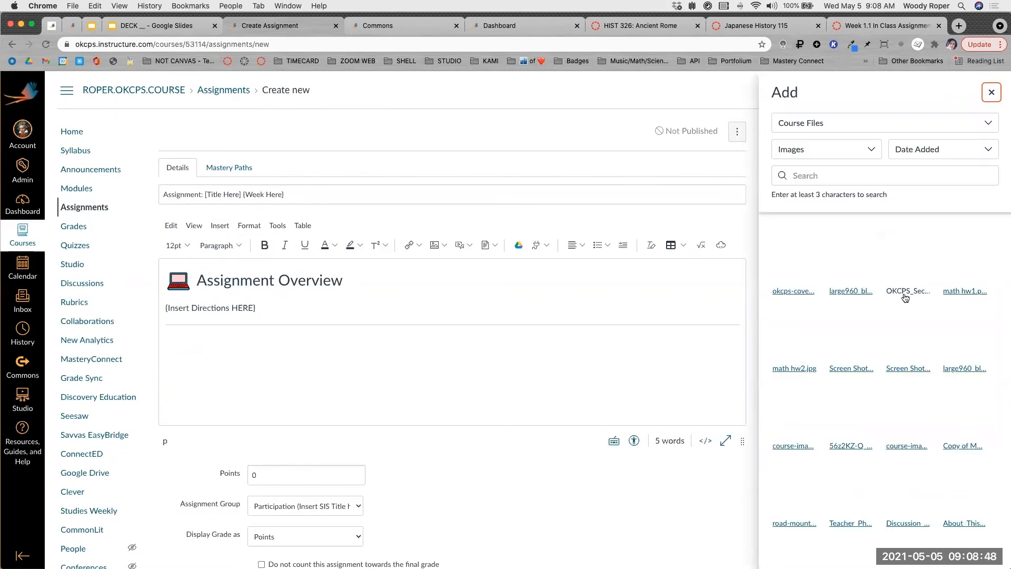
scroll(905, 298, down, 3)
scroll(905, 298, down, 2)
click(970, 316)
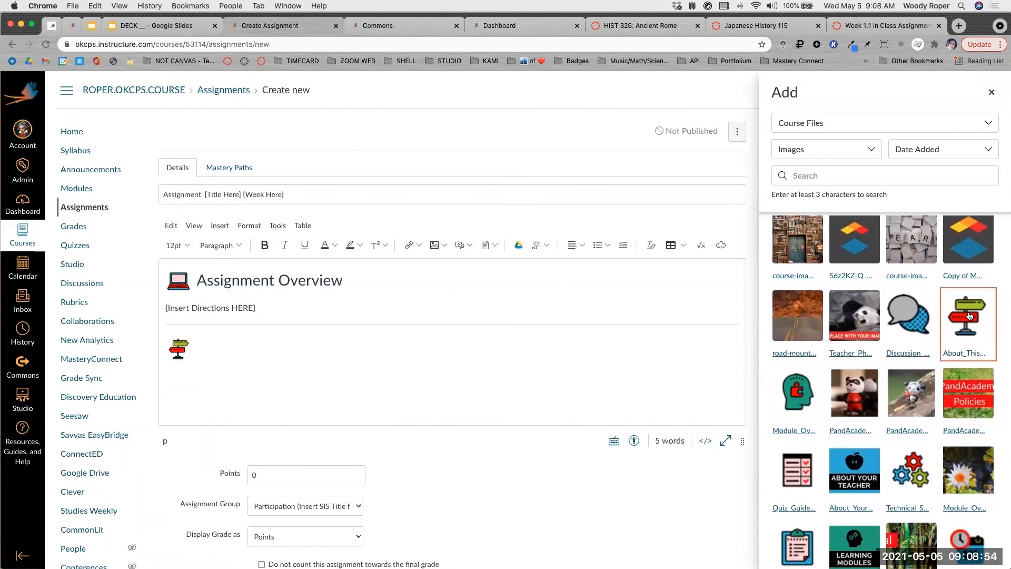
click(989, 93)
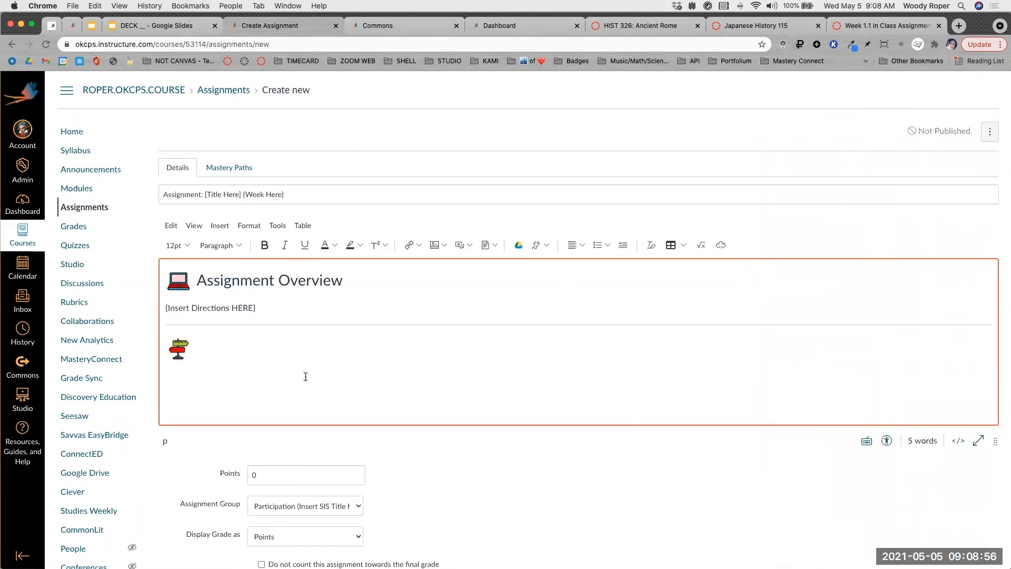
Add the title "Guidelines" beside the signpost icon and format it as Heading 2.
text(Guidelines)
key(Return)
drag(194, 347, 233, 348)
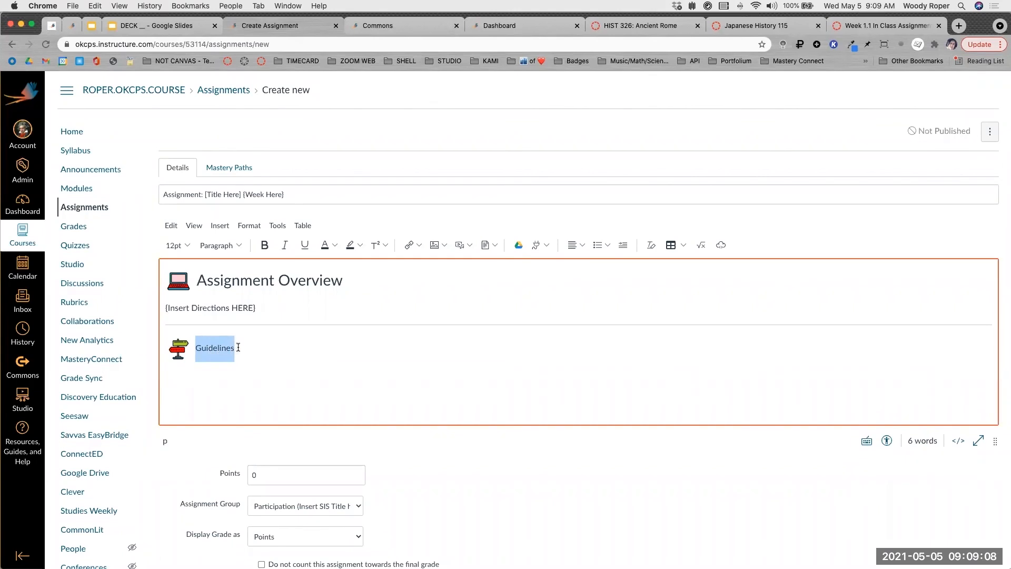
click(238, 247)
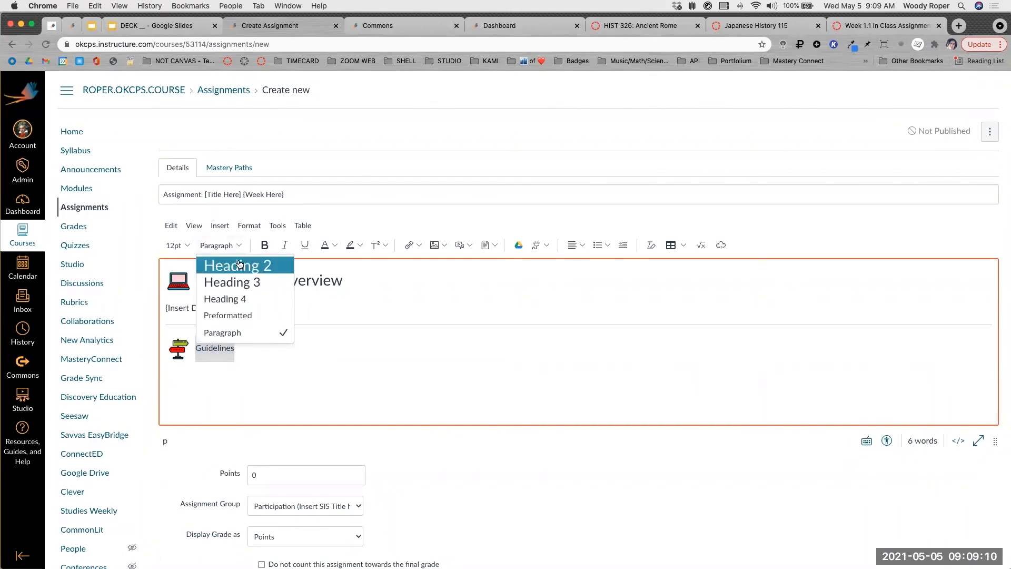
click(238, 262)
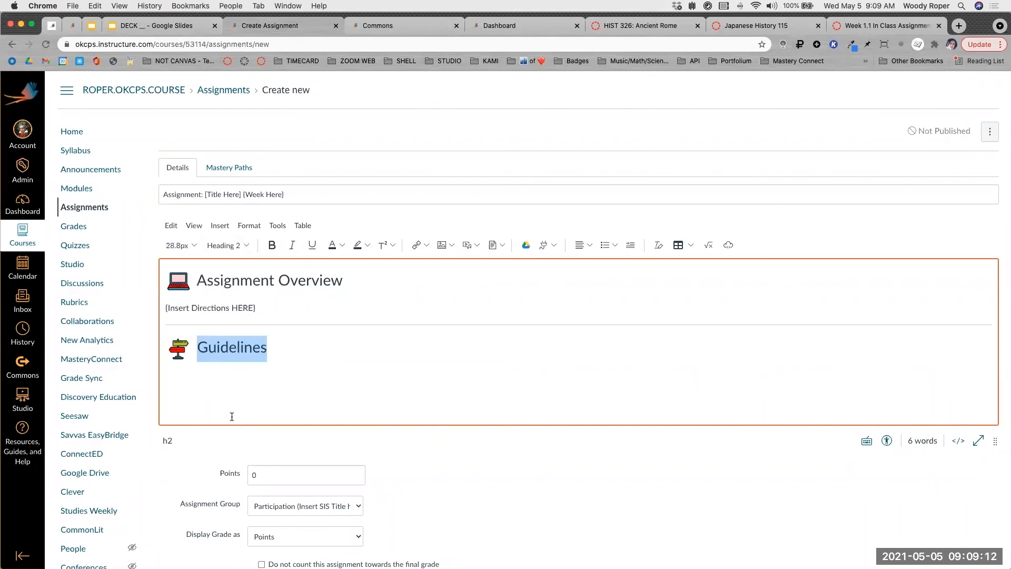
click(243, 248)
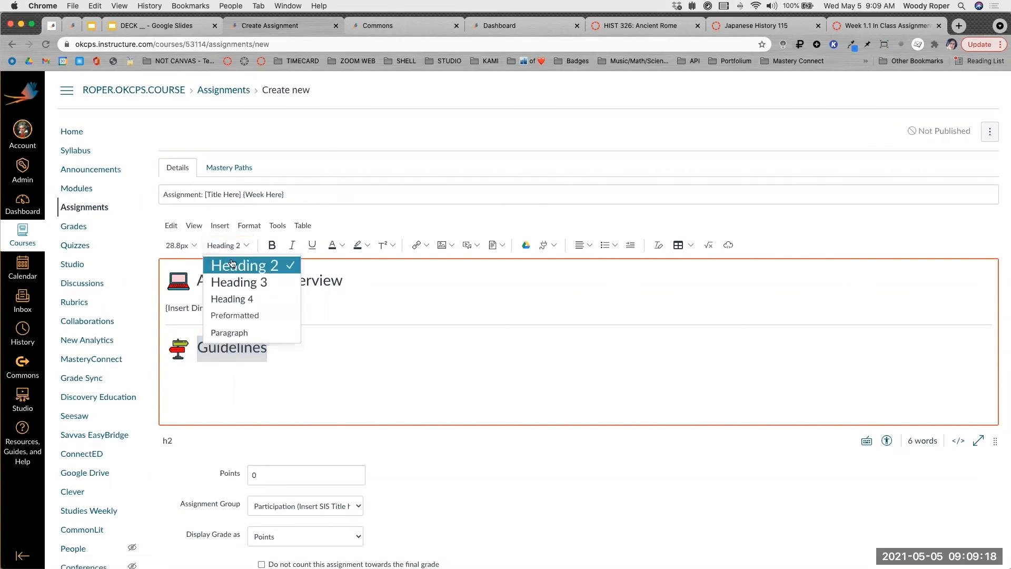
click(290, 378)
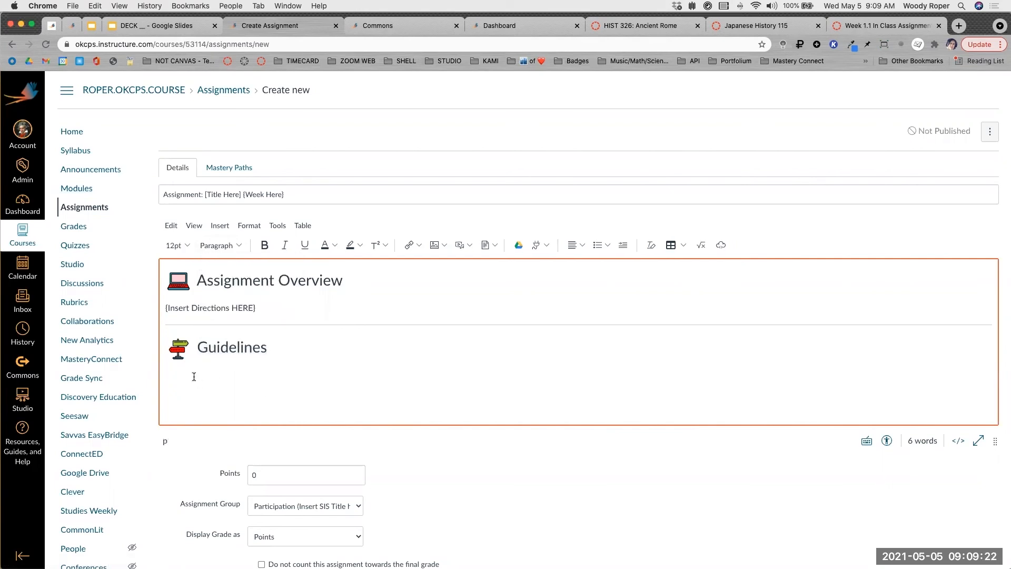
Write the placeholder "{Instructions on how to submit assignment}" under the Guidelines heading, correcting the spelling mistakes.
text({INstructon on how to)
click(175, 375)
key(BackSpace)
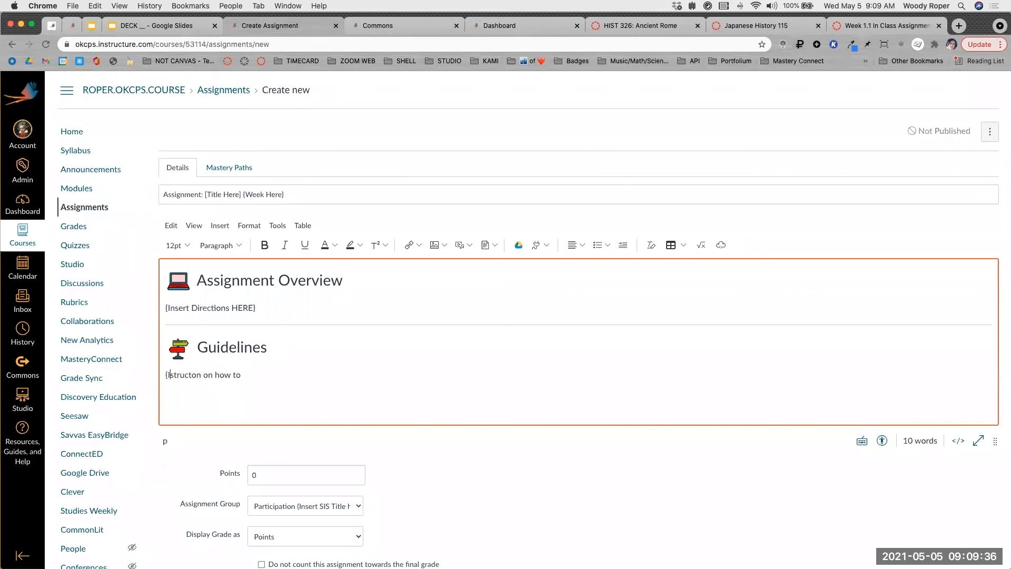
text(n)
click(198, 374)
text(ii)
click(210, 375)
text(s)
click(254, 375)
text(sumbit)
key(BackSpace)
key(BackSpace)
key(BackSpace)
key(BackSpace)
text(bmit as)
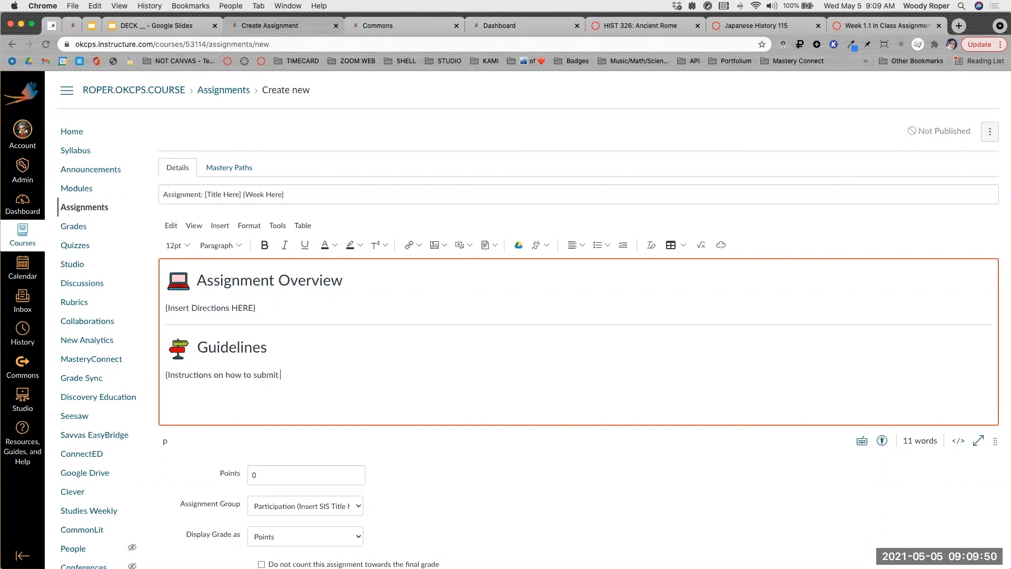
text(signment})
Make the placeholder lines under Guidelines and Assignment Overview bold.
triple_click(235, 376)
click(264, 245)
triple_click(218, 308)
click(264, 245)
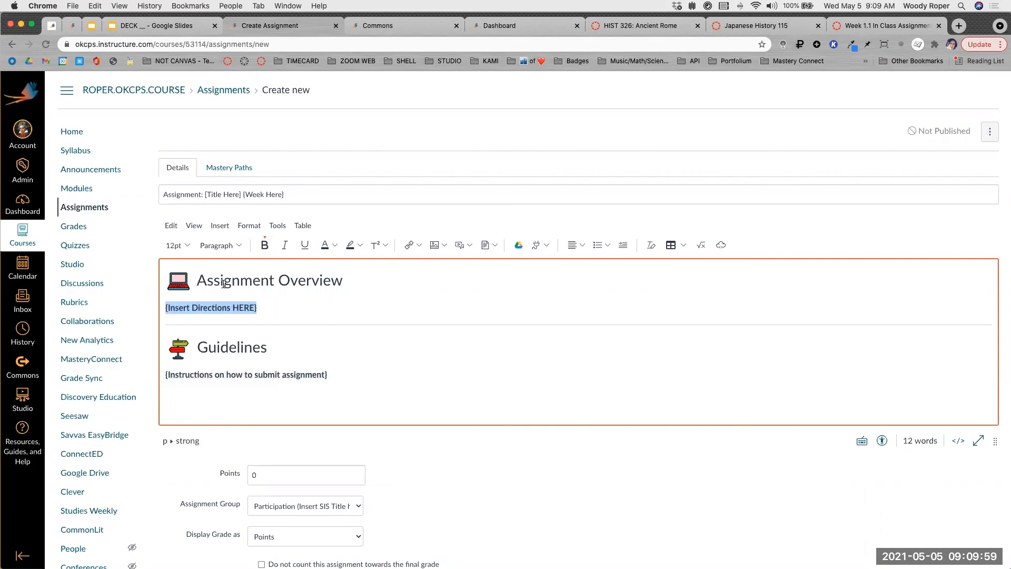
Insert a horizontal line below the submission instructions placeholder.
click(350, 376)
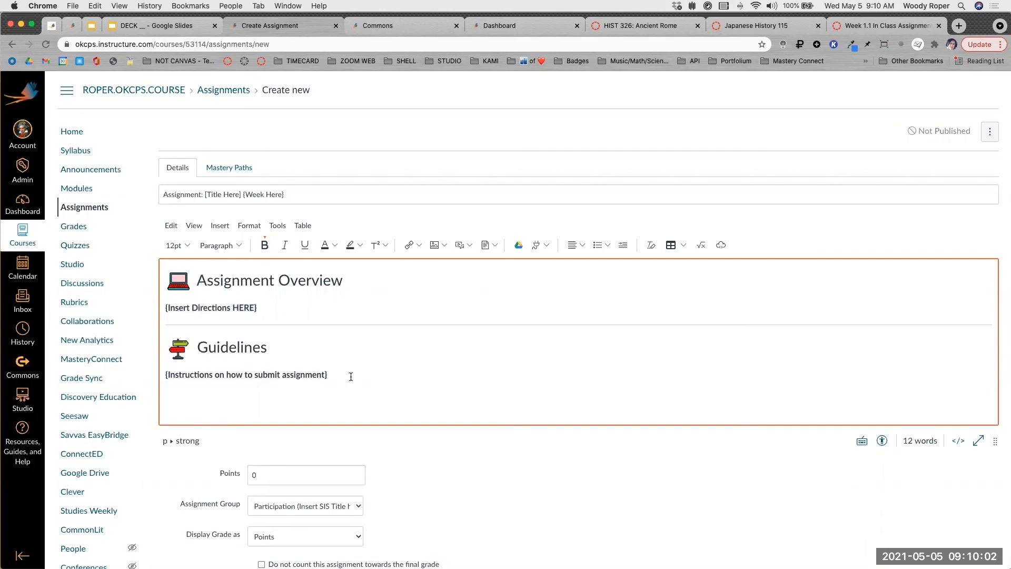
click(221, 225)
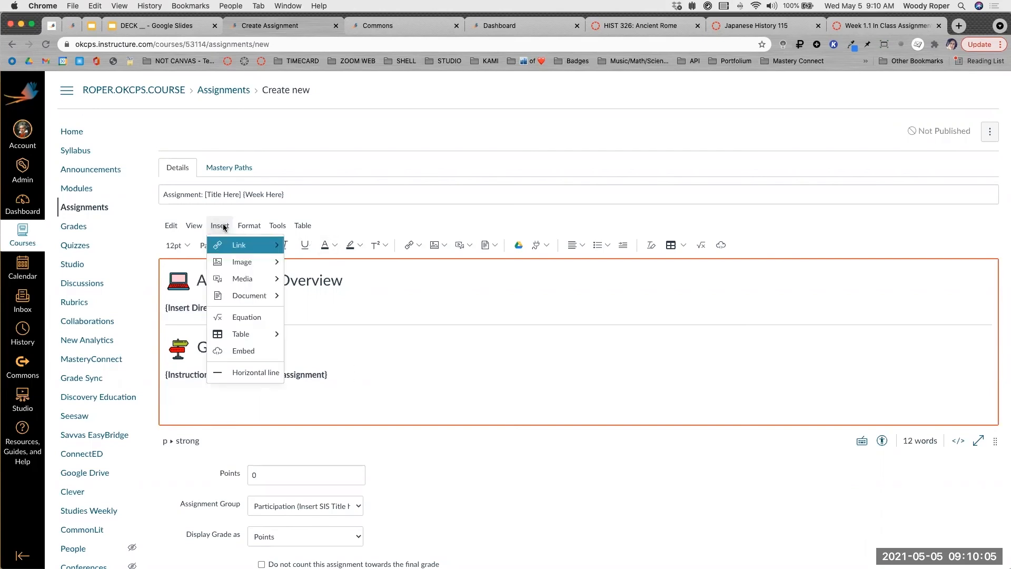
click(251, 371)
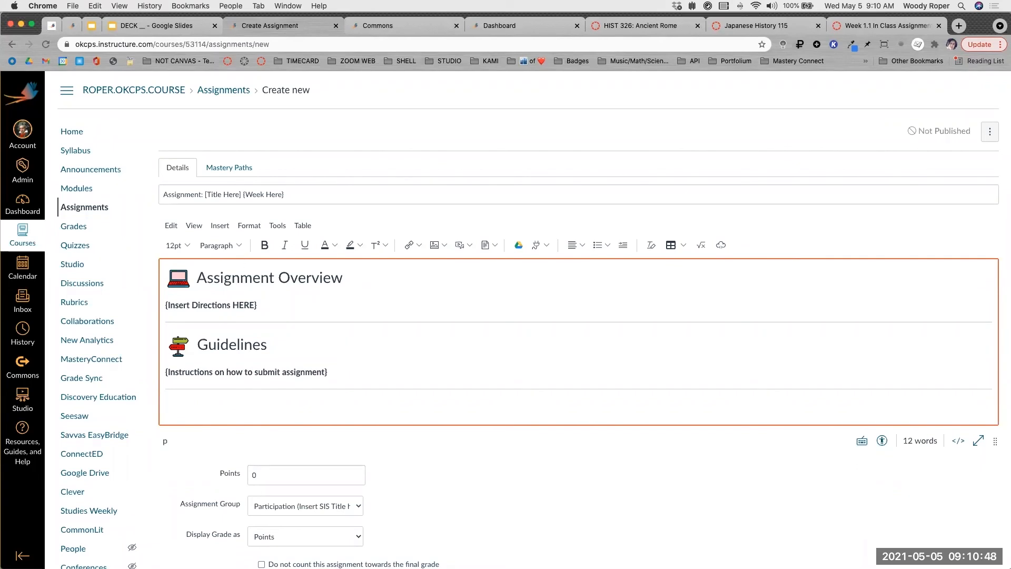
Open the course images and browse them for an icon for the third section.
click(223, 228)
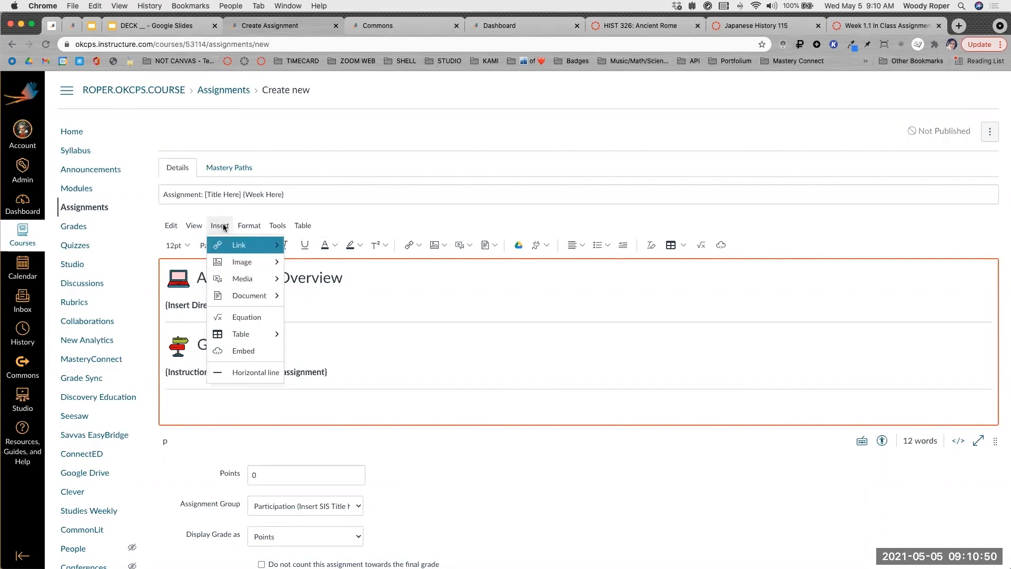
mouse_move(232, 262)
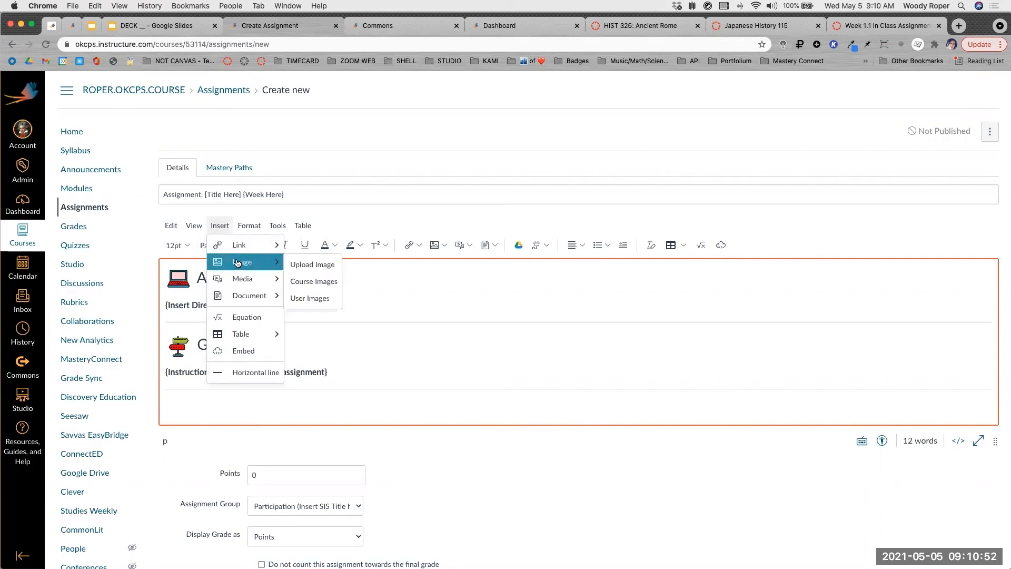
click(311, 281)
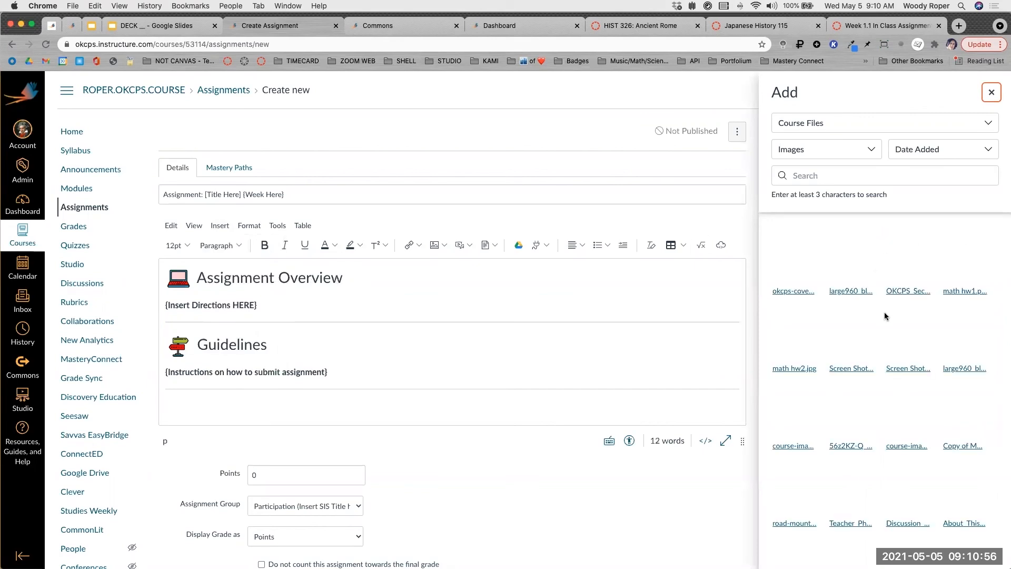
scroll(884, 315, down, 2)
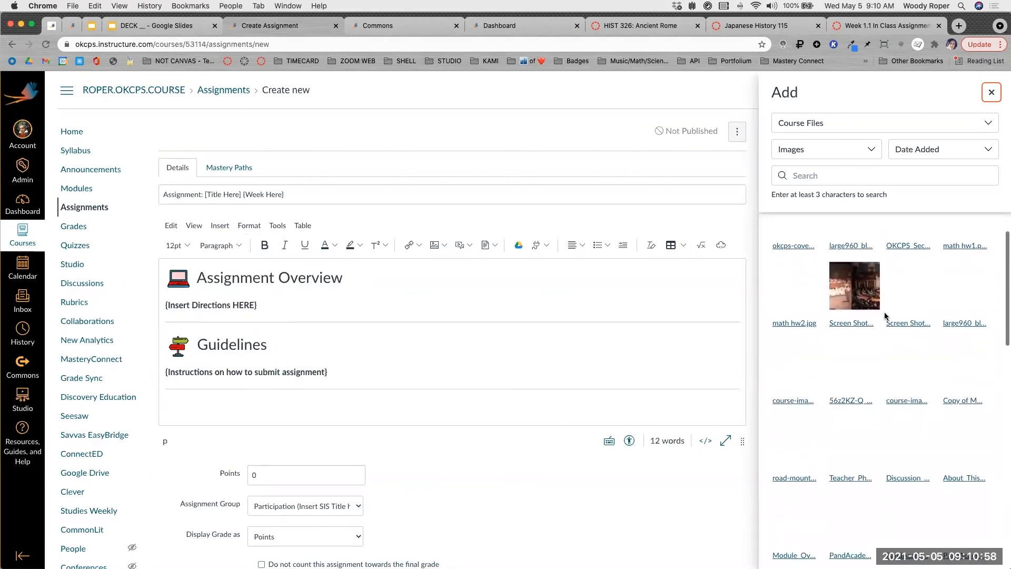
scroll(884, 315, up, 2)
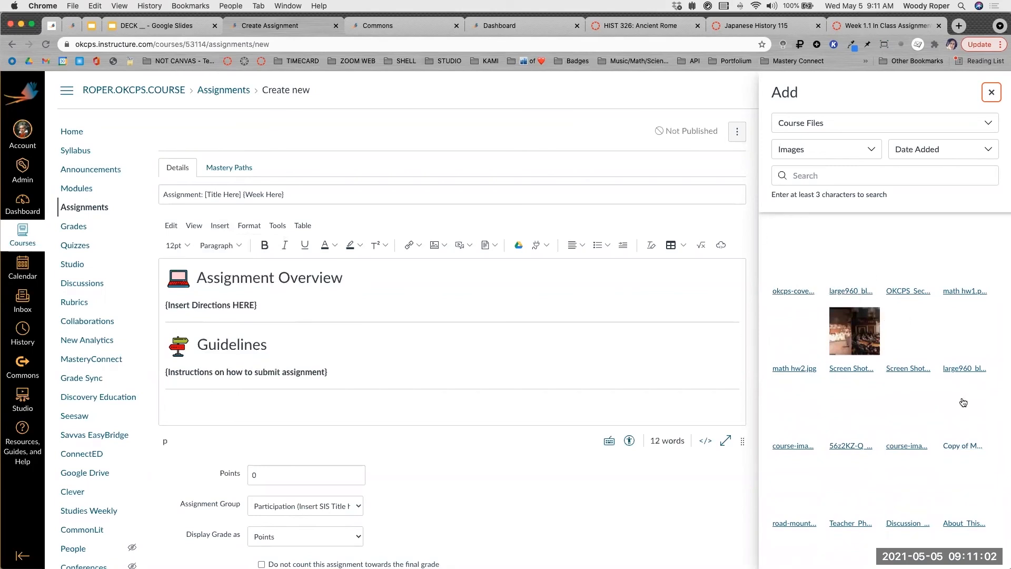
scroll(963, 402, down, 10)
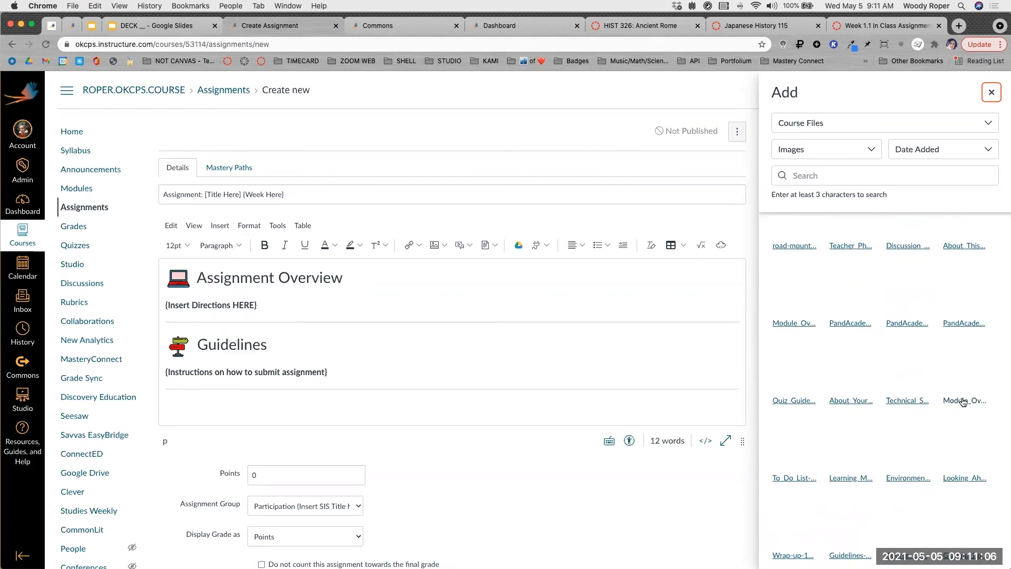
scroll(963, 402, up, 10)
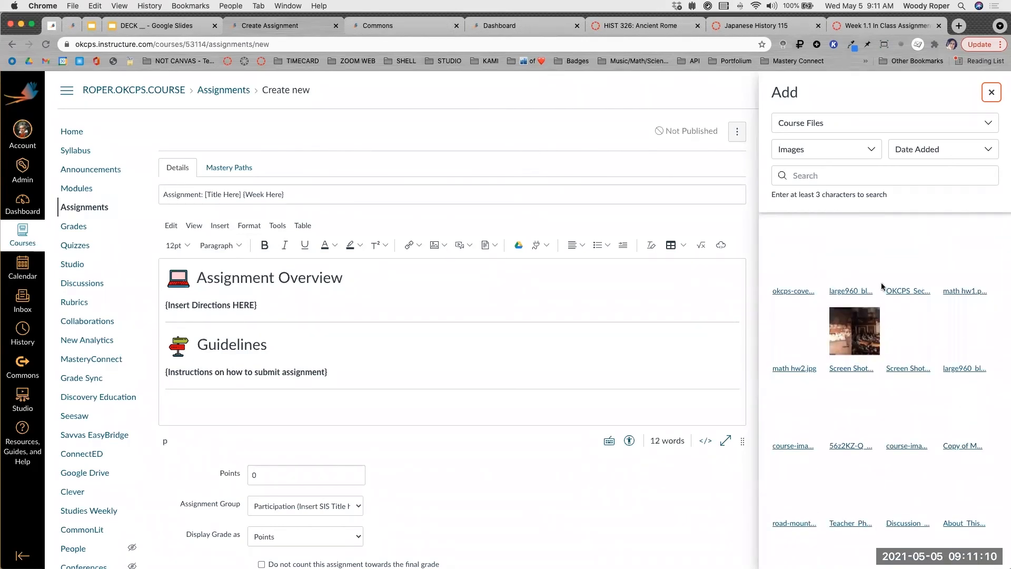
click(825, 175)
text(setting)
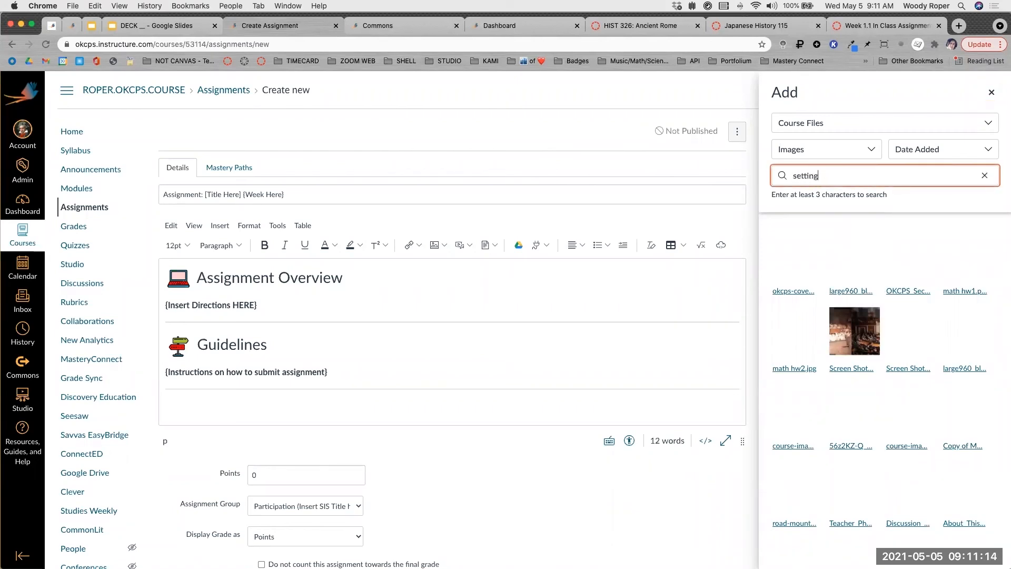
key(BackSpace)
key(BackSpace)
key(BackSpace)
key(BackSpace)
key(BackSpace)
key(BackSpace)
key(BackSpace)
Insert the green head icon from the course images below the second horizontal line and close the image list.
scroll(820, 332, down, 6)
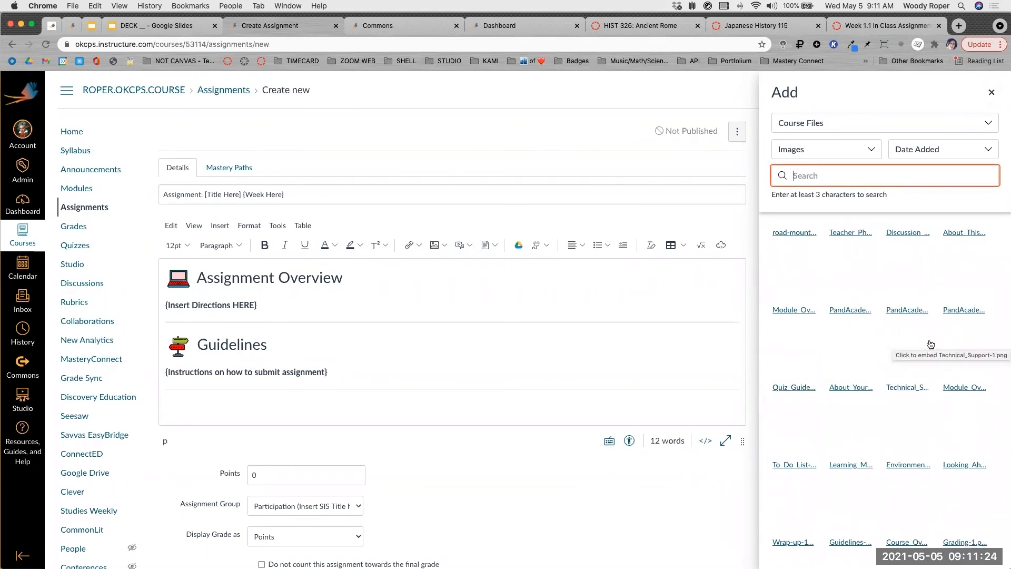
scroll(964, 281, up, 1)
scroll(964, 280, up, 3)
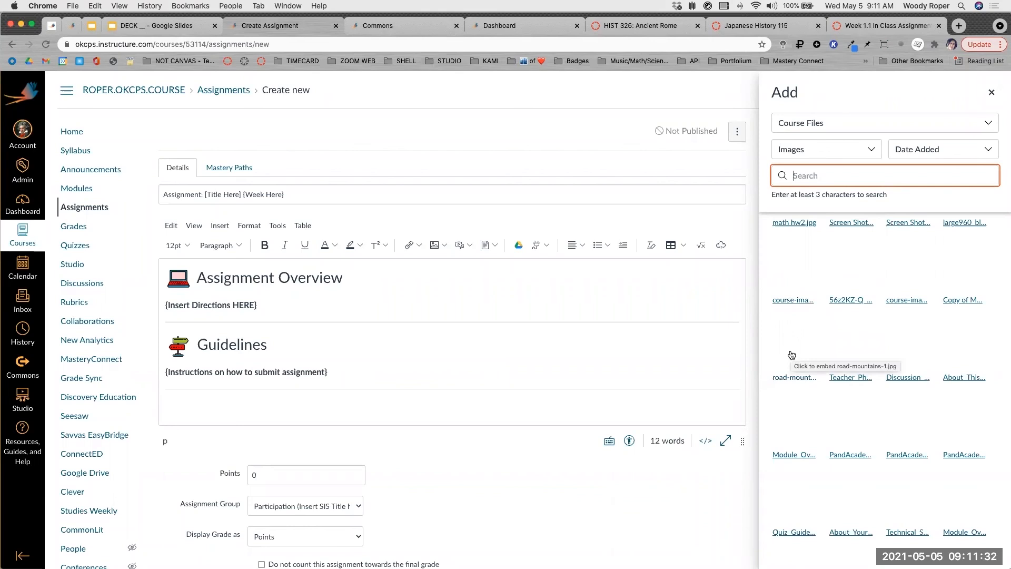
click(793, 428)
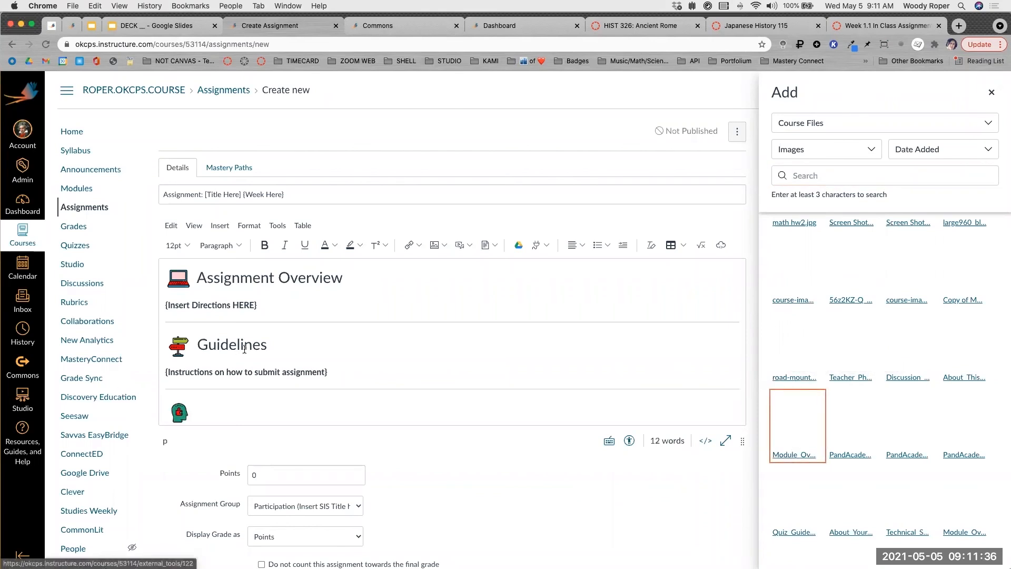
scroll(244, 349, down, 1)
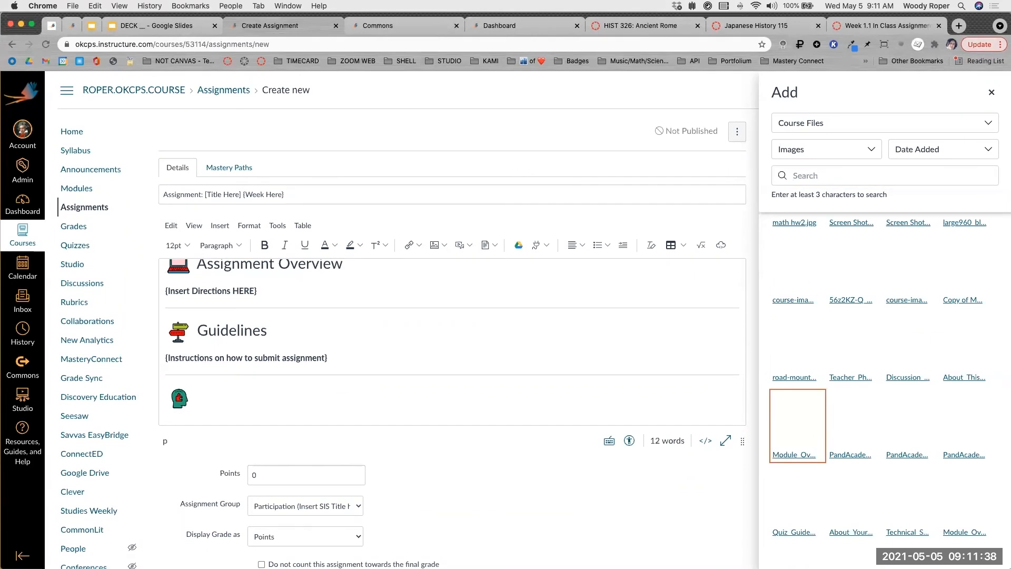
click(991, 92)
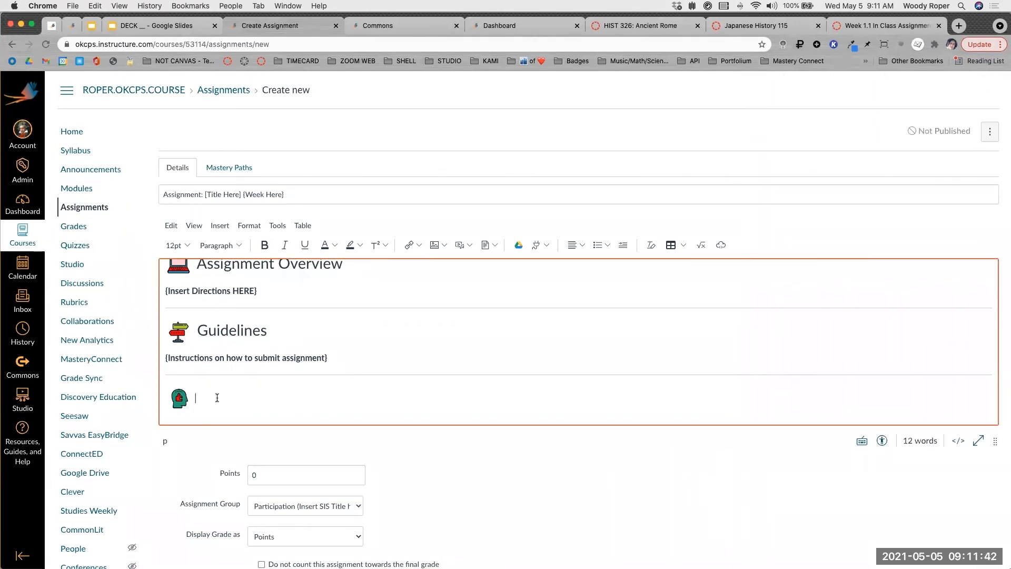
Add the title "If You need help!" beside the head icon and format it as Heading 2.
text(T)
text(If You )
text(need he)
text(lp)
drag(194, 399, 255, 399)
click(234, 245)
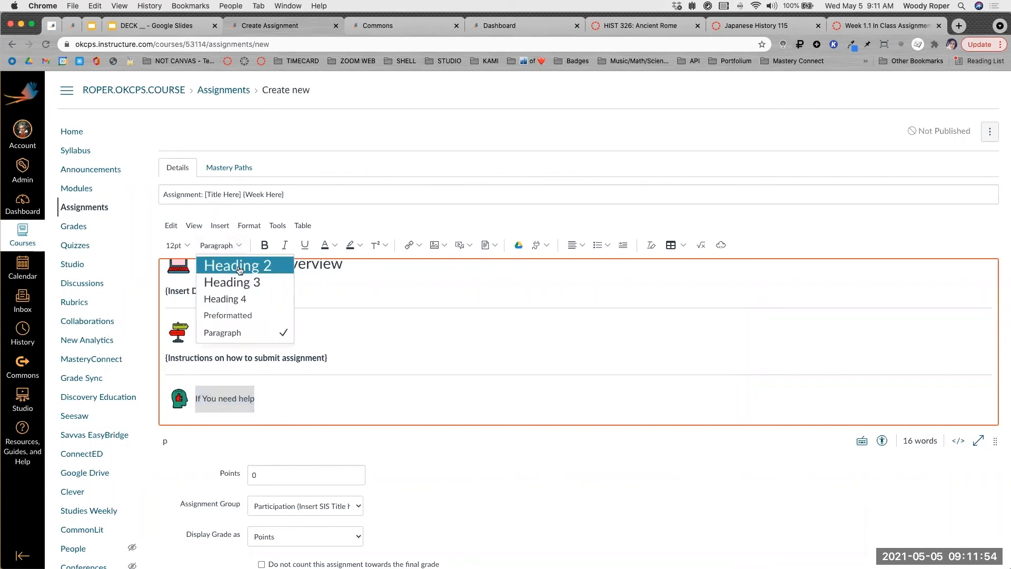
click(237, 264)
click(326, 400)
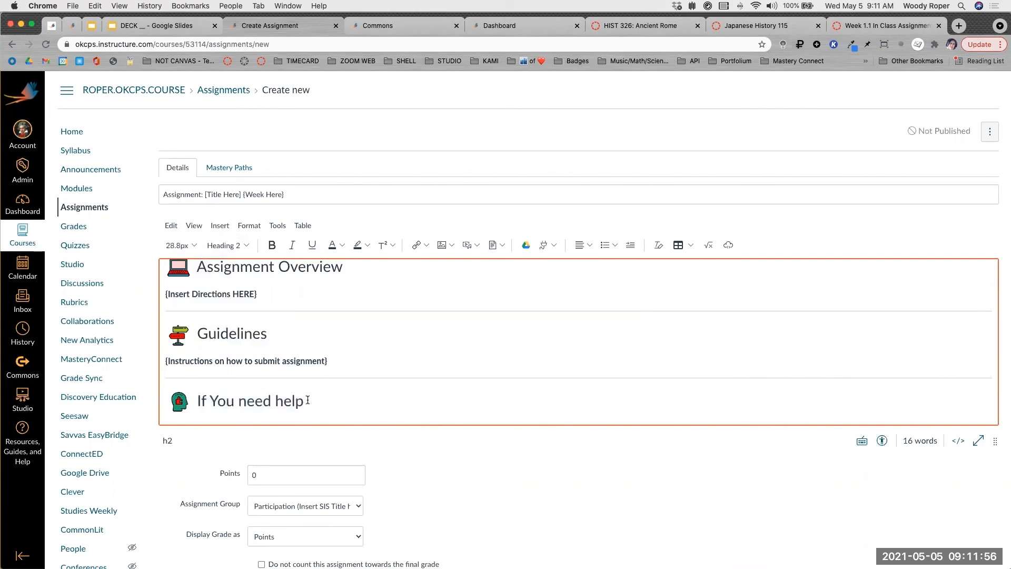
text(!)
Under the help heading, add "Need help using Canvas Assignments? If so, please review the following guide:" with the bulleted link "Canvas Student Guide - Assignments".
key(Return)
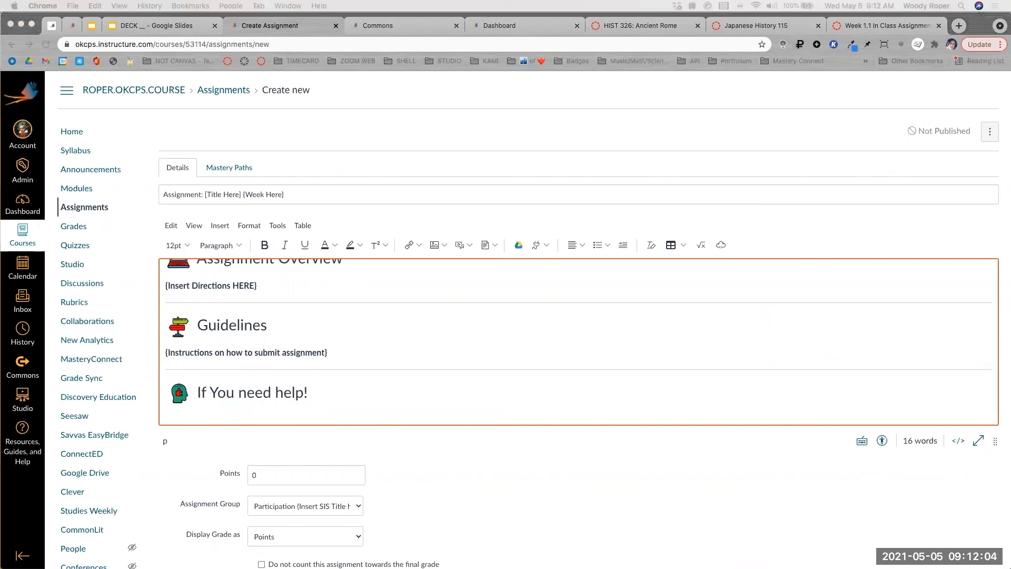
click(197, 424)
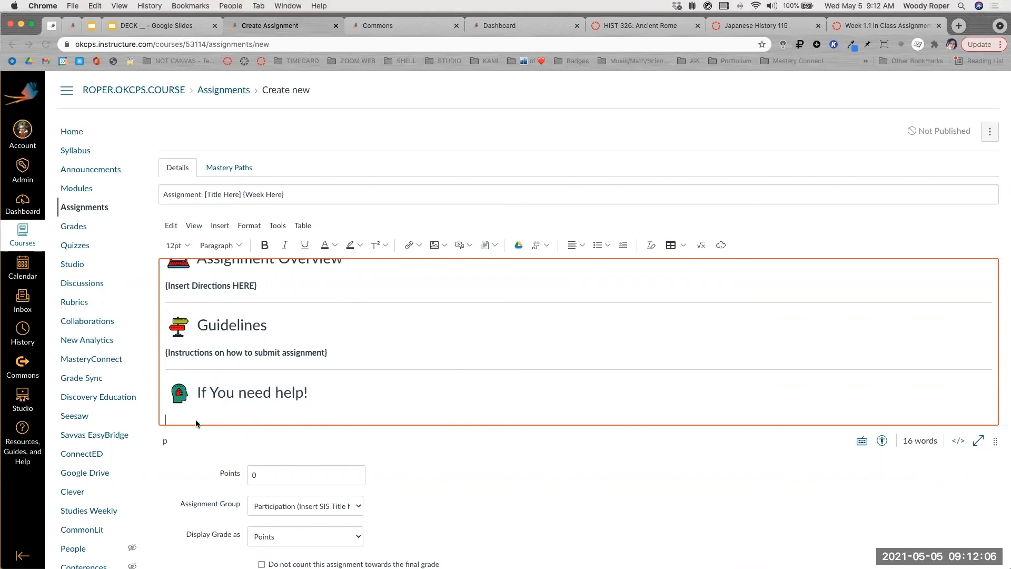
text(Need help using Canvas Assignments? If so, please review the following guide: Canvas Student Guide - Assignments)
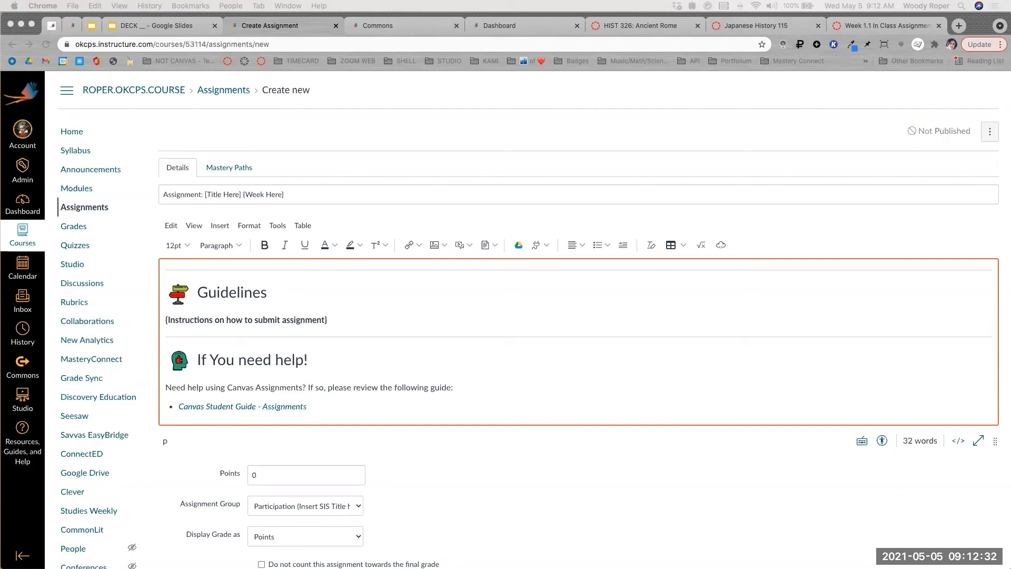
Switch to the Canvas Community guides page, open the Student Guide and go to its Quizzes section.
drag(1010, 189, 749, 31)
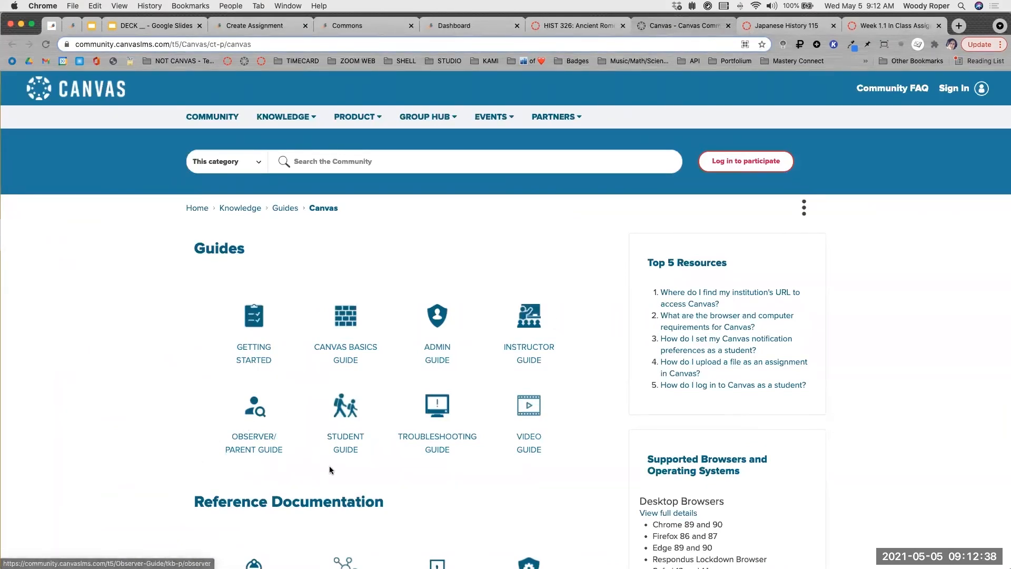
scroll(330, 466, up, 5)
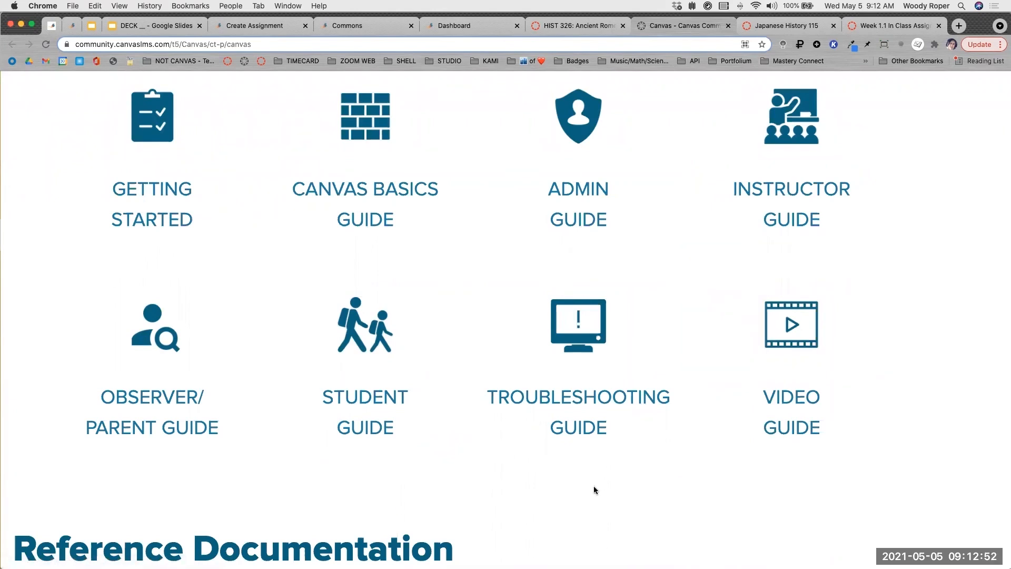
click(354, 404)
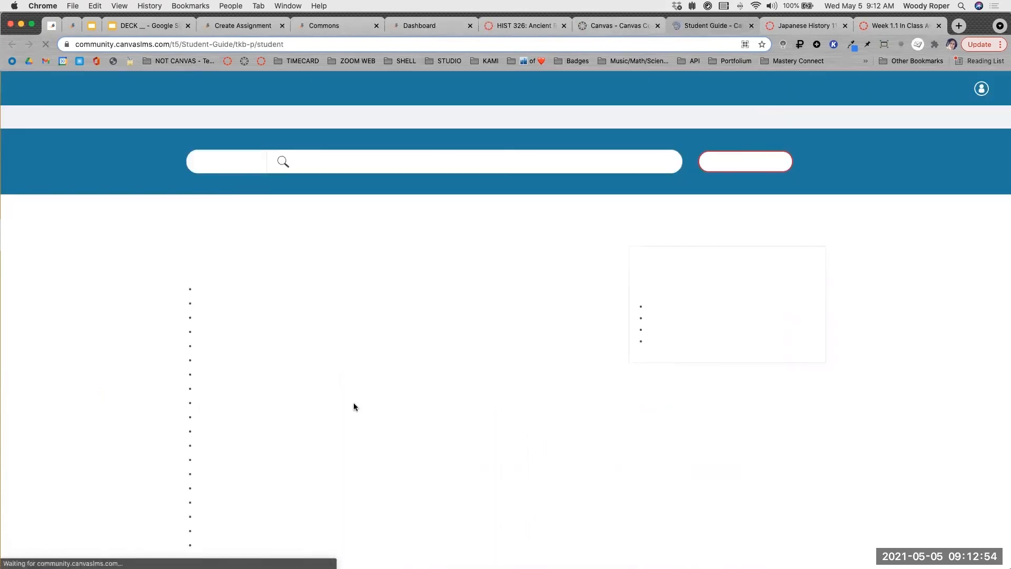
scroll(249, 311, down, 5)
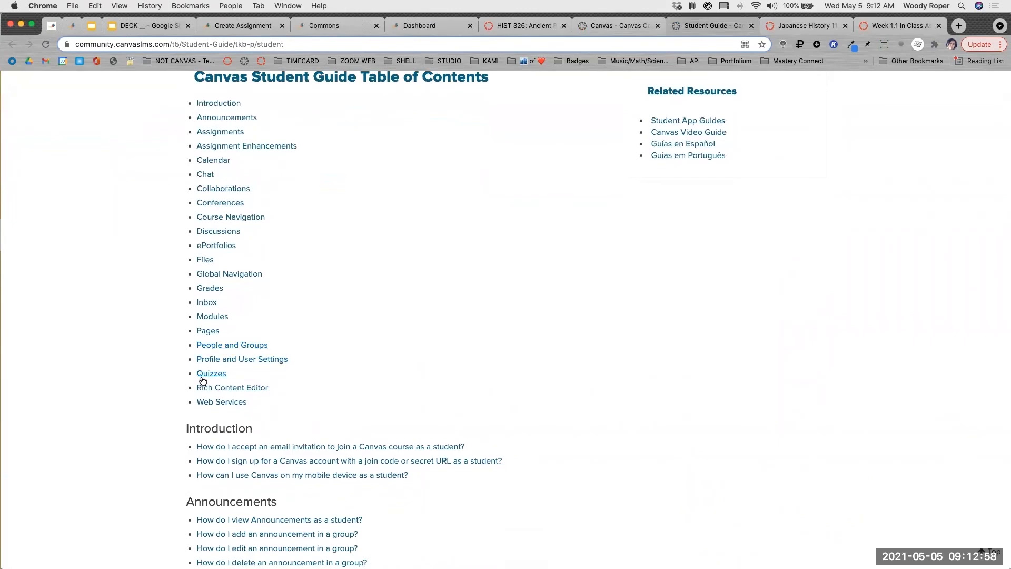
scroll(205, 377, up, 5)
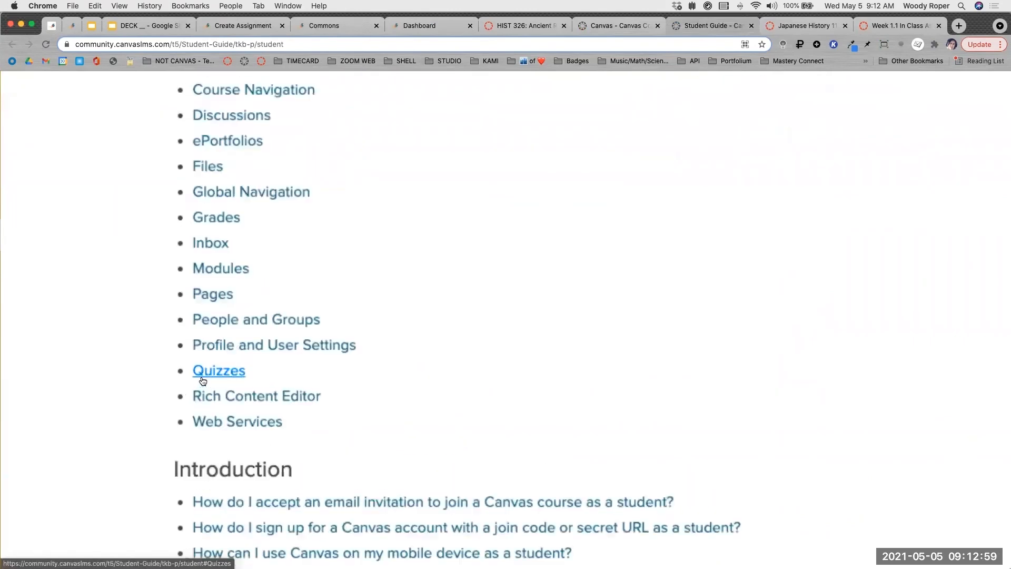
click(229, 370)
scroll(228, 367, down, 5)
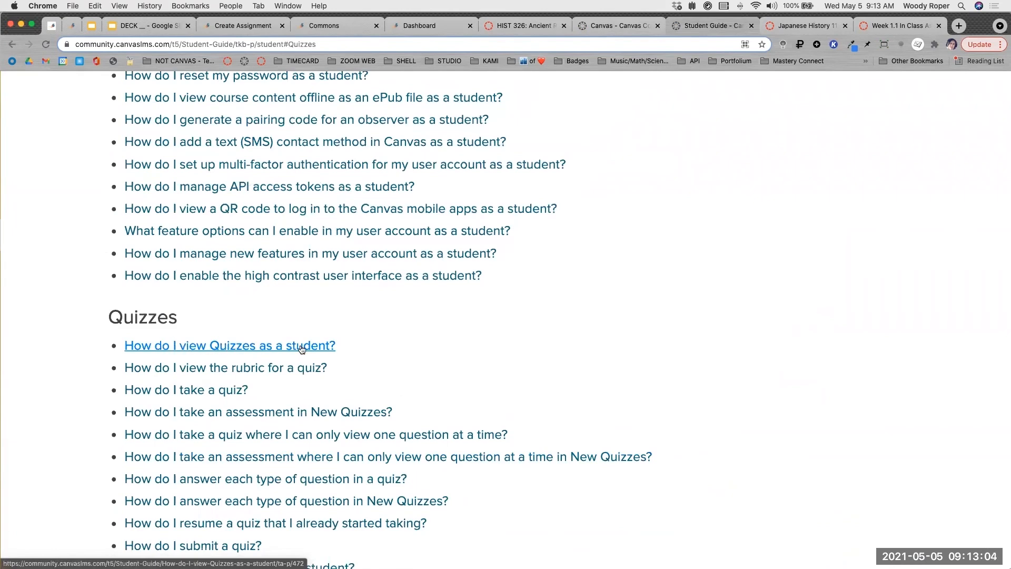
Look through the "How do I take a quiz?" guide and return to the Student Guide's Quizzes section.
click(198, 392)
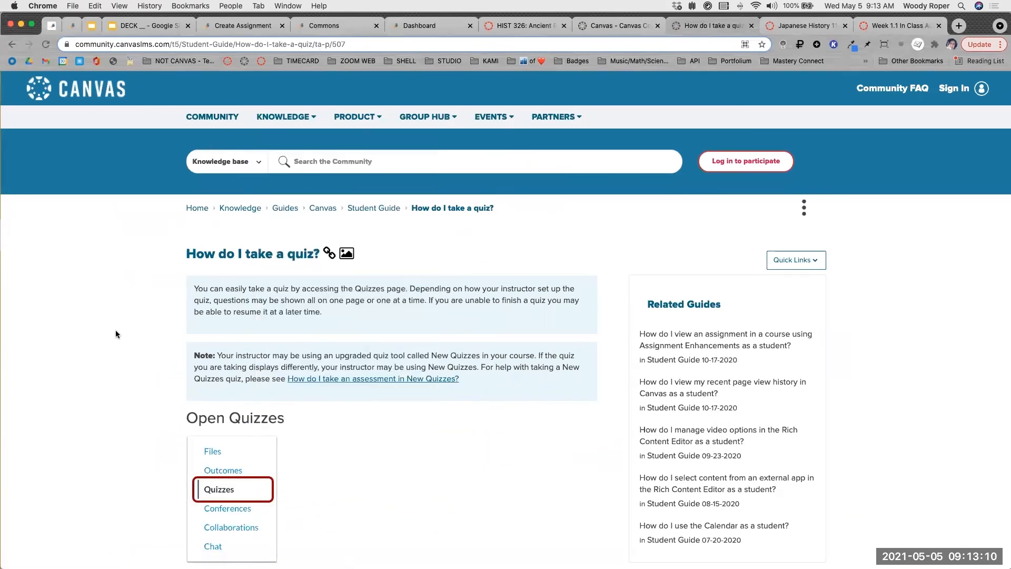
scroll(223, 226, down, 10)
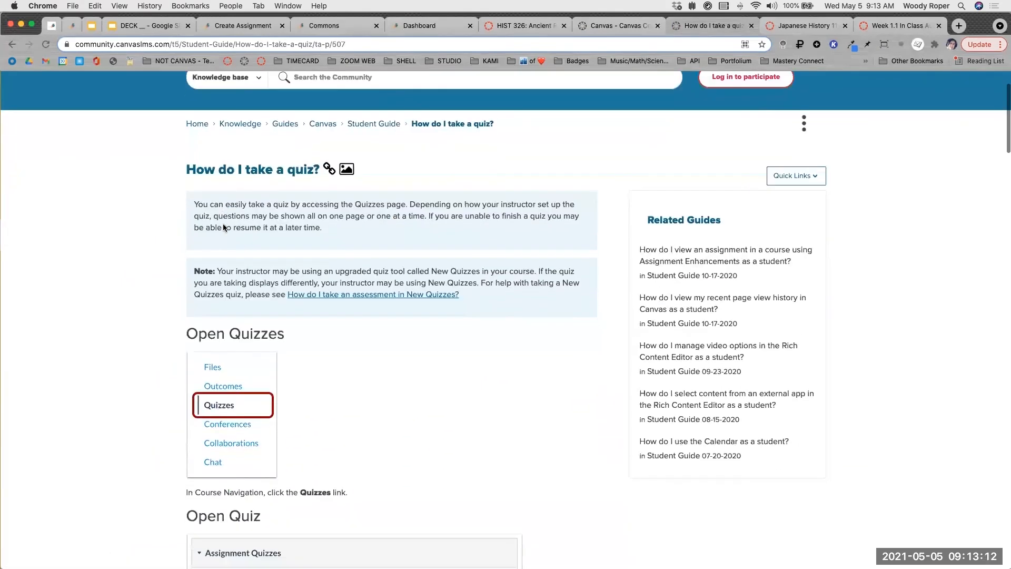
scroll(224, 227, down, 7)
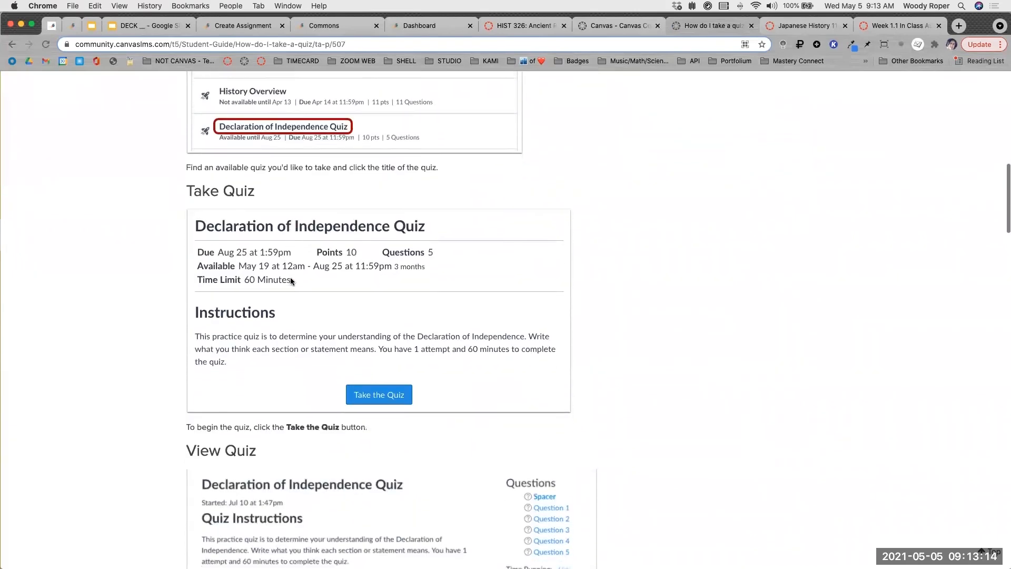
scroll(426, 376, down, 2)
scroll(426, 378, up, 15)
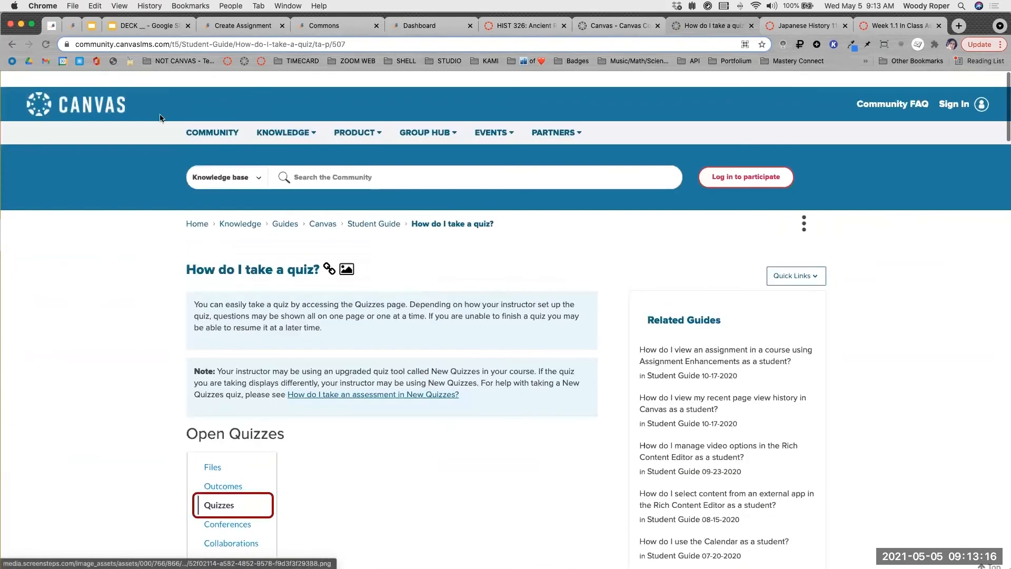
click(12, 45)
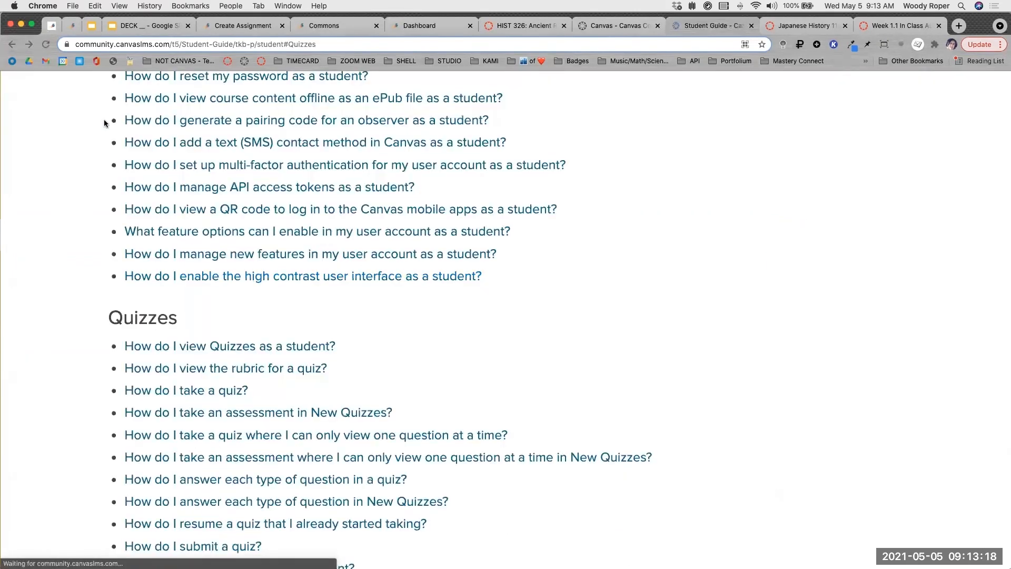
Copy the "How do I take a quiz?" link from the Student Guide and paste it below the Canvas Student Guide bullet in the assignment.
right_click(224, 393)
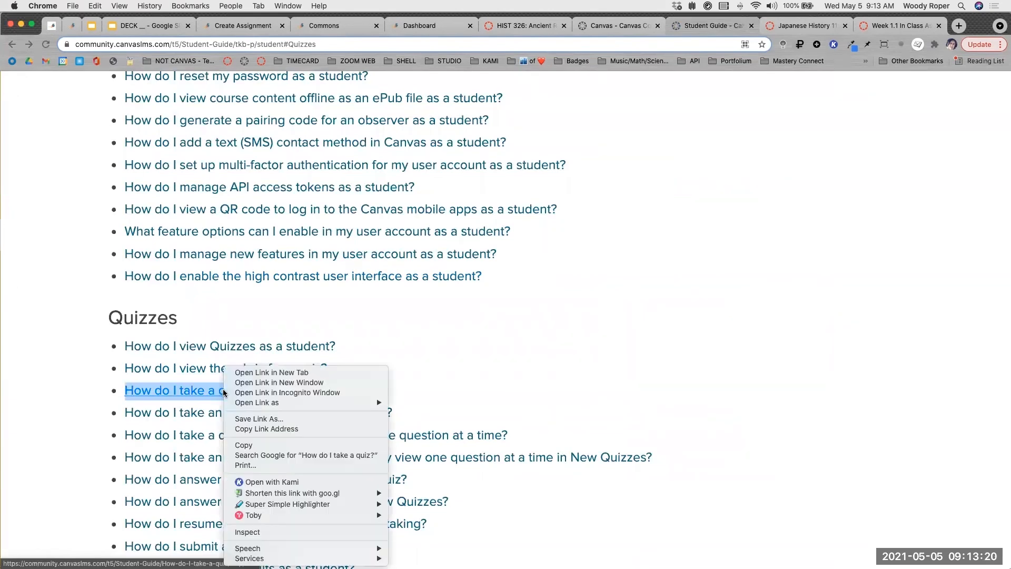
click(246, 445)
click(248, 27)
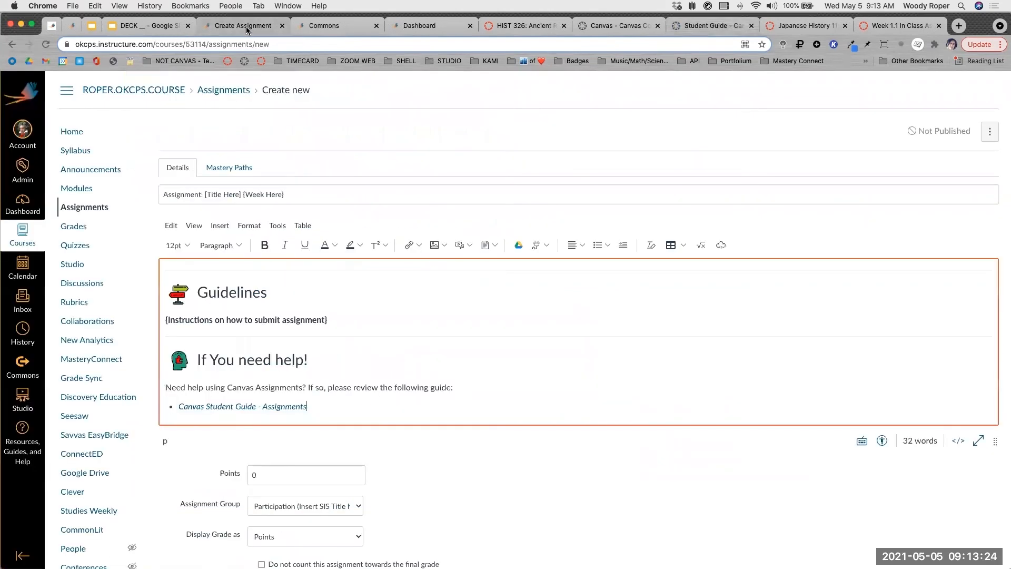
click(319, 411)
key(Return)
key(Return)
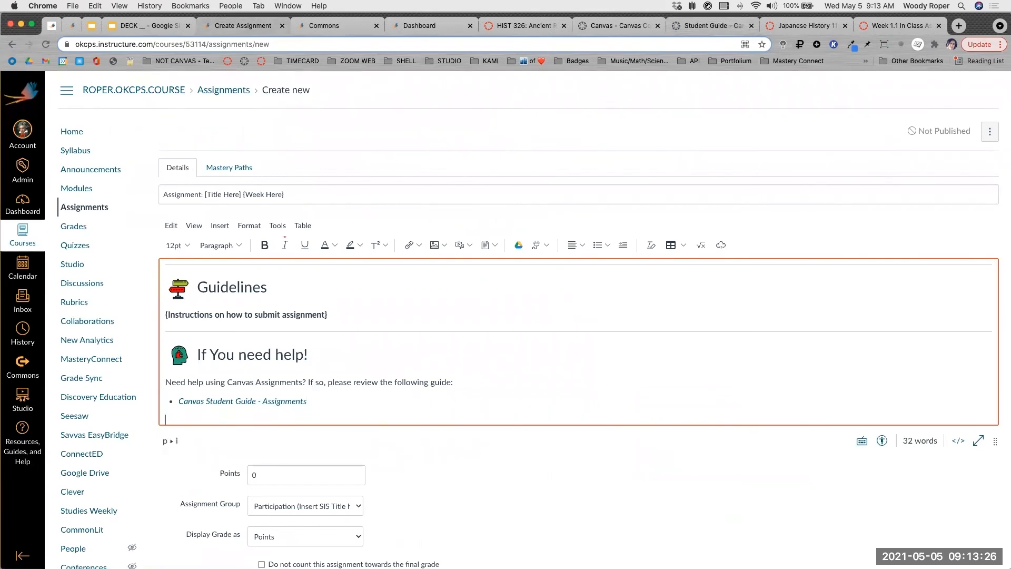
key(super+v)
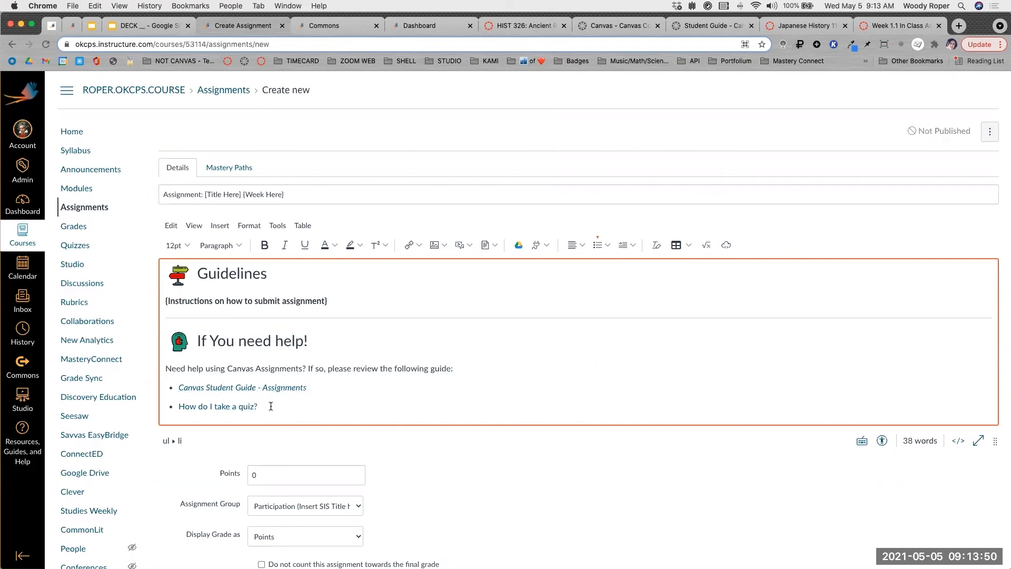
Delete the "How do I take a quiz?" bullet and its empty line from the help section.
drag(268, 406, 173, 409)
key(super+c)
key(BackSpace)
key(BackSpace)
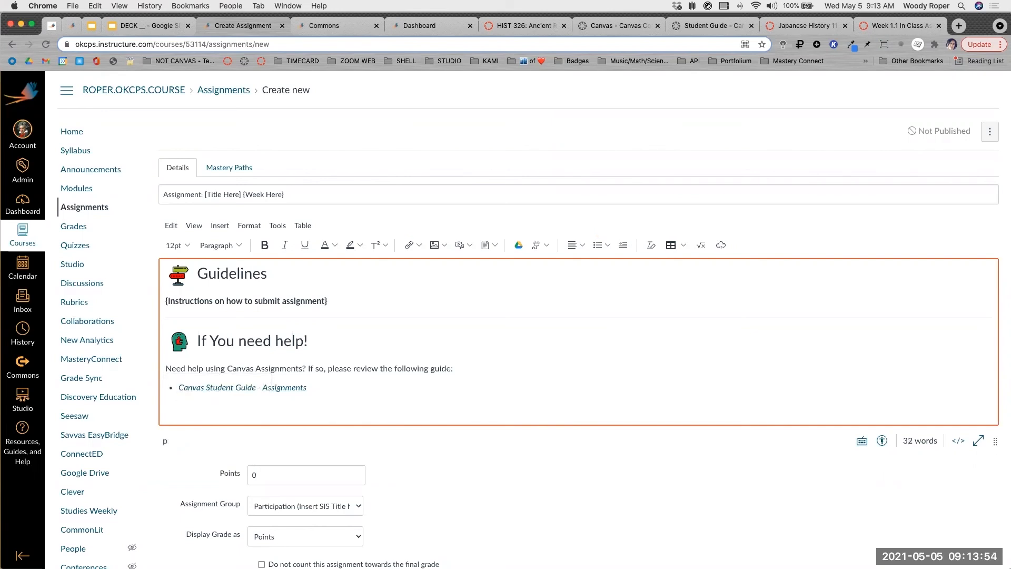
key(BackSpace)
Review the template's Assignment Overview, Guidelines and help sections in the editor.
scroll(323, 373, up, 3)
scroll(323, 373, down, 3)
scroll(323, 372, up, 3)
scroll(323, 372, down, 3)
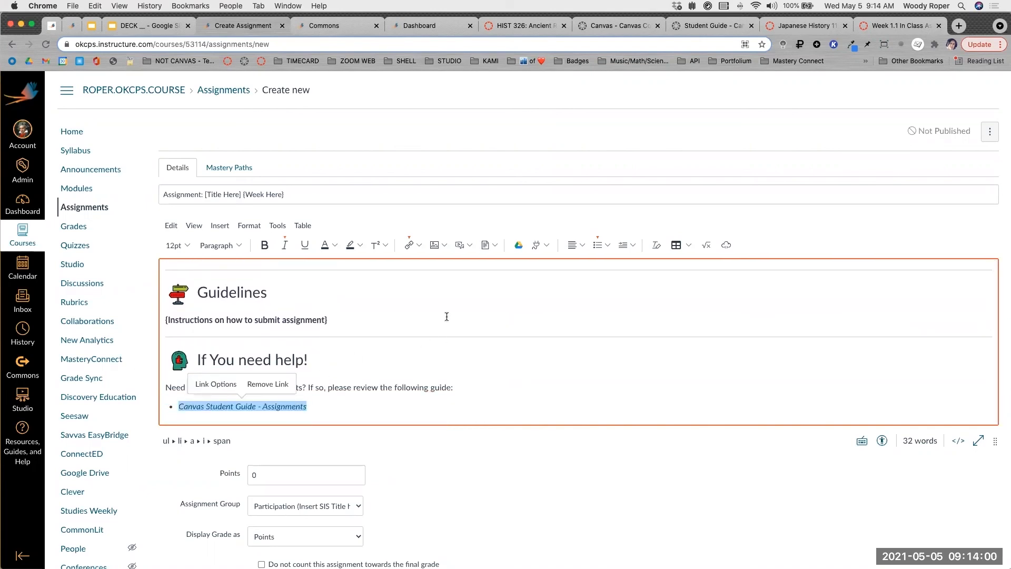
scroll(417, 324, down, 2)
scroll(474, 279, down, 4)
scroll(501, 255, up, 8)
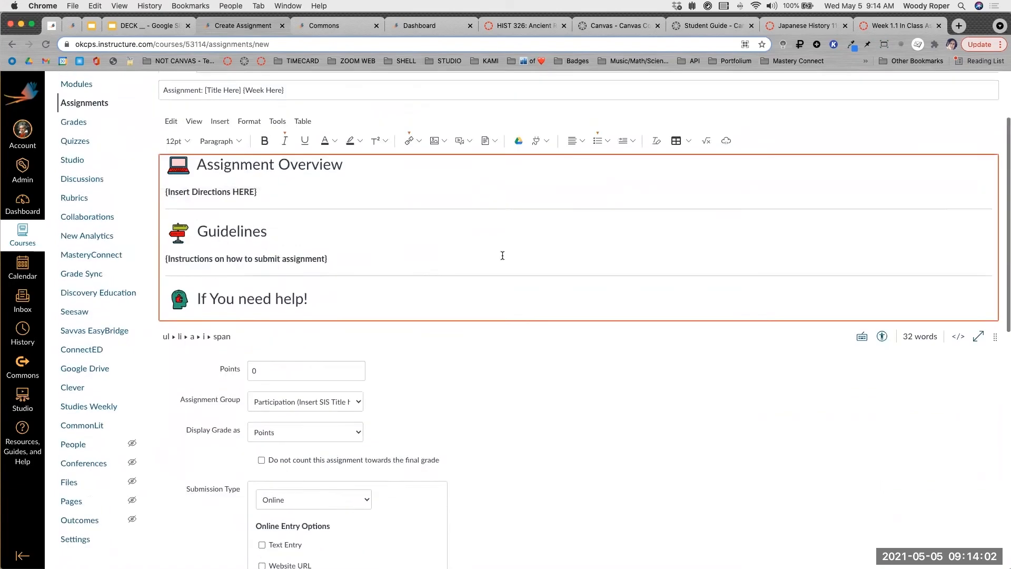
scroll(496, 325, down, 2)
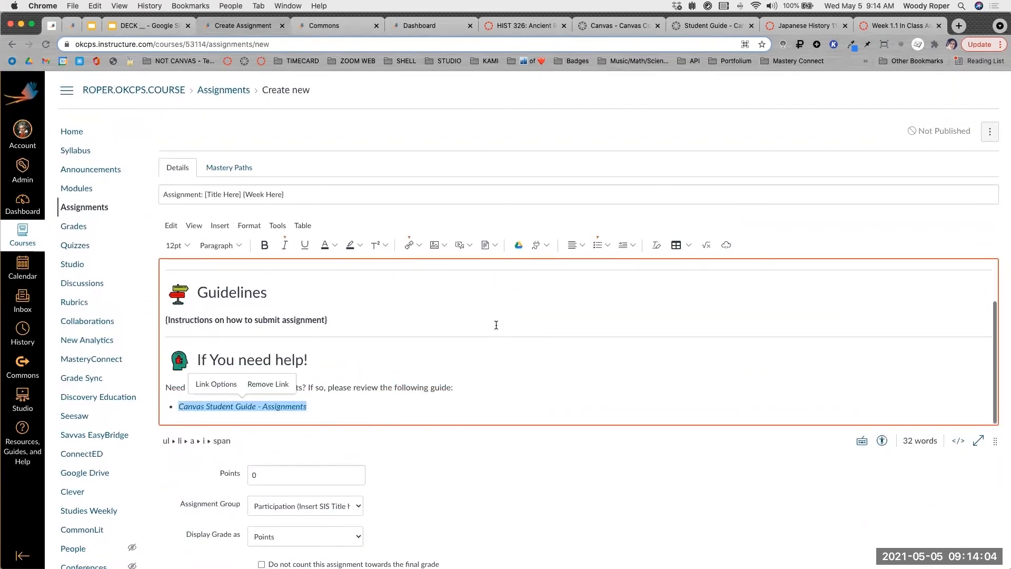
Try to save the assignment and enable Text Entry as its online entry option.
scroll(496, 327, down, 5)
scroll(495, 328, down, 8)
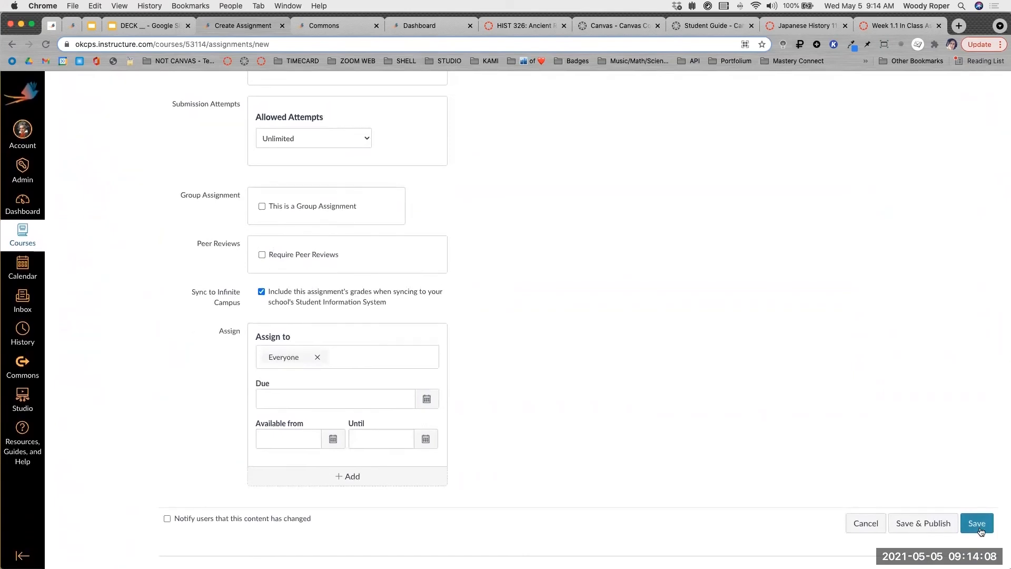
click(980, 526)
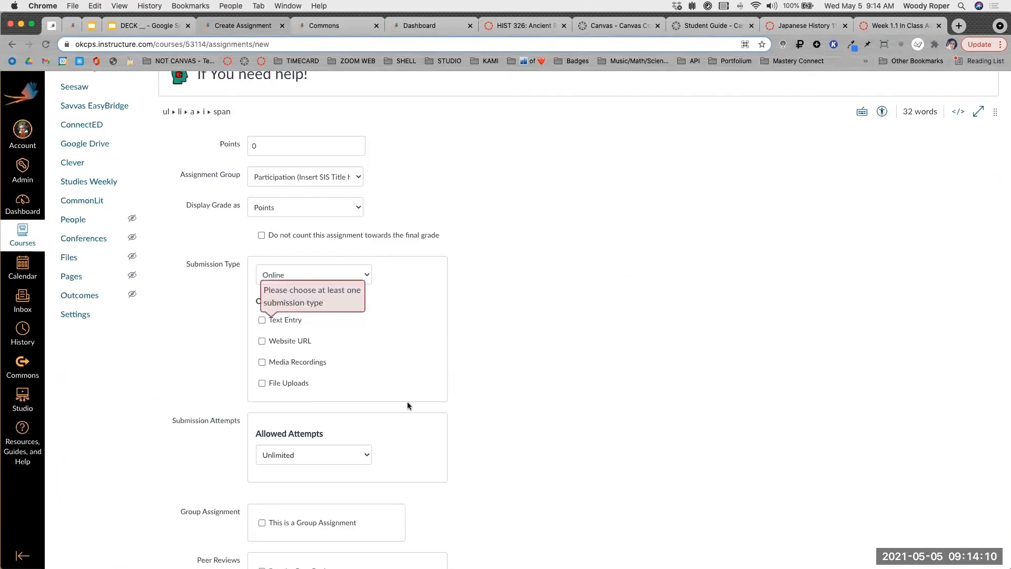
click(270, 320)
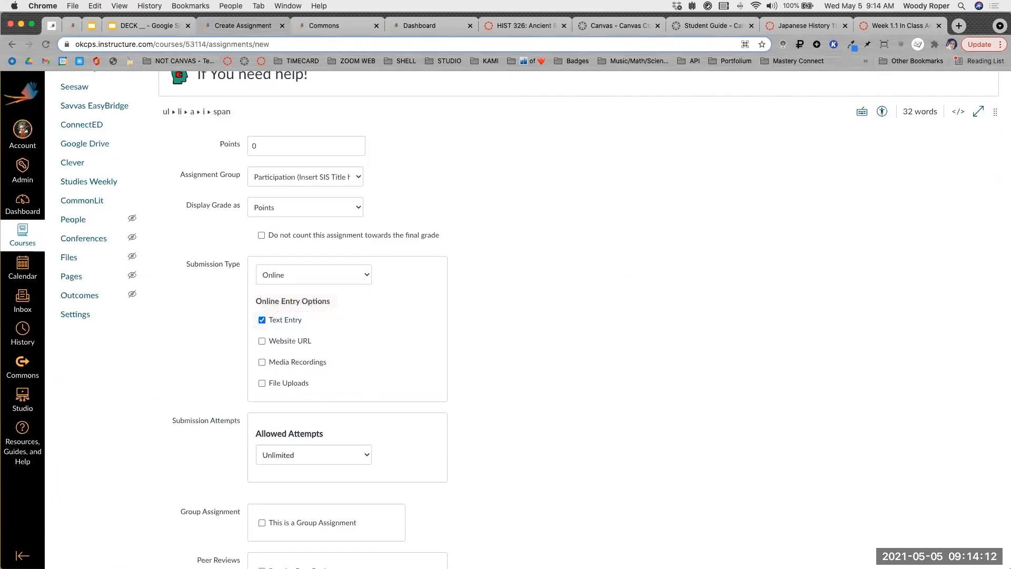
Exclude the assignment's grades from the Infinite Campus sync and save the assignment unpublished.
scroll(965, 505, down, 1)
scroll(965, 506, down, 5)
click(978, 524)
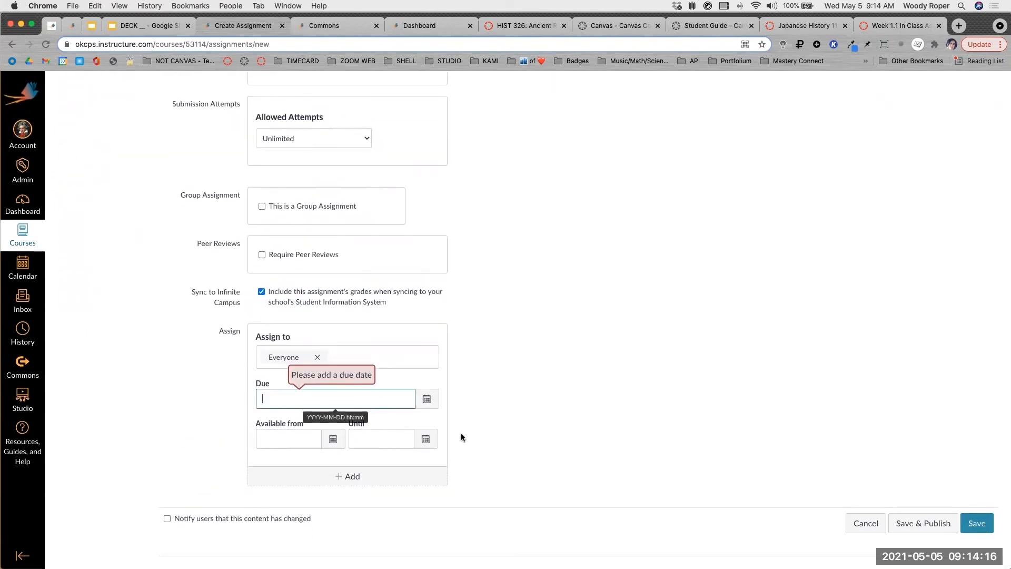
click(261, 292)
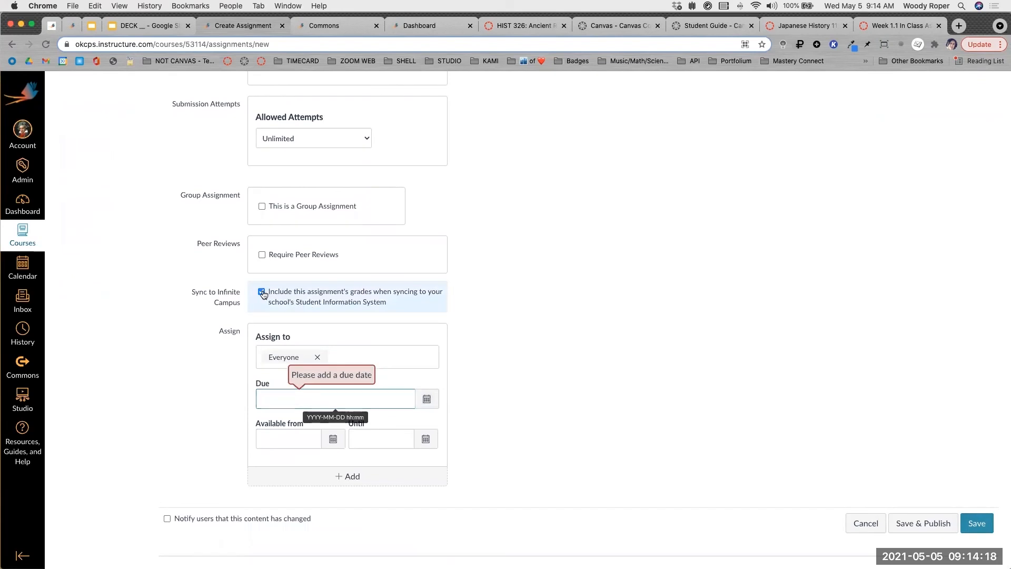
click(977, 523)
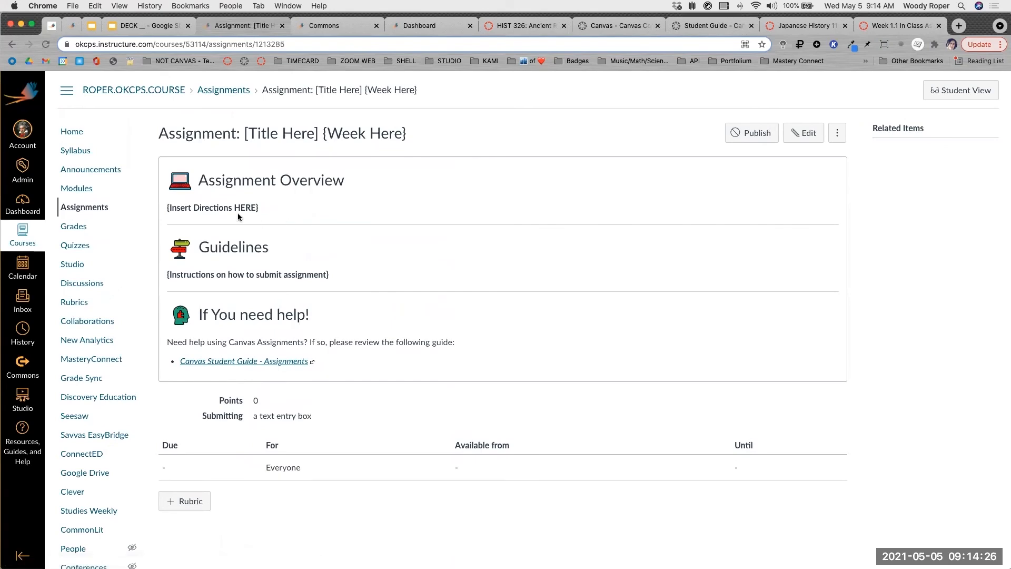
Examine the saved template's icon headings, placeholders and external Student Guide link at a larger view.
ctrl+scroll(238, 213, up, 5)
scroll(238, 216, up, 1)
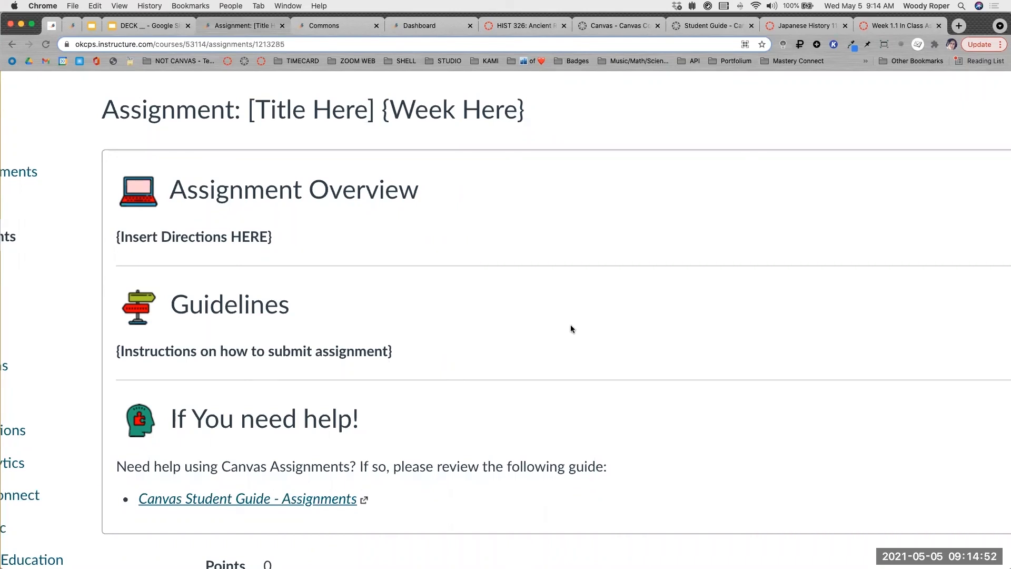
scroll(571, 328, down, 5)
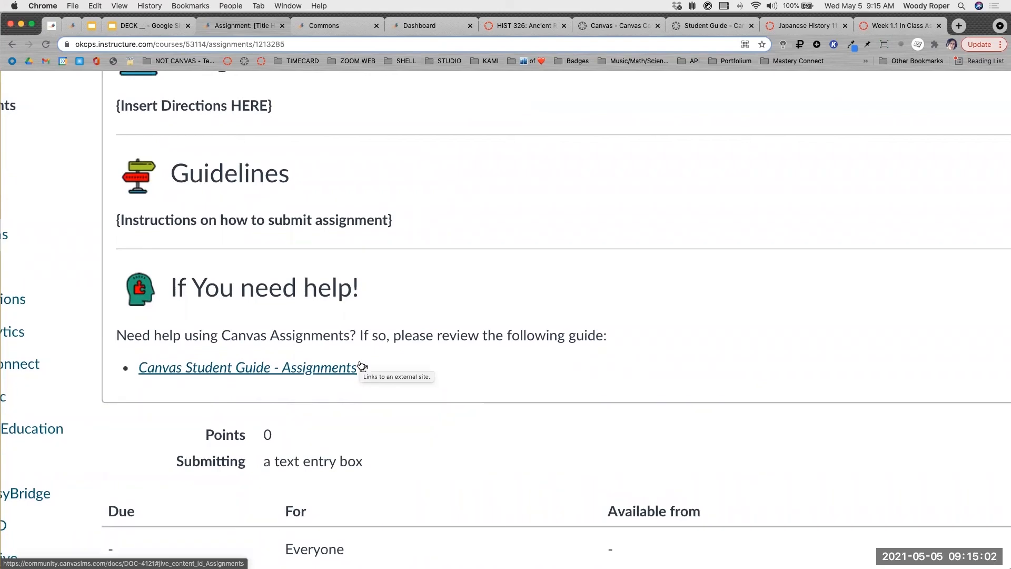
scroll(361, 365, up, 4)
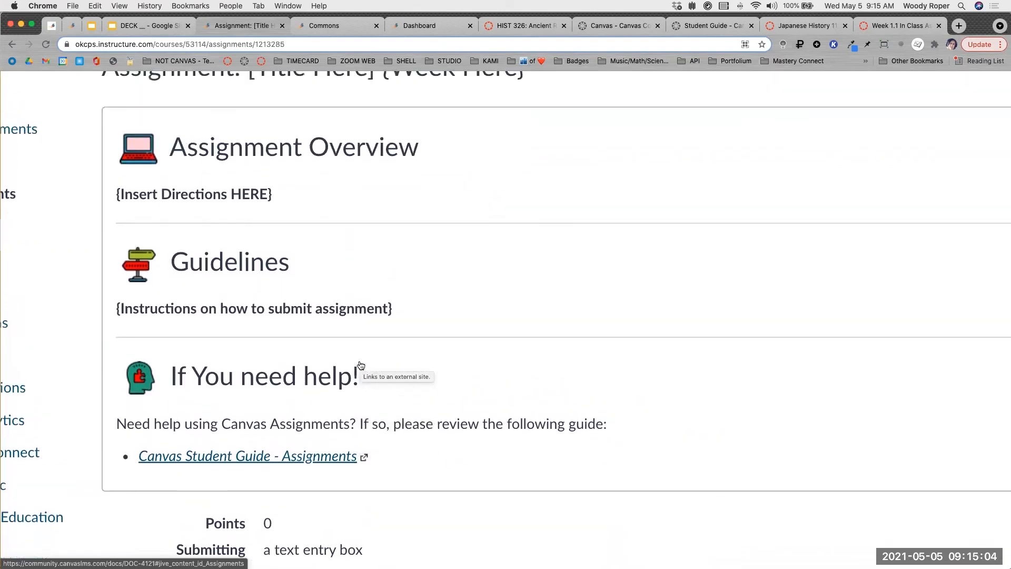
scroll(361, 365, down, 5)
scroll(361, 366, up, 5)
scroll(360, 365, down, 5)
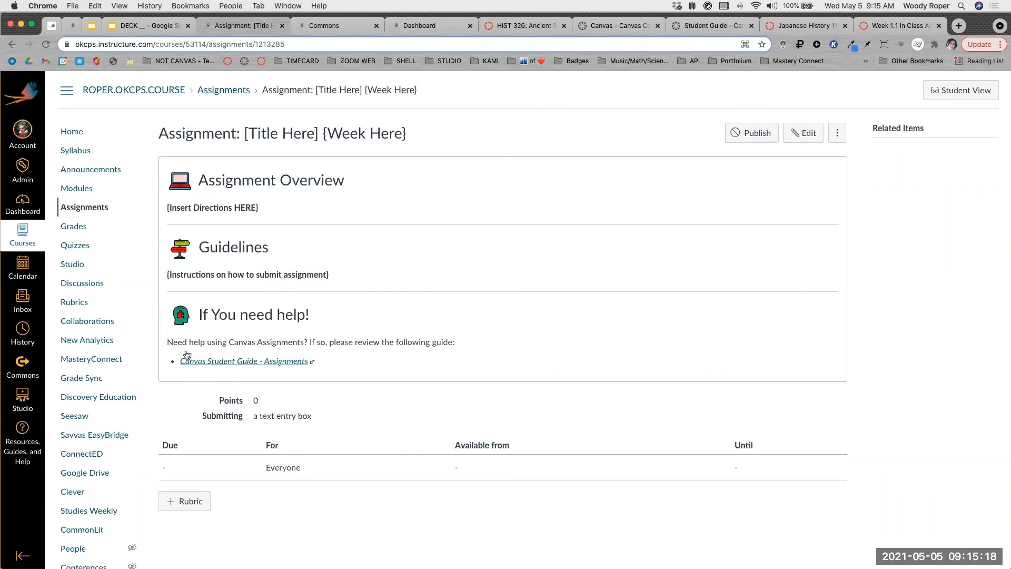
scroll(203, 367, up, 2)
scroll(204, 368, up, 3)
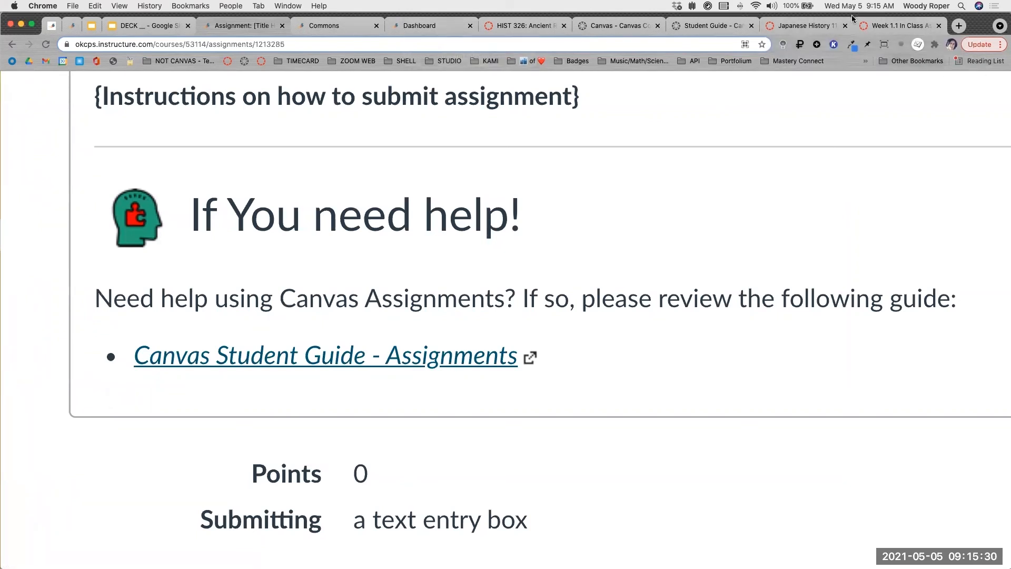
Switch to the Student Guide page and copy the "How do I take a quiz?" link from its Quizzes section.
click(728, 25)
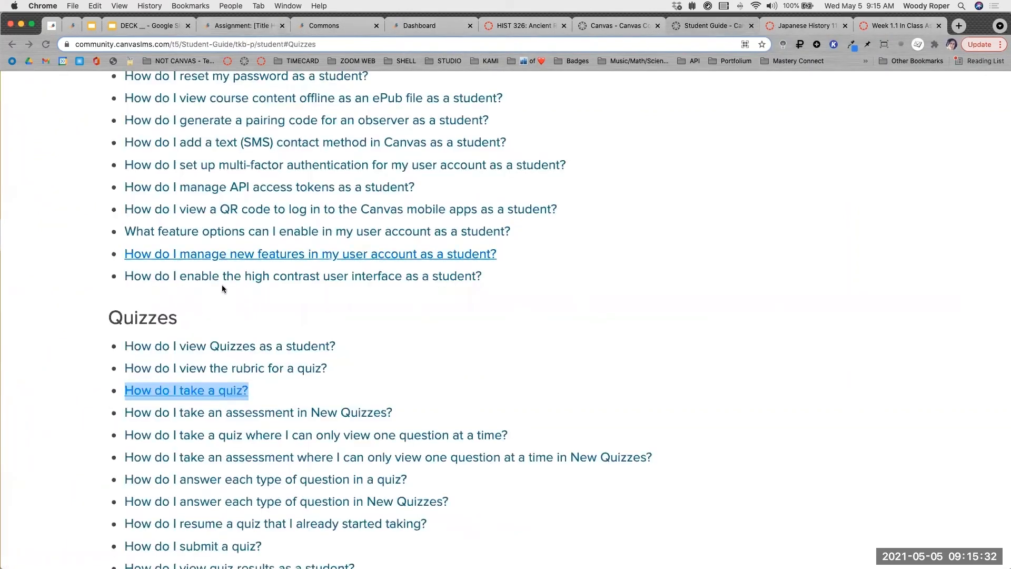
scroll(227, 337, down, 2)
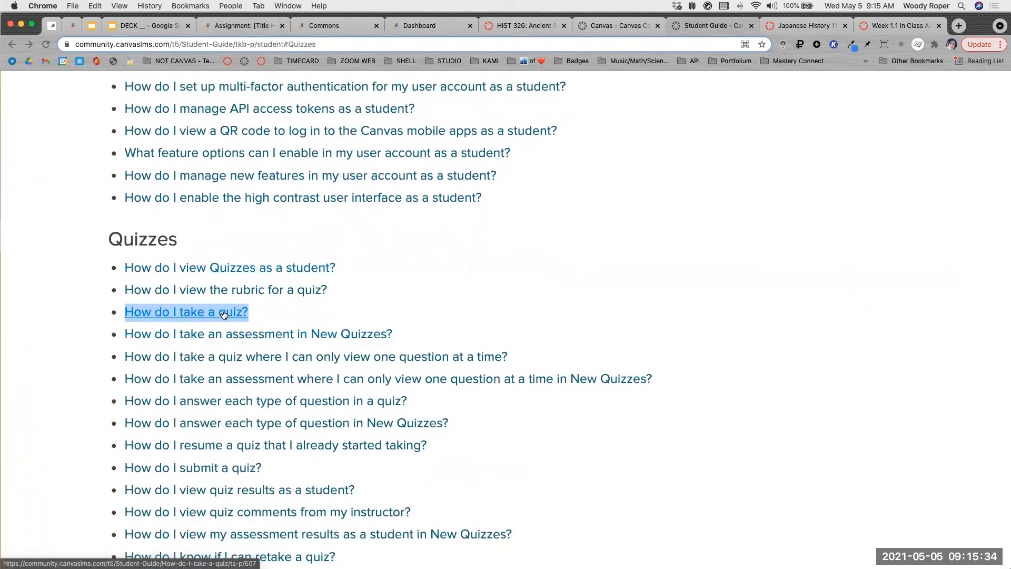
right_click(223, 314)
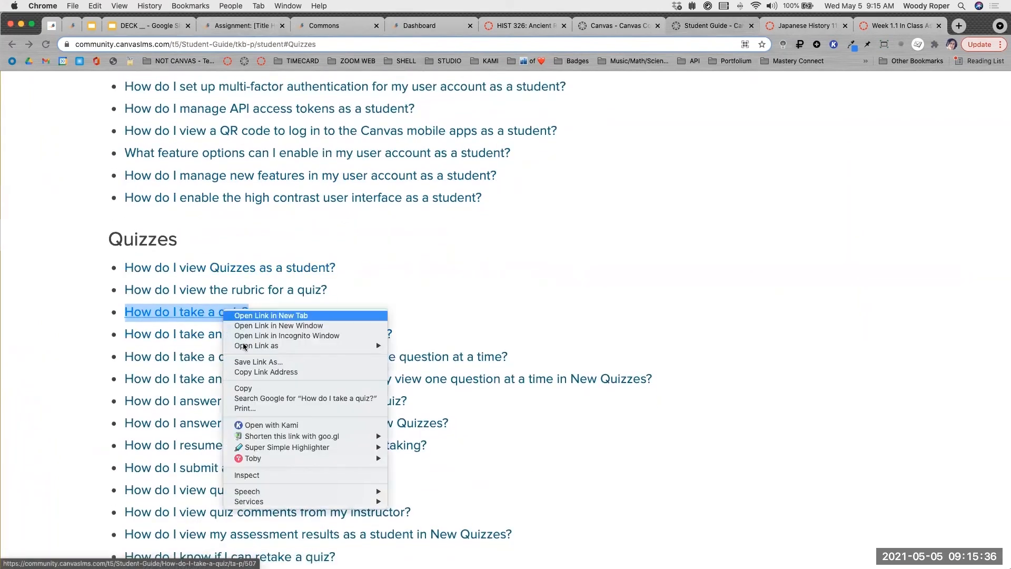
click(240, 390)
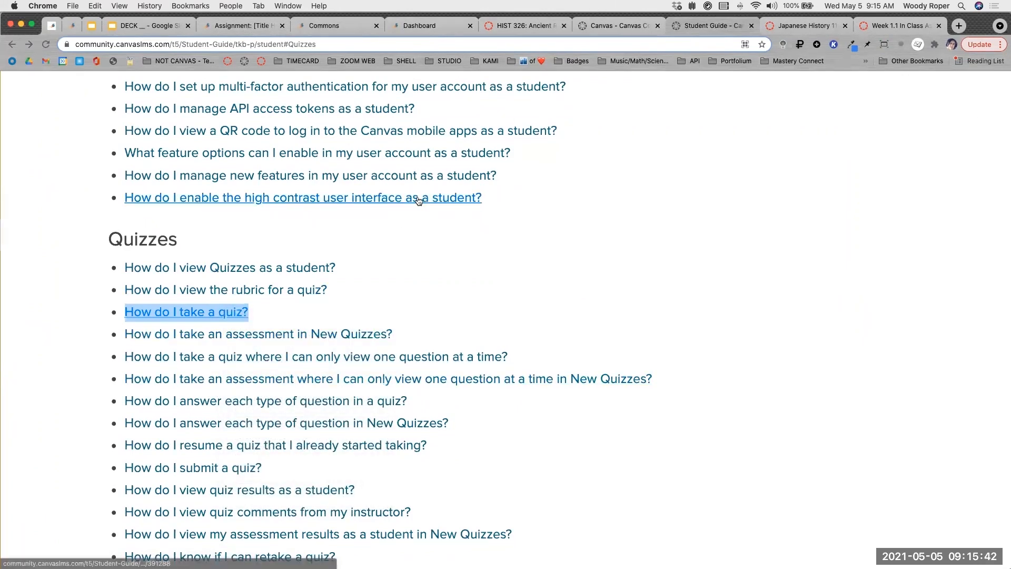
Return to the saved assignment template and open it for editing.
click(240, 27)
scroll(702, 277, down, 5)
click(809, 133)
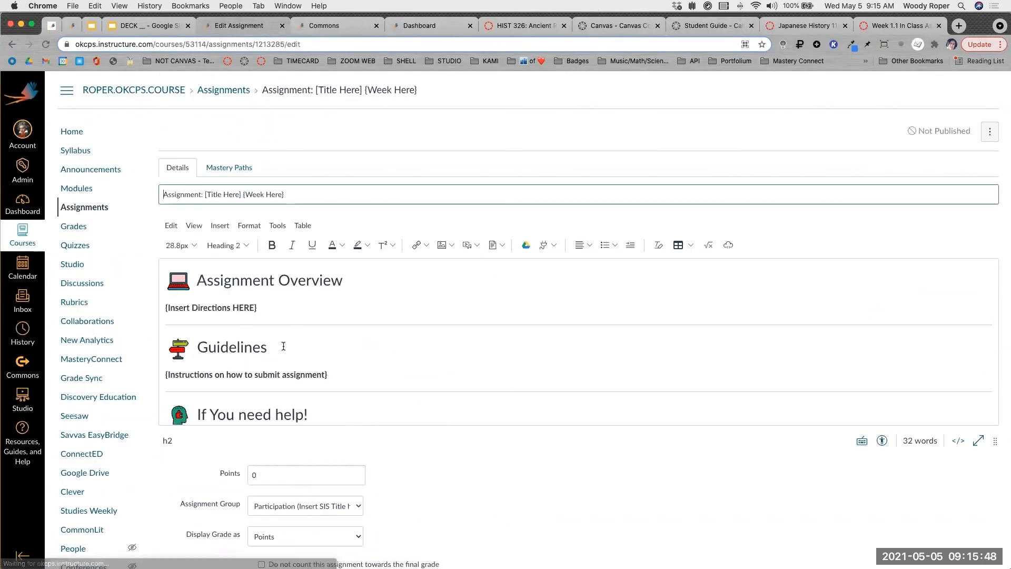
Paste the copied "How do I take a quiz?" link as a second bullet below the Canvas Student Guide link, without a trailing empty bullet.
scroll(283, 346, down, 2)
triple_click(340, 404)
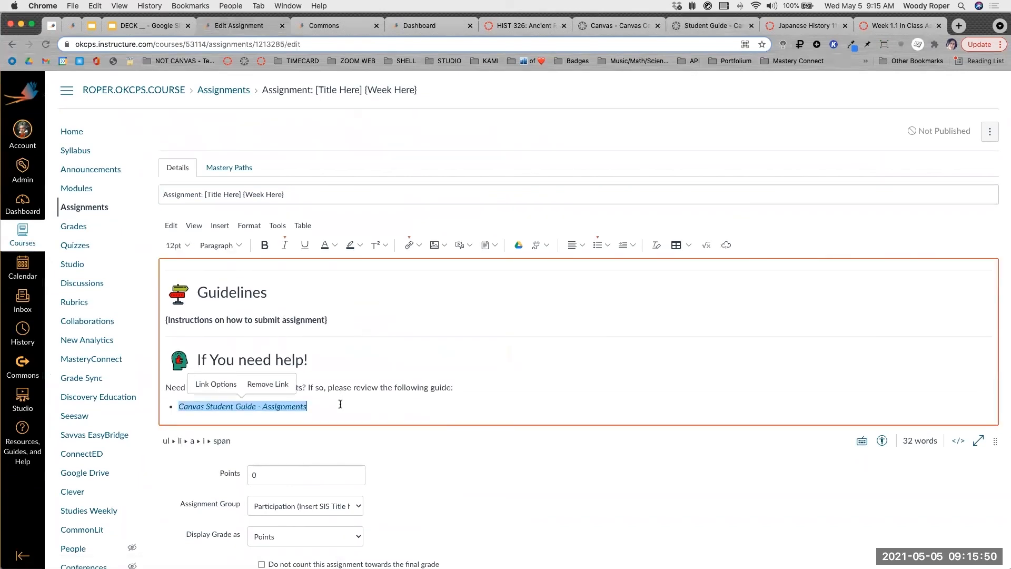
key(Right)
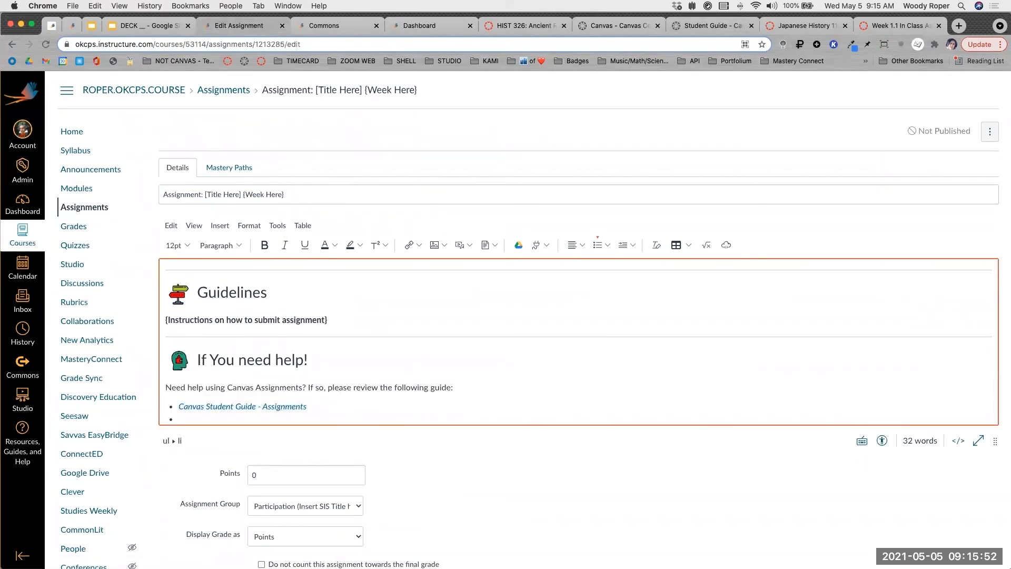
key(super+v)
key(Return)
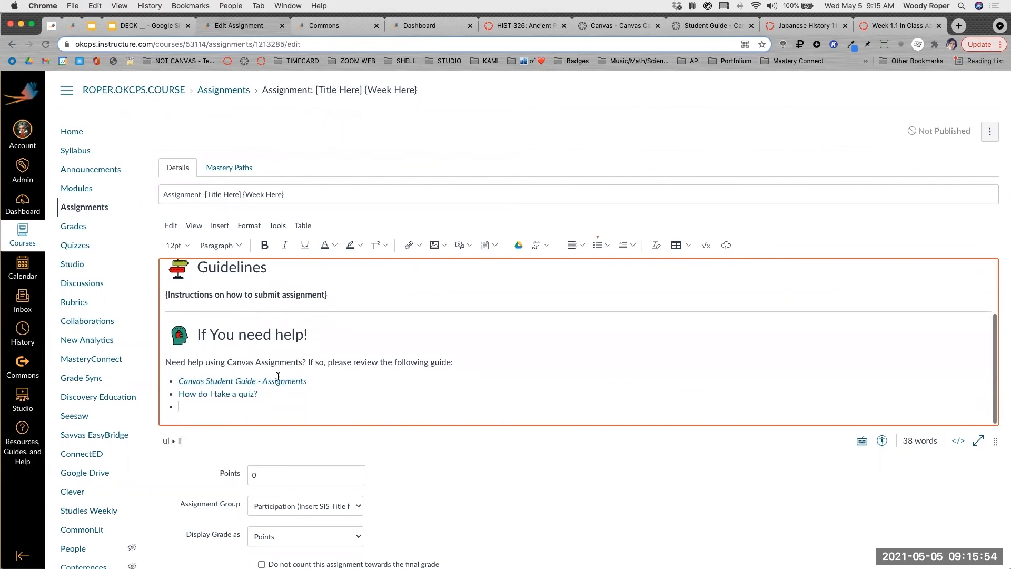
scroll(277, 376, up, 1)
scroll(278, 377, down, 1)
key(BackSpace)
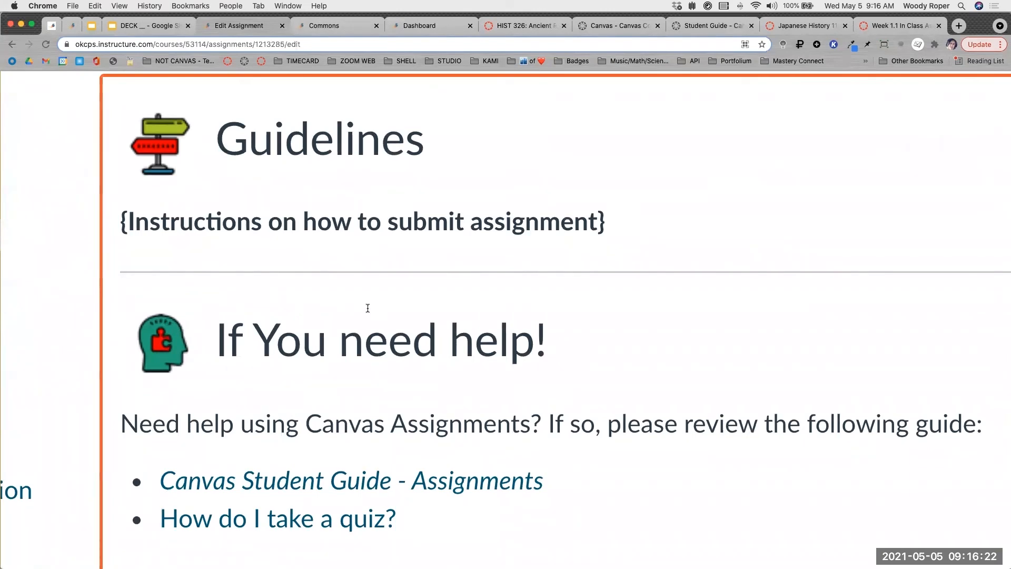
scroll(368, 308, down, 5)
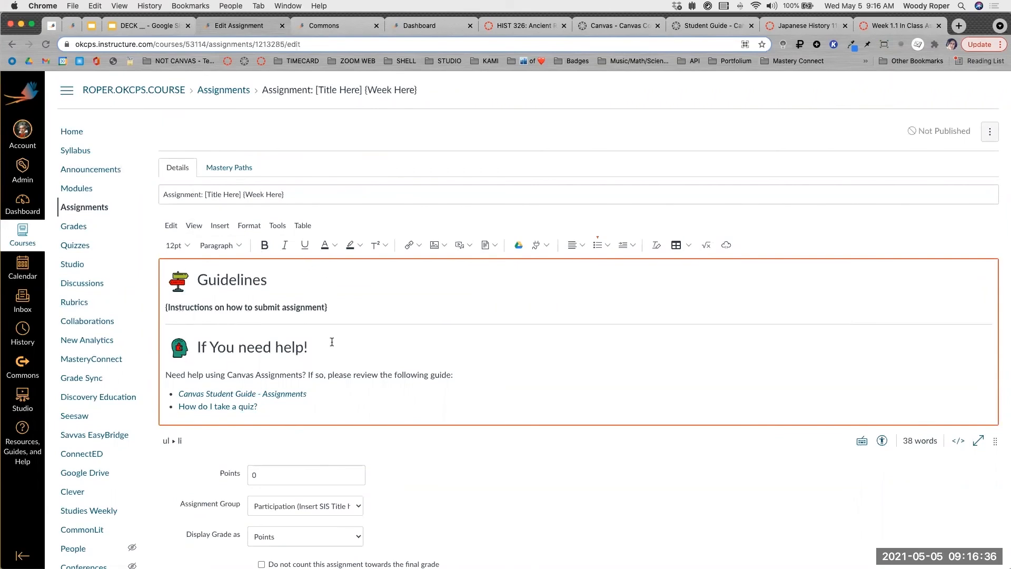
scroll(592, 430, down, 1)
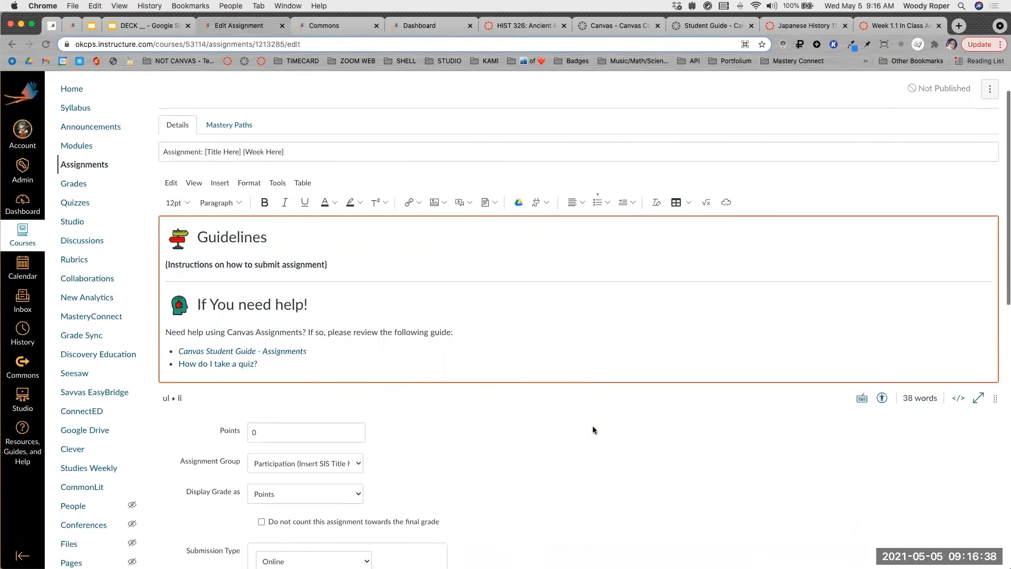
Remove the "How do I take a quiz?" bullet from the help section, leaving only the Canvas Student Guide link.
scroll(593, 425, down, 1)
triple_click(273, 331)
key(BackSpace)
key(BackSpace)
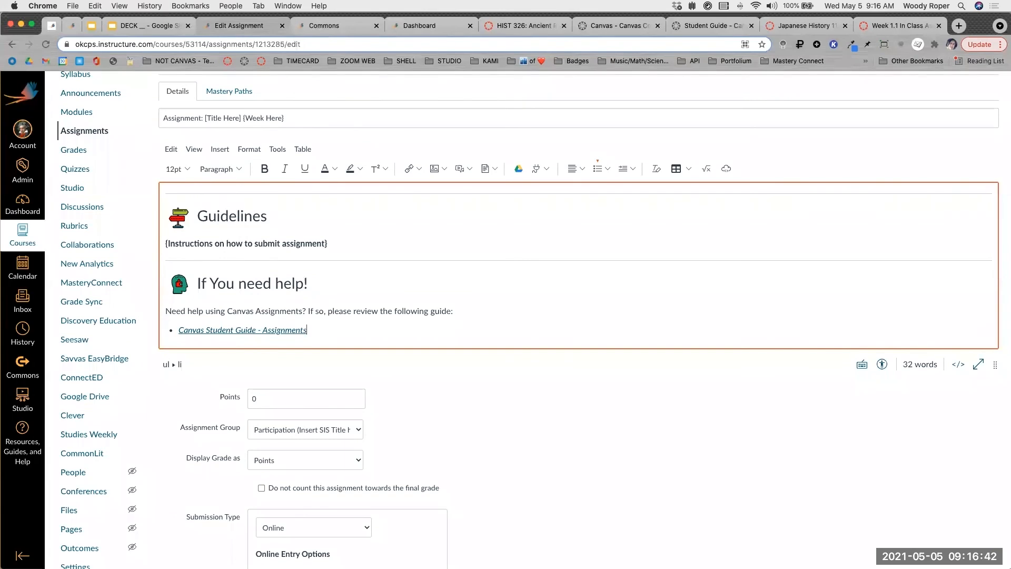
Set the assignment's points to 100.
scroll(299, 219, down, 6)
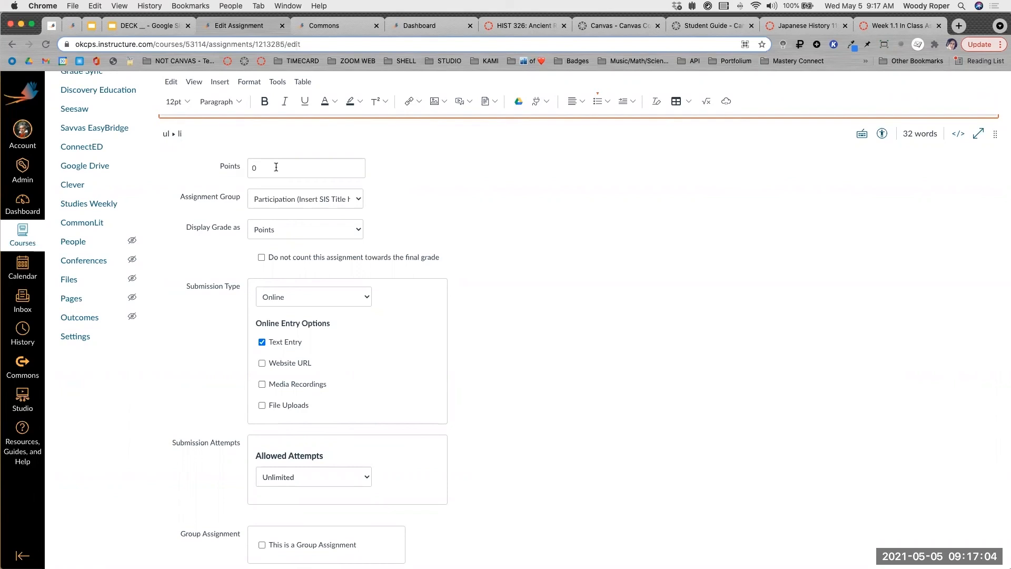
scroll(276, 168, up, 5)
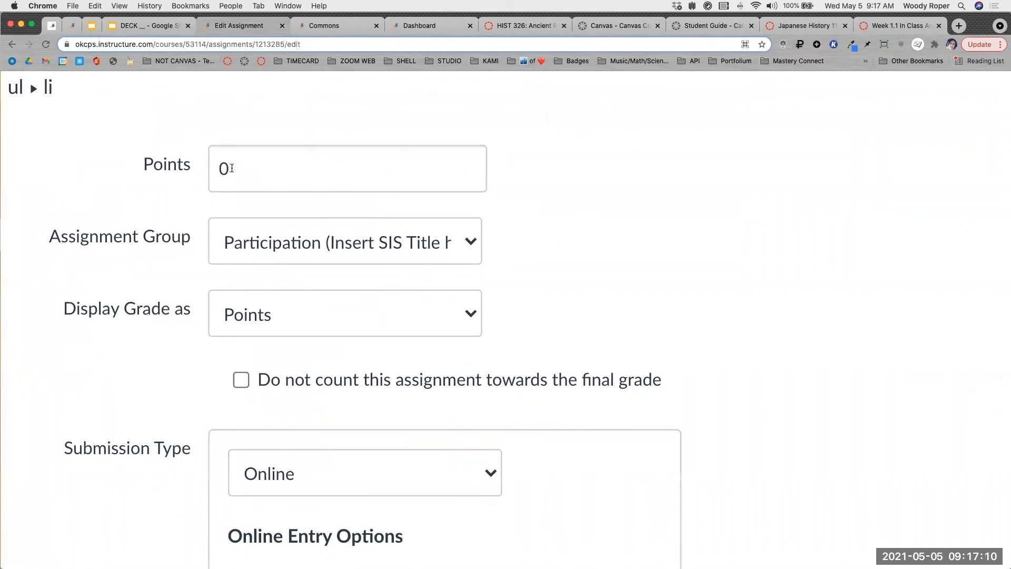
double_click(263, 166)
text(100)
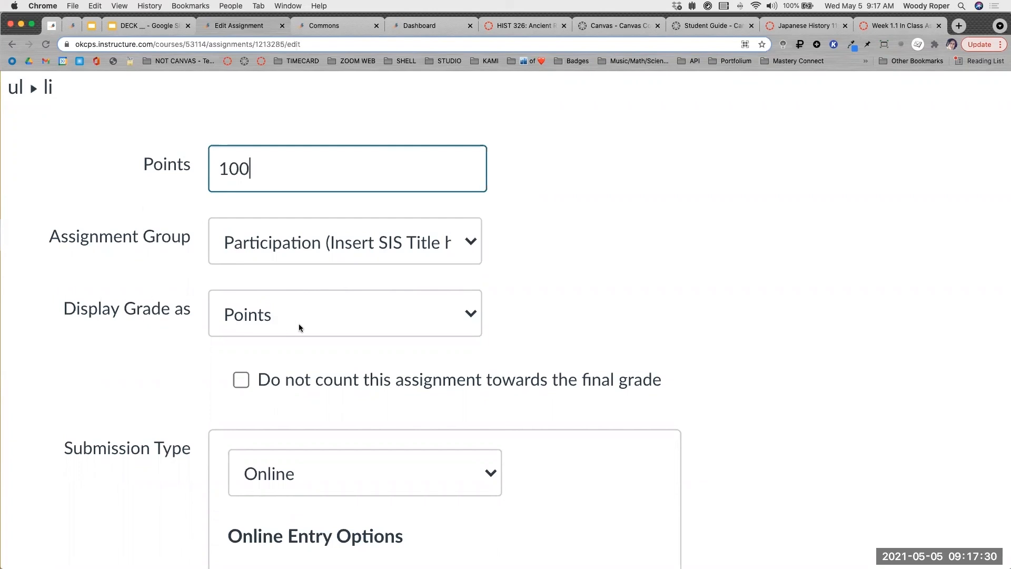
Try the Percentage, Complete/Incomplete and Letter Grade options for displaying the grade, and return the setting to Points.
click(324, 314)
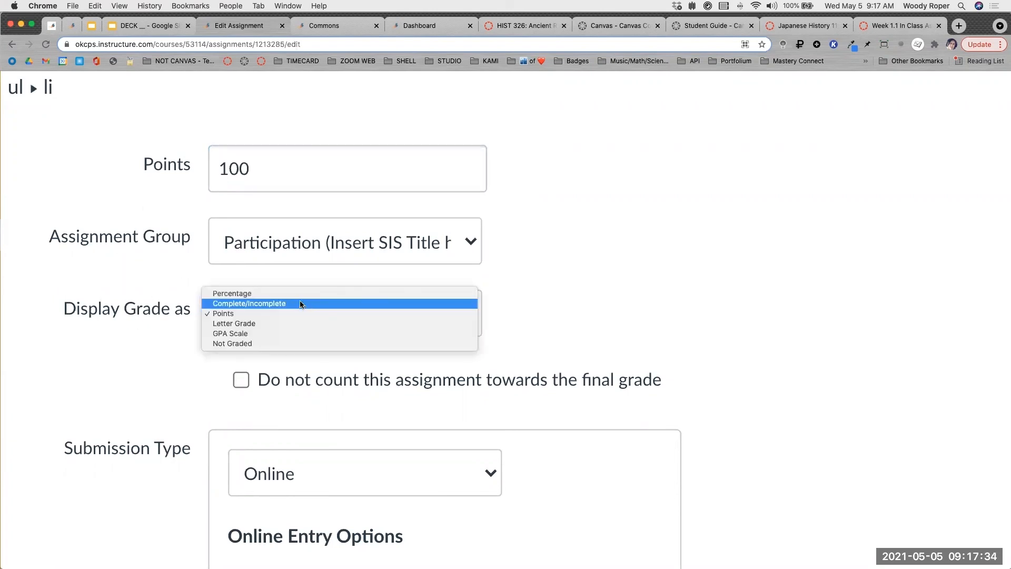
click(299, 294)
click(301, 298)
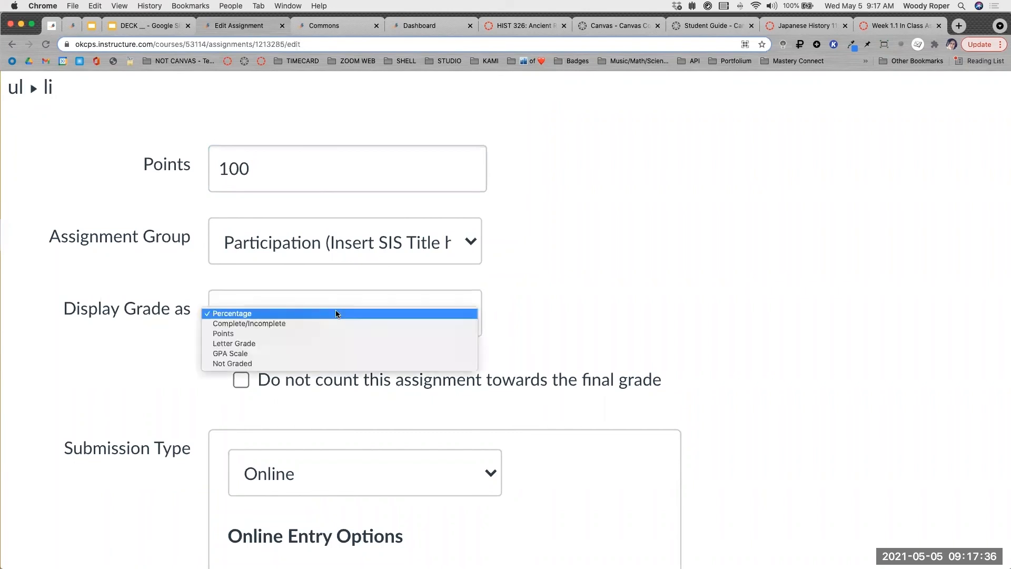
click(318, 321)
click(318, 319)
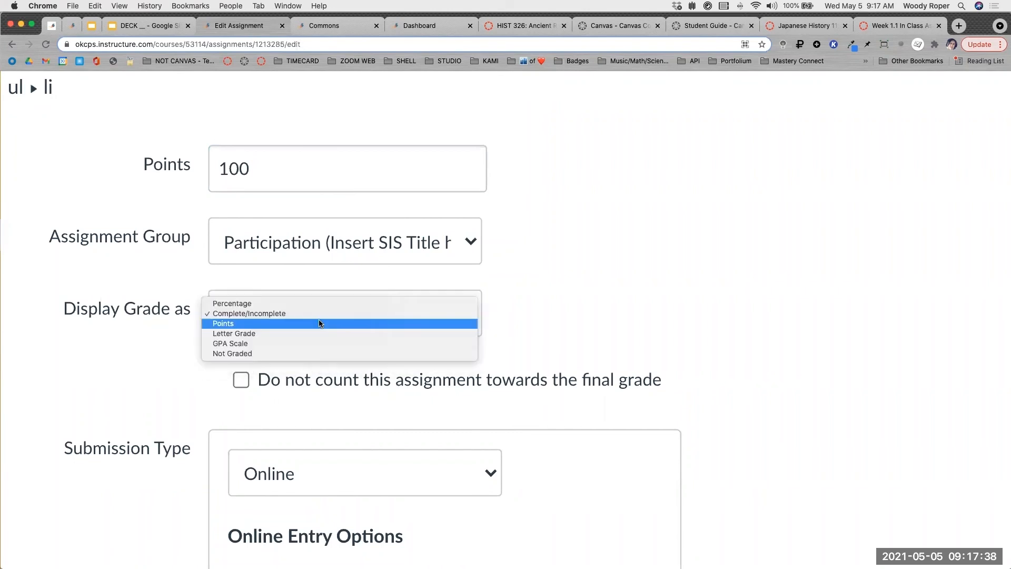
click(235, 334)
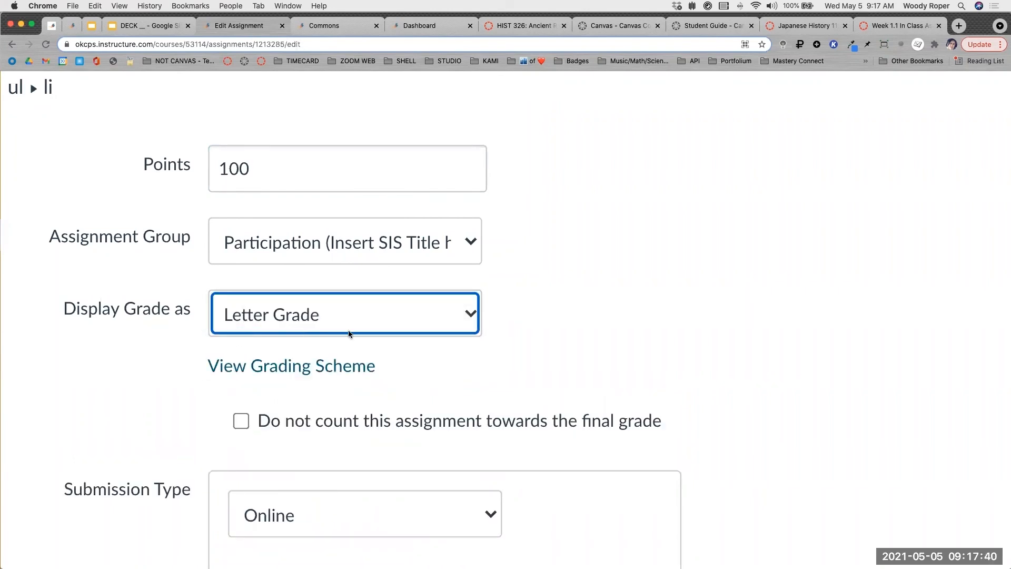
click(351, 315)
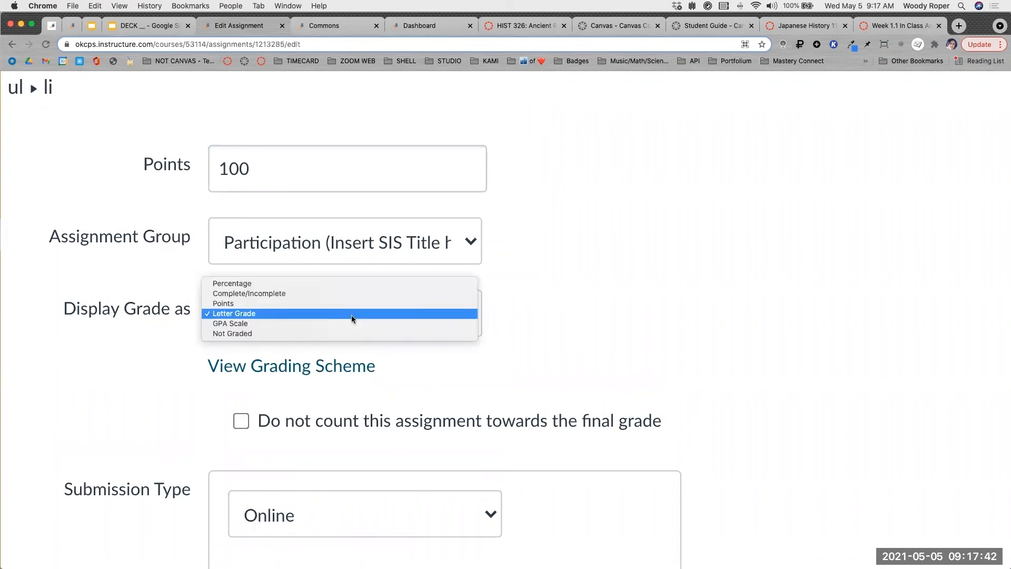
click(239, 302)
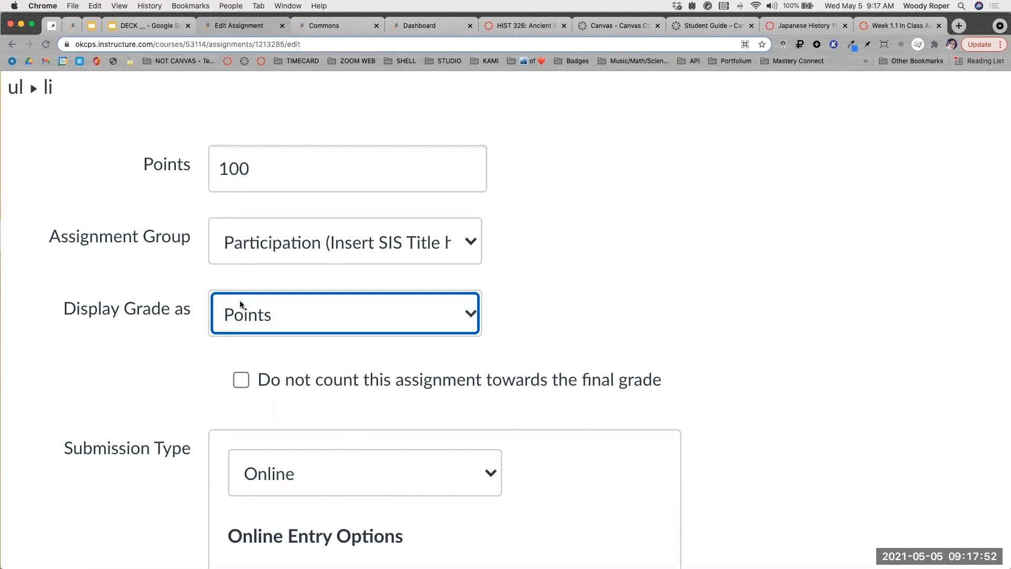
Exclude the assignment from counting towards the final grade.
click(241, 380)
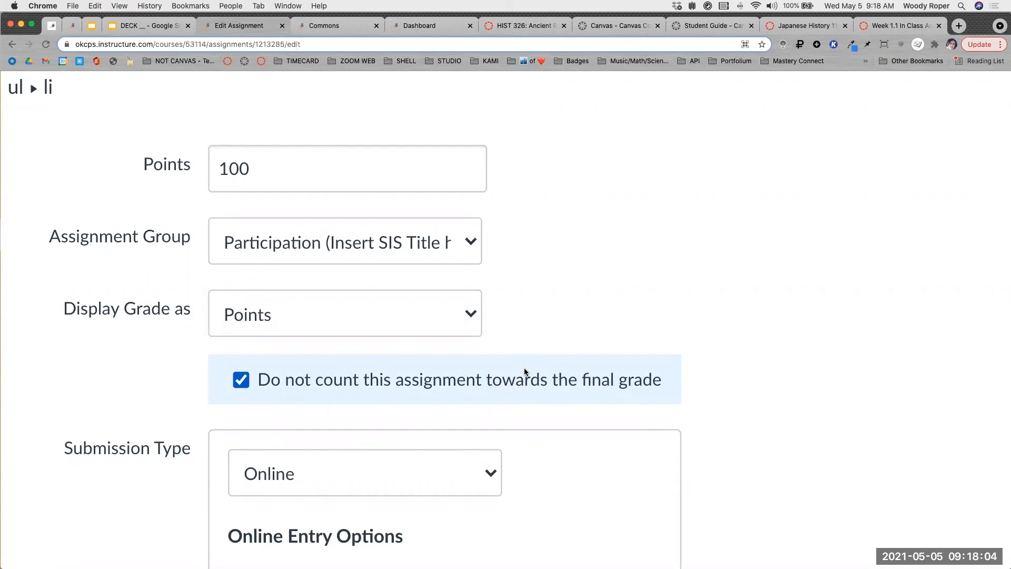
Allow File Uploads, Media Recordings and Website URL as online entry options in addition to Text Entry.
scroll(524, 371, down, 4)
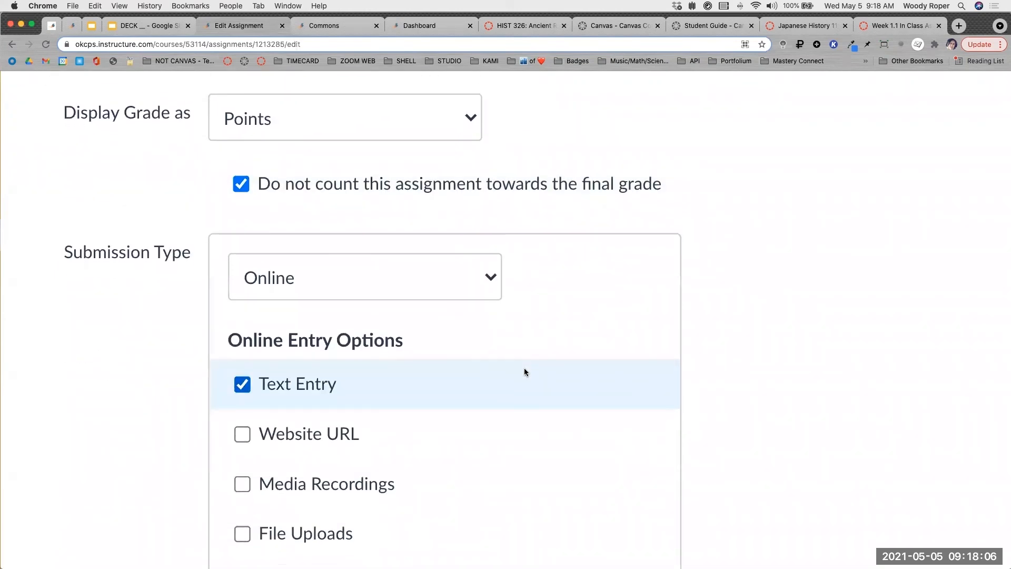
scroll(524, 372, down, 3)
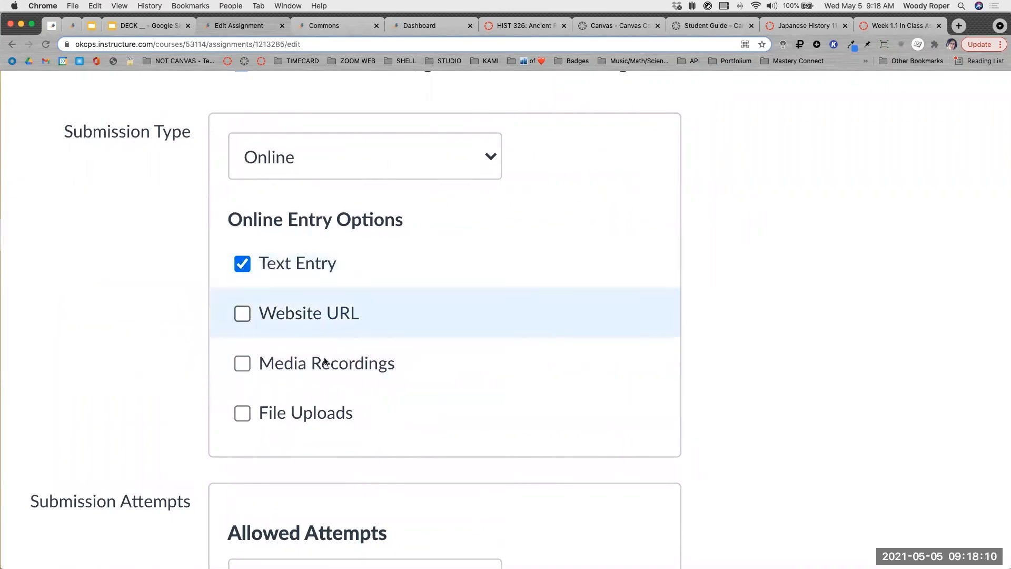
click(241, 412)
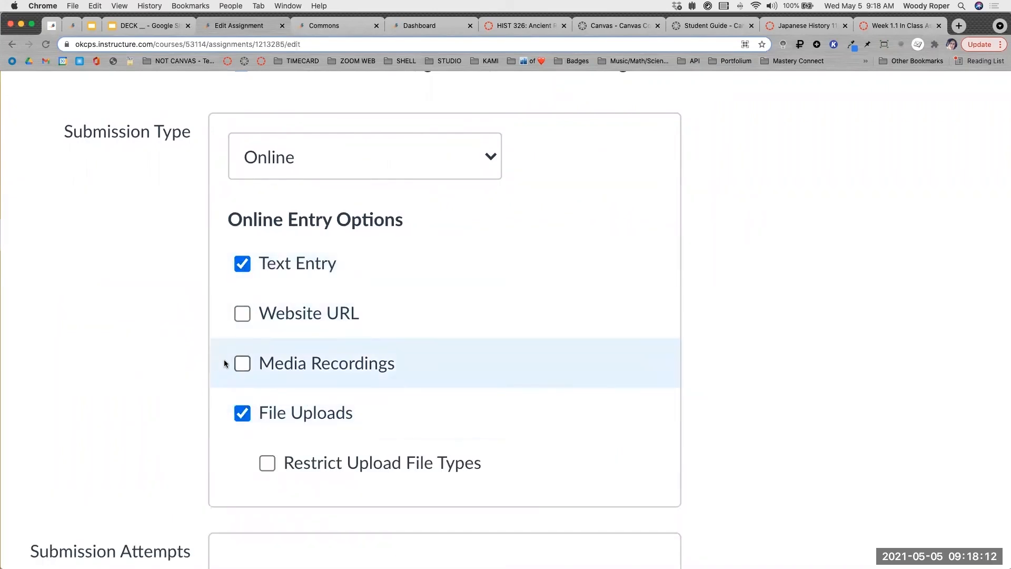
click(242, 363)
click(243, 314)
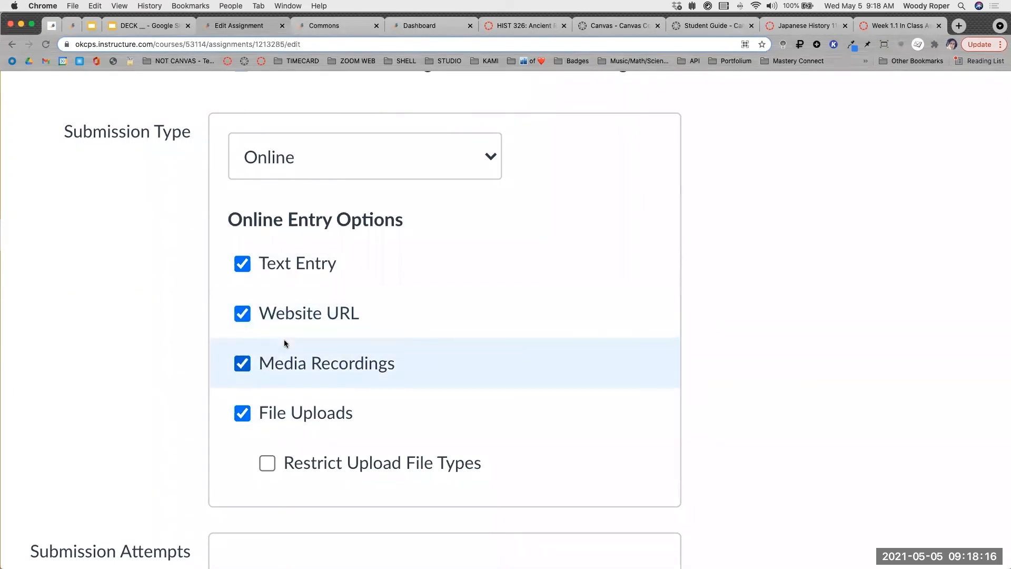
Leave File Uploads as the only enabled online entry option.
click(241, 262)
click(244, 313)
click(242, 363)
Restrict the upload file types to doc,docx.
click(267, 473)
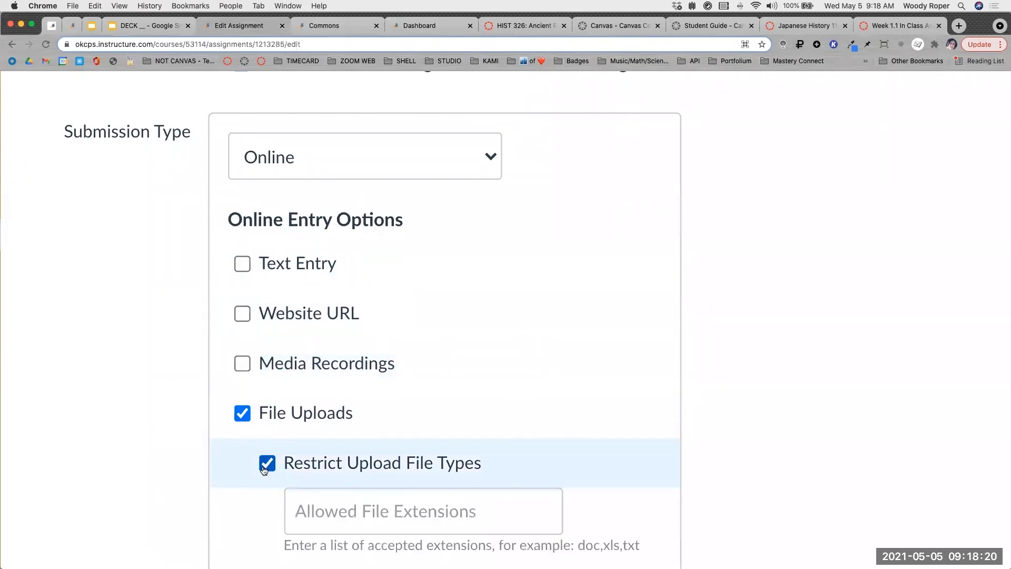
scroll(264, 470, down, 3)
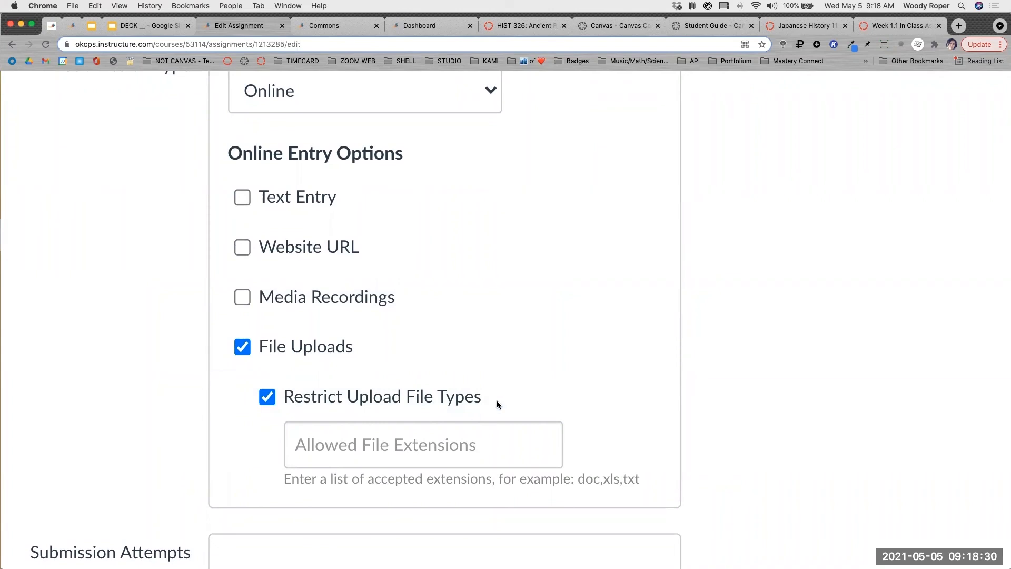
click(371, 446)
click(318, 484)
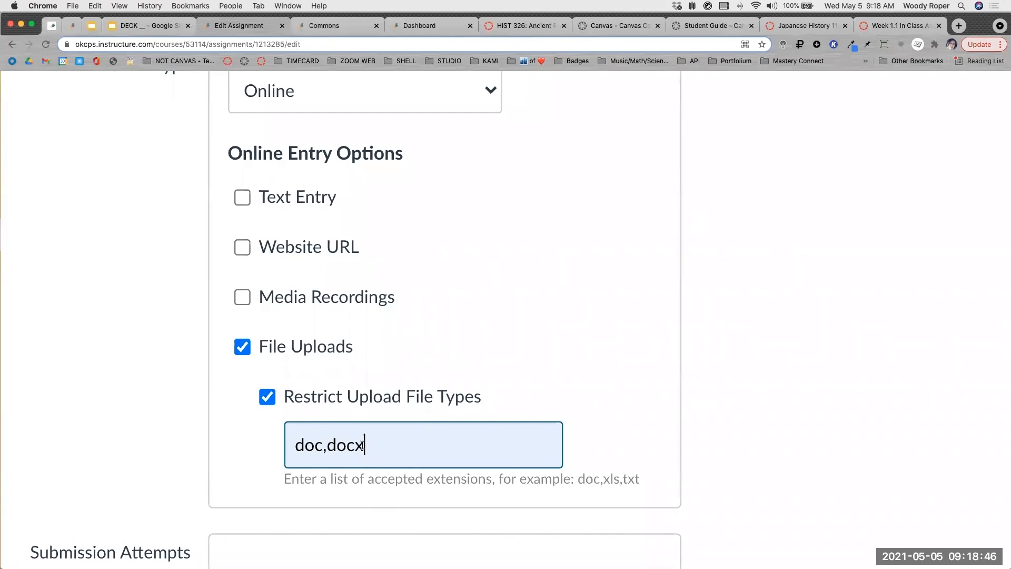
Remove the upload file type restriction and allow Text Entry, Website URL and Media Recordings alongside File Uploads.
click(269, 401)
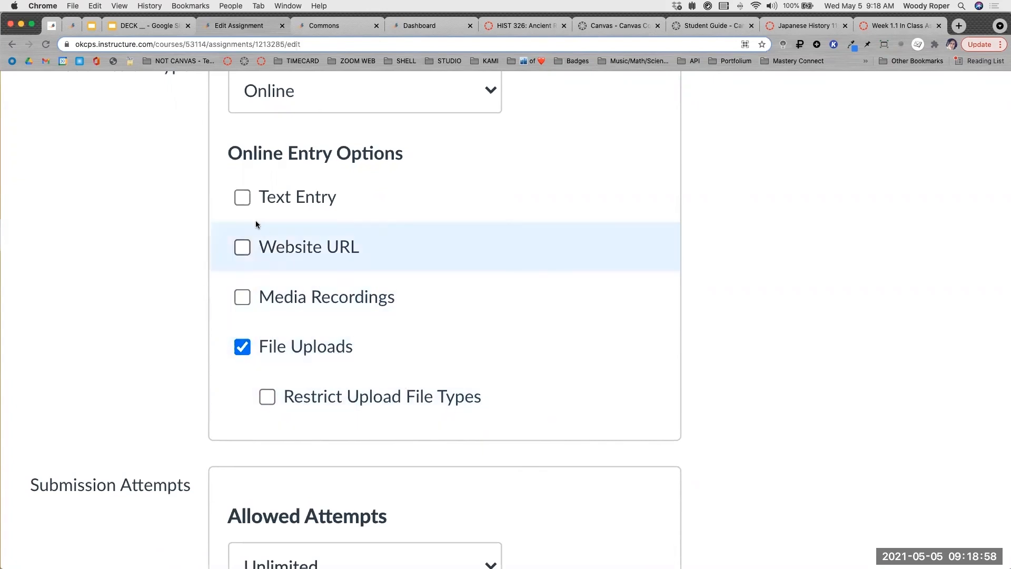
click(242, 198)
click(242, 246)
click(241, 296)
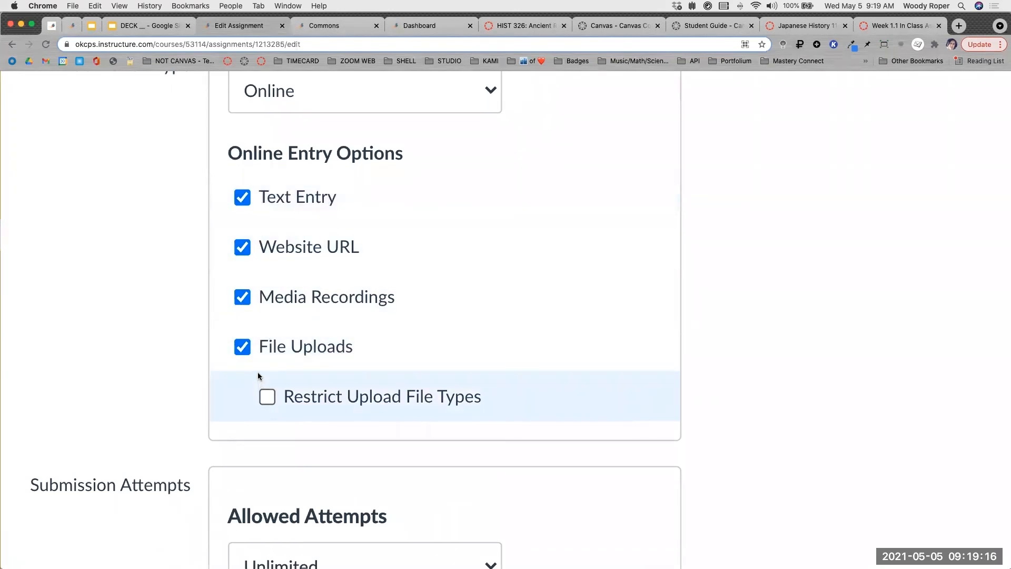
Turn off Text Entry, Website URL and Media Recordings in the online entry options.
click(245, 199)
click(243, 251)
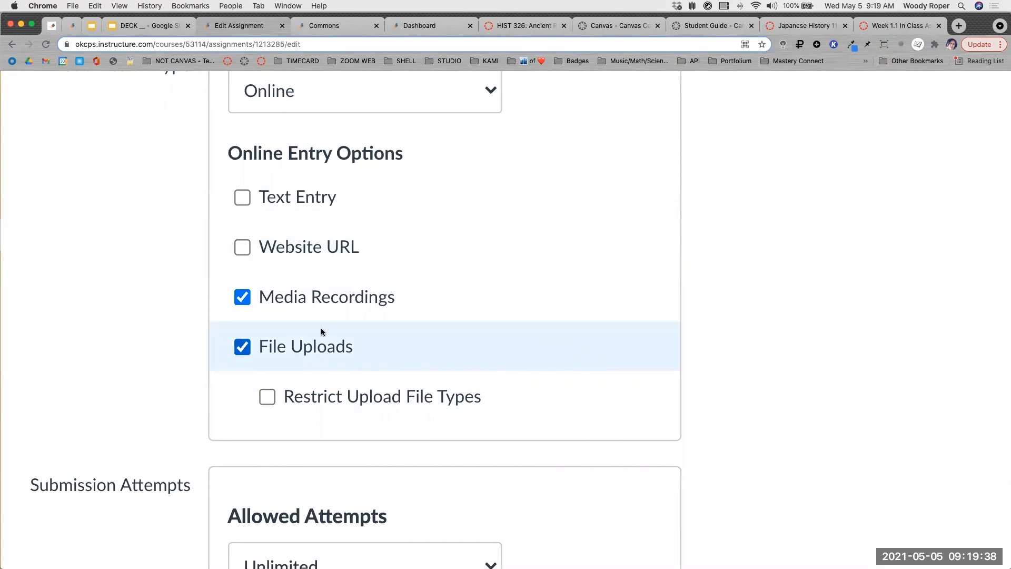
click(246, 302)
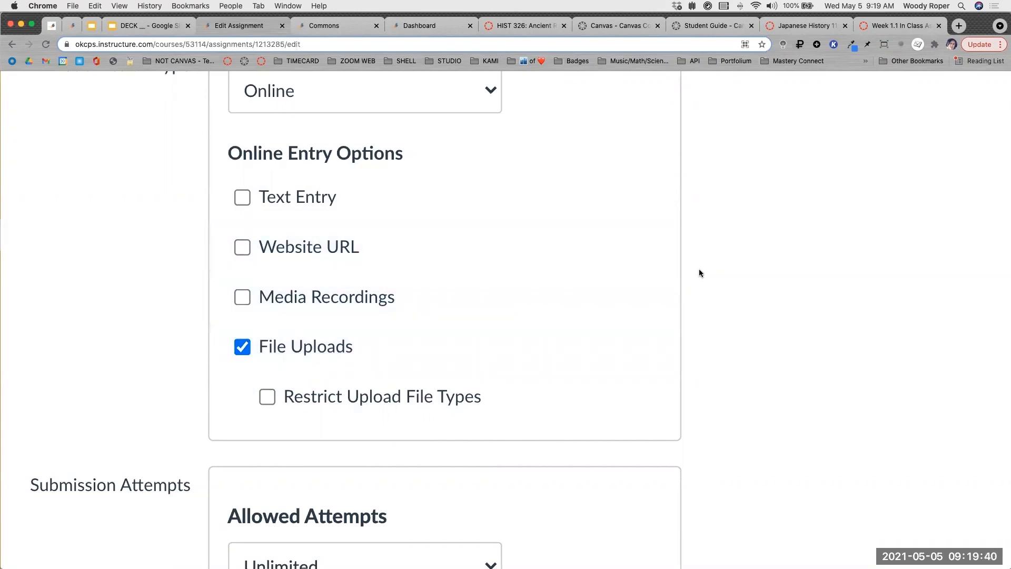
key(super+minus)
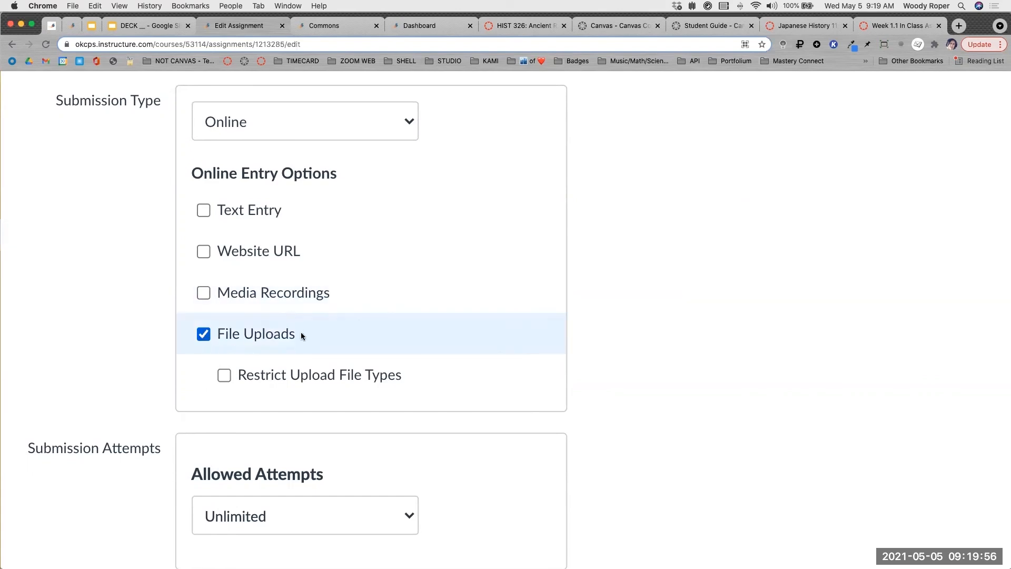
Try Media Recordings as the only online entry option, and switch back to File Uploads.
click(203, 293)
click(204, 334)
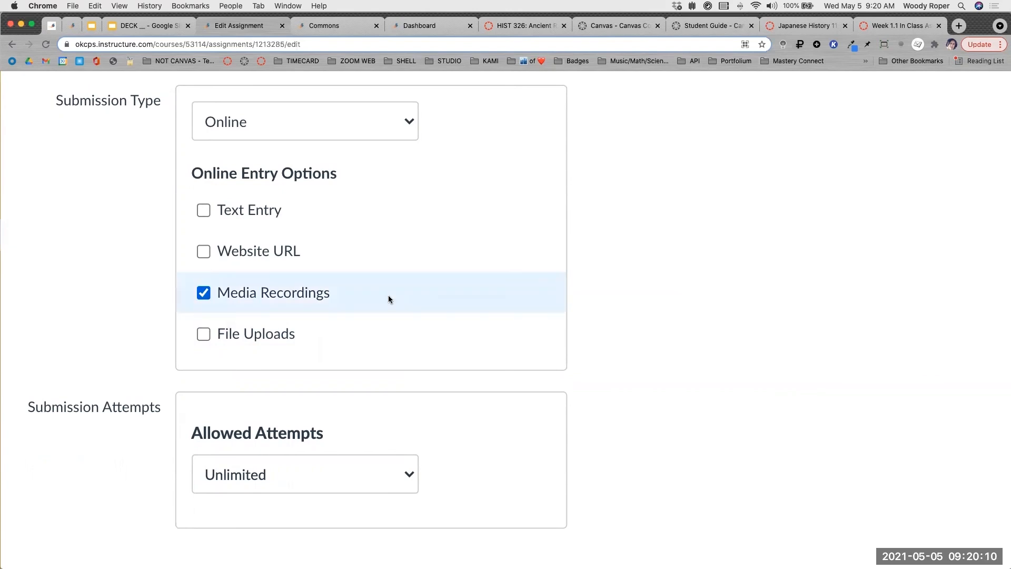
click(202, 294)
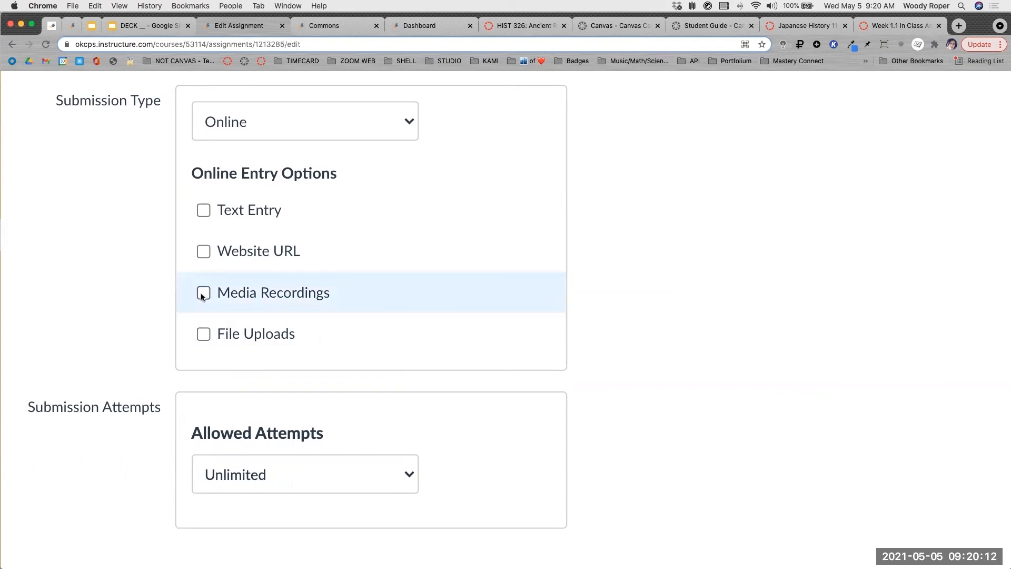
click(203, 334)
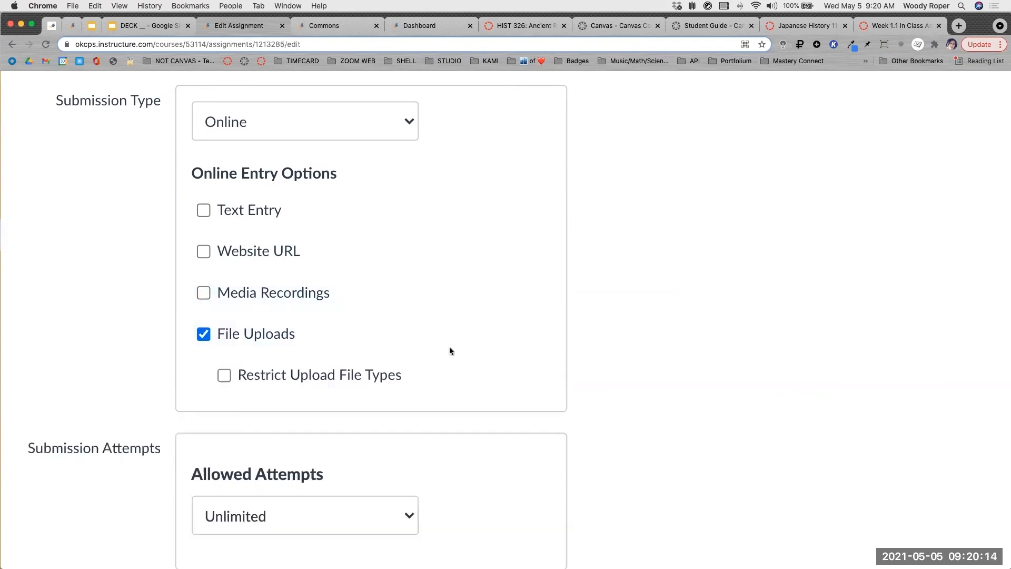
Replace File Uploads with Text Entry as the only online entry option.
click(204, 334)
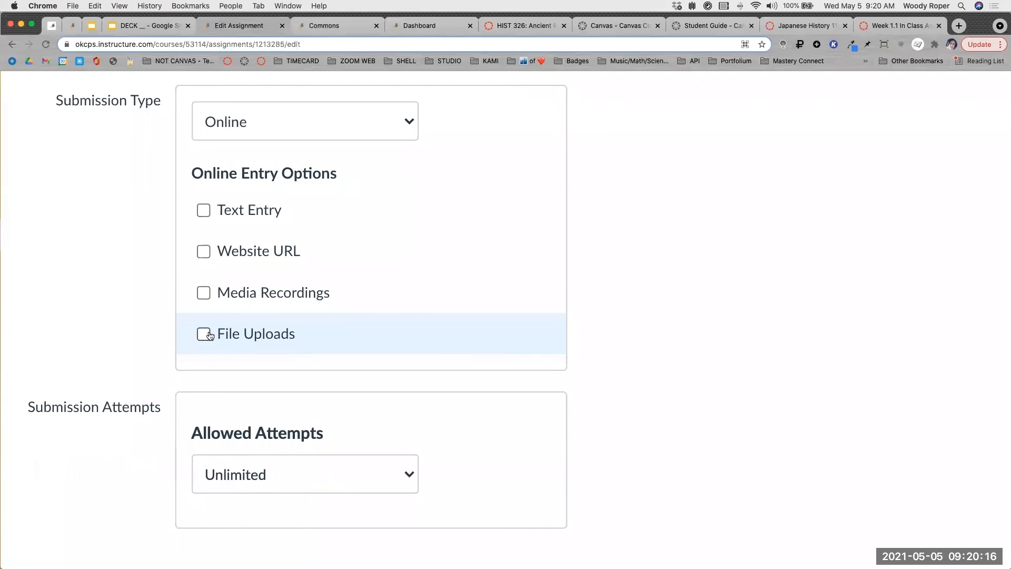
click(203, 209)
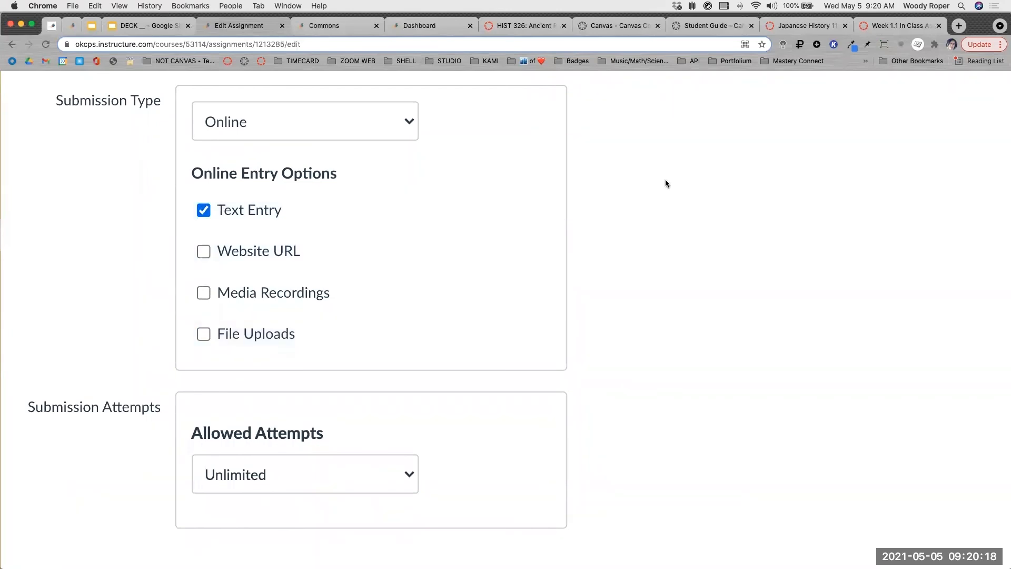
Show the external apps that can be inserted from the assignment description editor.
scroll(665, 183, up, 10)
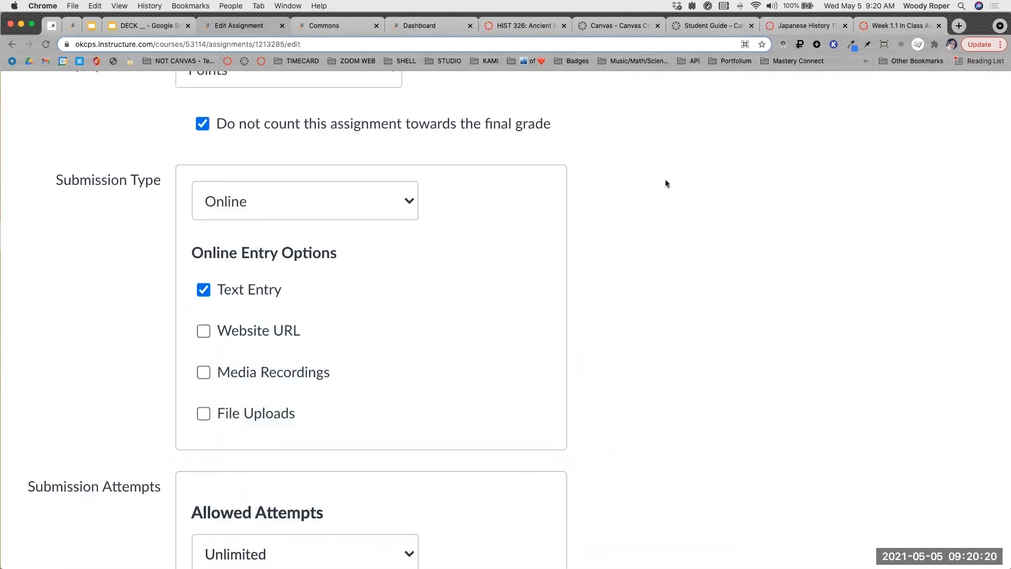
scroll(665, 183, up, 2)
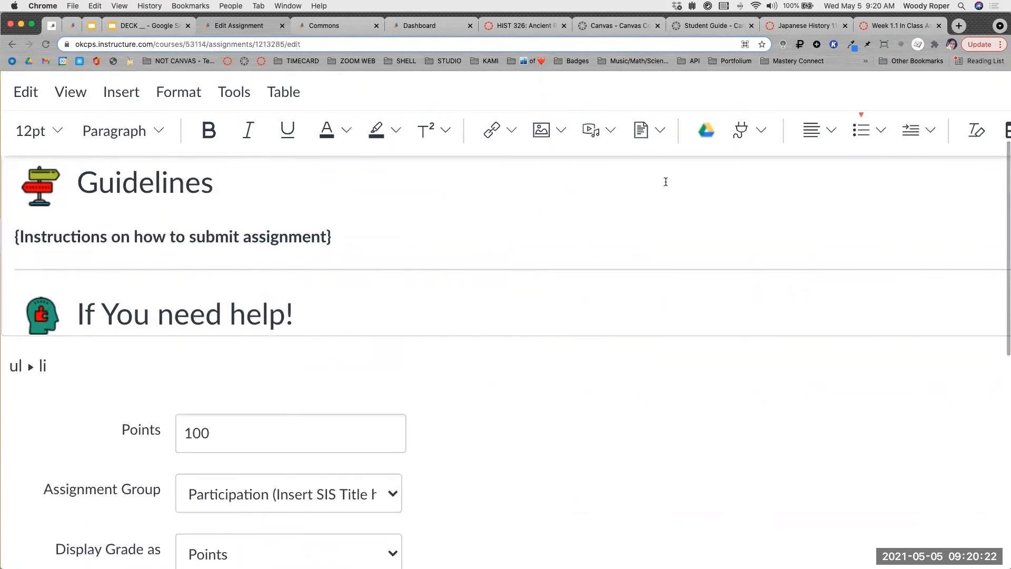
scroll(664, 182, down, 5)
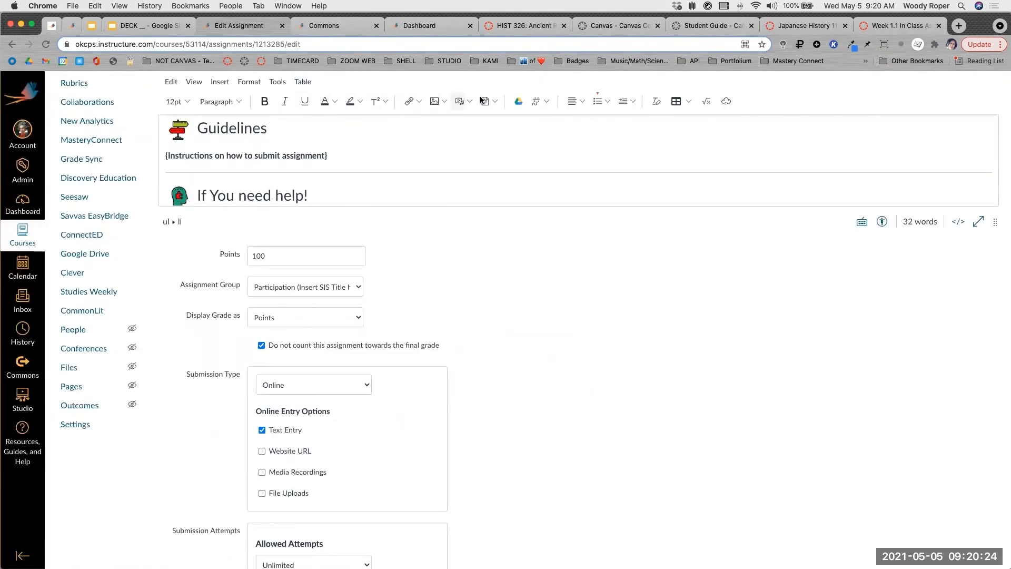
click(547, 104)
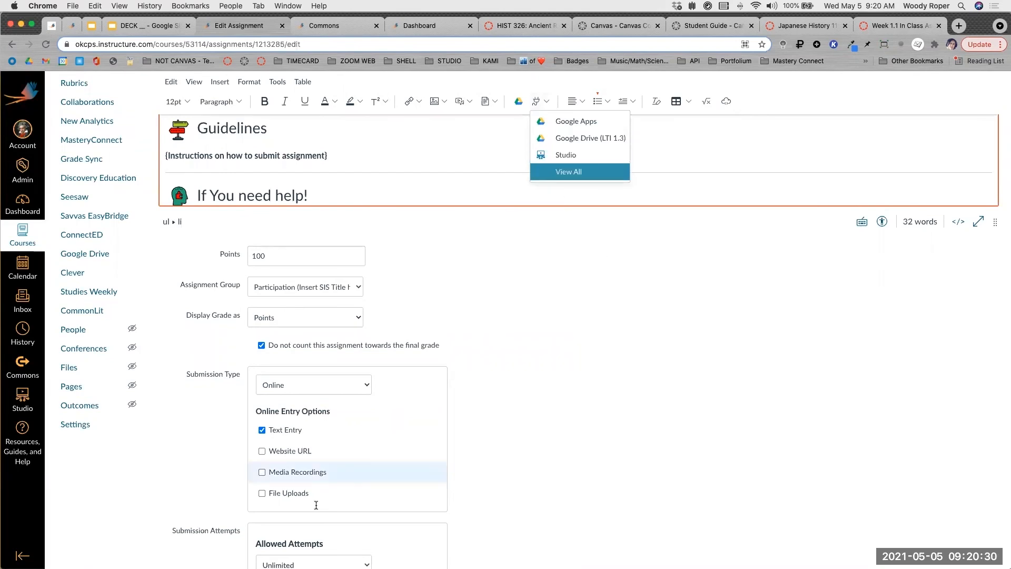
Allow File Uploads alongside Text Entry in the assignment's online entry options.
scroll(258, 487, up, 4)
scroll(258, 489, up, 3)
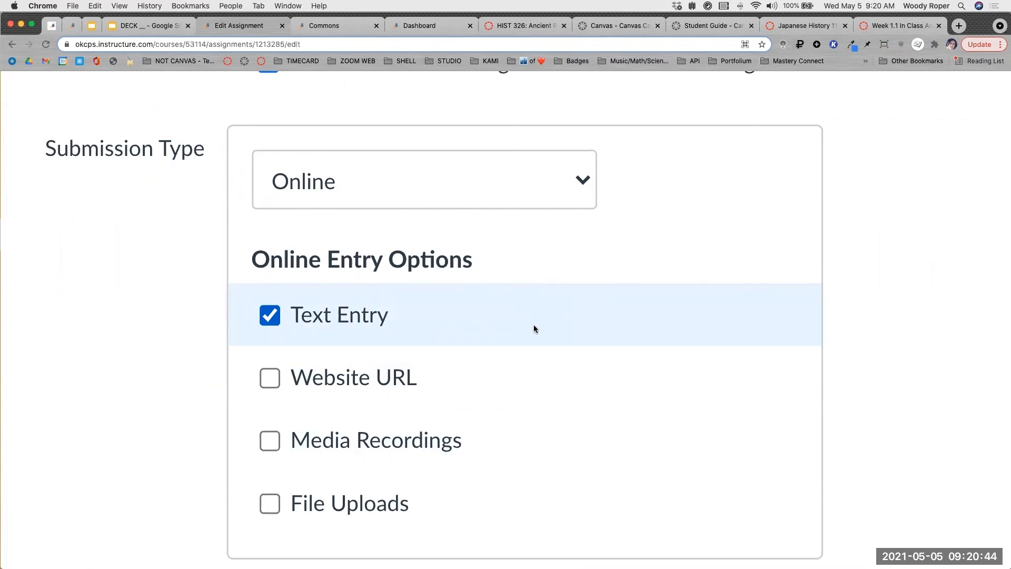
scroll(534, 329, down, 3)
click(276, 343)
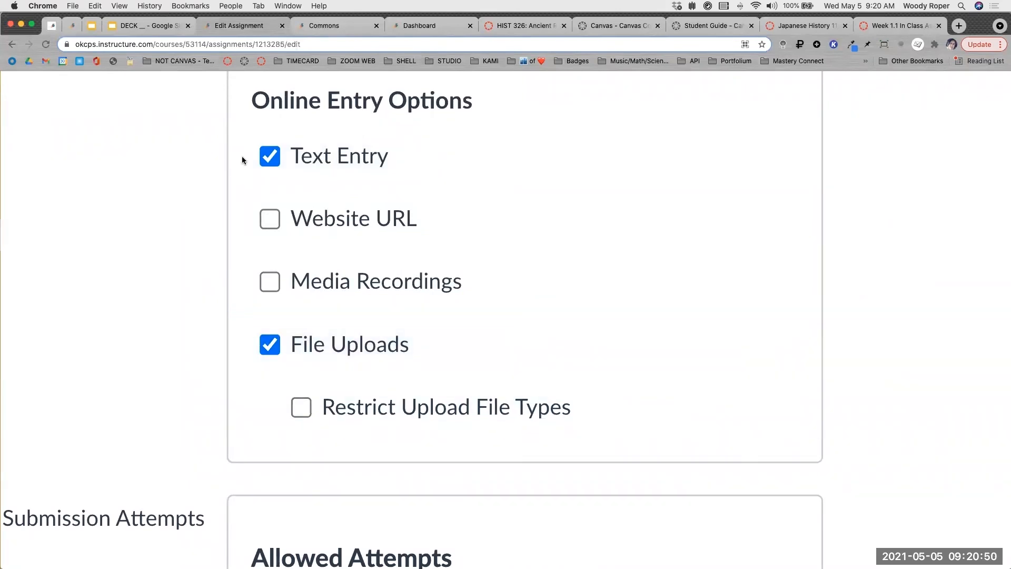
scroll(570, 217, down, 5)
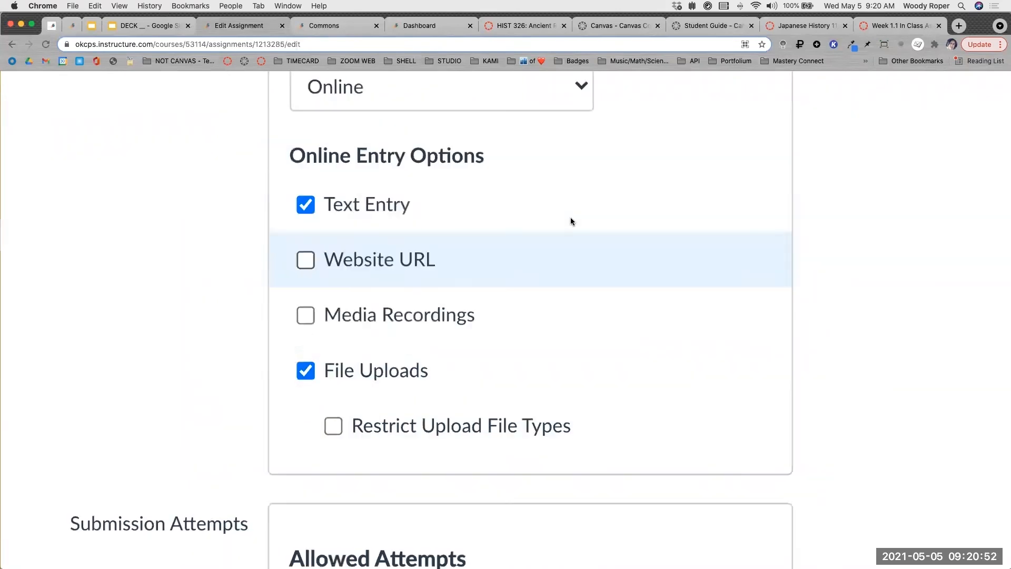
Add Media Recordings to the online entry options and include the assignment's grades in the Infinite Campus sync.
click(281, 465)
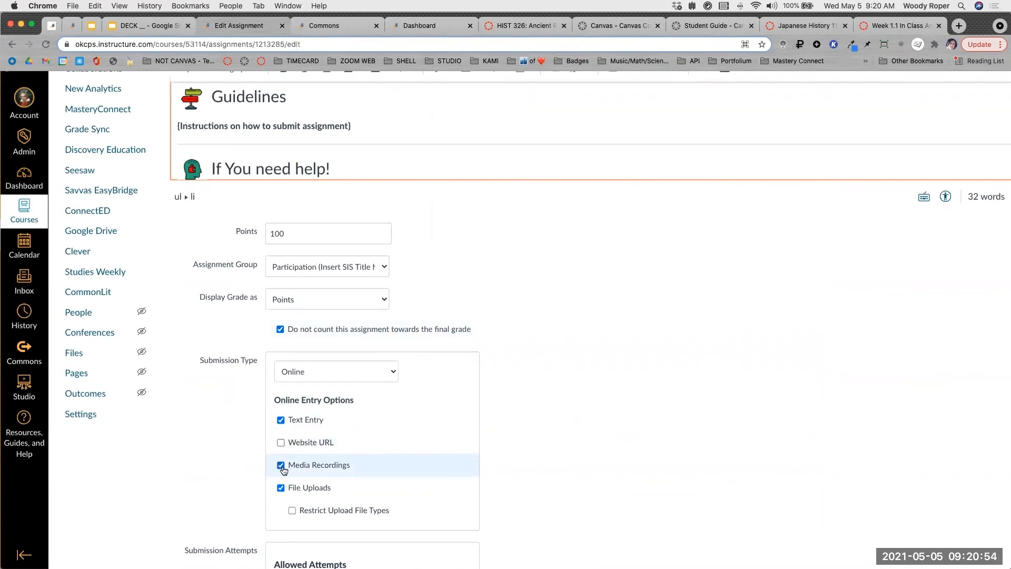
scroll(624, 463, down, 5)
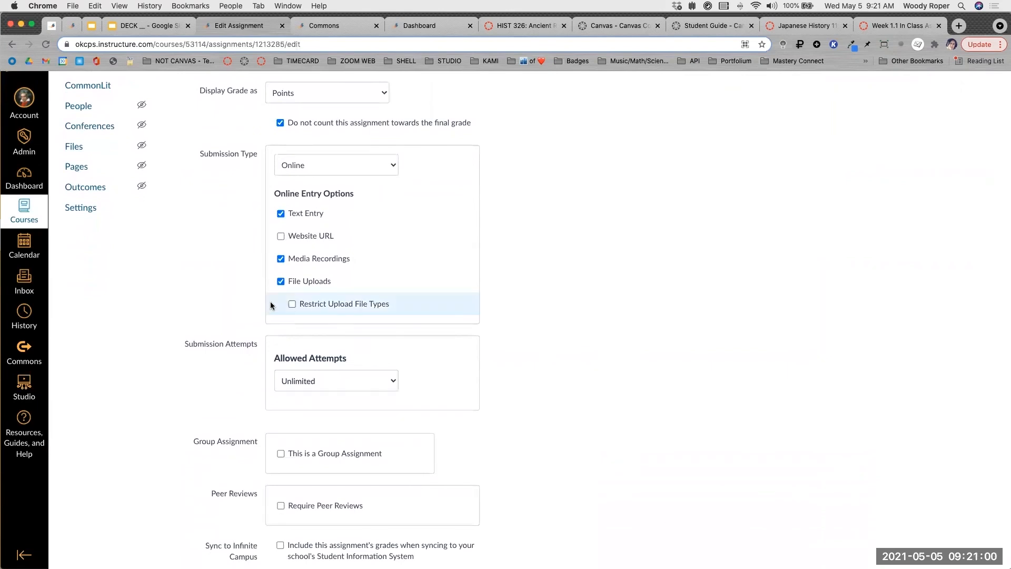
scroll(271, 302, down, 3)
scroll(271, 304, down, 1)
scroll(271, 304, up, 3)
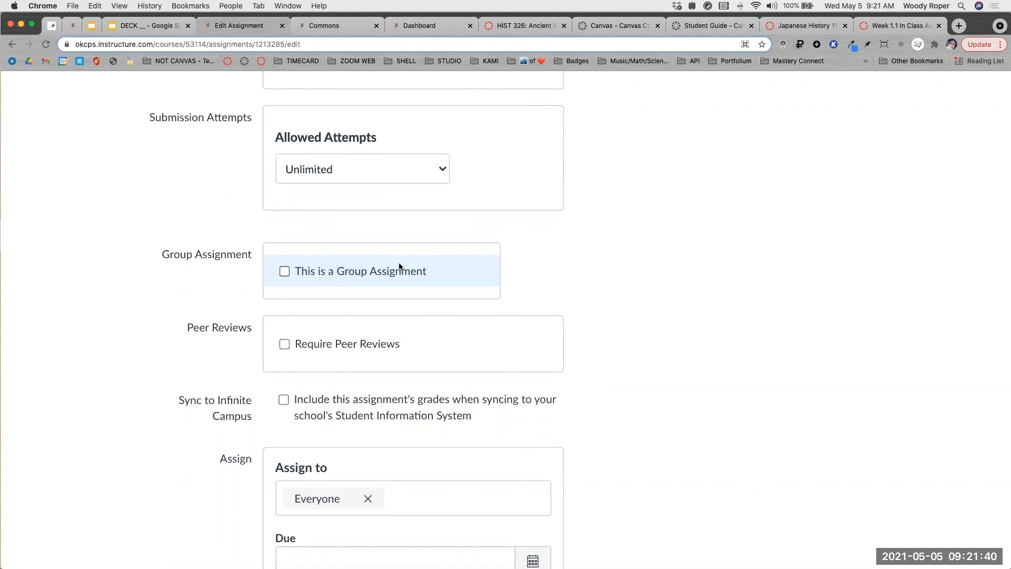
scroll(399, 266, down, 3)
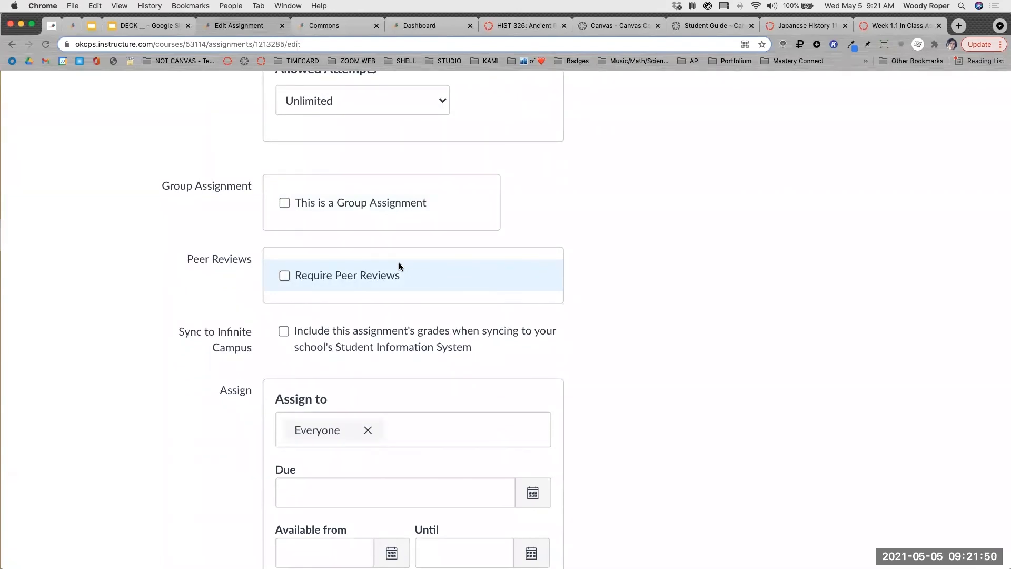
scroll(399, 263, down, 5)
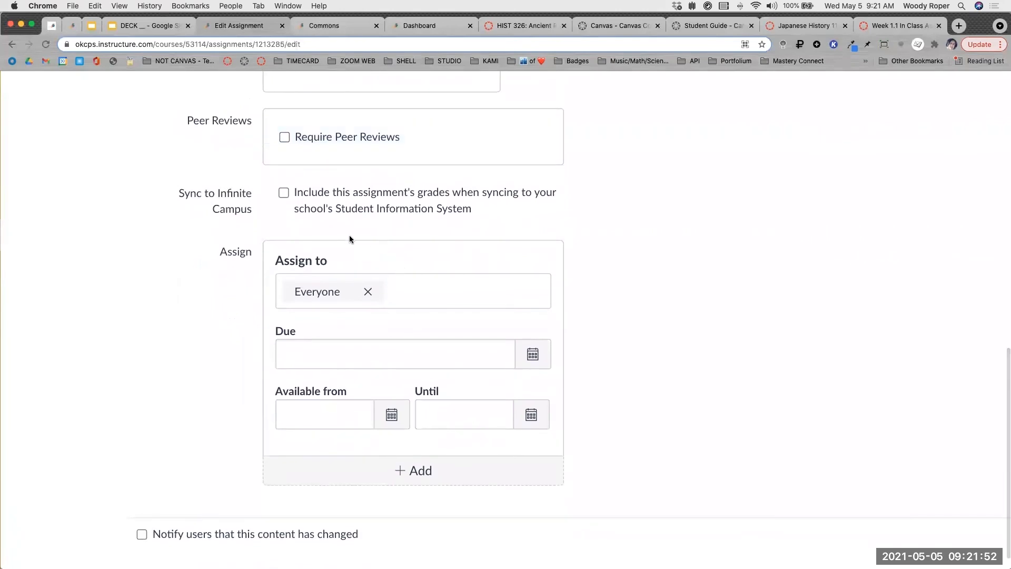
click(289, 194)
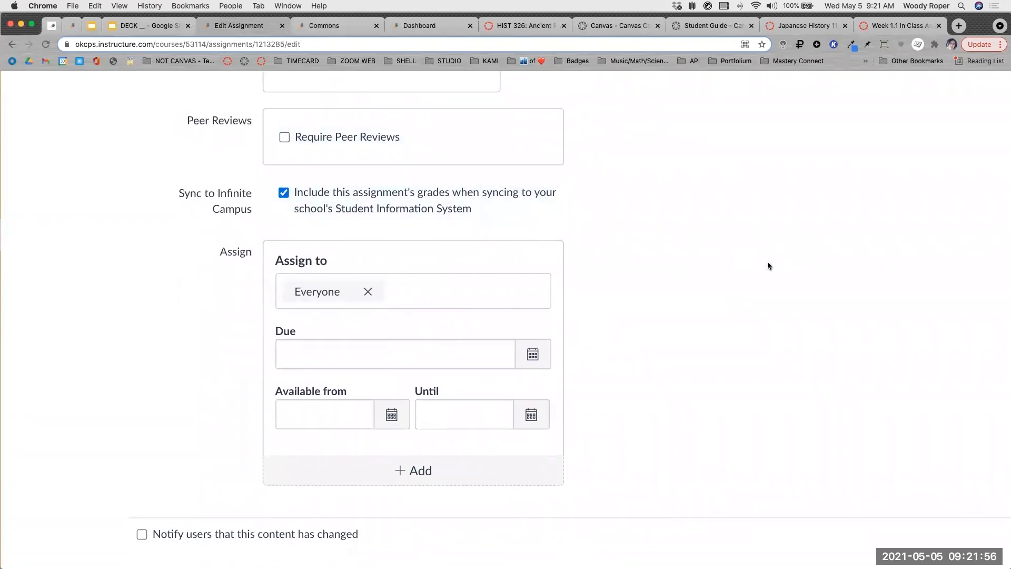
Make the assignment count towards the final grade by turning off the option that excludes it.
scroll(767, 262, down, 5)
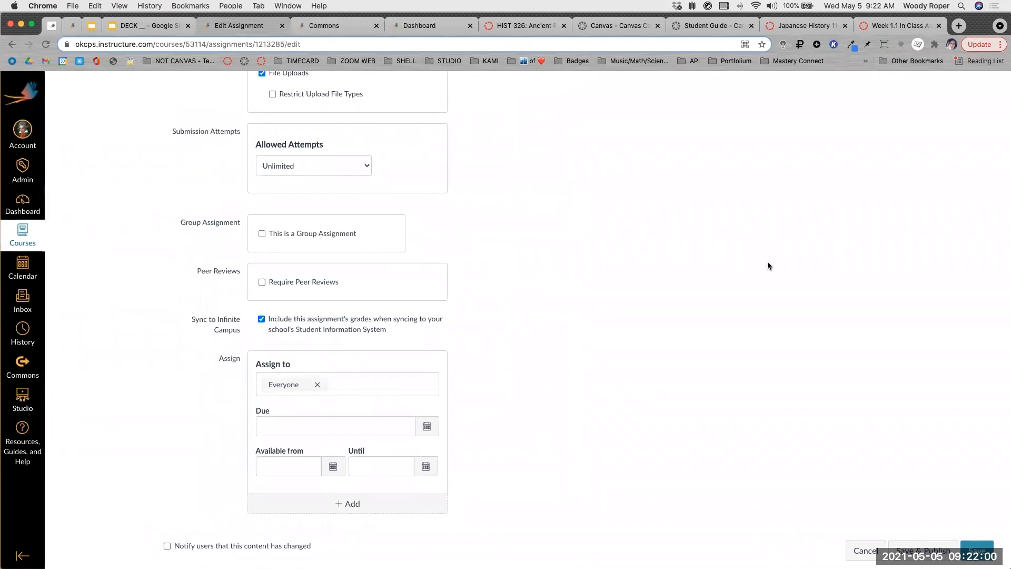
scroll(232, 276, up, 3)
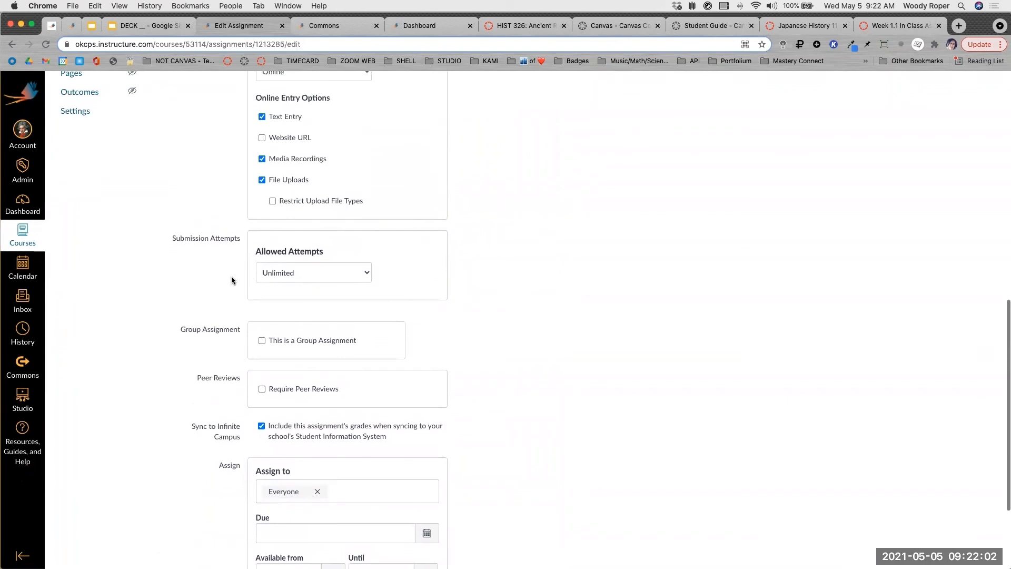
scroll(232, 276, up, 4)
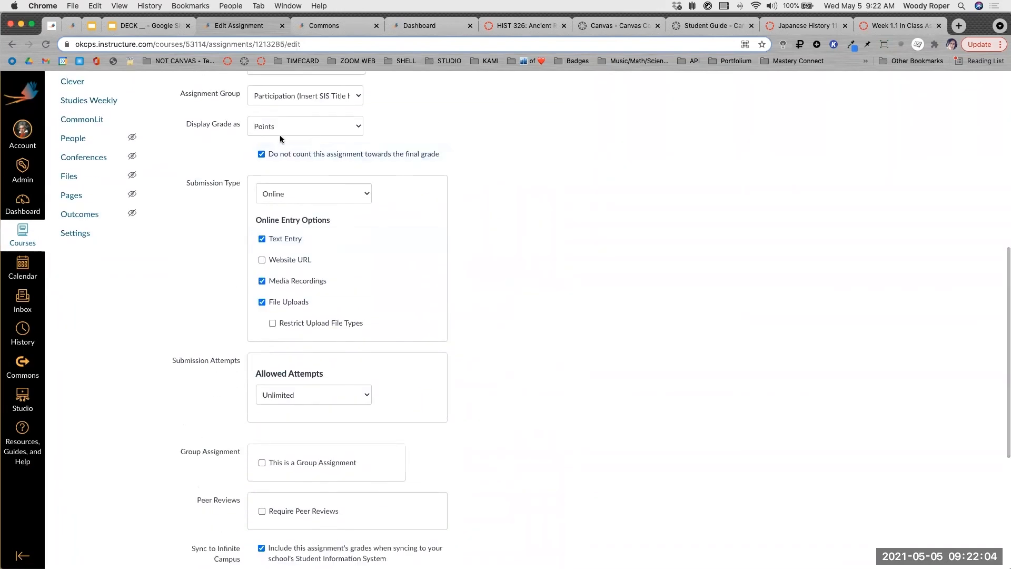
scroll(251, 149, up, 5)
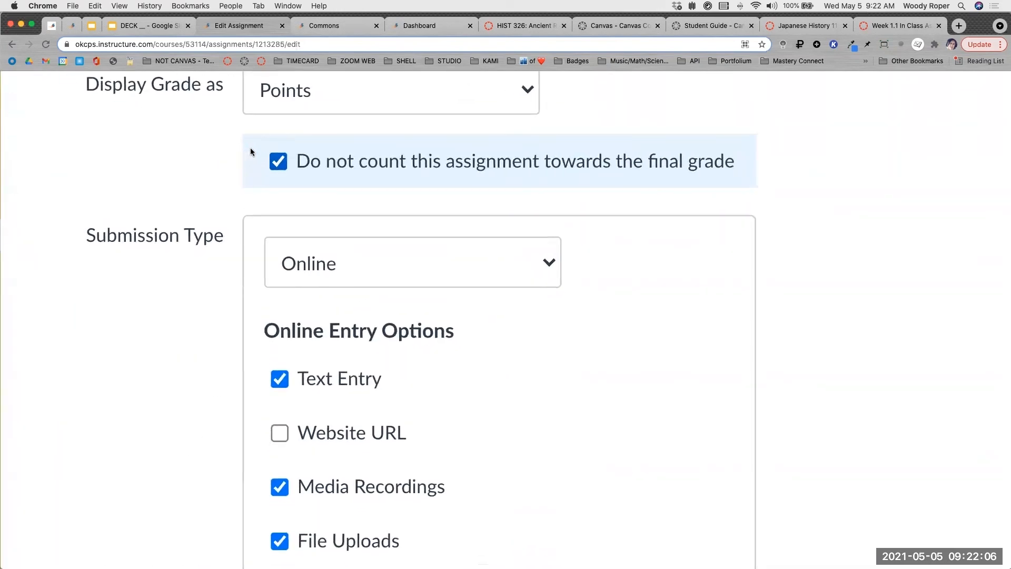
click(283, 167)
scroll(283, 167, down, 5)
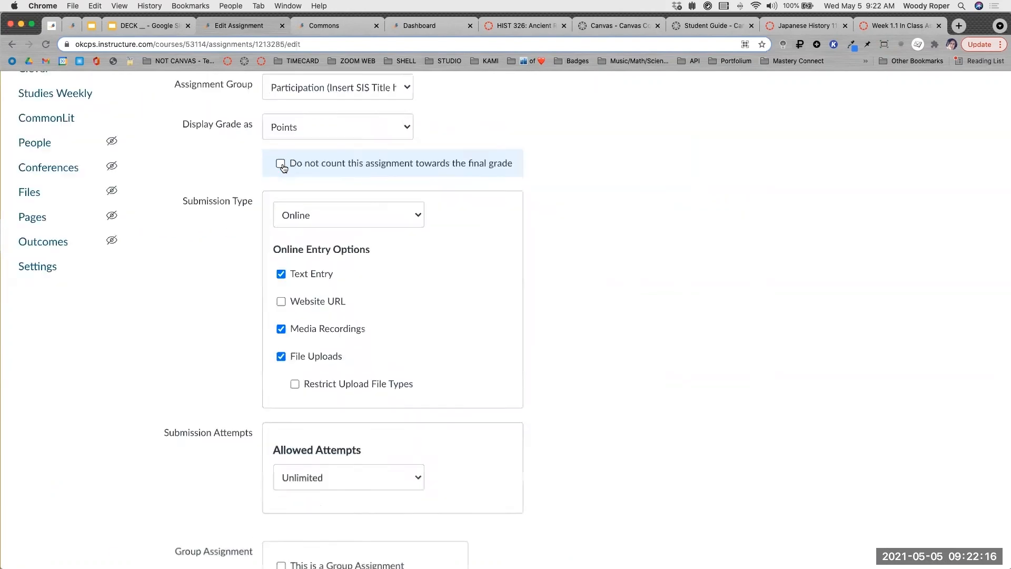
Try to save the assignment with grade syncing on and the due date left empty.
scroll(437, 226, up, 3)
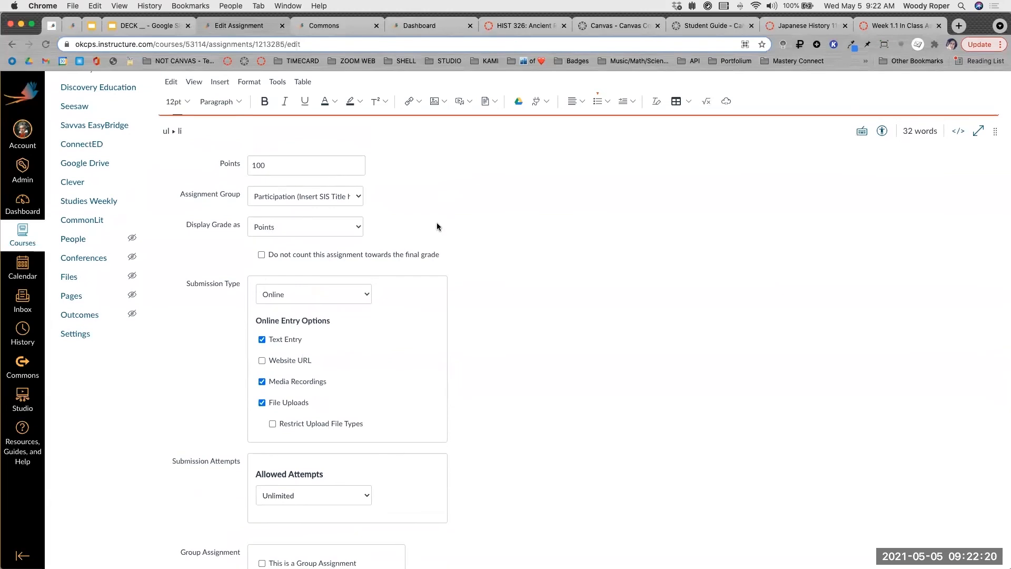
scroll(437, 227, down, 6)
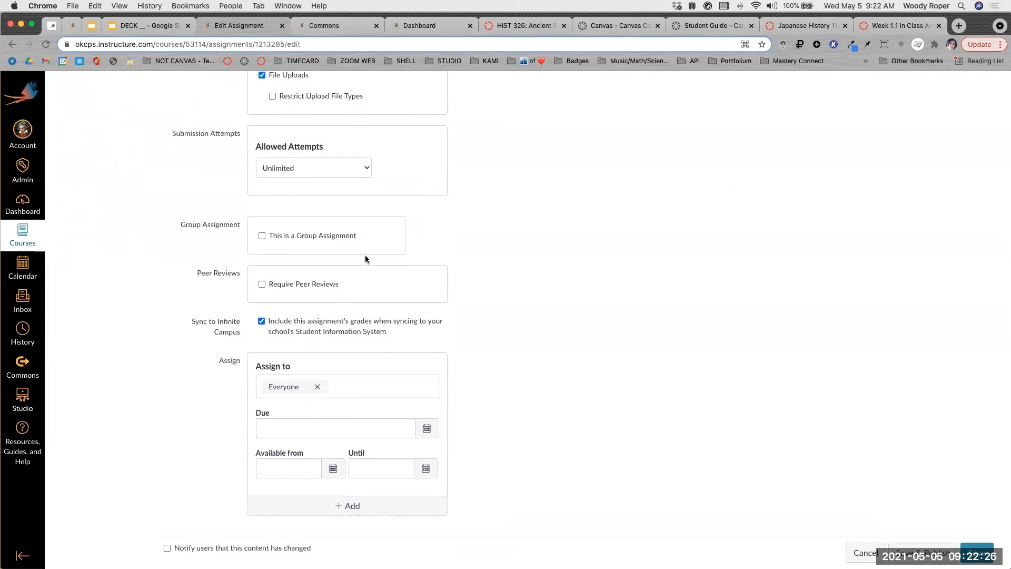
scroll(229, 336, up, 5)
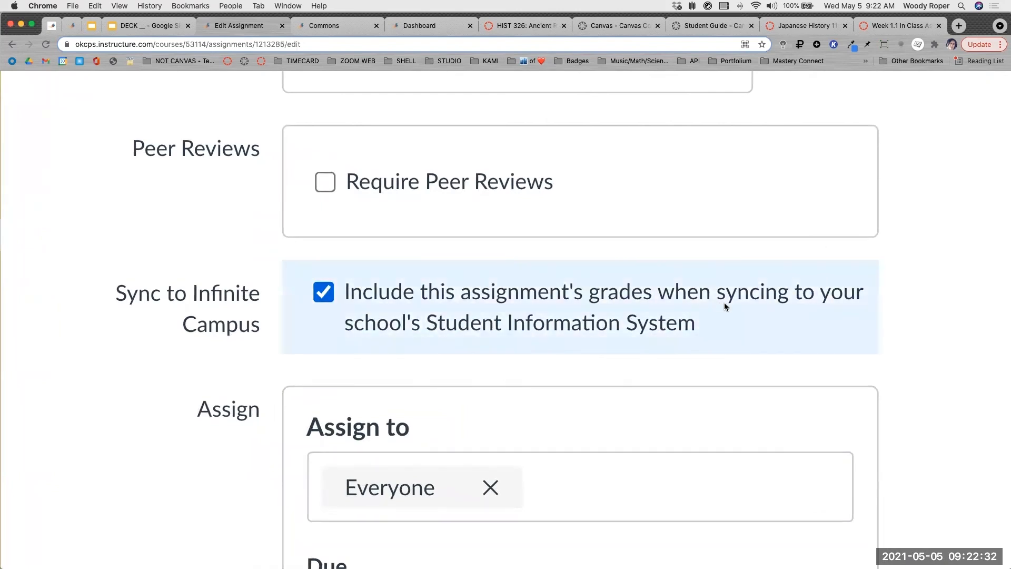
scroll(724, 306, down, 5)
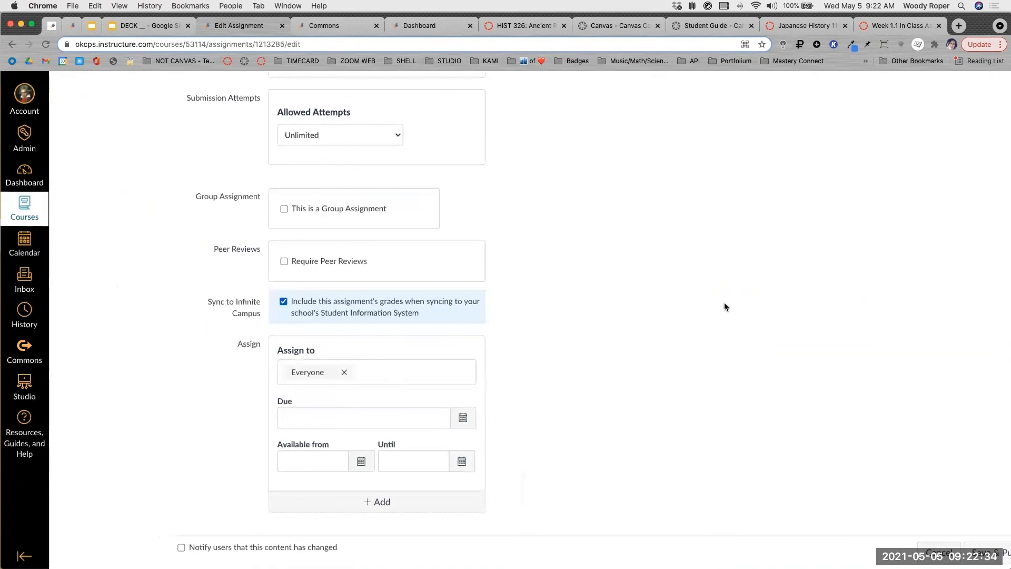
scroll(724, 307, down, 1)
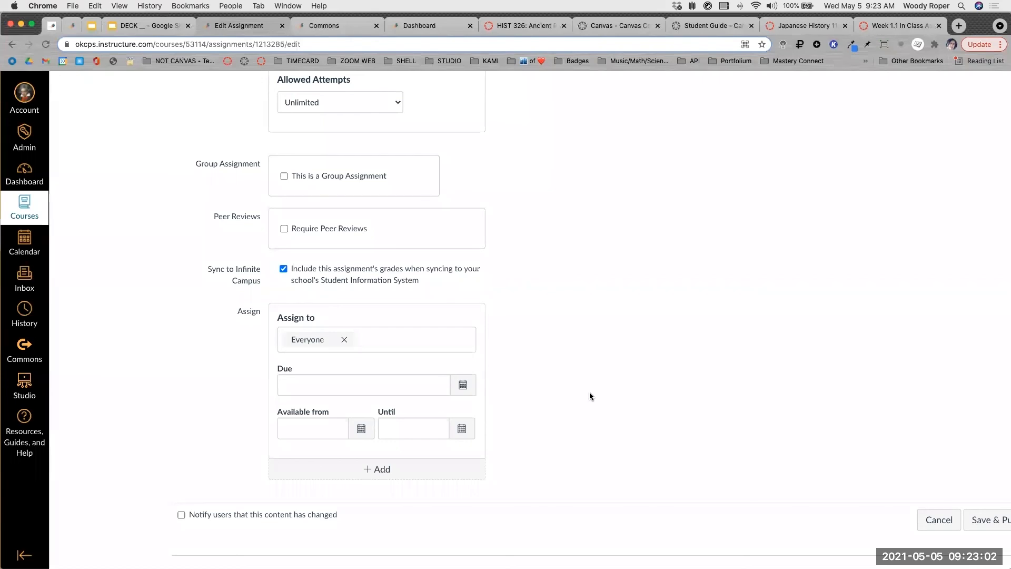
key(super+minus)
scroll(598, 287, up, 6)
scroll(598, 286, down, 6)
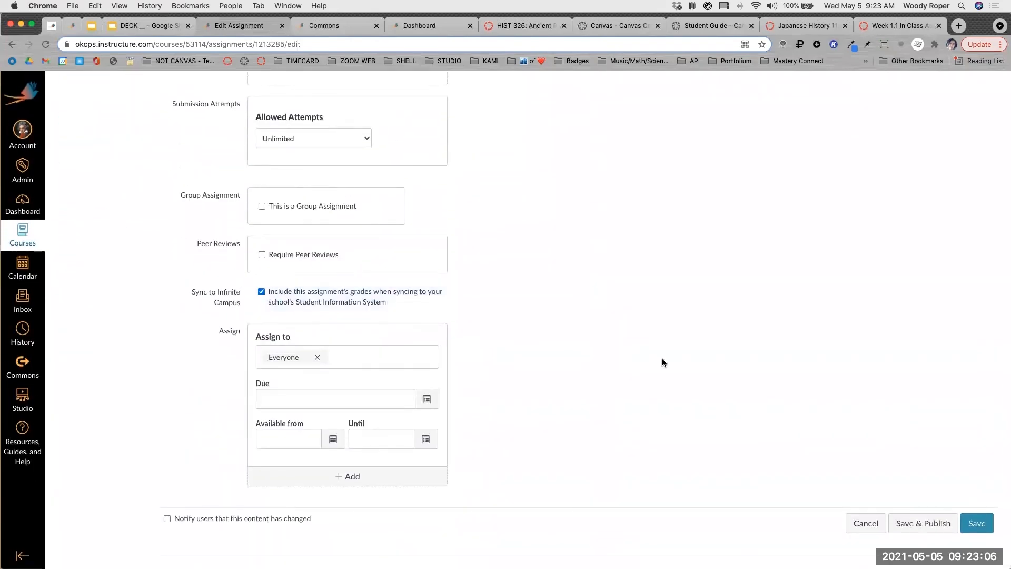
click(975, 522)
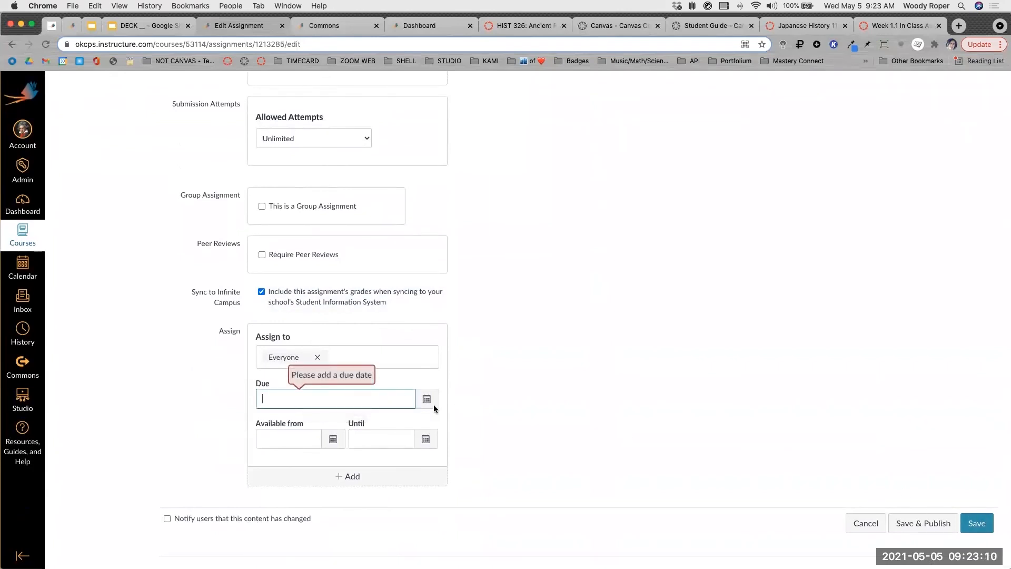
Try the Infinite Campus grade sync off and on, leave it enabled, and go to the empty due date.
click(262, 293)
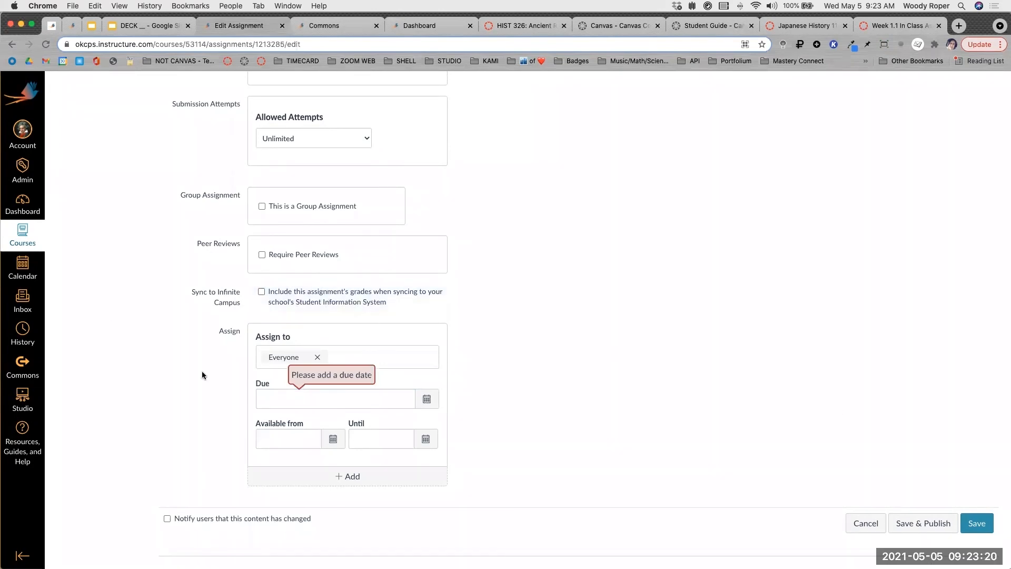
click(262, 293)
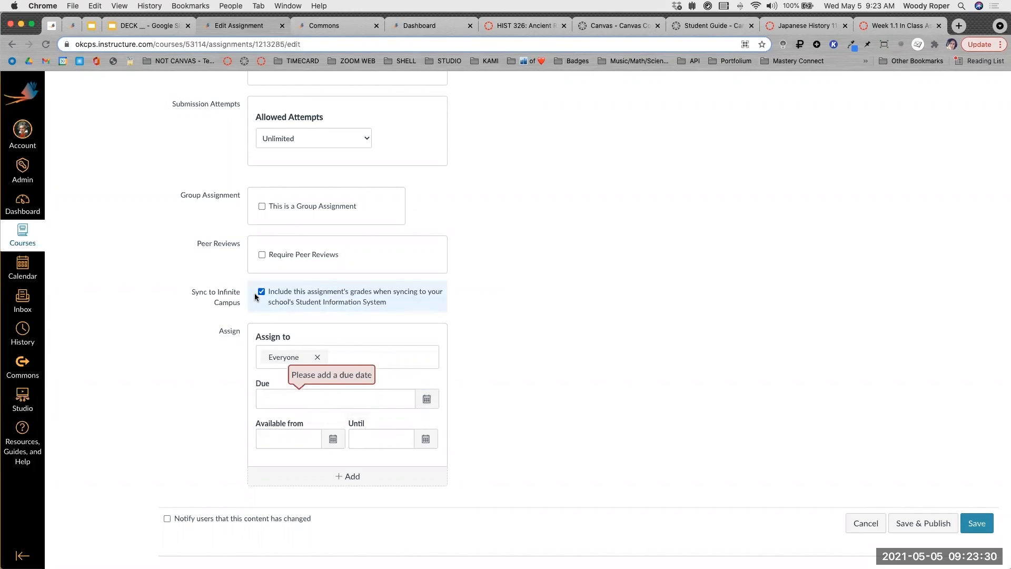
scroll(258, 293, up, 5)
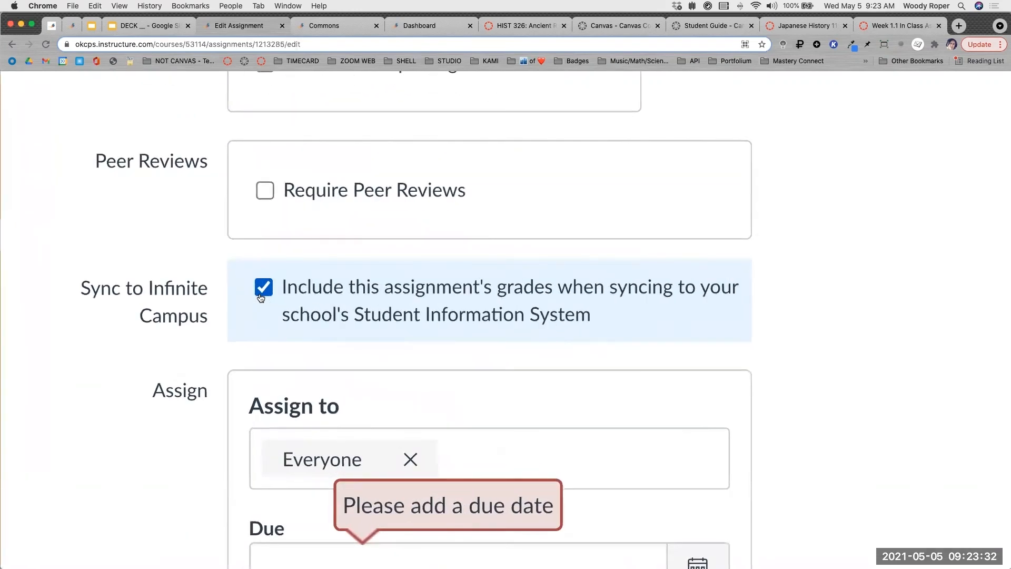
scroll(261, 298, down, 5)
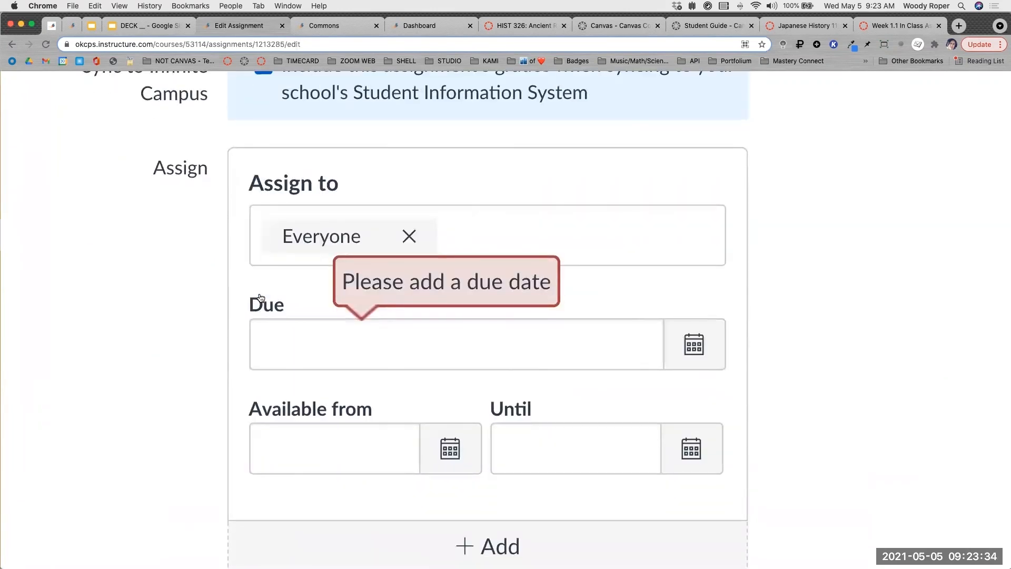
scroll(260, 298, up, 3)
click(264, 216)
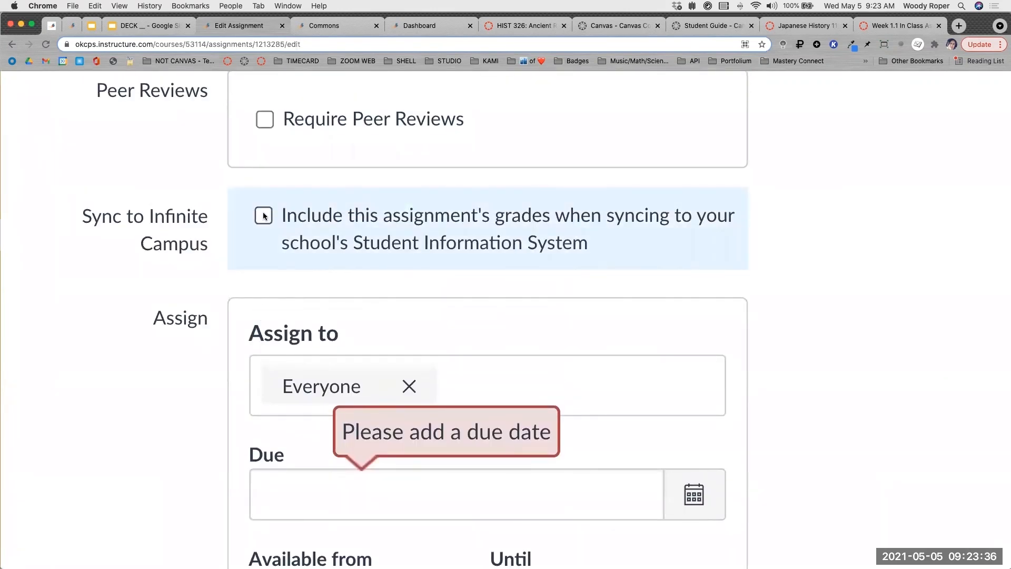
scroll(276, 295, down, 4)
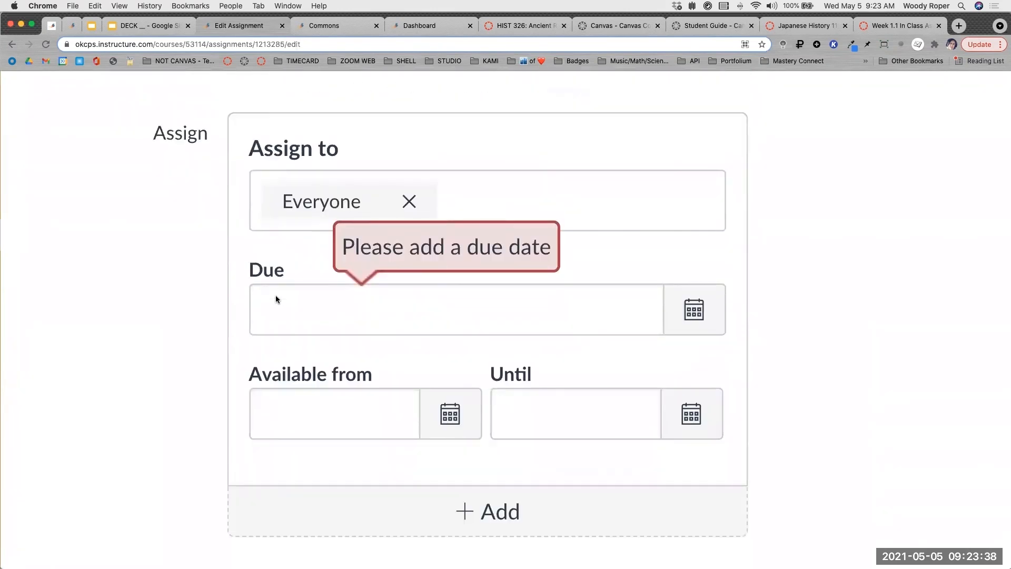
scroll(276, 299, up, 4)
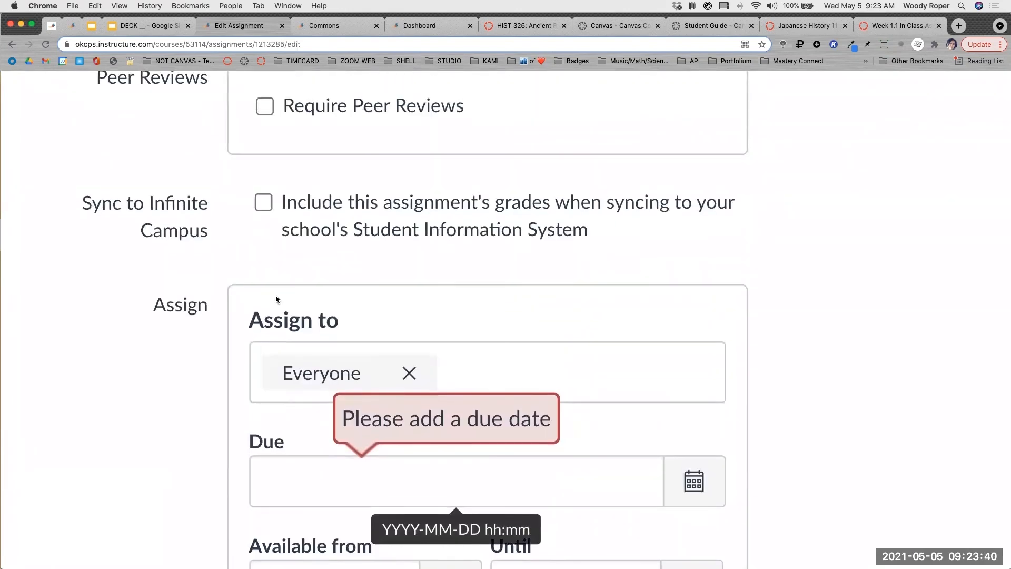
click(262, 205)
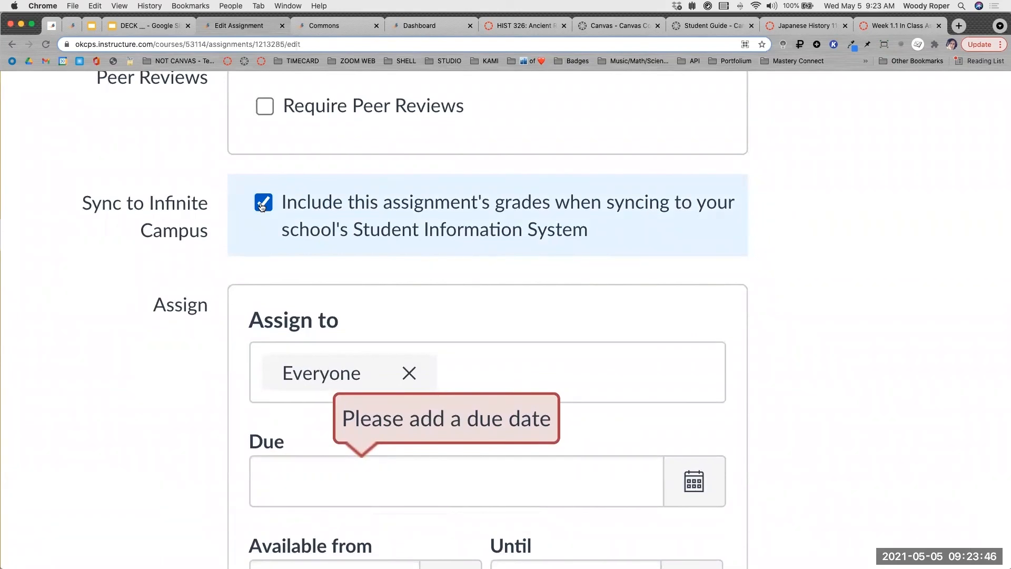
scroll(262, 206, down, 4)
click(428, 287)
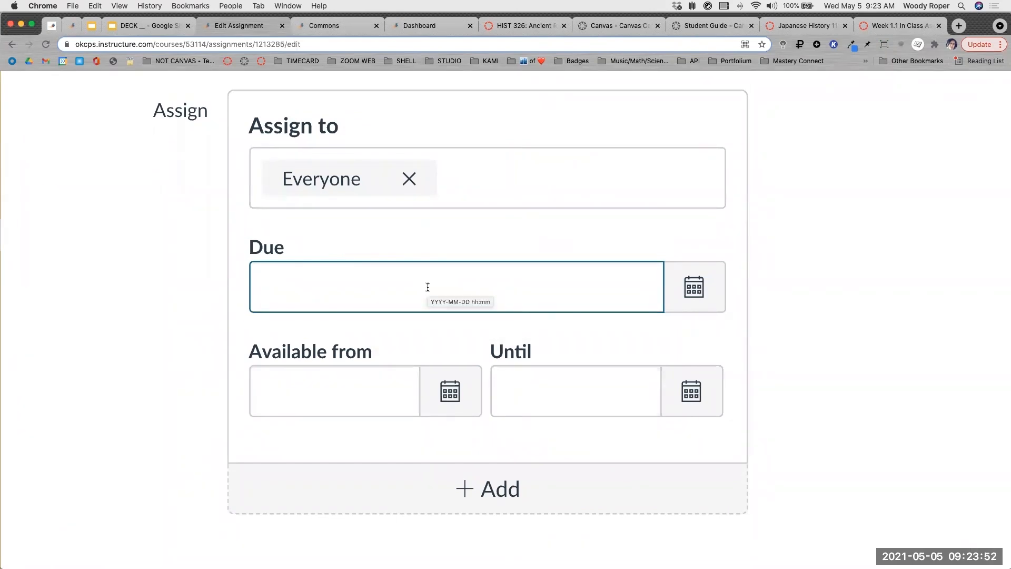
Append "PLEASE CHANGE DUE DATE AS NEEDED!" to the end of the assignment title.
scroll(428, 287, down, 5)
scroll(428, 287, up, 12)
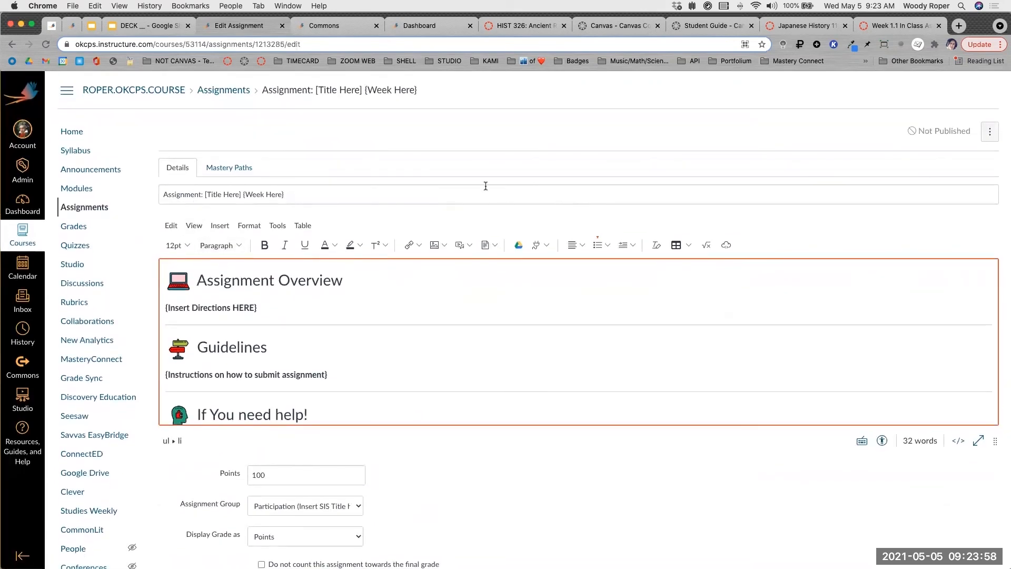
click(390, 187)
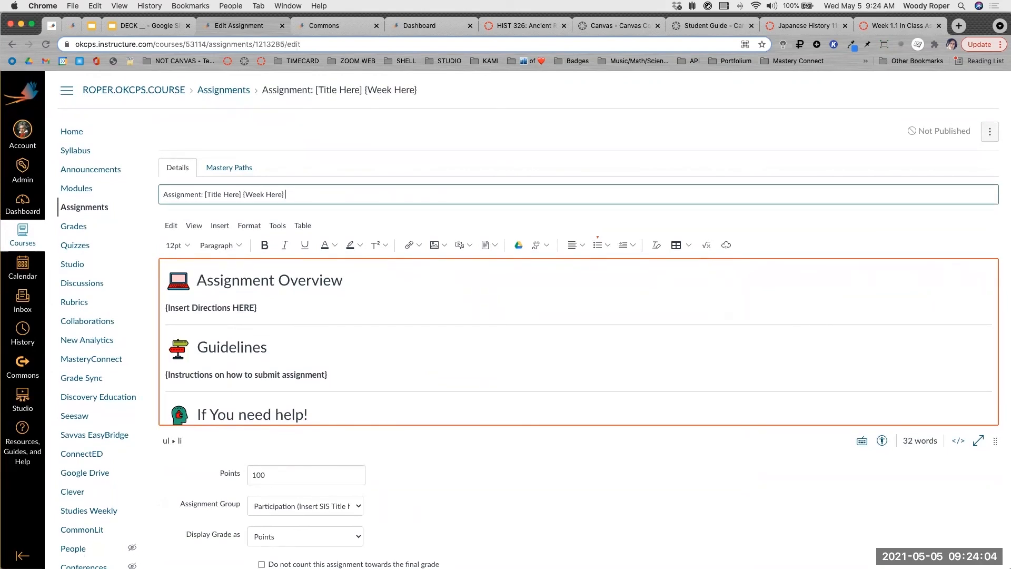
text(PLEASE CHANGE DUE AS NEEDED)
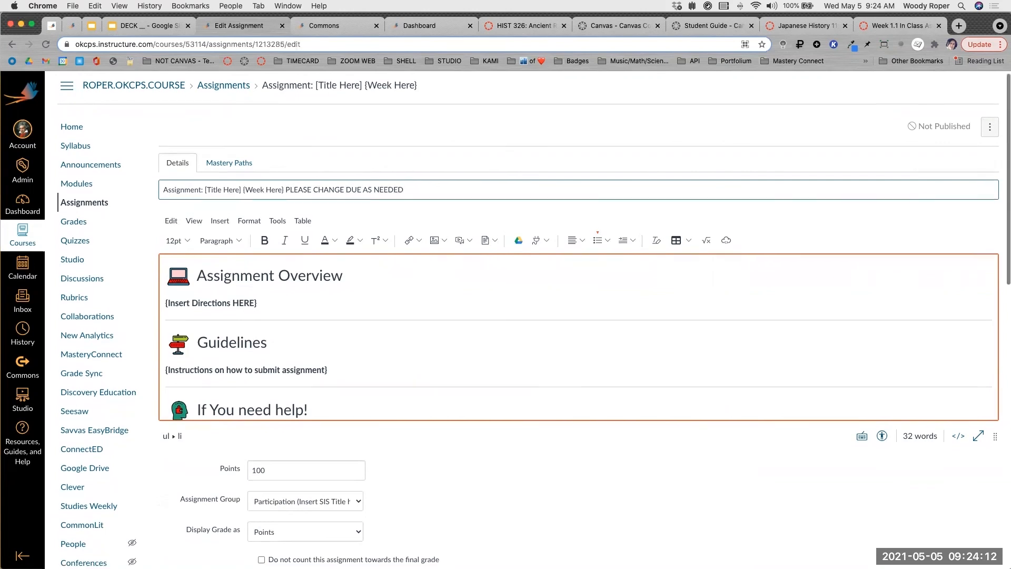
scroll(432, 96, down, 1)
click(362, 167)
text(DATE )
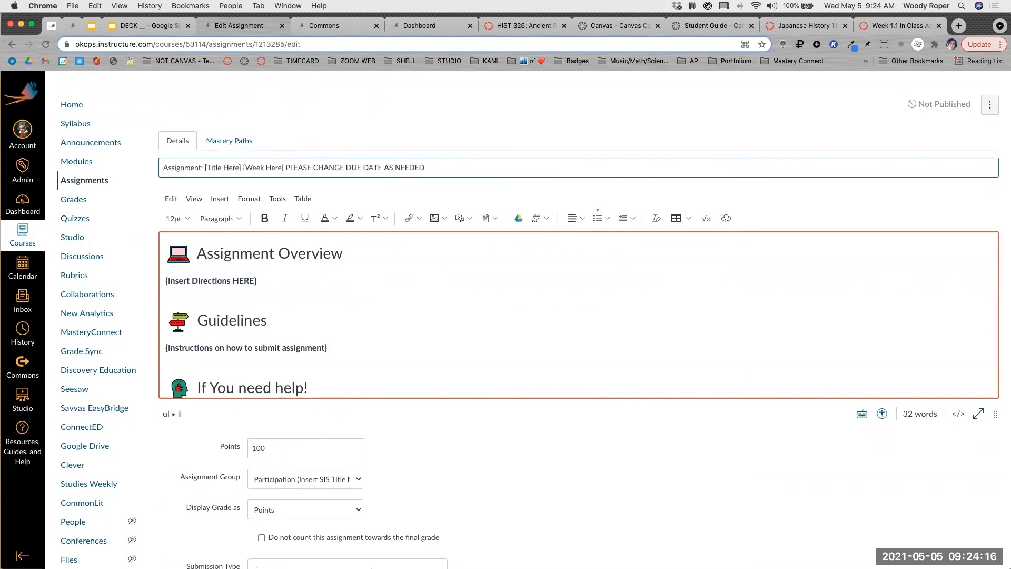
text(!)
Keep the Infinite Campus grade sync enabled and set the assignment's due date to June 1, 2021.
scroll(381, 419, down, 15)
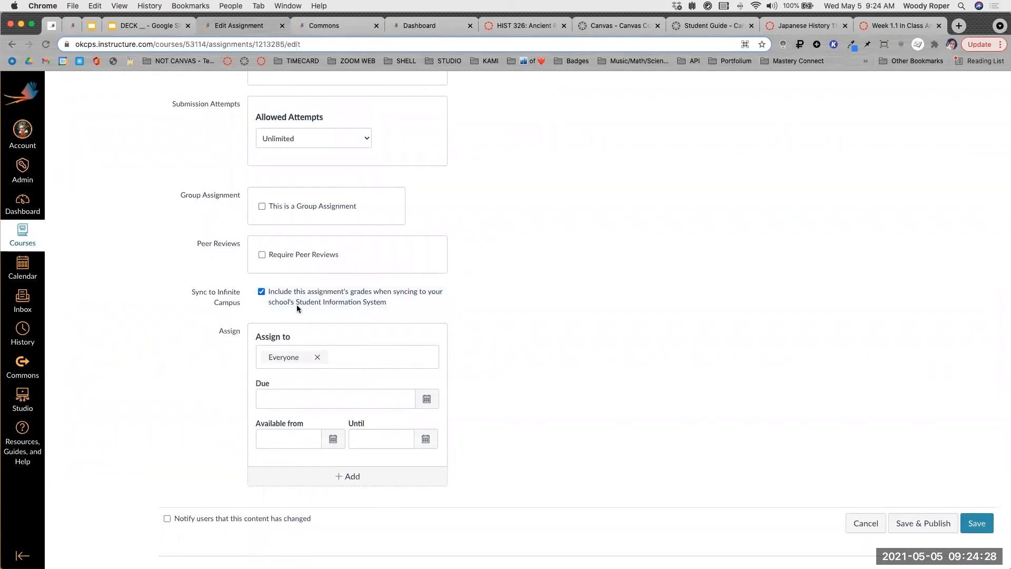
click(262, 293)
click(261, 291)
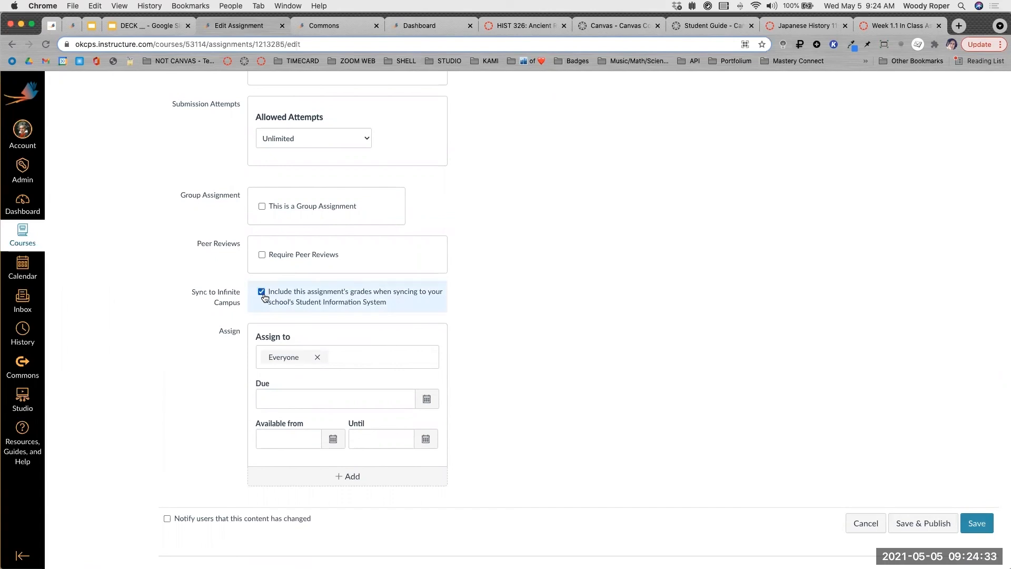
click(427, 399)
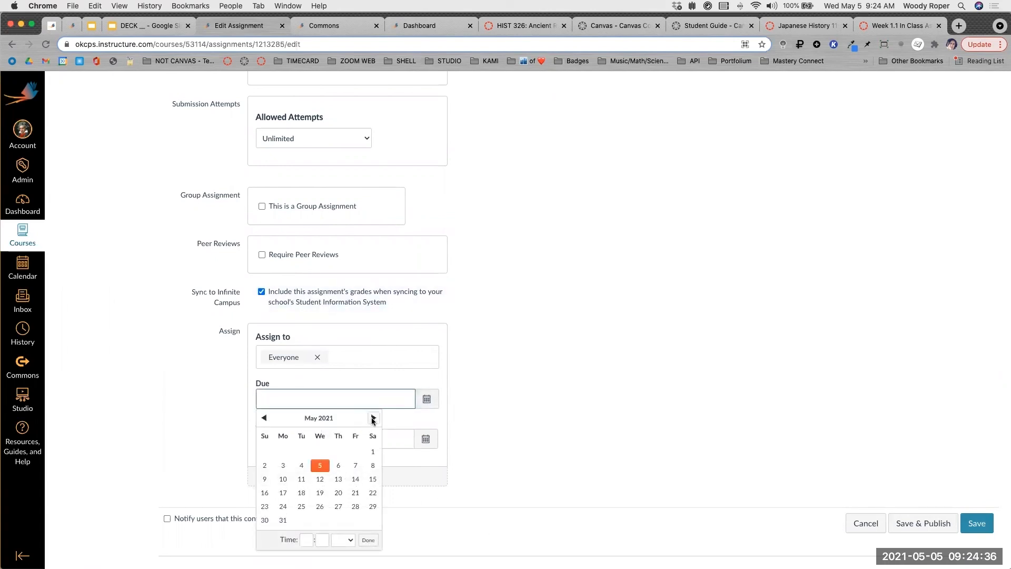
click(373, 418)
click(309, 453)
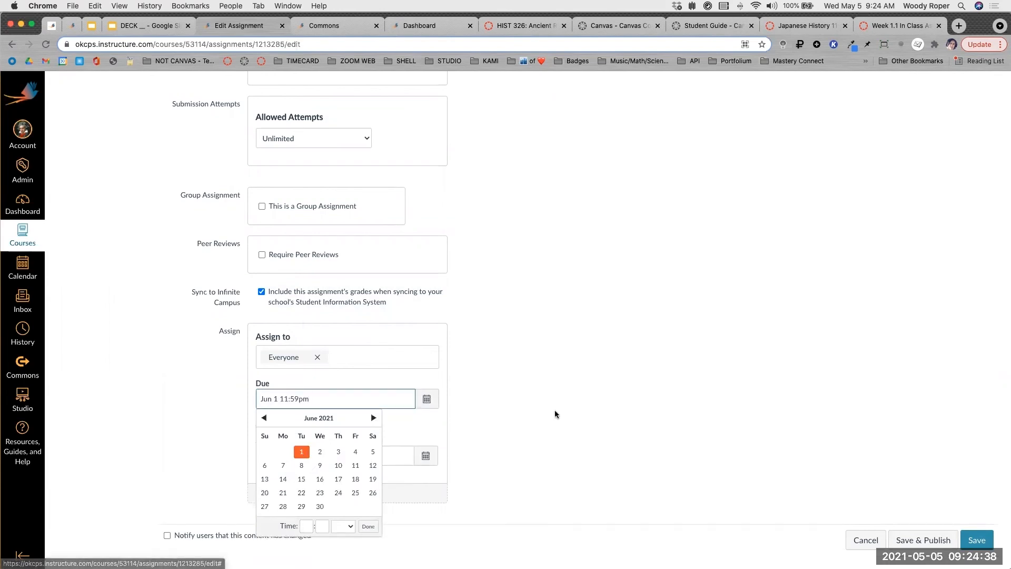
Set the assignment's due date to September 1, 2021 and try to save the assignment.
click(374, 418)
click(373, 418)
click(373, 417)
click(320, 451)
click(645, 400)
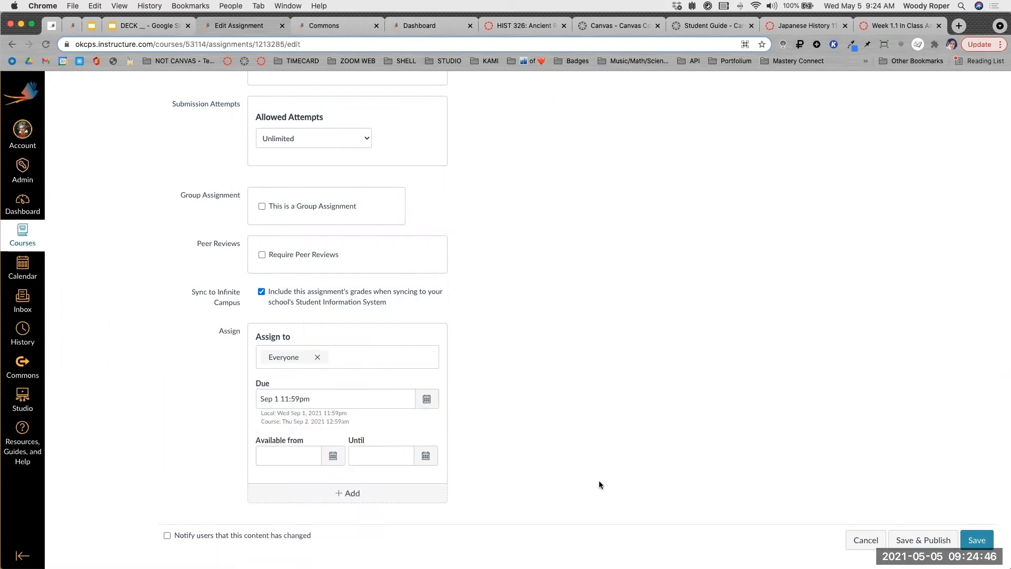
scroll(553, 415, up, 15)
scroll(421, 427, down, 15)
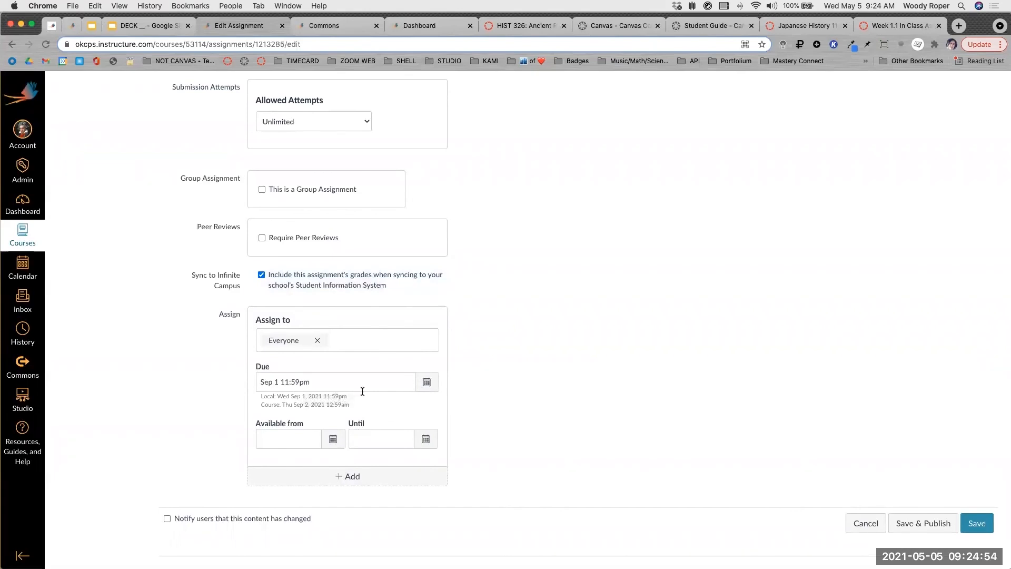
click(978, 524)
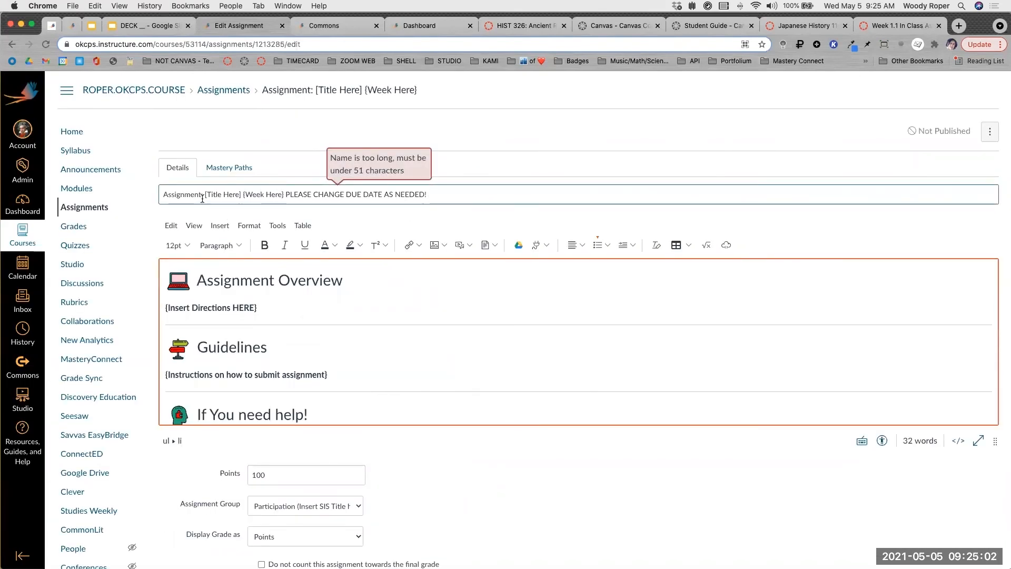
Replace the "Assignment:" prefix of the title with "1.1".
click(286, 192)
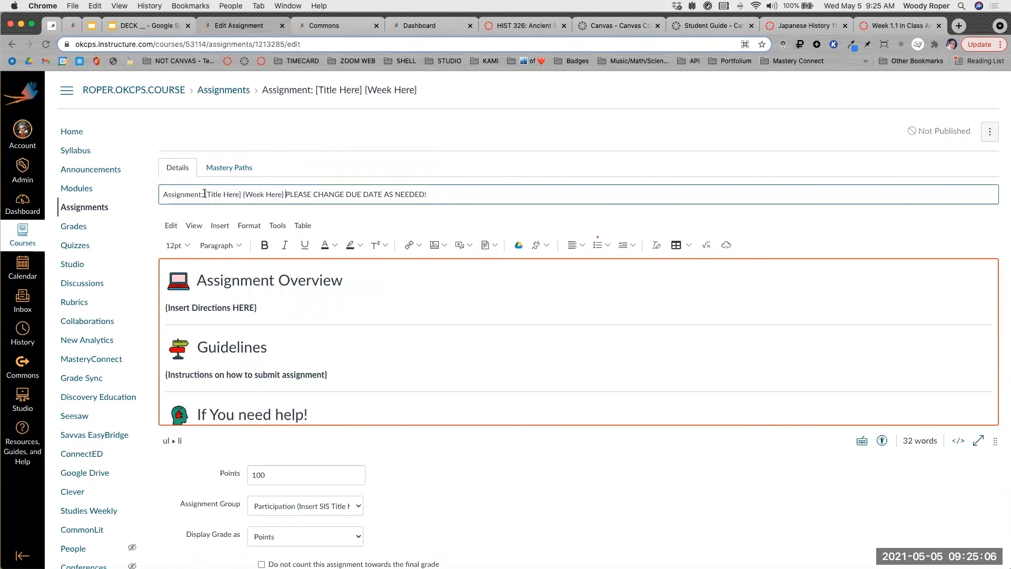
drag(204, 194, 137, 194)
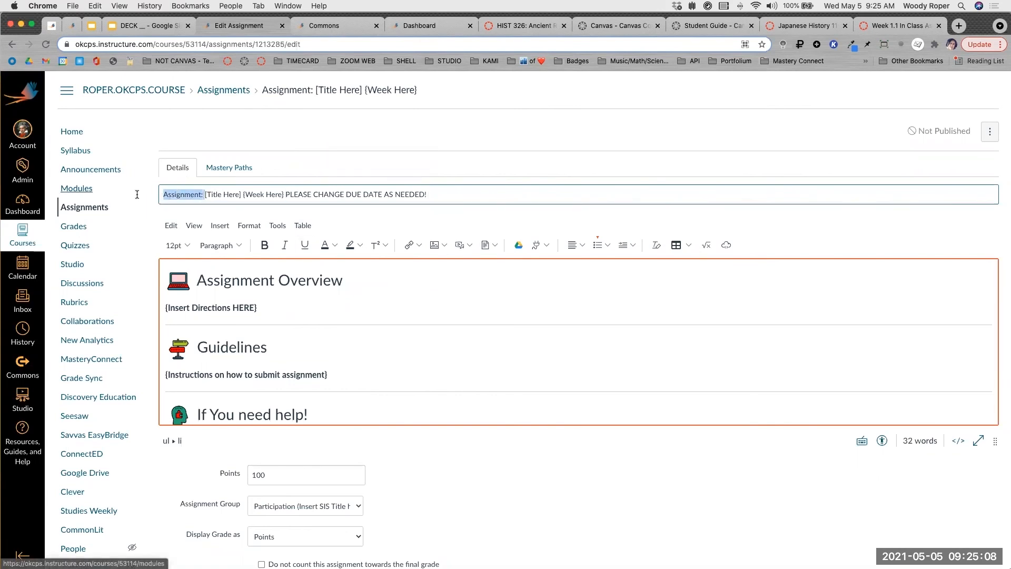
key(BackSpace)
text(1.1)
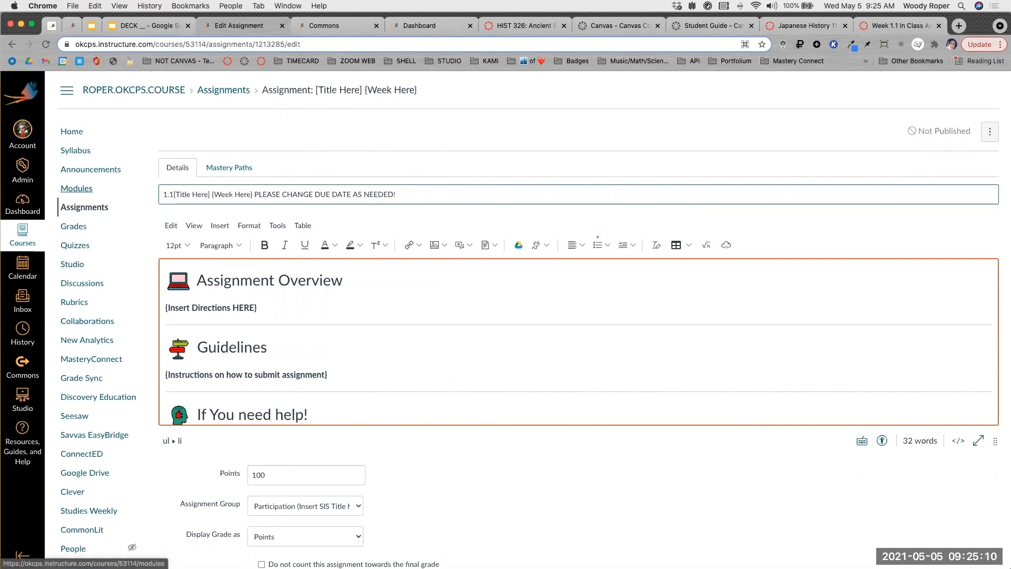
Remove the "1.1" from the start of the title and try to save the assignment again.
scroll(518, 247, down, 15)
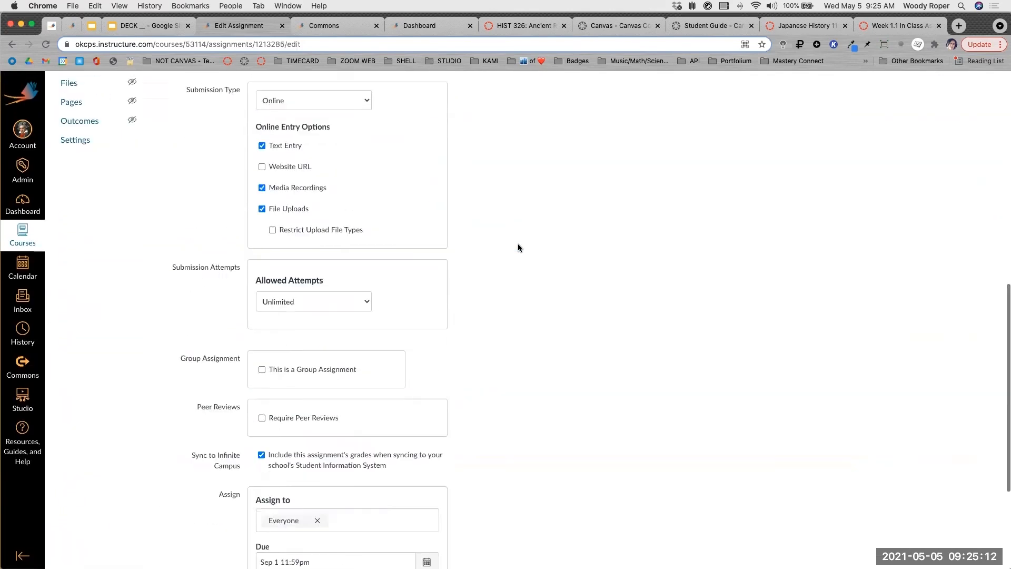
scroll(518, 246, up, 15)
key(BackSpace)
key(BackSpace)
key(BackSpace)
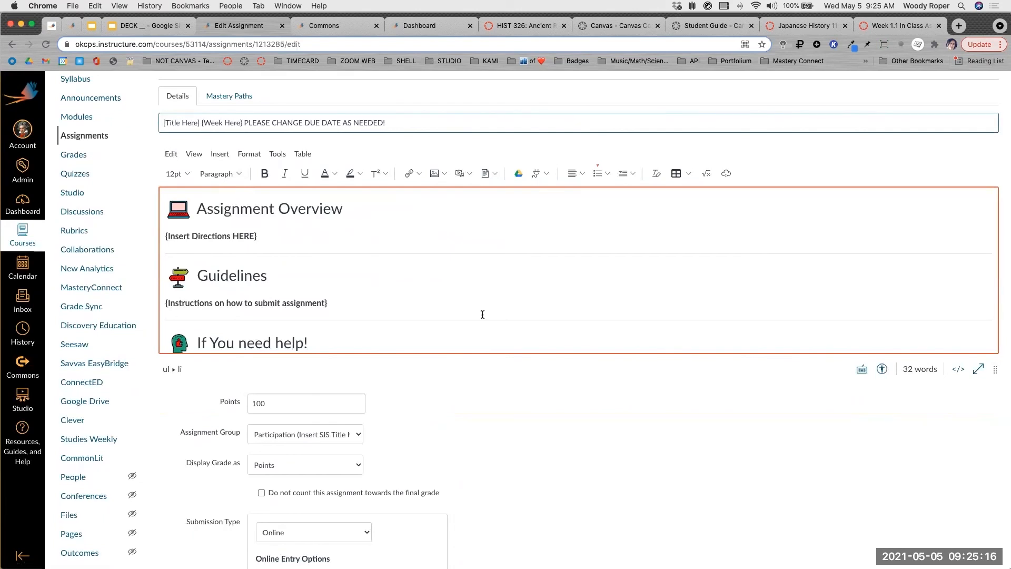
scroll(482, 314, down, 2)
scroll(917, 504, down, 15)
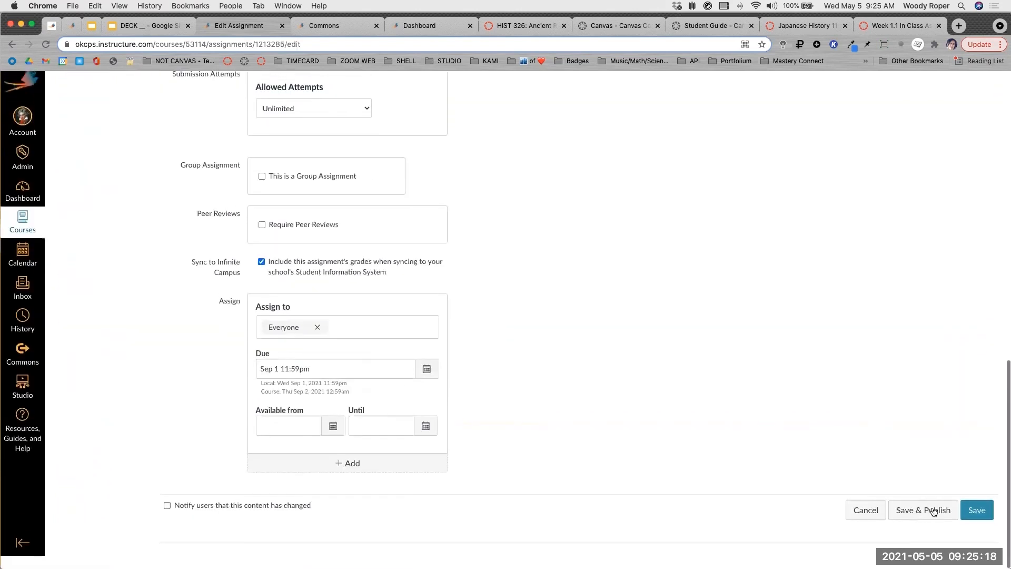
click(982, 514)
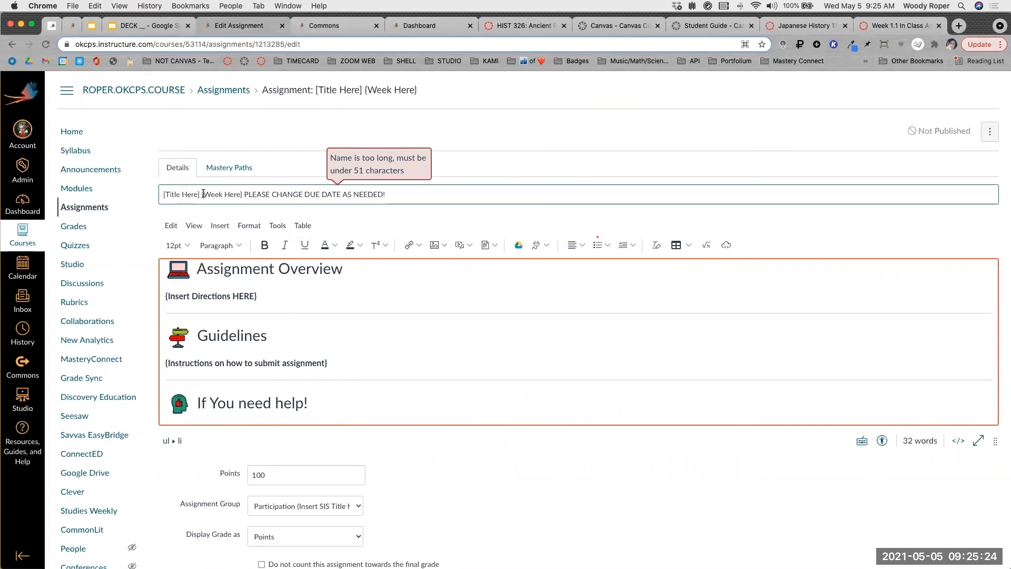
Shorten the first placeholder in the assignment title to "[Title]".
key(BackSpace)
key(BackSpace)
key(BackSpace)
text(-)
key(BackSpace)
key(BackSpace)
key(BackSpace)
key(BackSpace)
key(BackSpace)
key(BackSpace)
key(BackSpace)
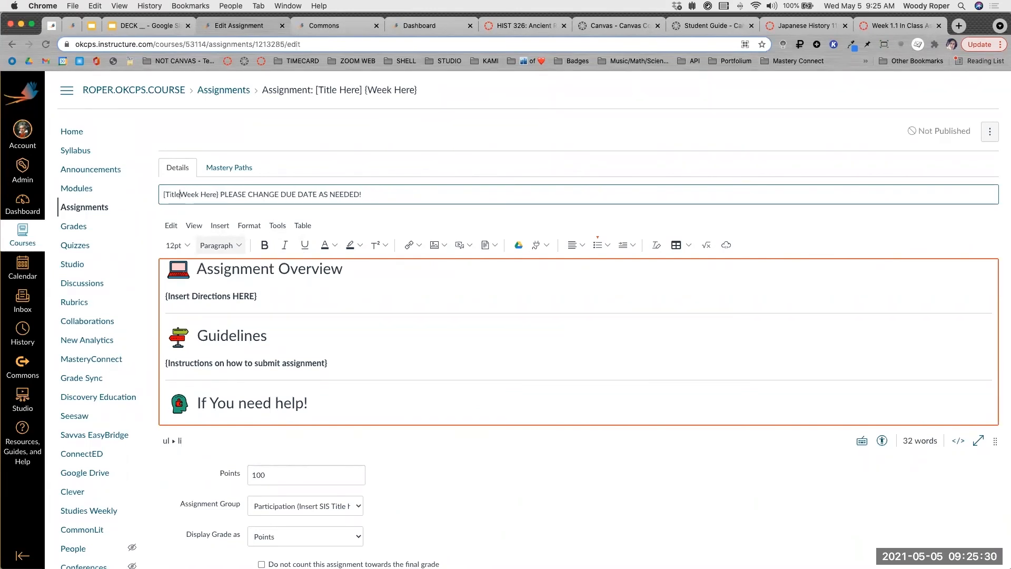
text(])
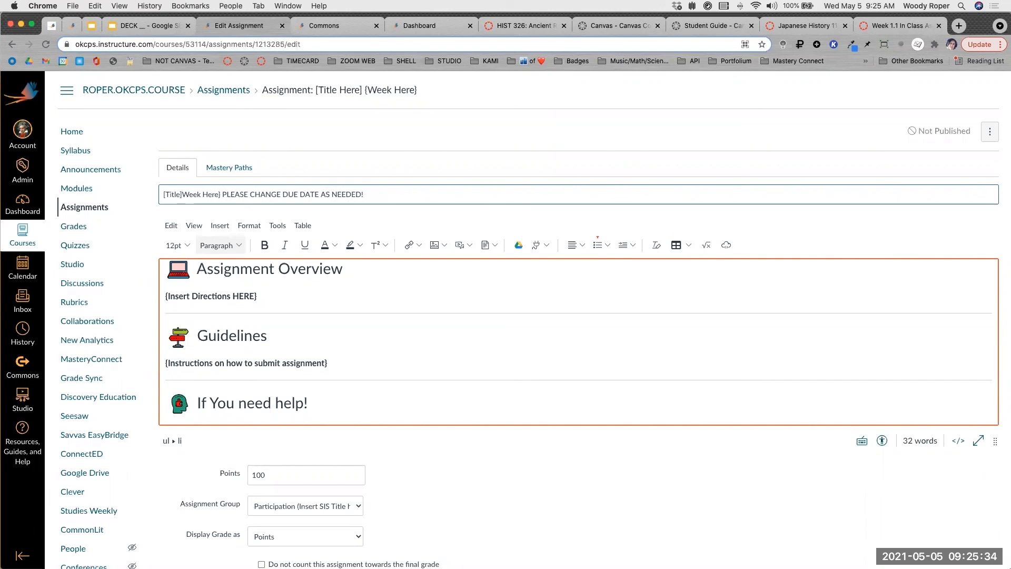
Add an opening square bracket before "Week Here" in the title and try to save the assignment.
text({)
key(BackSpace)
text([)
scroll(883, 337, down, 15)
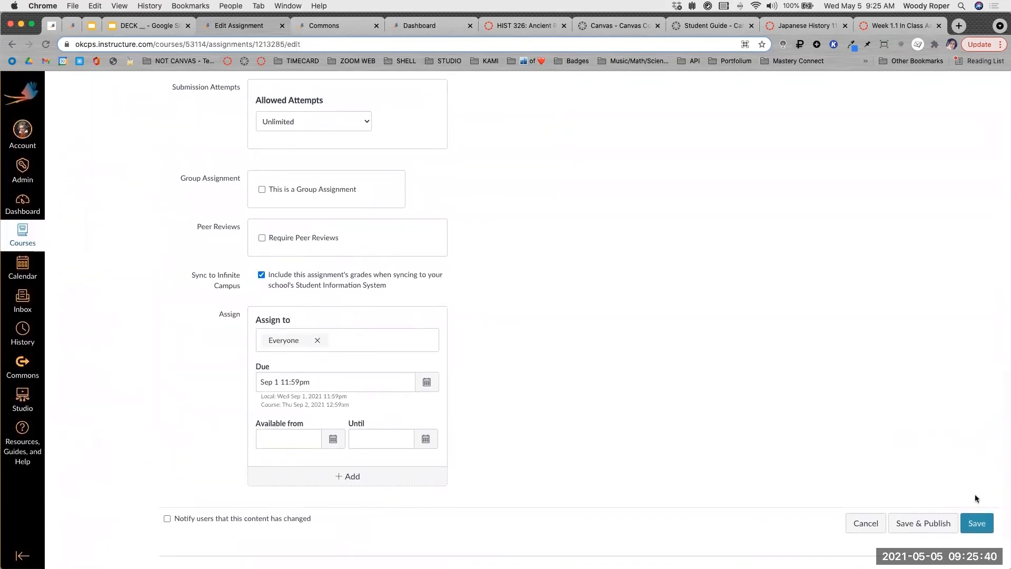
click(977, 520)
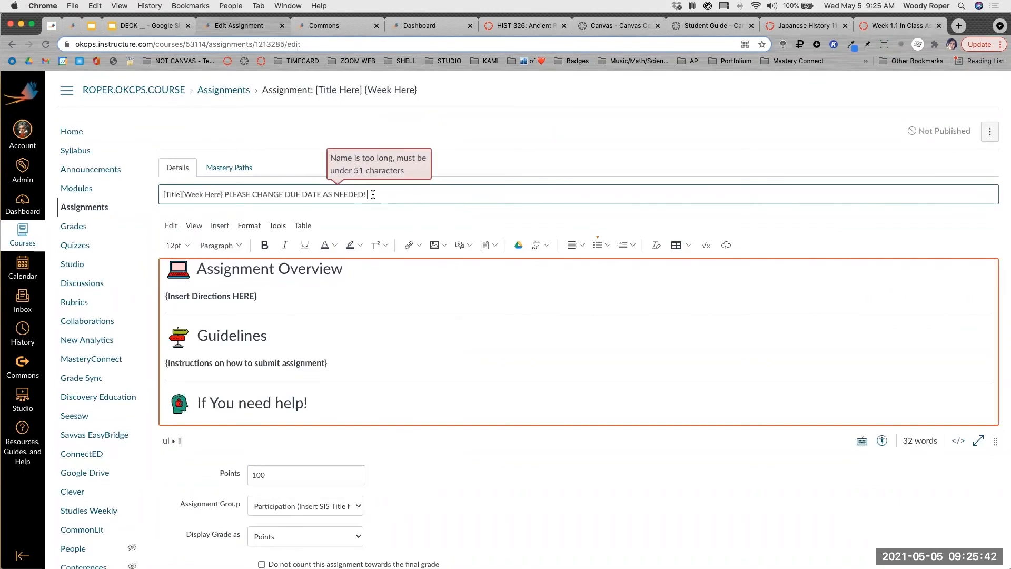
Move "PLEASE CHANGE DUE DATE AS NEEDED!" out of the title to the end of the Assignment Overview heading, after a dash.
drag(379, 194, 223, 196)
key(cmd+c)
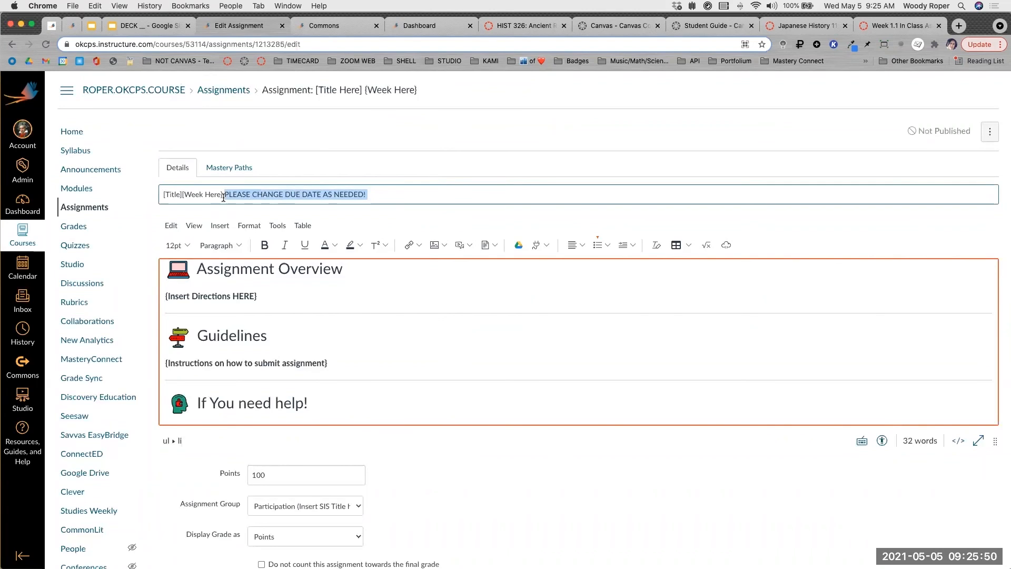
key(BackSpace)
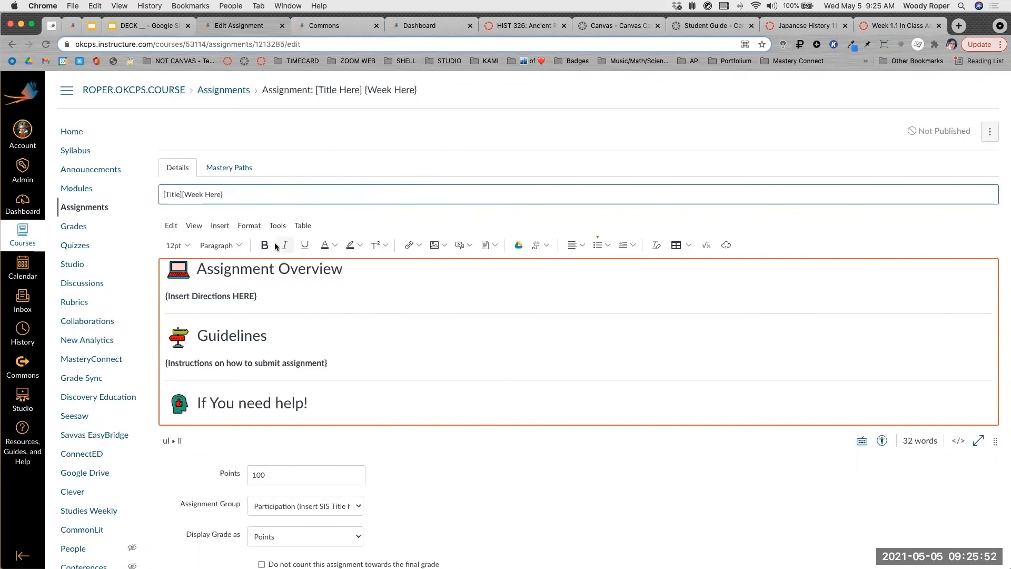
scroll(285, 315, up, 1)
click(380, 279)
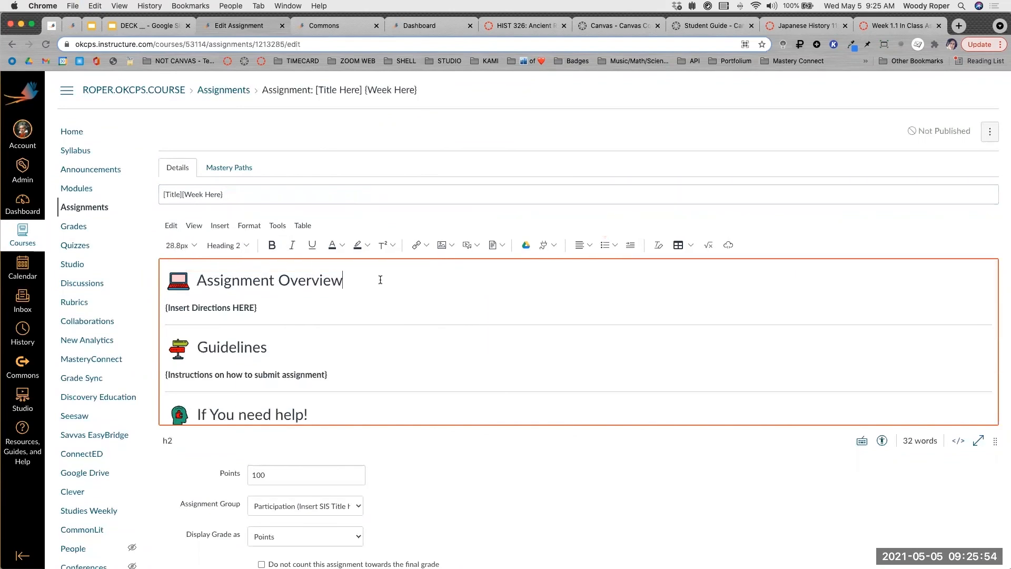
text(-)
key(cmd+v)
Color the "PLEASE CHANGE DUE DATE AS NEEDED!" text in the Assignment Overview heading red.
drag(354, 281, 672, 289)
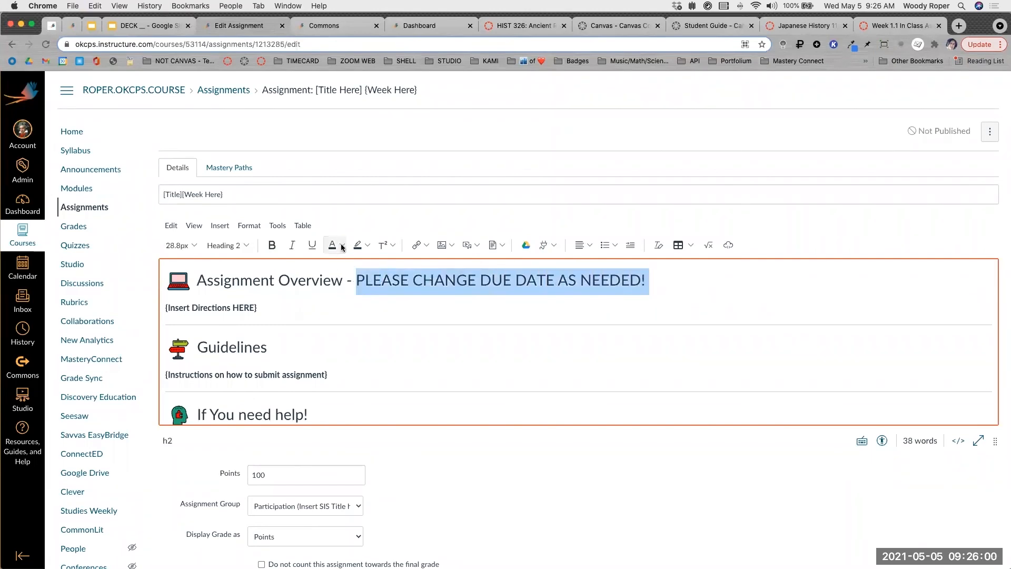
click(341, 246)
click(369, 279)
Check the Infinite Campus sync and due date settings, and save the assignment.
scroll(593, 358, down, 1)
scroll(592, 358, down, 15)
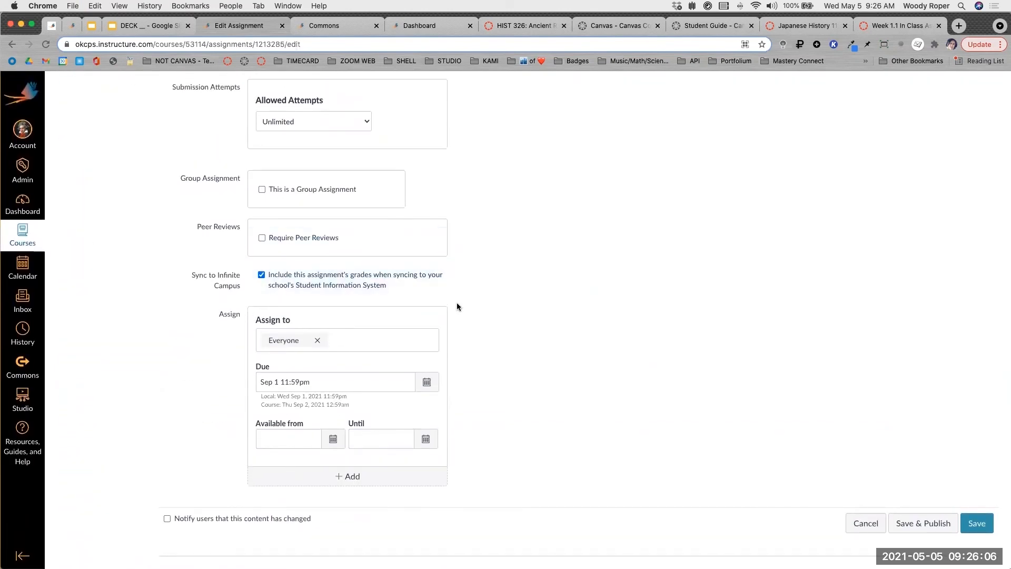
scroll(266, 293, up, 5)
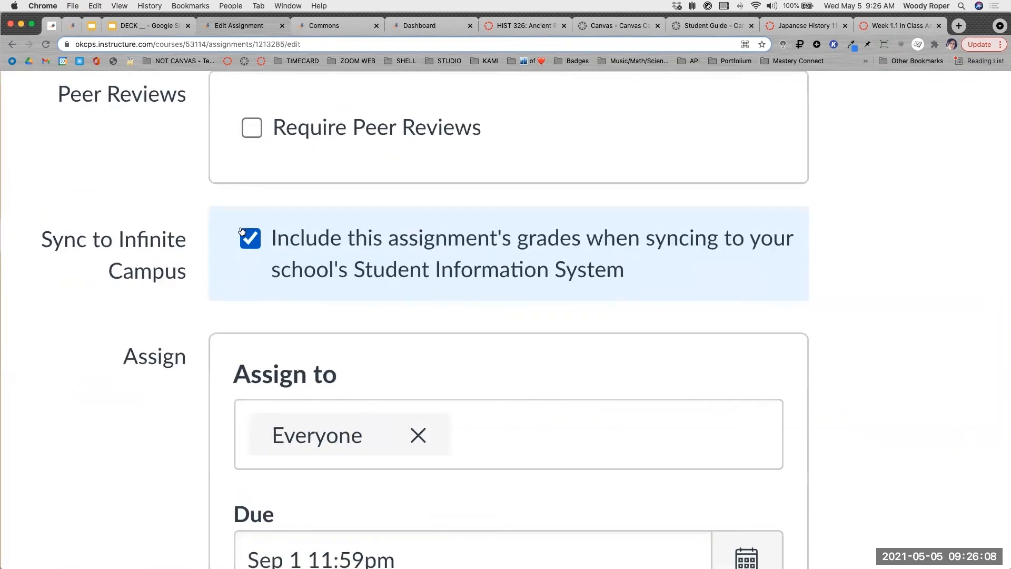
scroll(360, 327, down, 5)
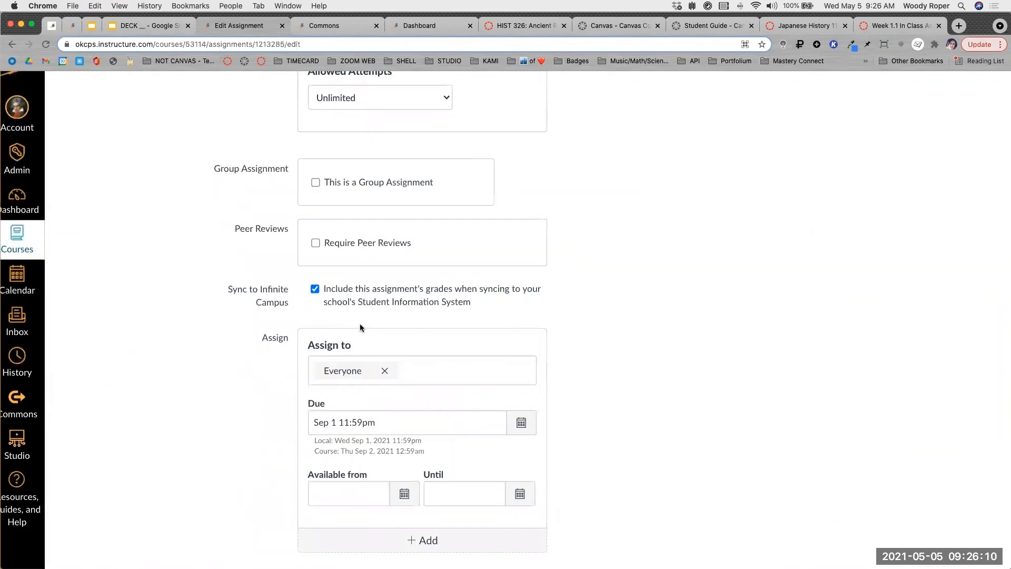
scroll(356, 330, down, 2)
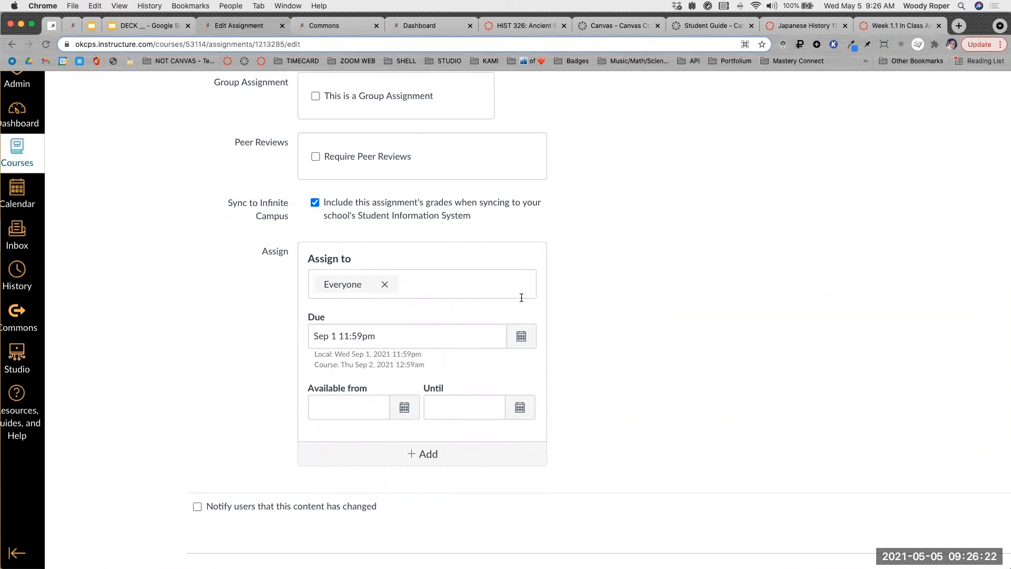
scroll(521, 297, down, 3)
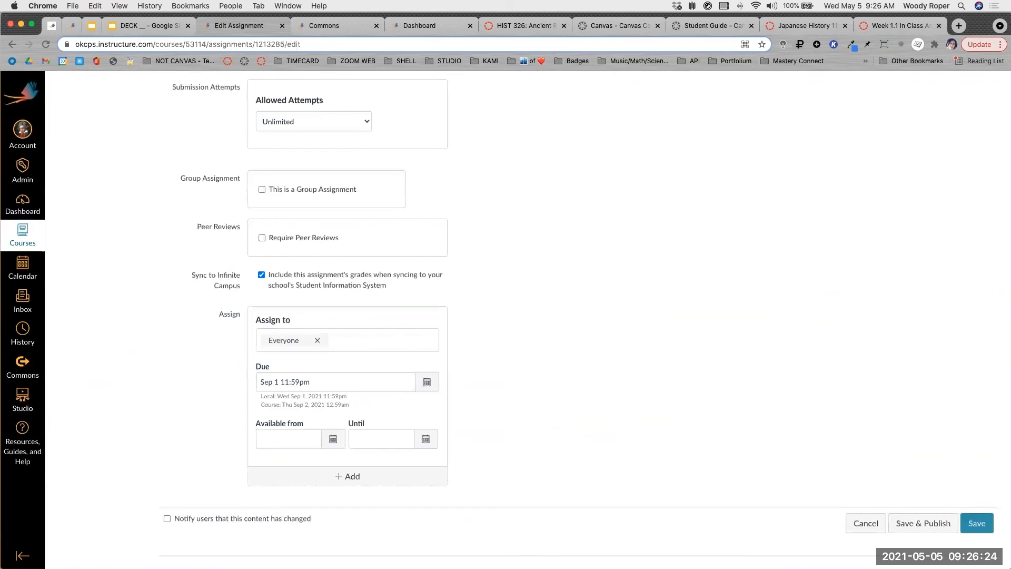
click(974, 525)
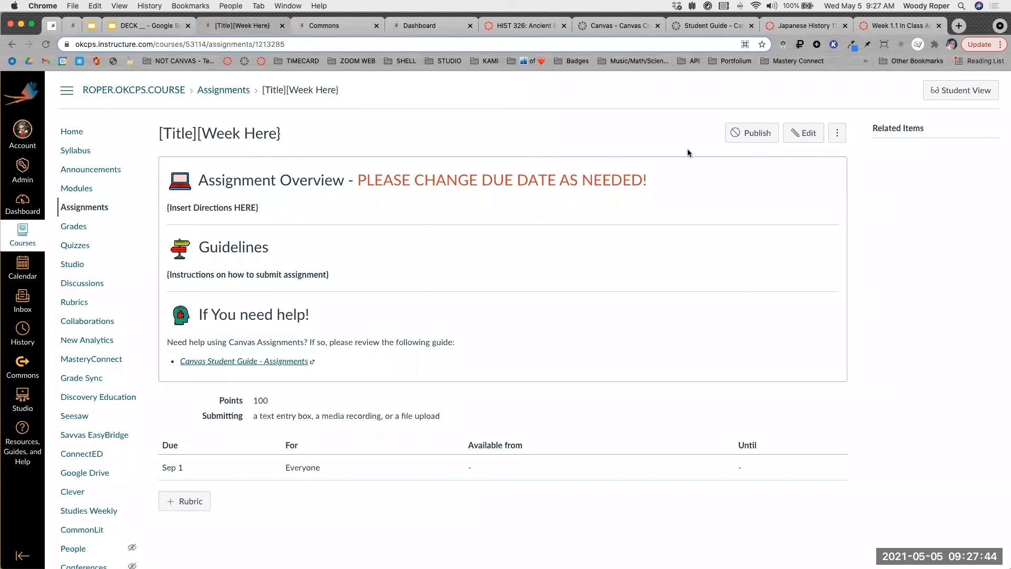
Publish the assignment and inspect its listed submission types up close.
click(757, 134)
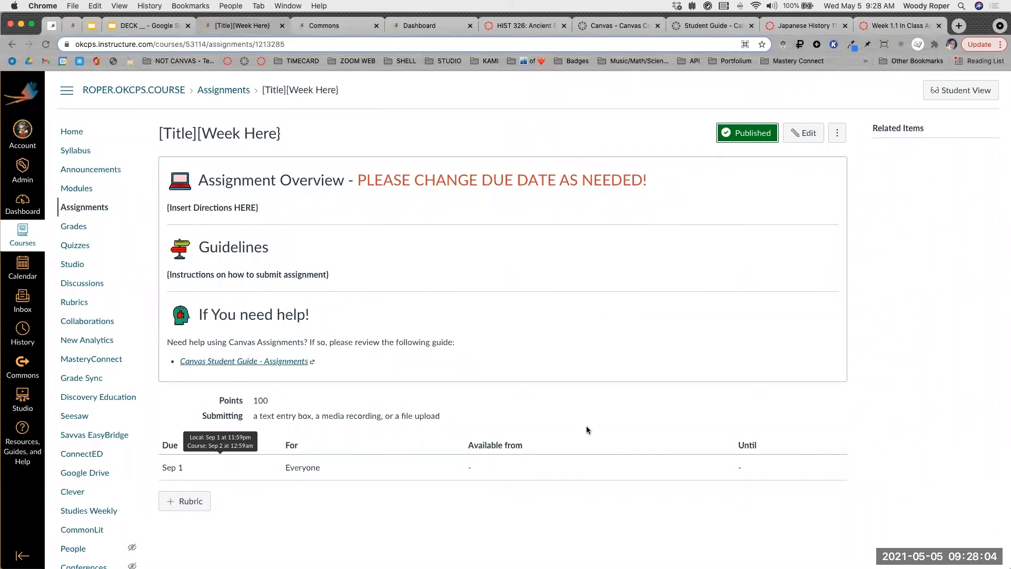
click(456, 512)
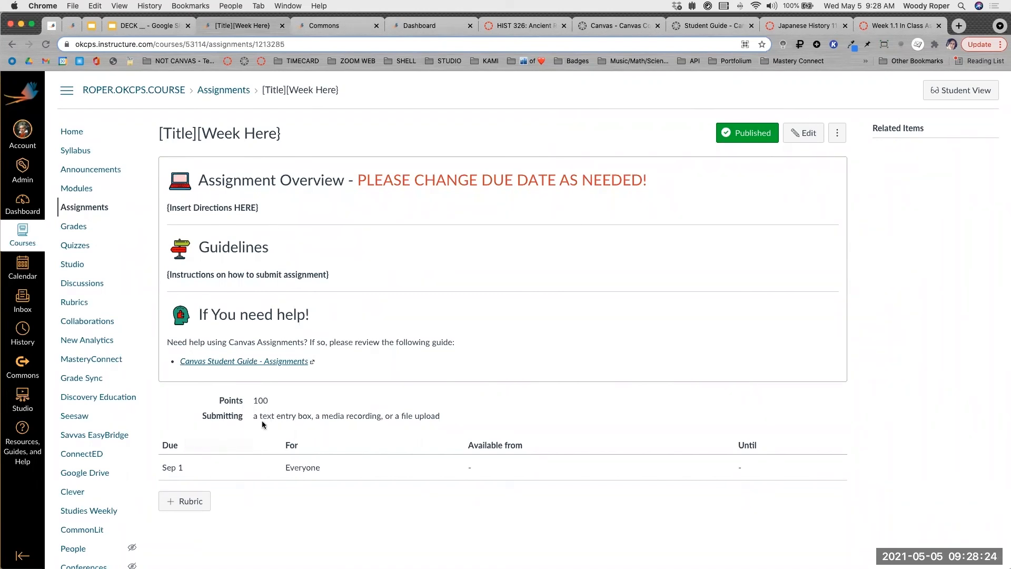
drag(253, 417, 450, 420)
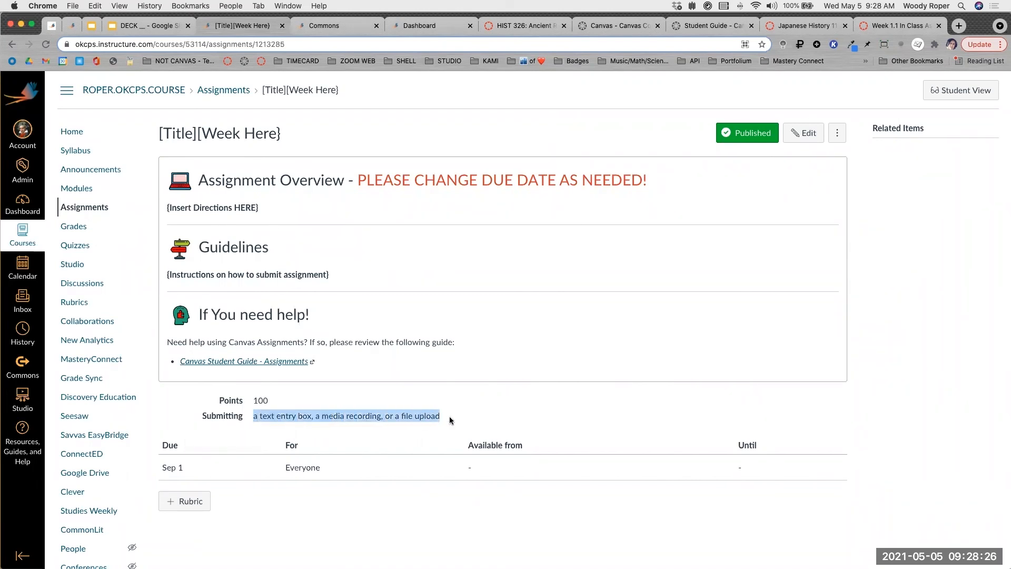
scroll(451, 420, up, 5)
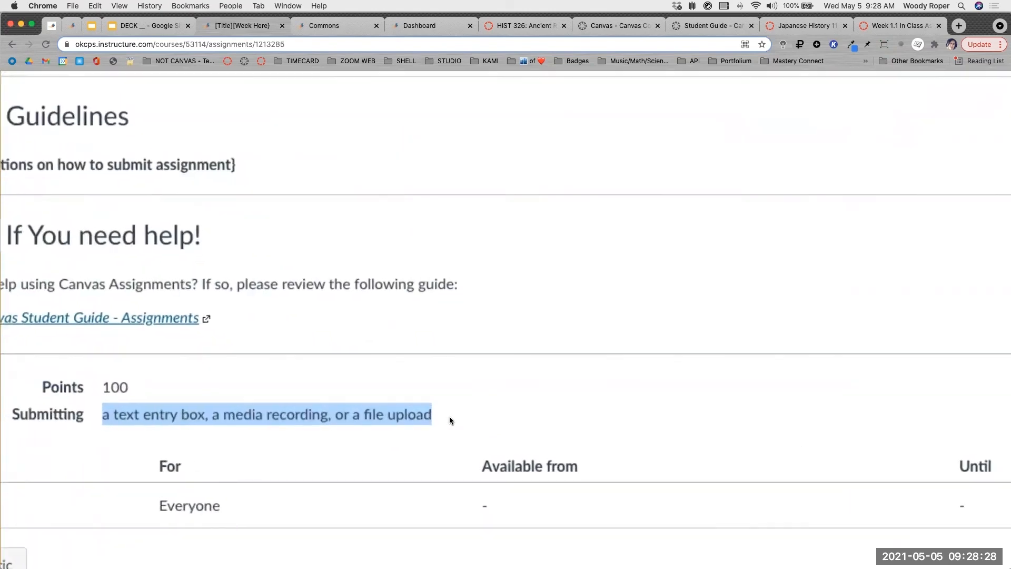
scroll(451, 419, down, 5)
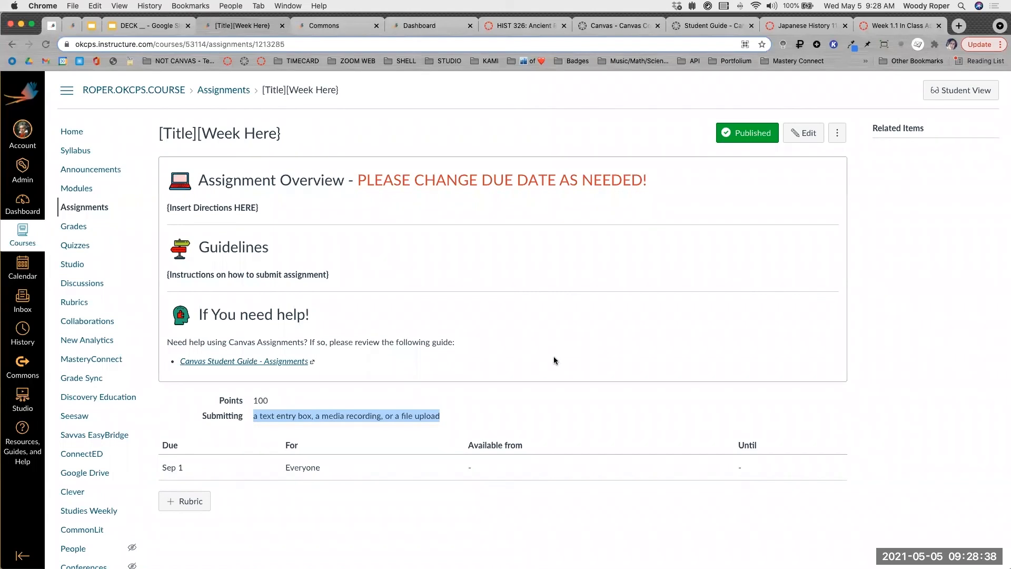
Switch to the Google Slides training deck and advance to the "Activity: Create an Online Assignment" slide.
click(141, 27)
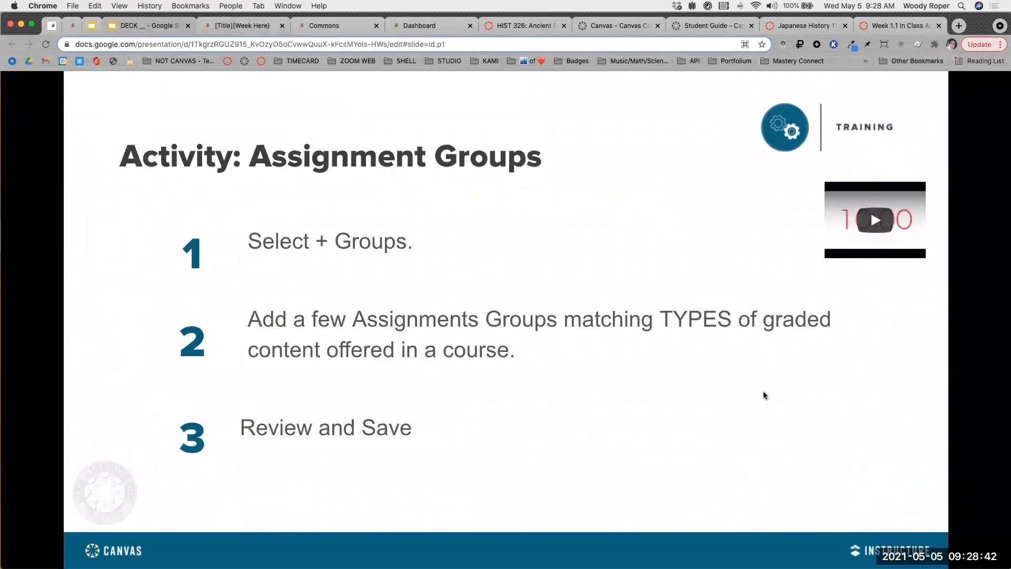
click(764, 394)
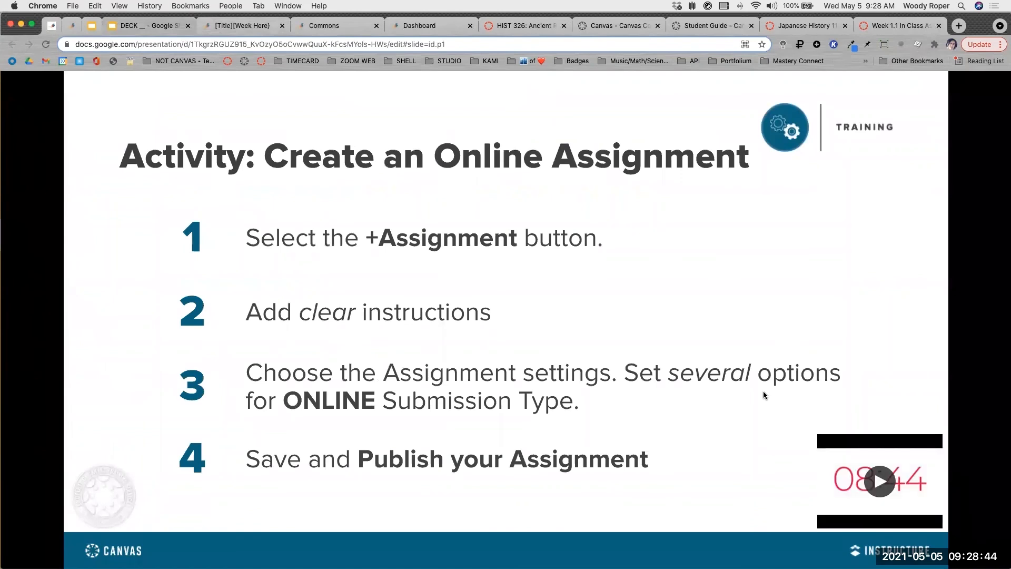
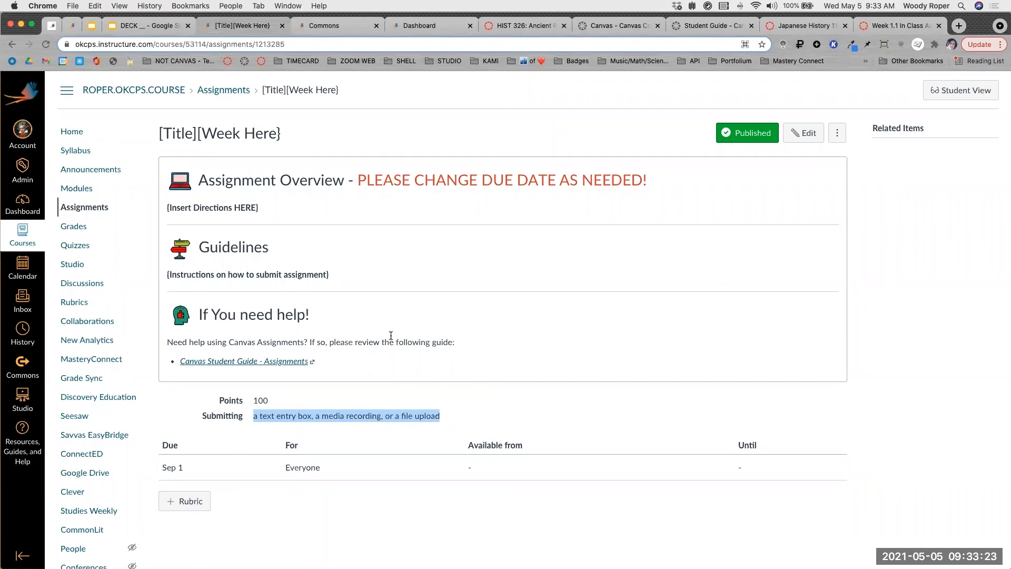
From the course's assignment list, open the Send To dialog for the template assignment in the Participation group.
click(88, 209)
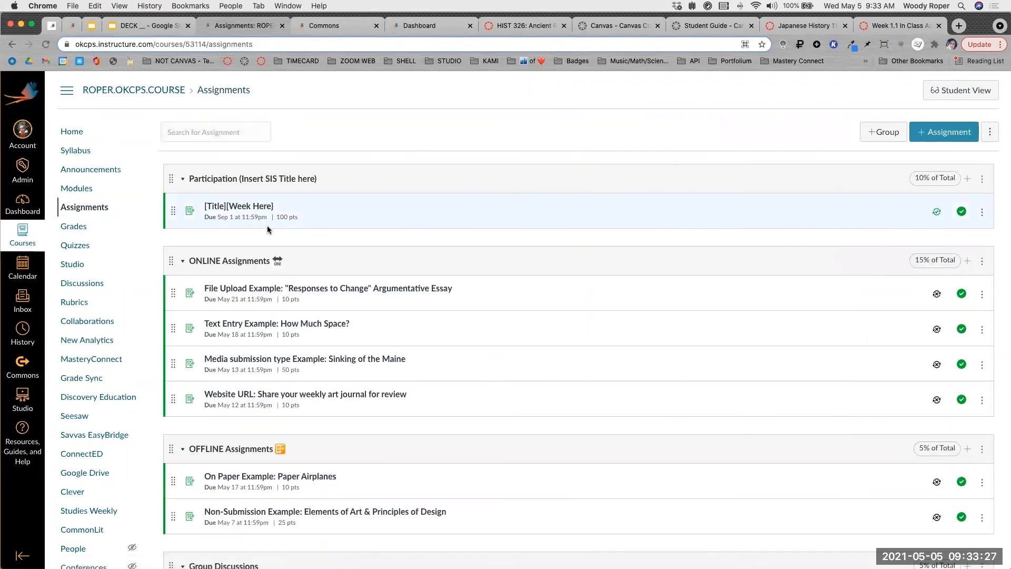
scroll(987, 220, up, 3)
click(982, 212)
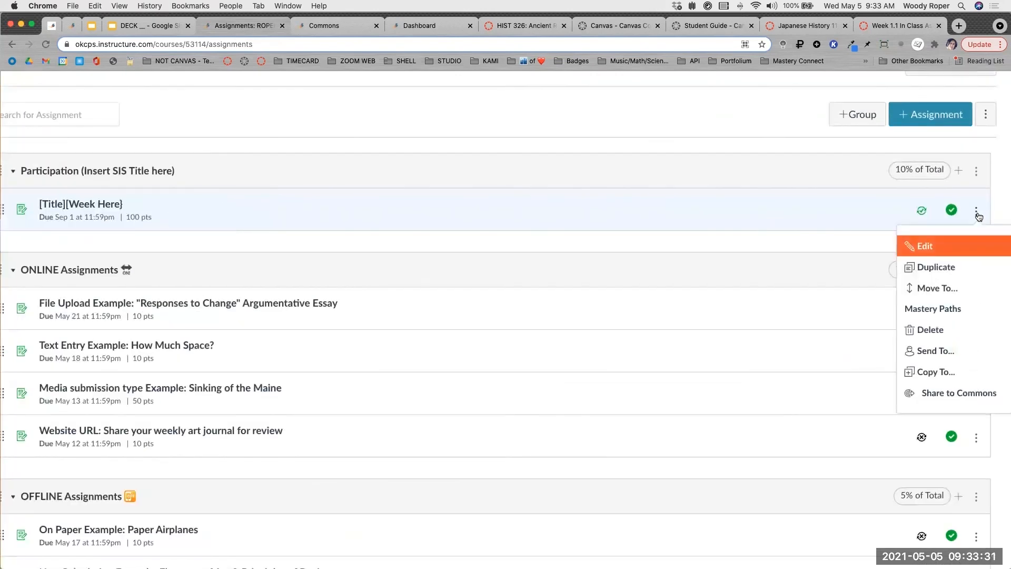
click(959, 352)
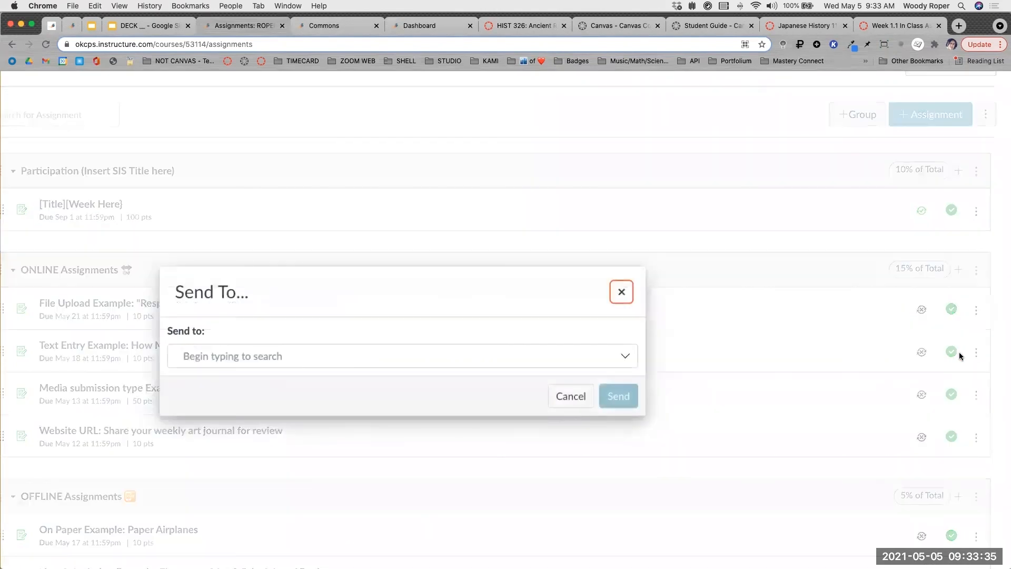
Search for the colleague's name in the Send To dialog, add the matching recipient and send the template assignment.
click(315, 349)
text(neal)
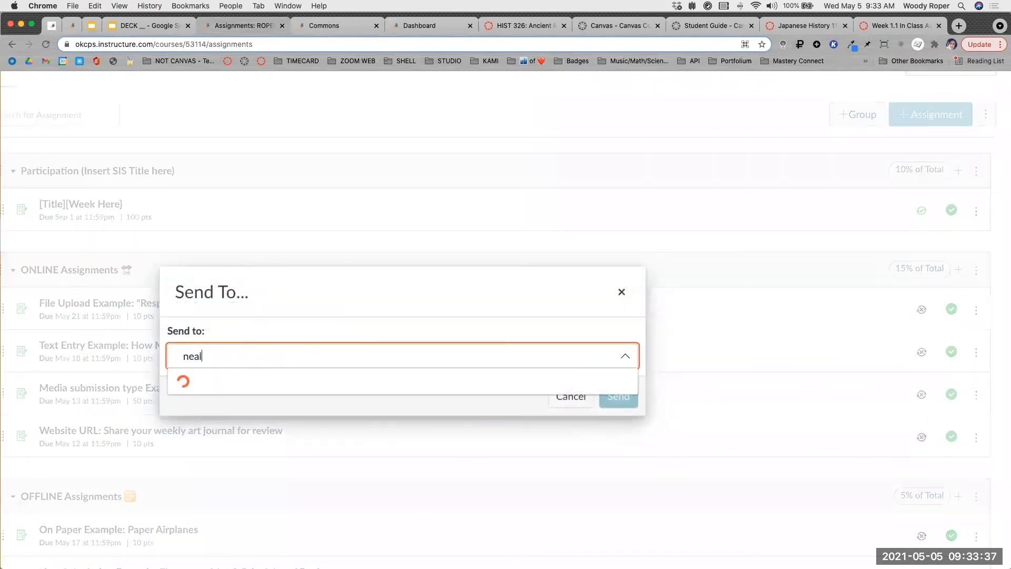
text( ke)
click(287, 388)
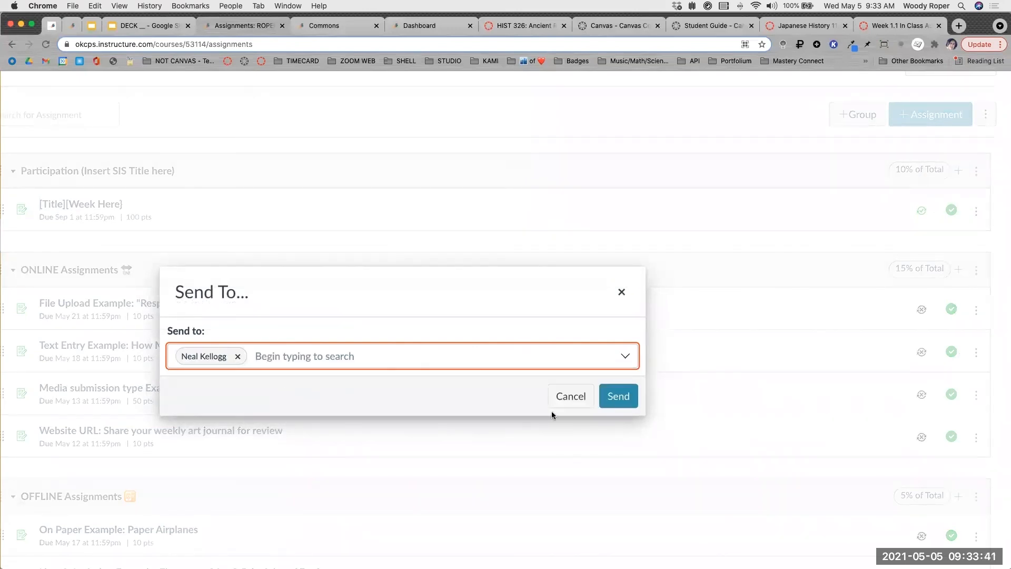
click(618, 397)
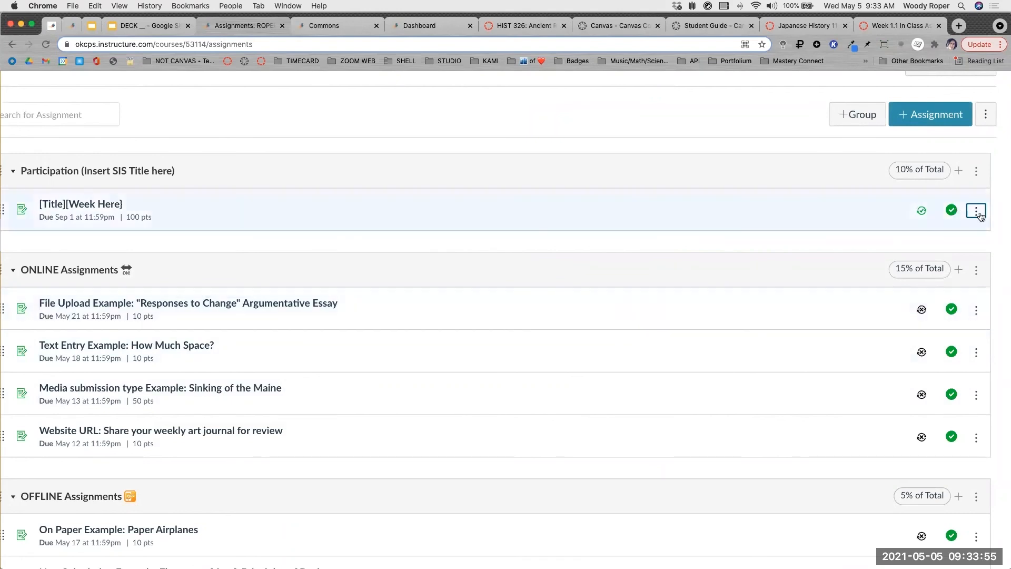
Open the Copy To options for the template assignment and close them without choosing a course.
click(975, 210)
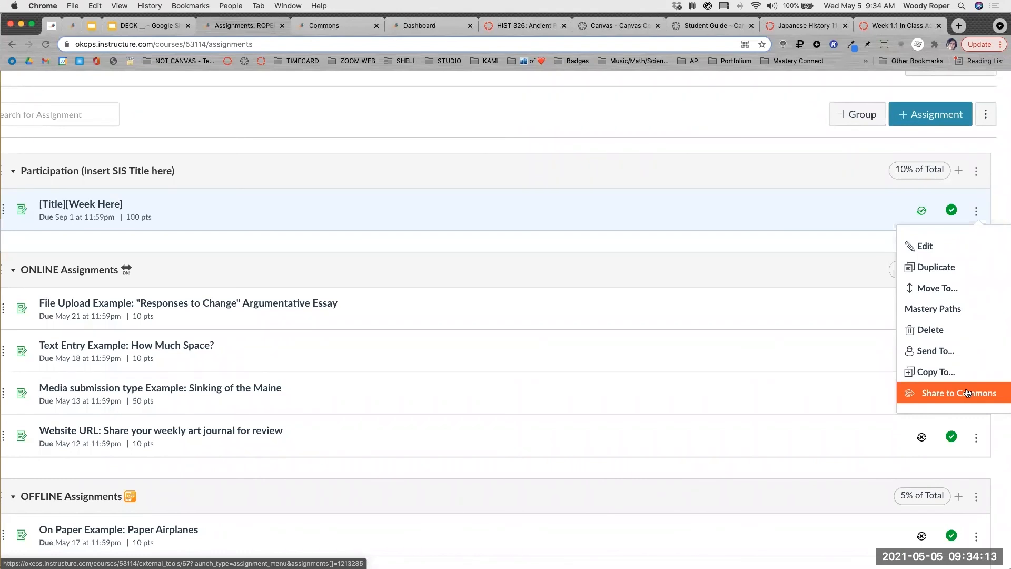
click(968, 369)
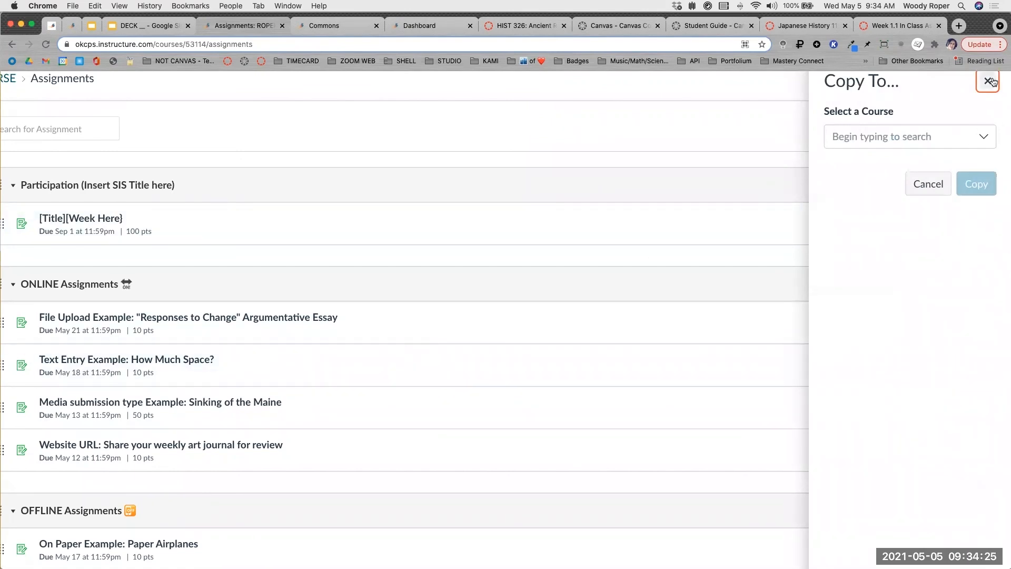
click(989, 81)
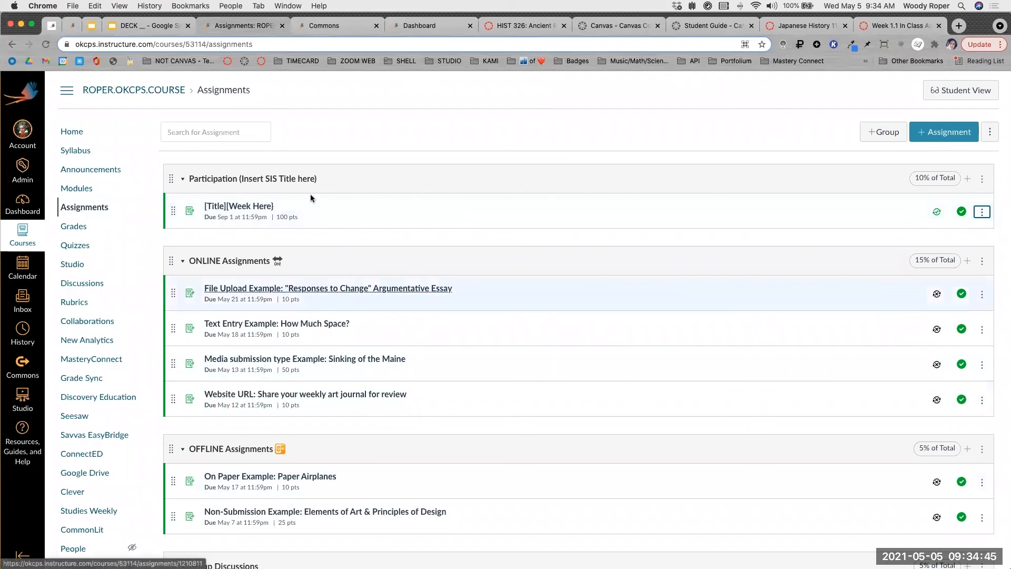
Switch to the "Week 1.1 In Class Assignment: A Ping Pong Catapult!" example and examine its overview, video, materials and submission details.
click(891, 28)
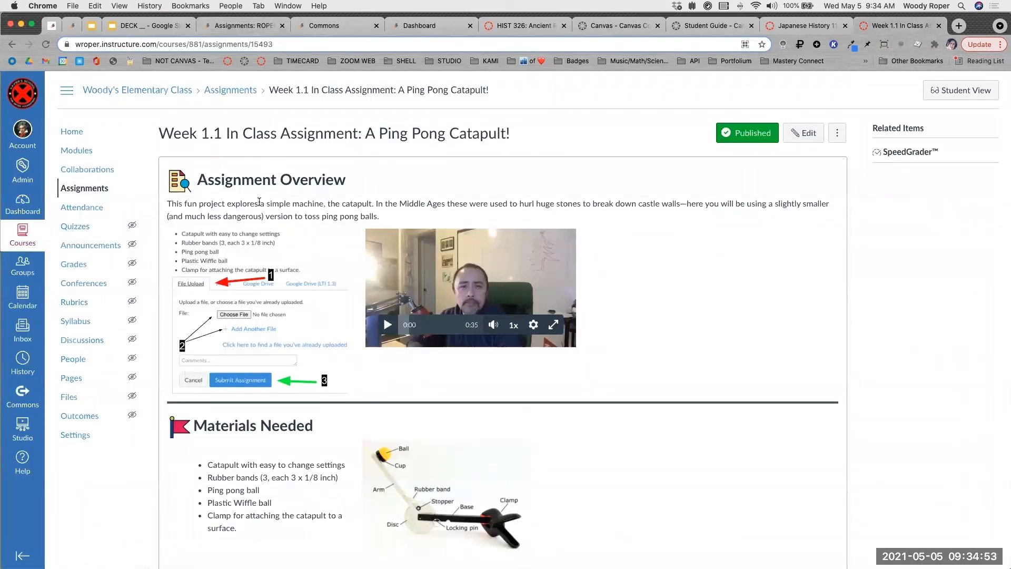
scroll(269, 273, down, 4)
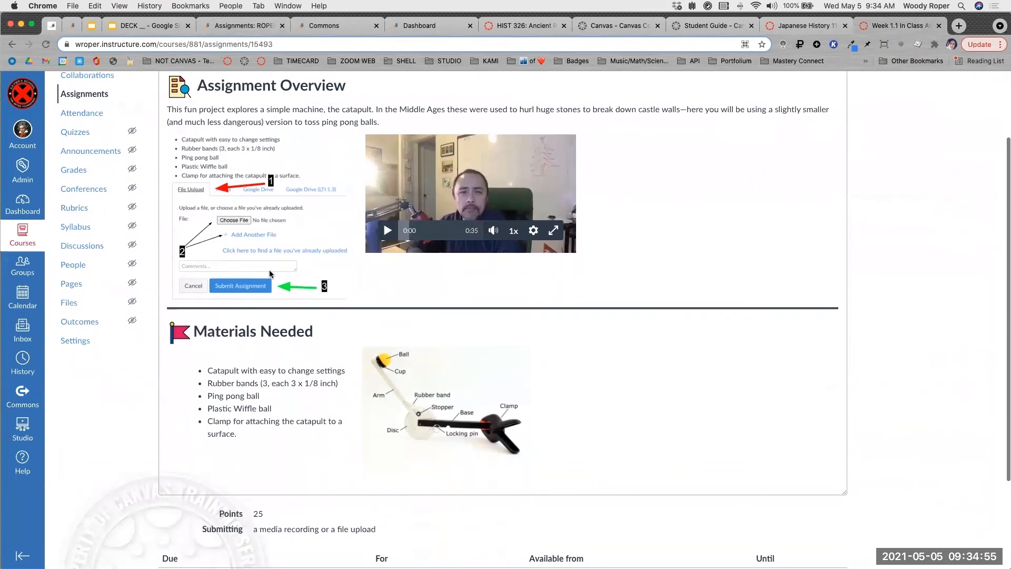
scroll(269, 272, up, 4)
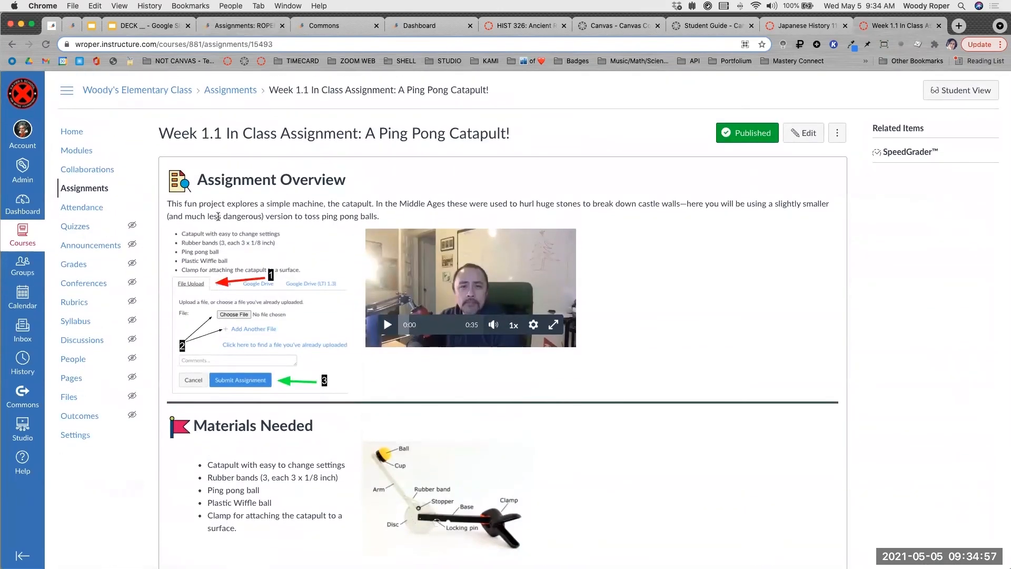
scroll(218, 216, up, 10)
scroll(218, 216, down, 10)
scroll(474, 329, down, 3)
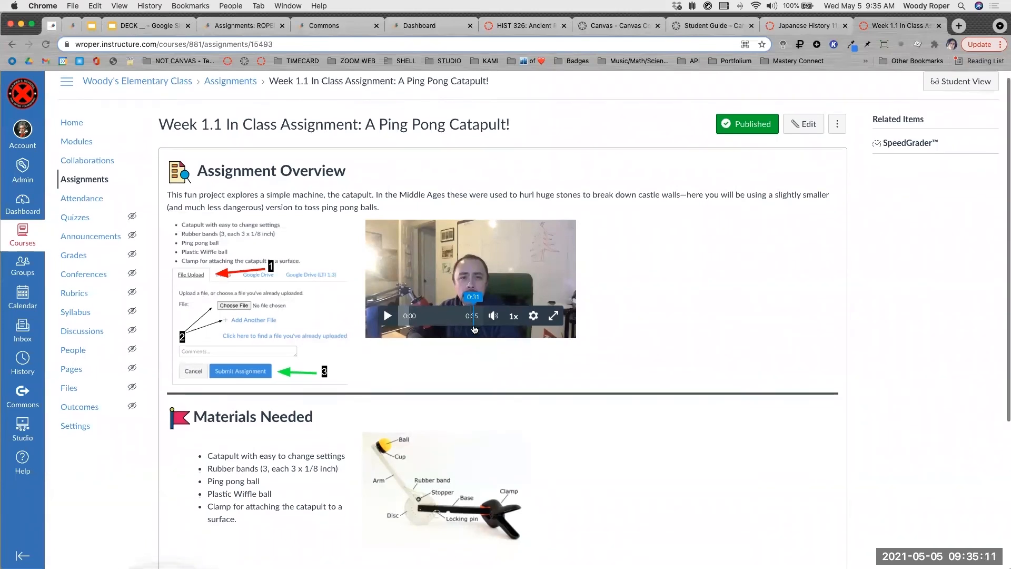
scroll(474, 329, down, 5)
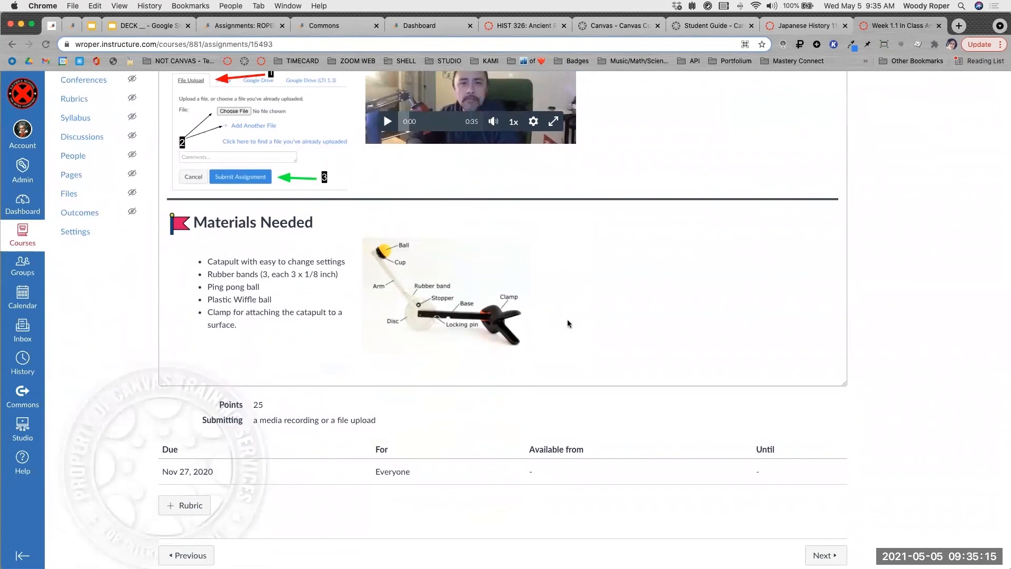
scroll(567, 324, up, 8)
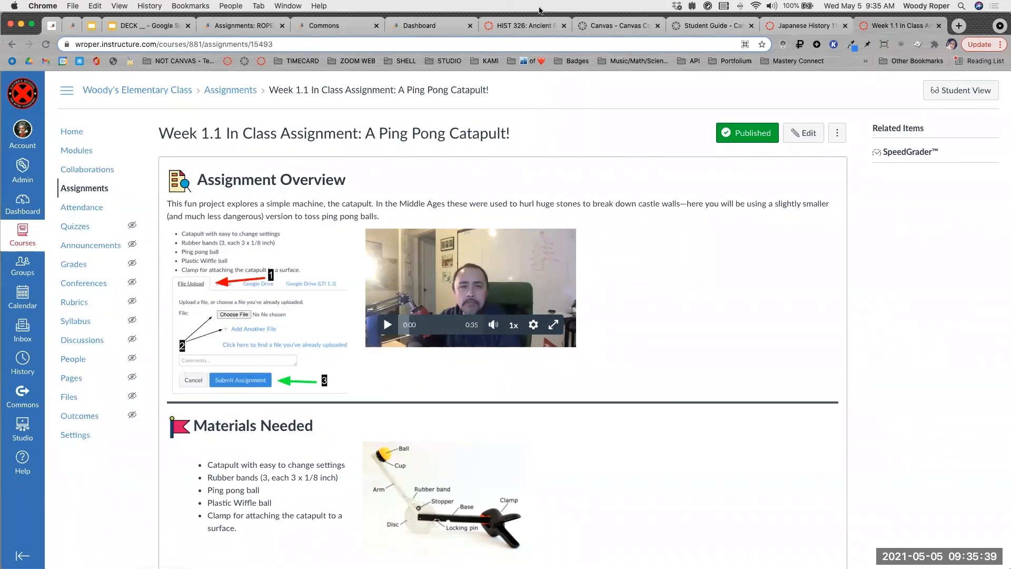
Show the break slide in the Google Slides deck, and return to the Ping Pong Catapult assignment to inspect its annotated file-upload screenshot.
click(240, 26)
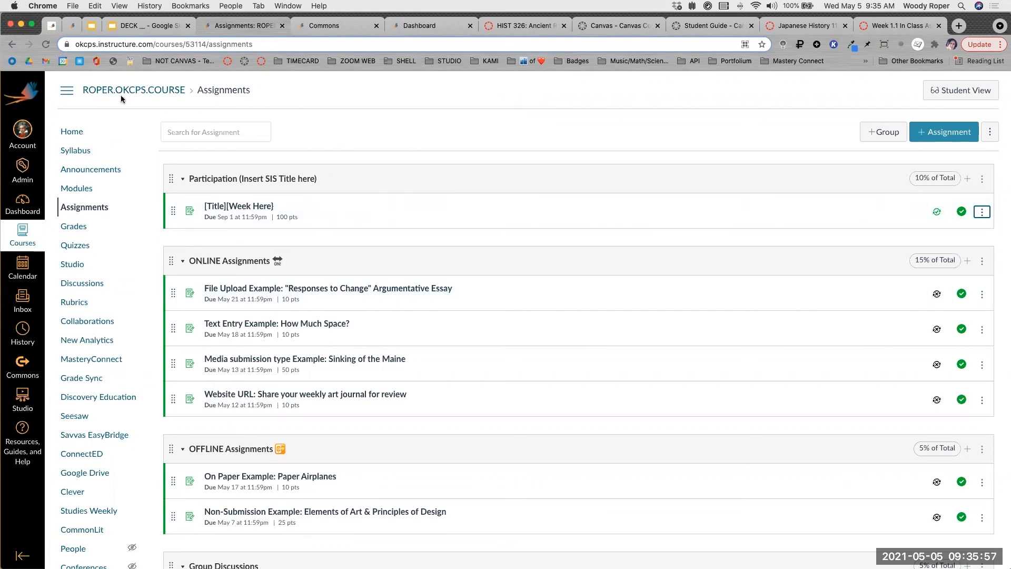
click(99, 26)
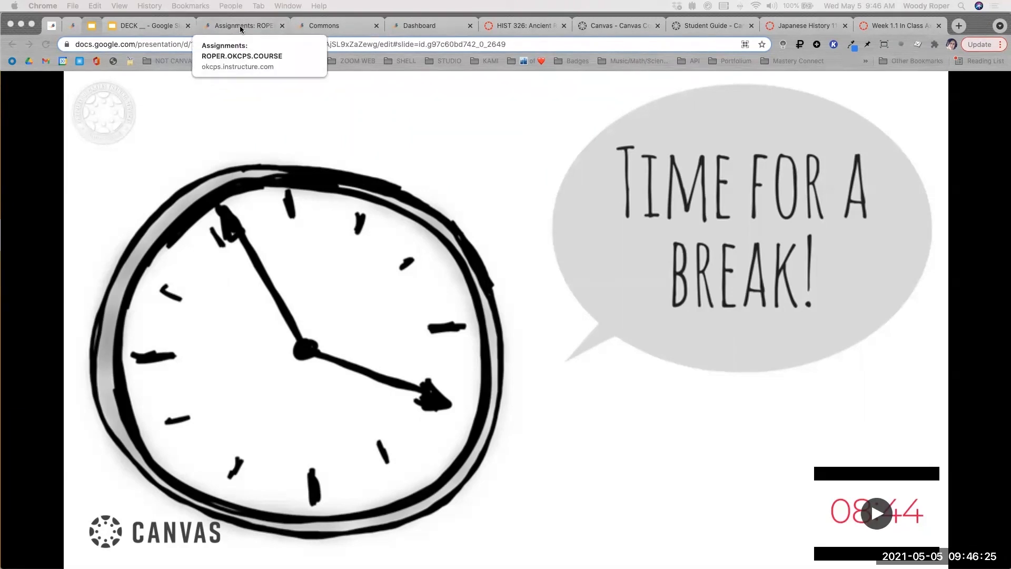
click(889, 29)
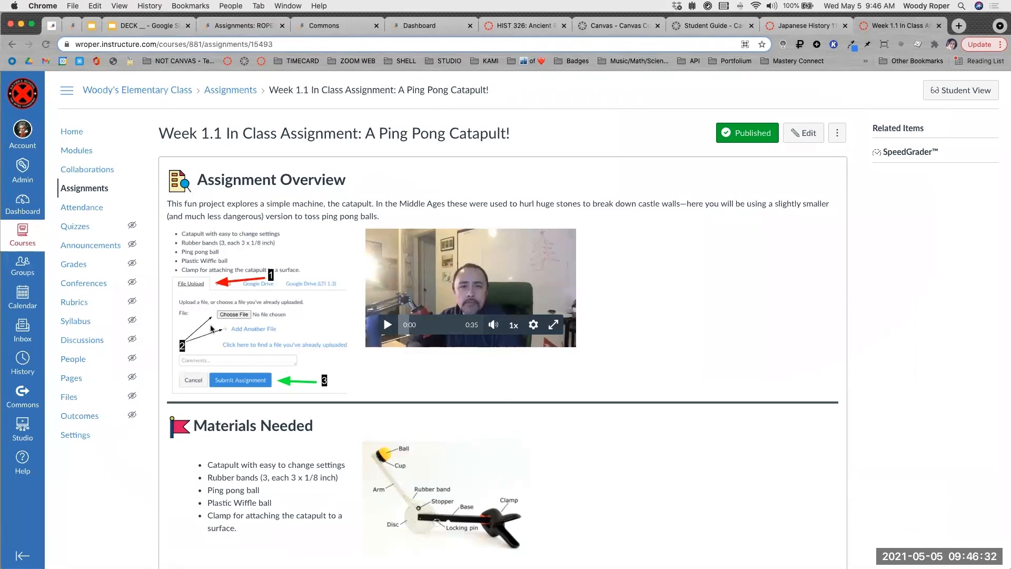
scroll(211, 329, up, 5)
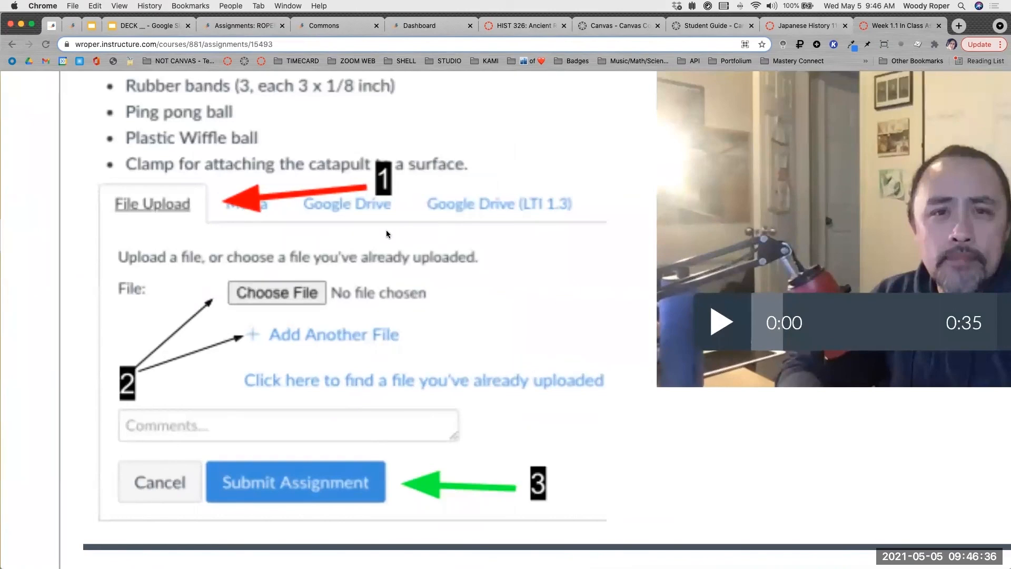
scroll(386, 230, down, 5)
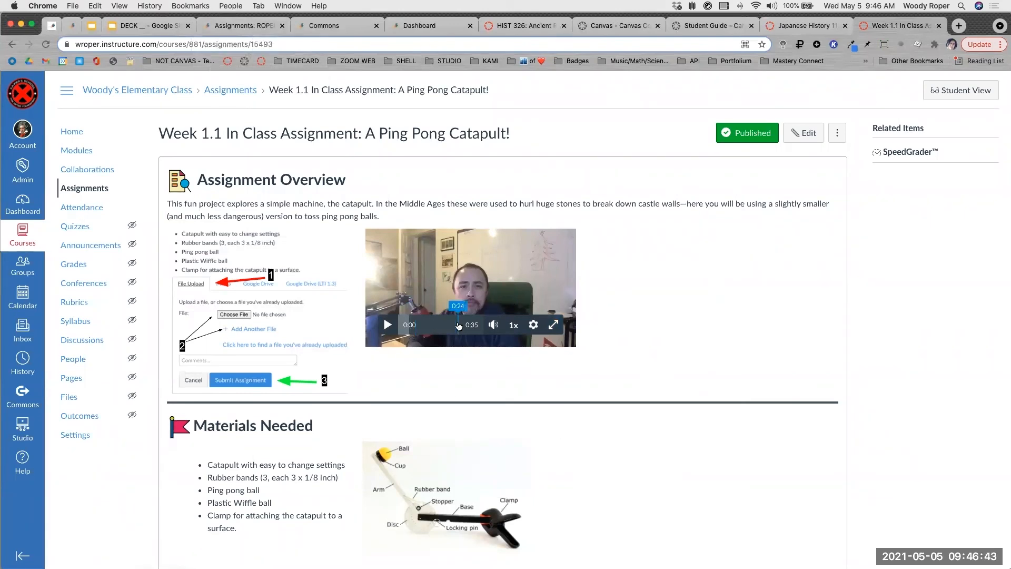
Open the template assignment from the Participation group of the course's assignment list and display it in Student View.
click(235, 27)
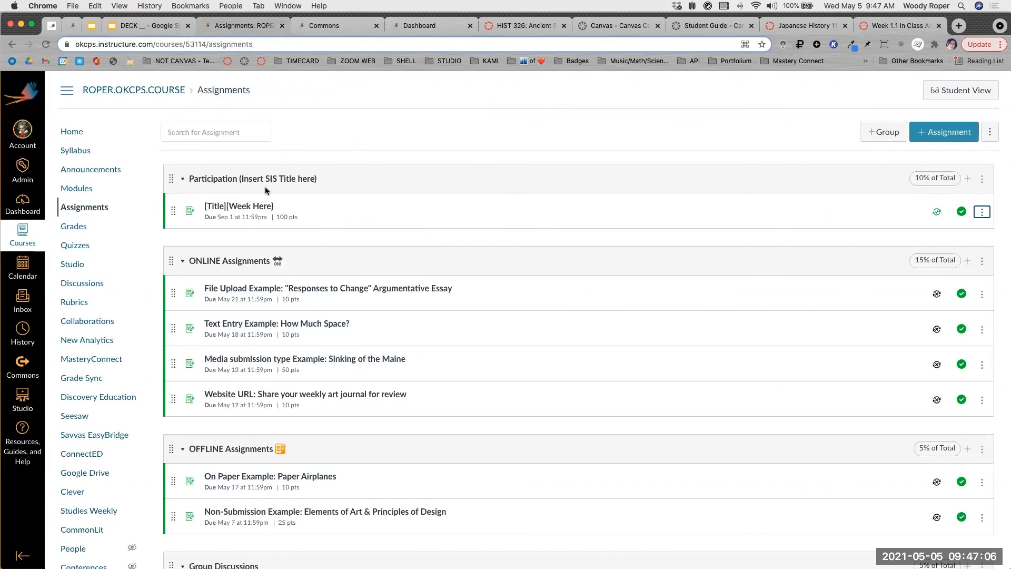
click(250, 210)
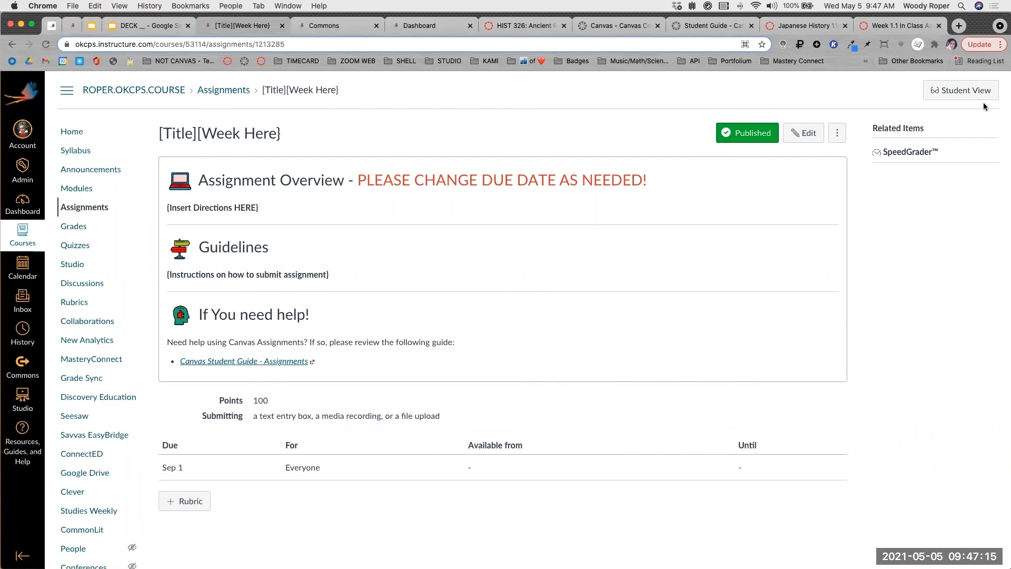
scroll(983, 103, up, 10)
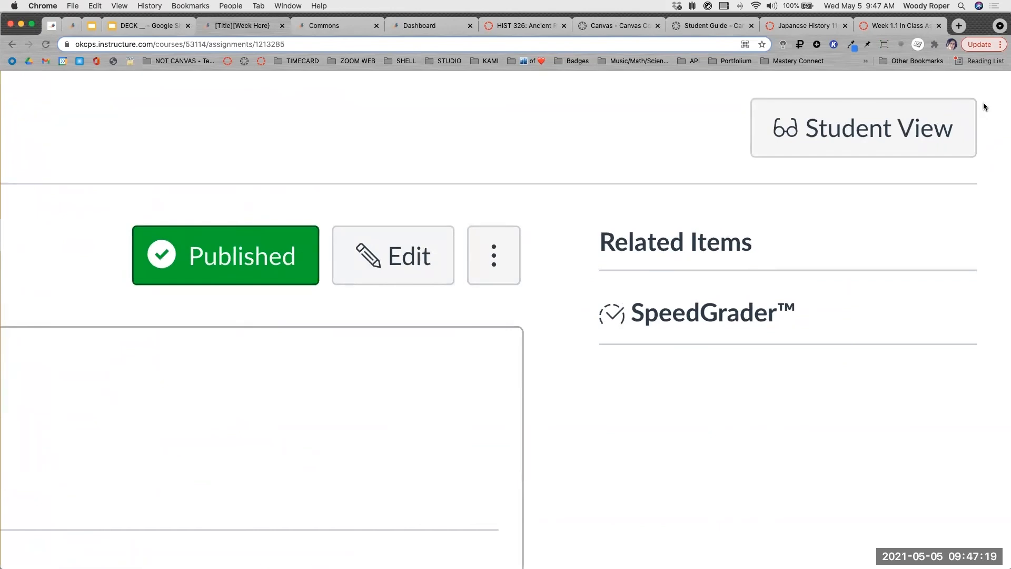
scroll(984, 102, down, 10)
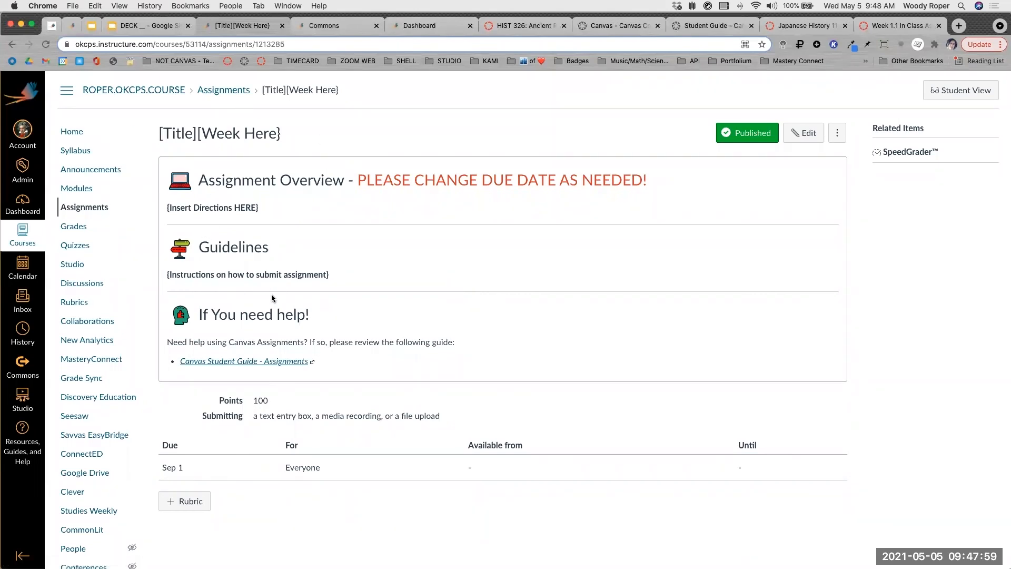
click(963, 97)
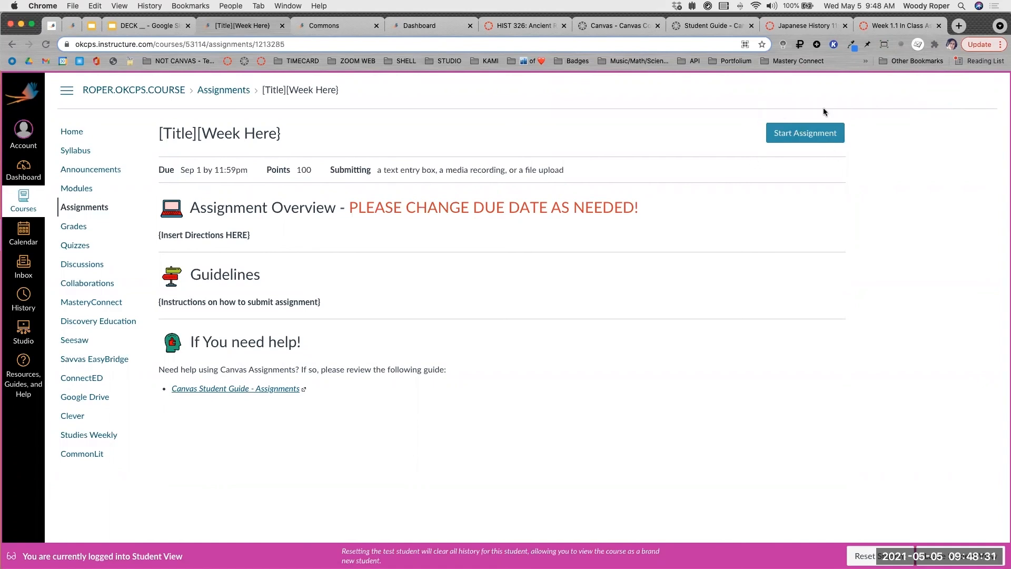
Take a screenshot of the Start Assignment button, and start the assignment as the test student.
key(super+shift+4)
drag(761, 117, 851, 151)
click(826, 132)
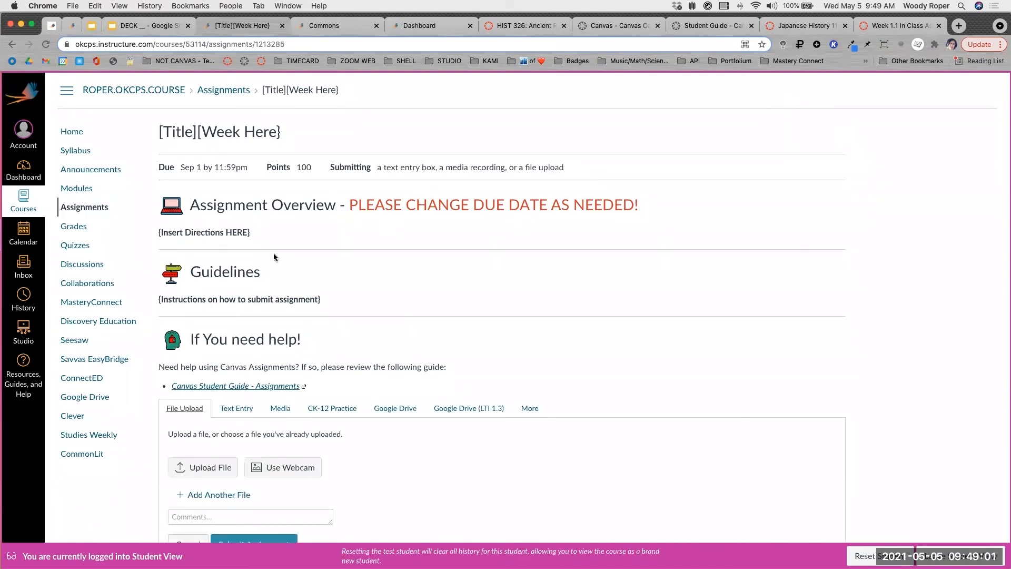
Take a screenshot of the submission area with its File Upload options and Submit Assignment button.
scroll(273, 256, down, 2)
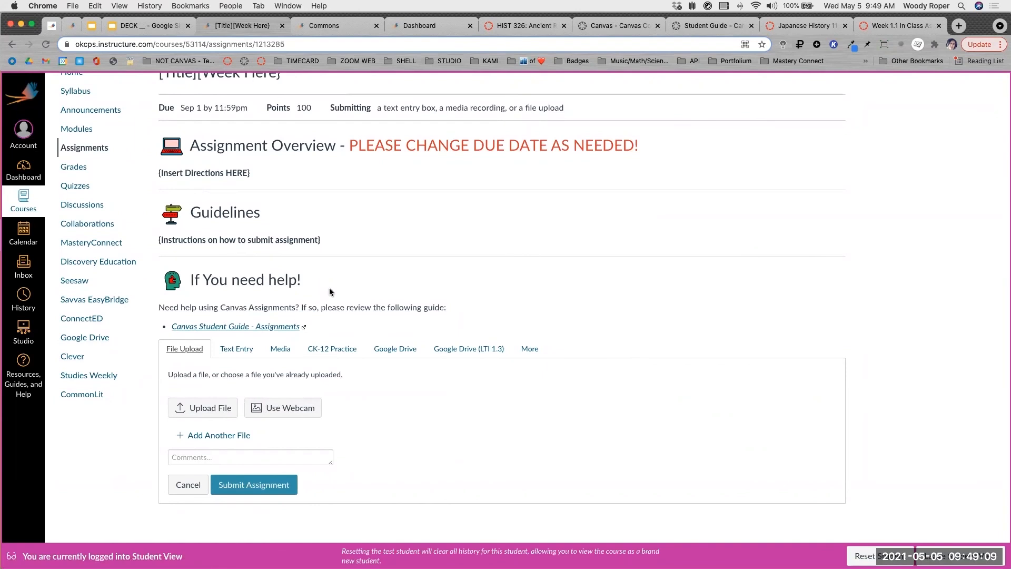
key(super+shift+4)
drag(155, 336, 369, 509)
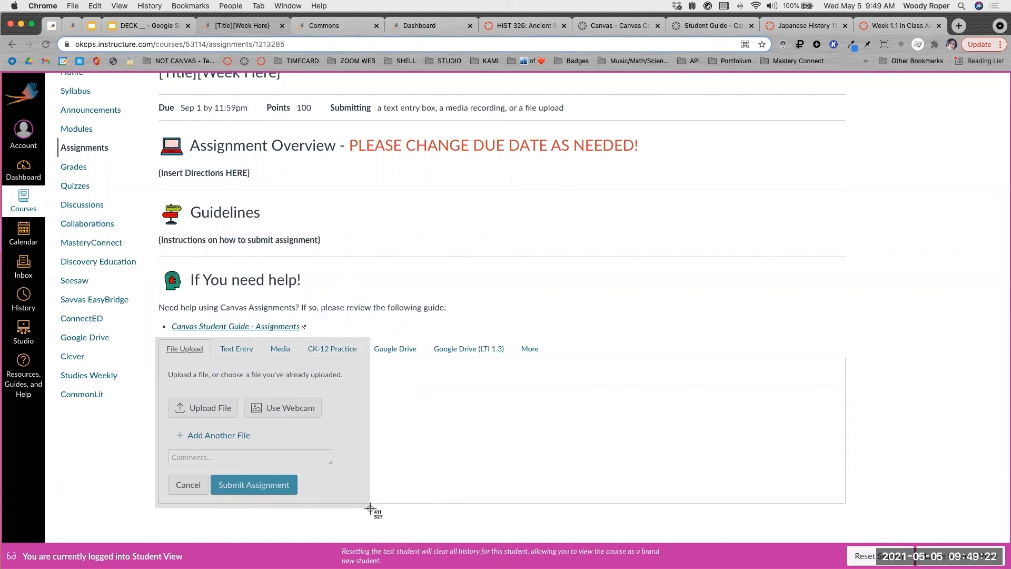
drag(370, 509, 432, 510)
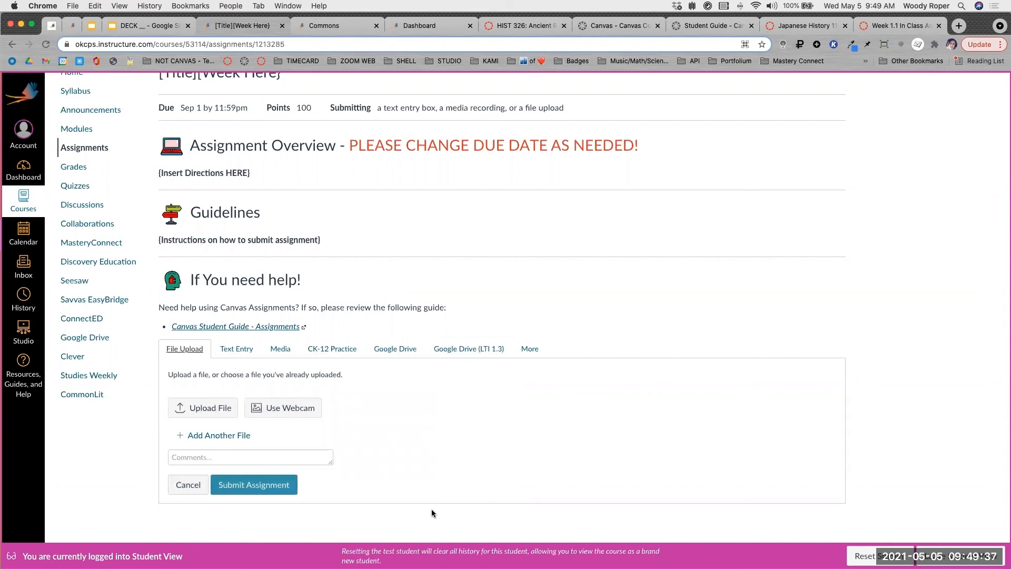
Open the file chooser for the upload and cancel it, and leave Student View without submitting.
click(204, 416)
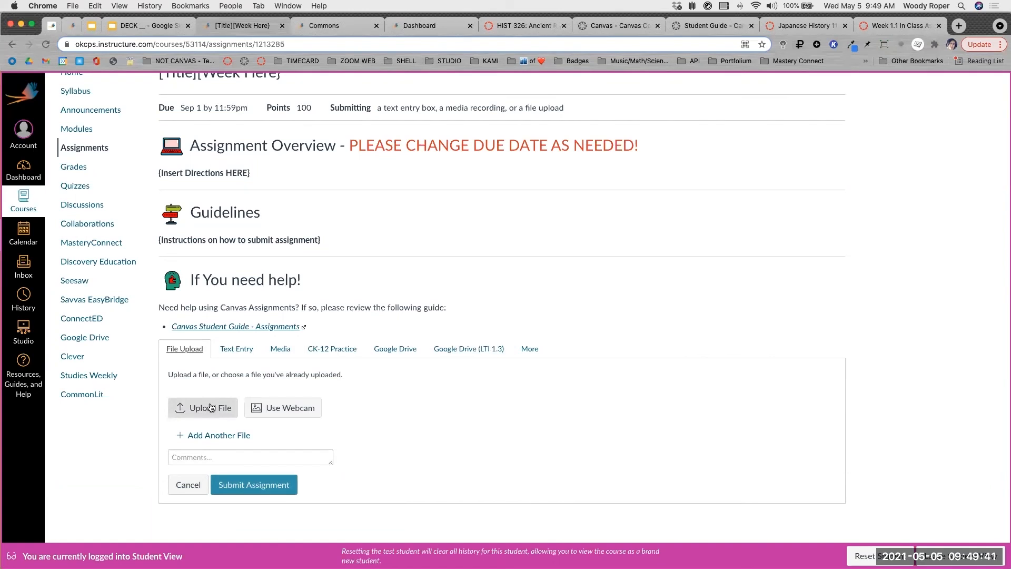
click(203, 408)
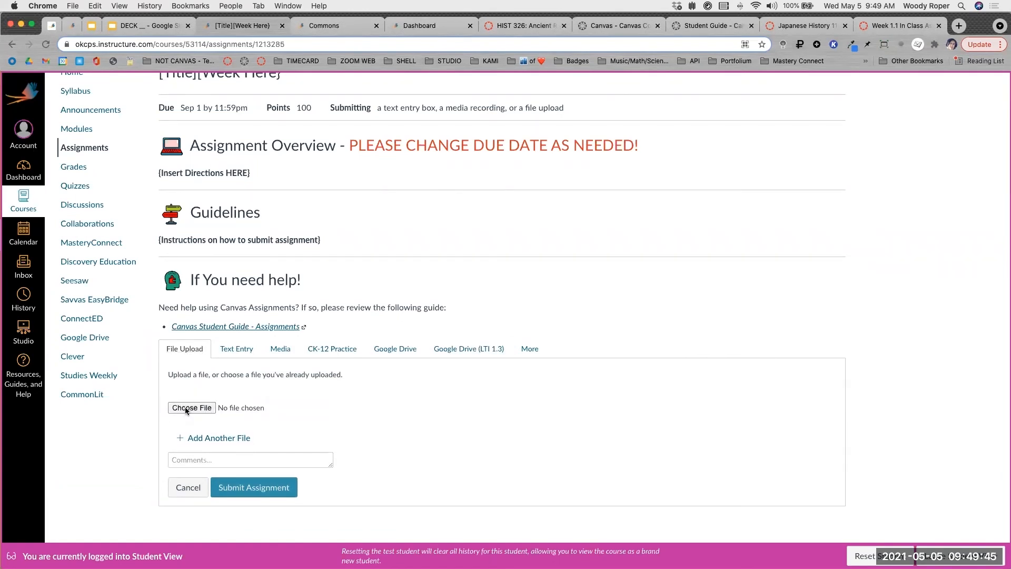
click(185, 406)
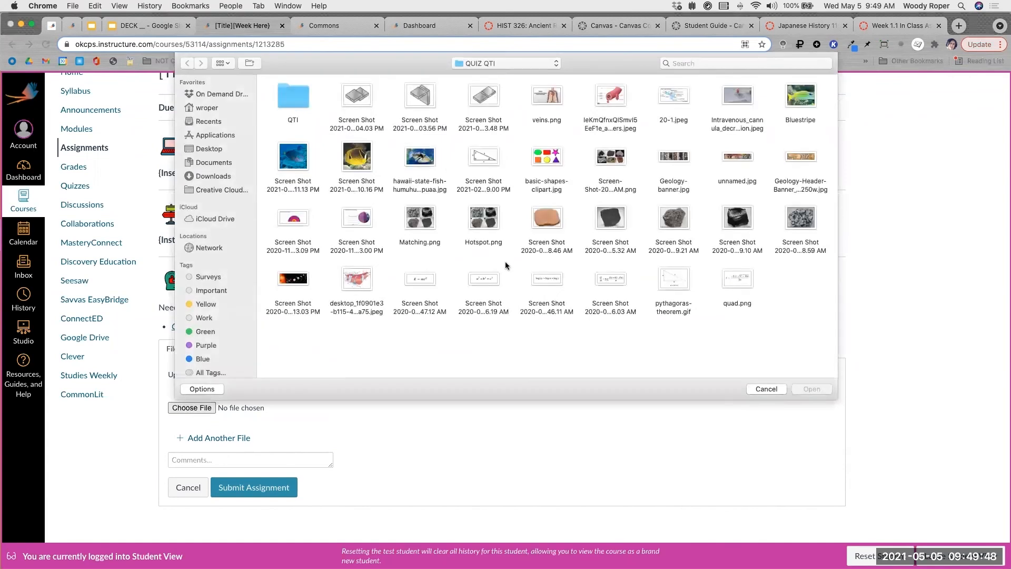
click(768, 388)
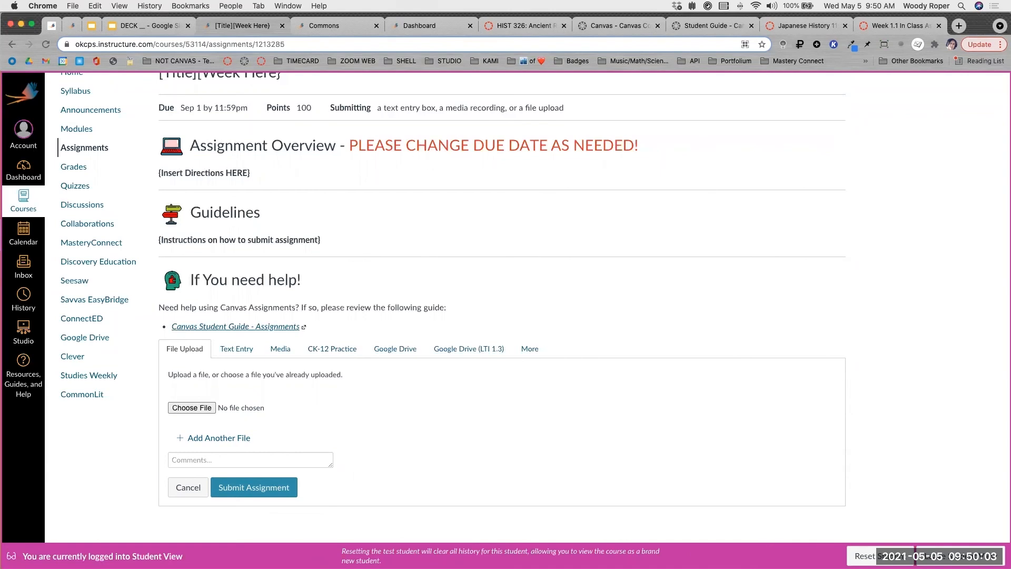
click(960, 556)
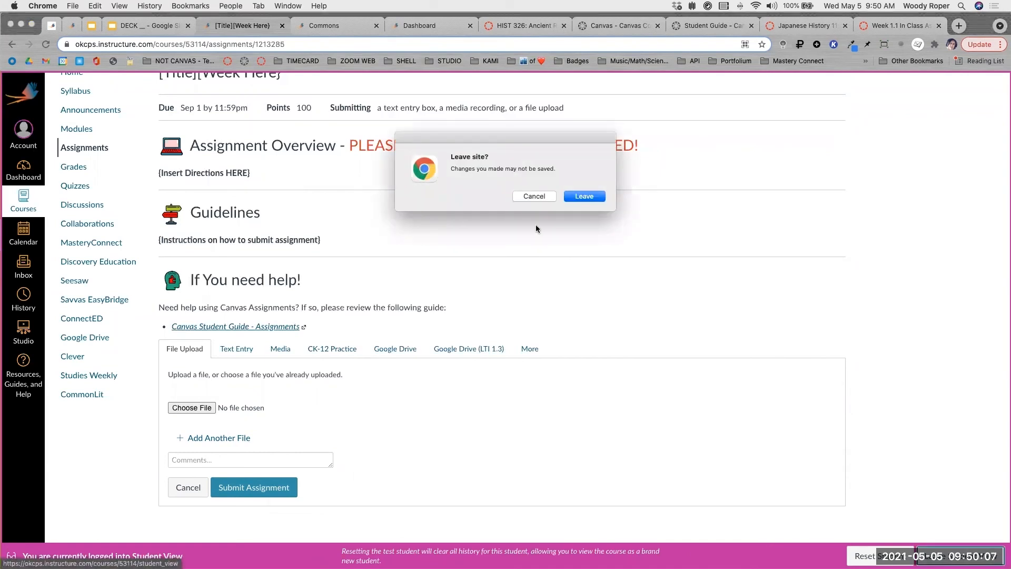
click(575, 195)
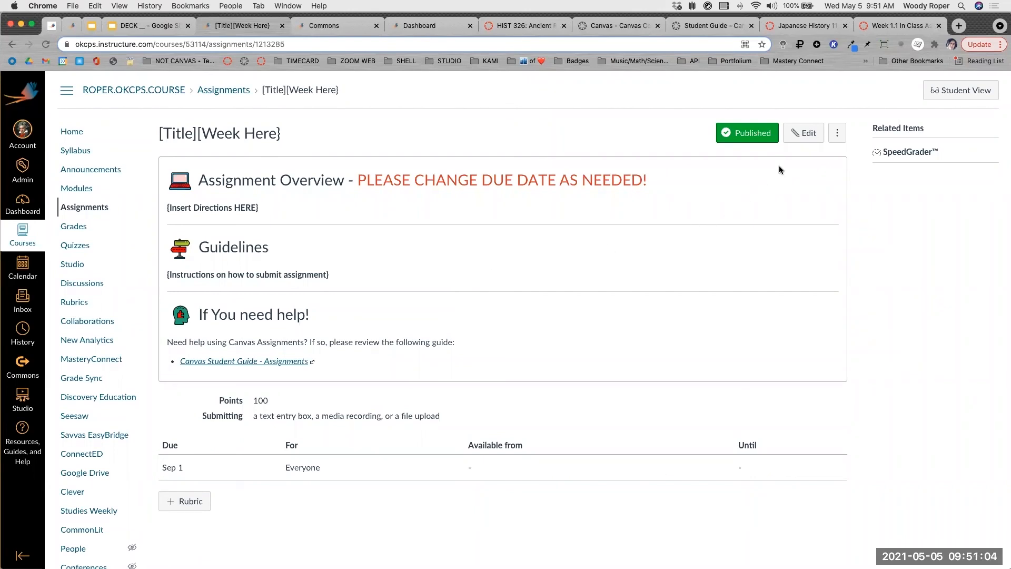
Edit the template assignment, launch a Studio screen capture from its content editor, and set the recorder to capture the screen only.
click(811, 140)
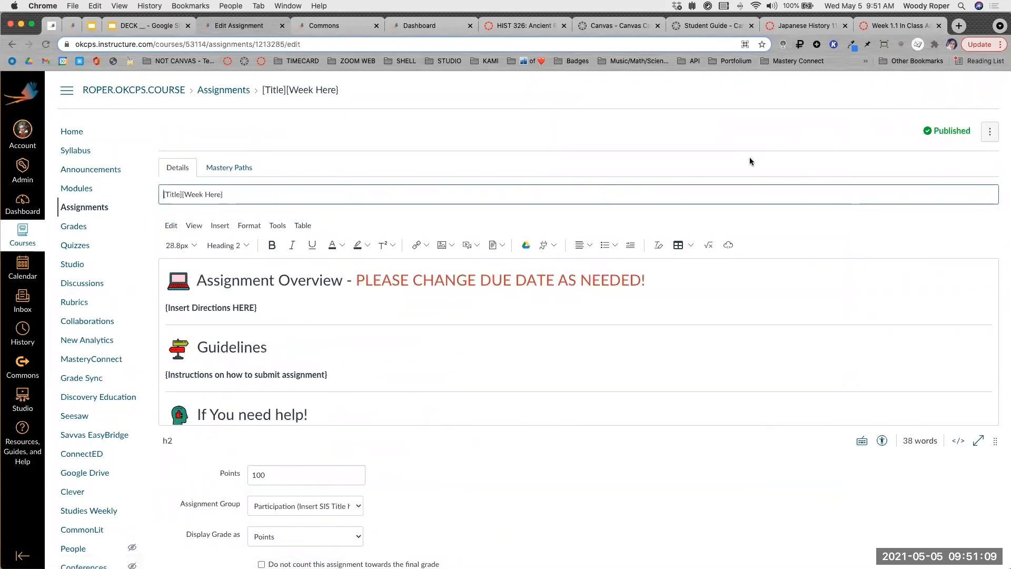
click(554, 245)
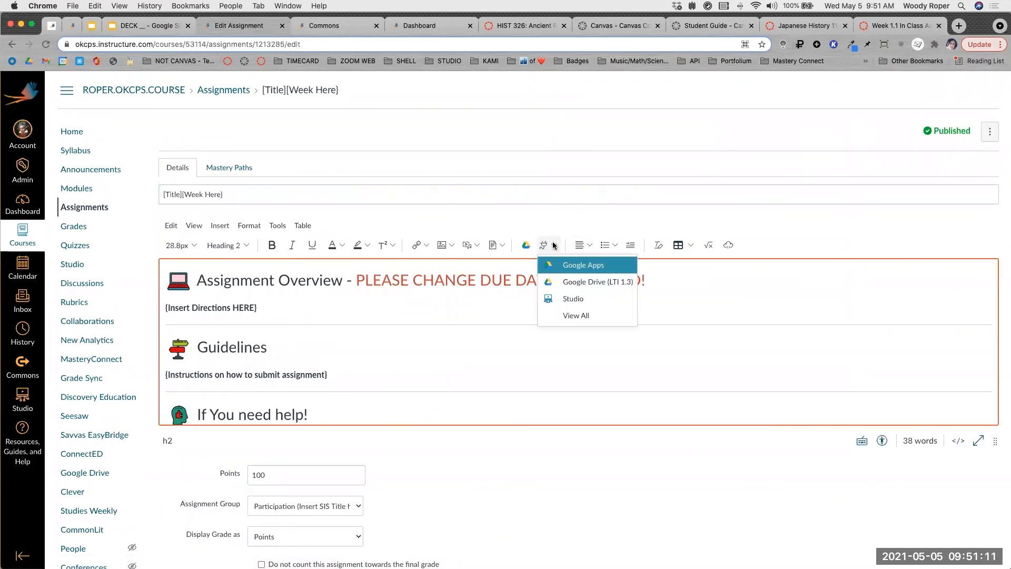
click(567, 297)
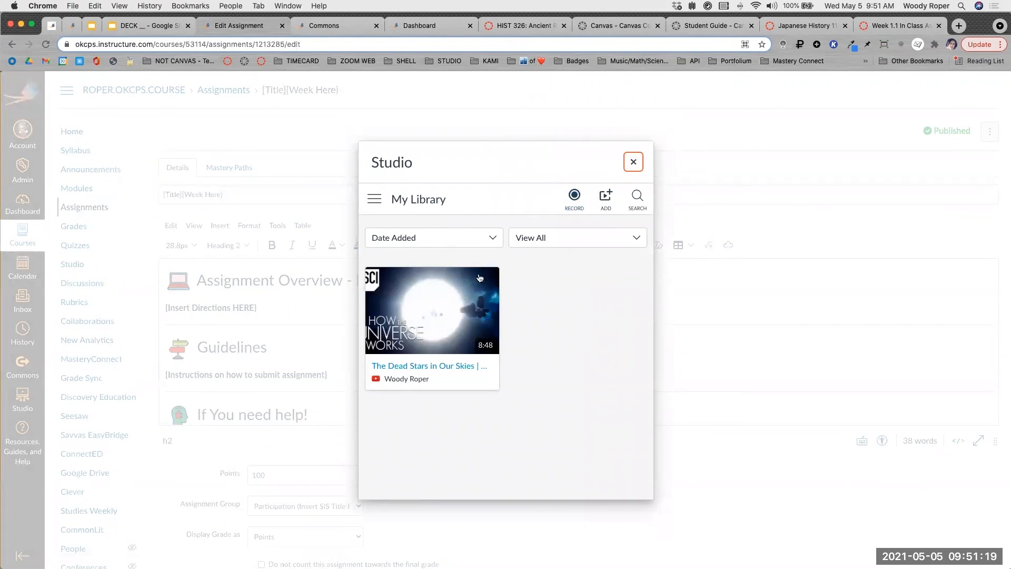
mouse_move(408, 350)
click(575, 197)
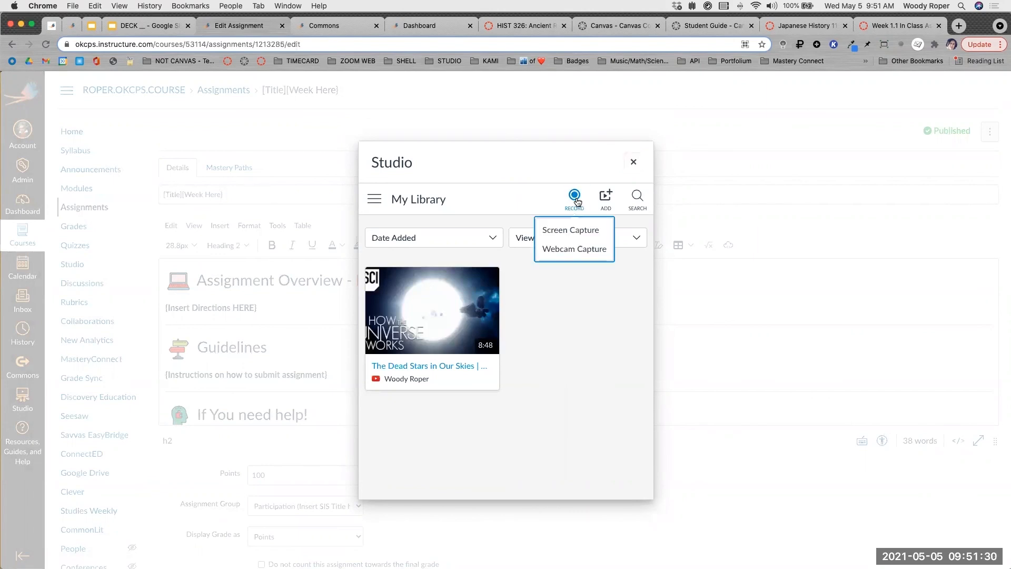
click(565, 232)
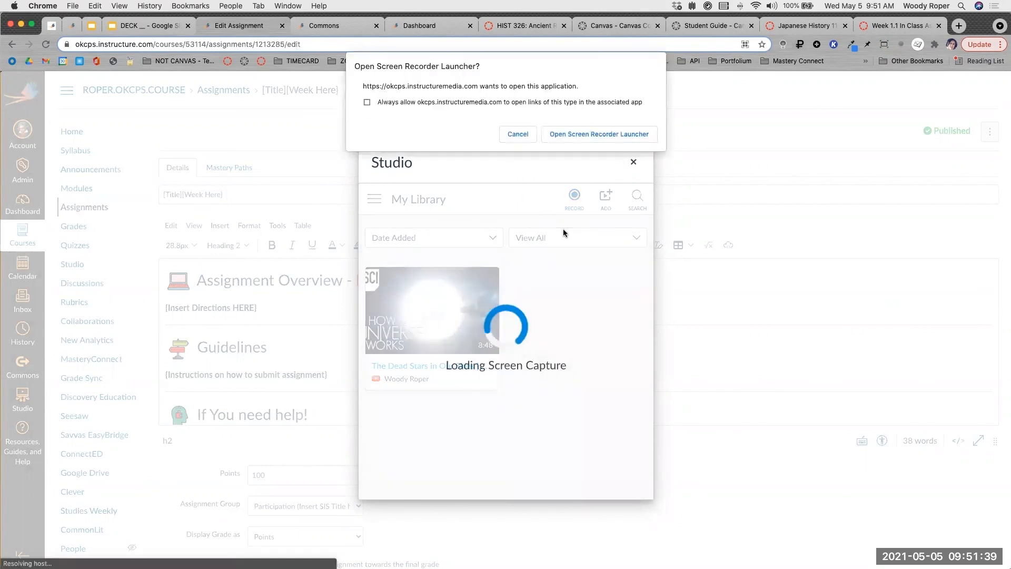
click(574, 135)
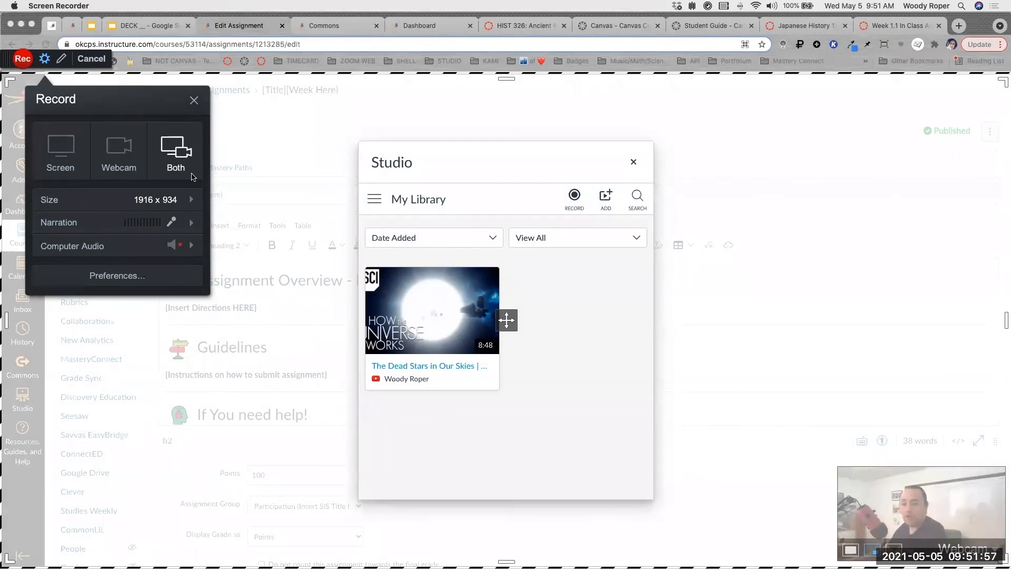
click(61, 154)
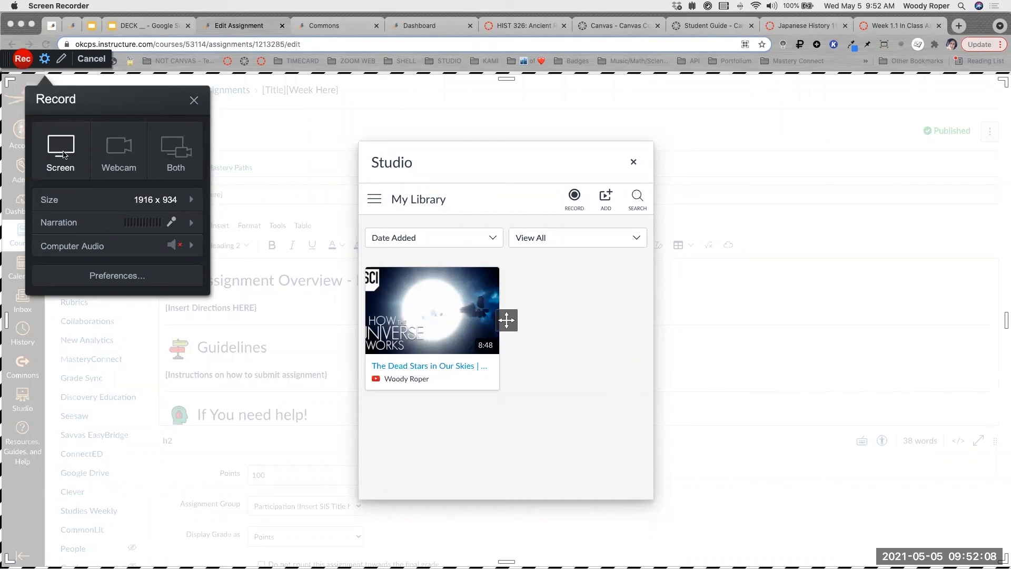
click(178, 247)
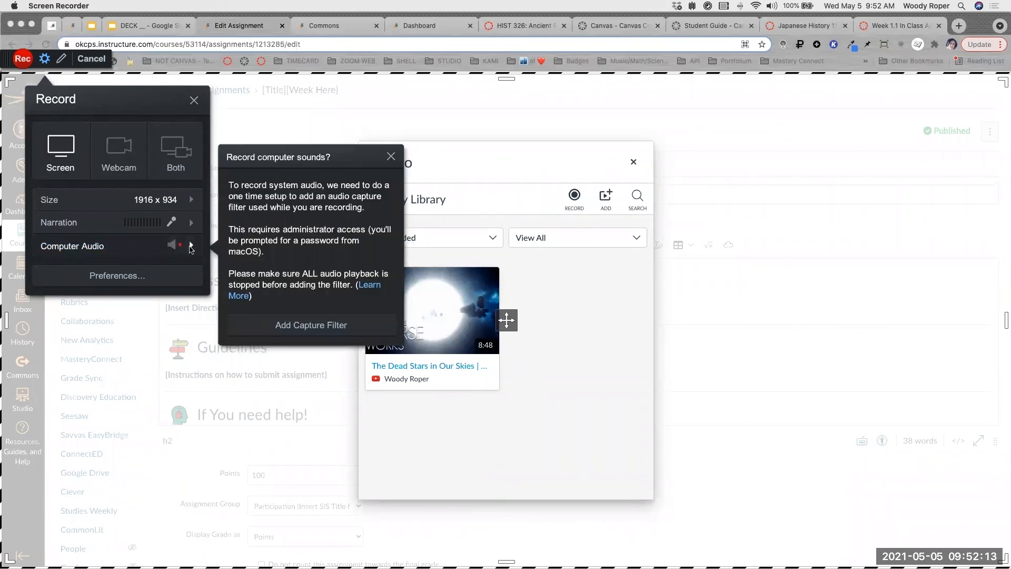
click(188, 248)
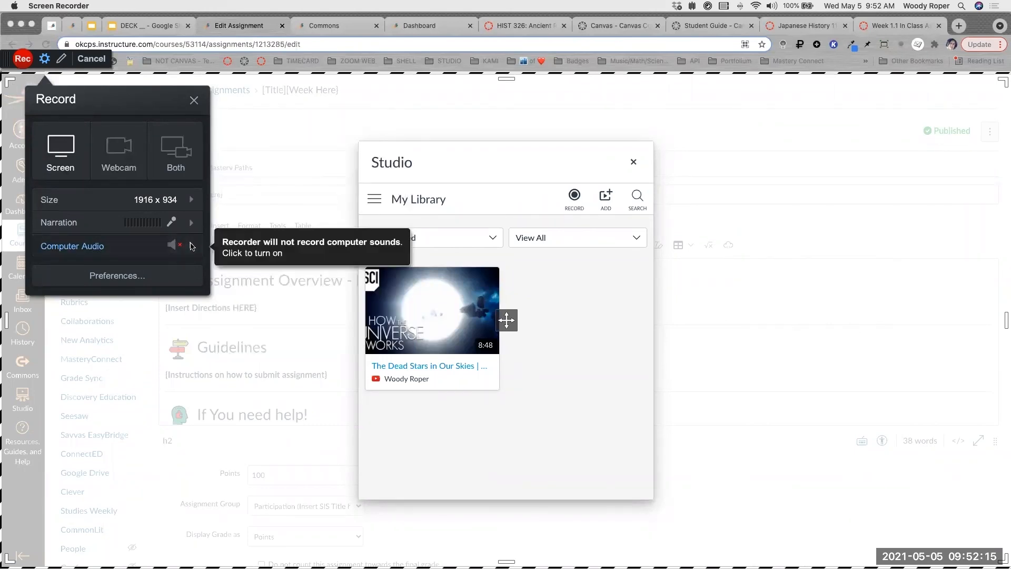
click(192, 246)
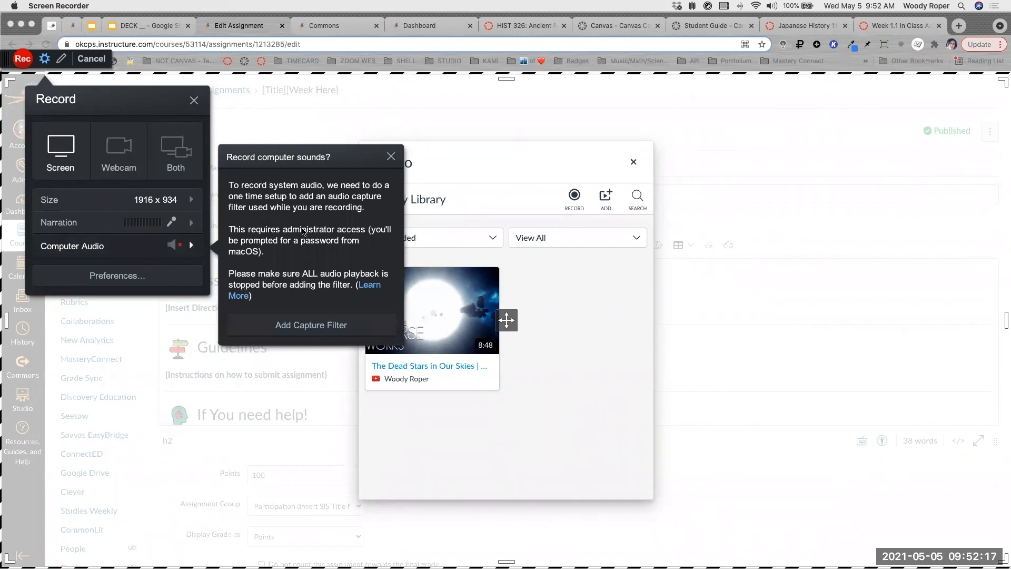
click(390, 158)
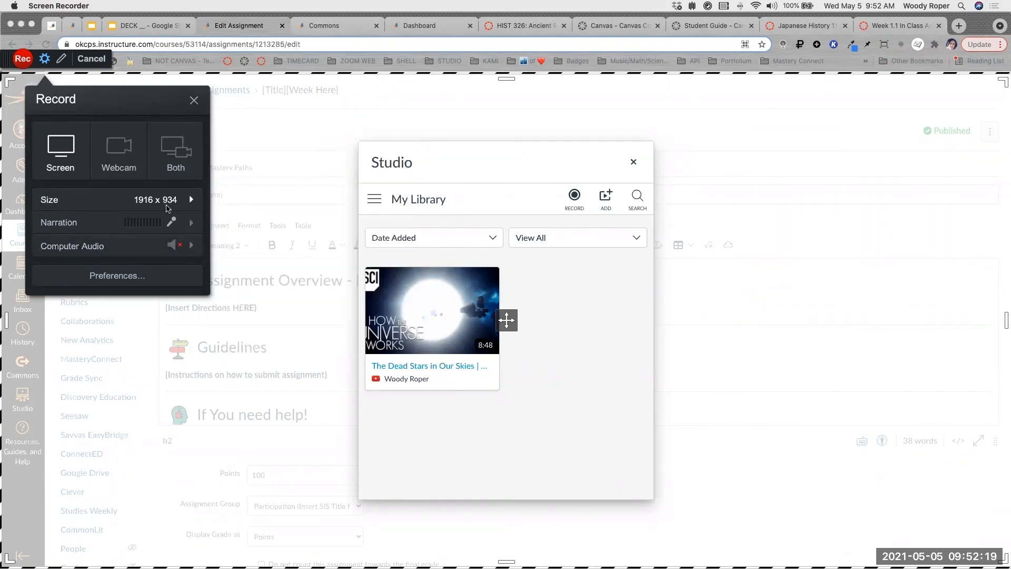
Set the recorder's narration to the Yeti Stereo Microphone and resize the recording area to 1916 x 936.
click(192, 224)
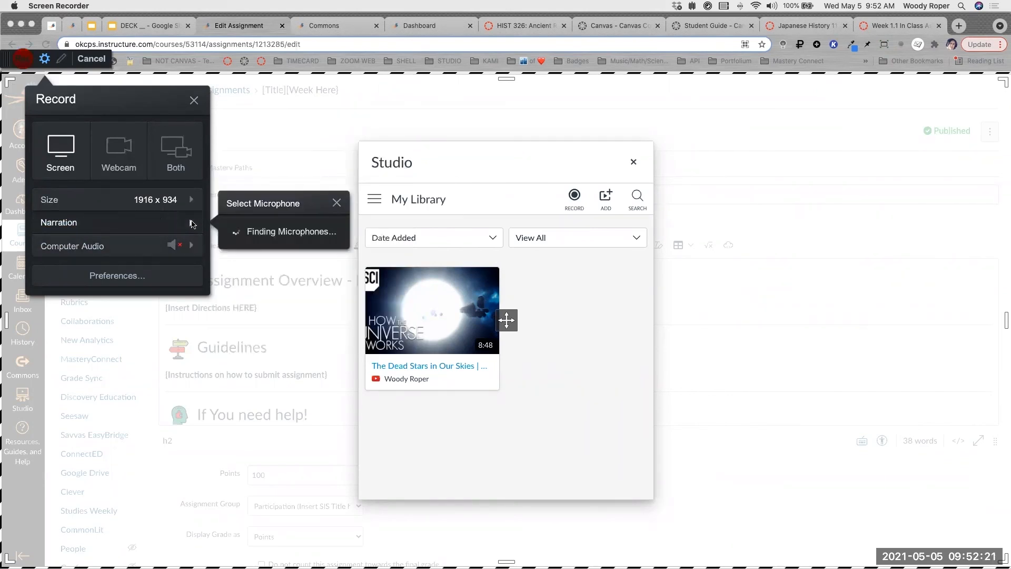
click(266, 183)
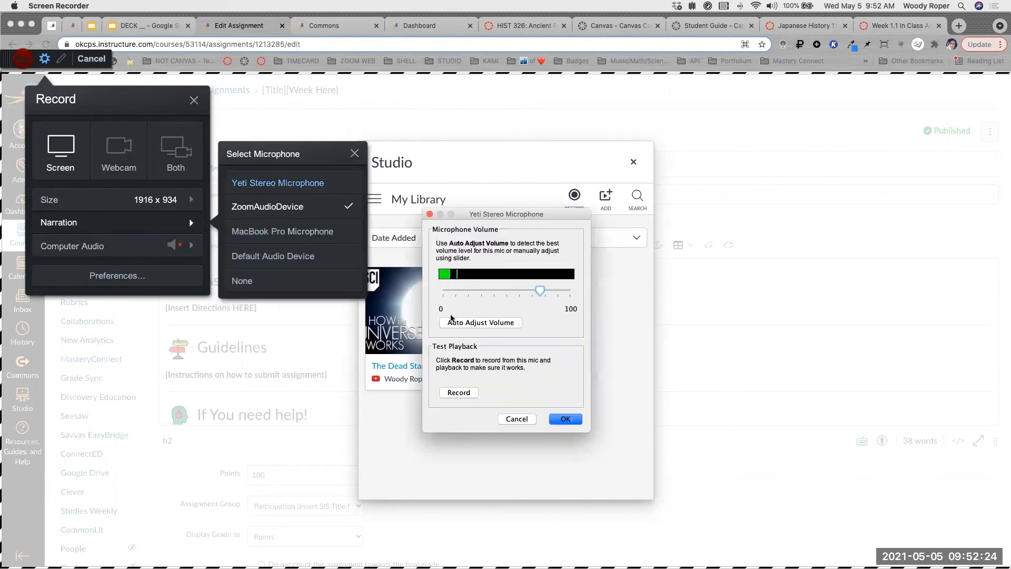
click(565, 419)
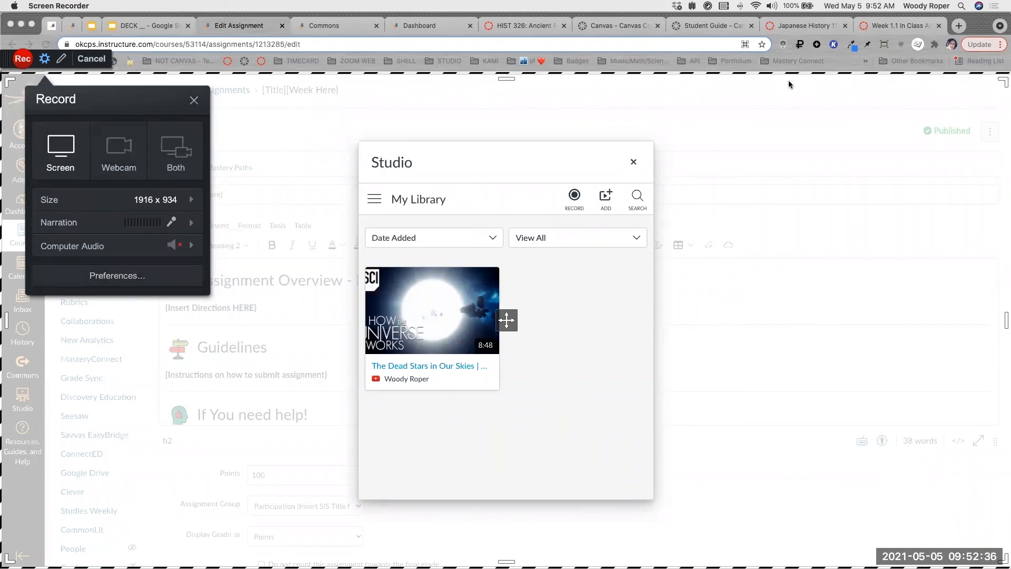
mouse_move(1004, 82)
mouse_down()
mouse_move(832, 169)
mouse_move(833, 132)
mouse_move(920, 67)
mouse_move(1004, 83)
mouse_up()
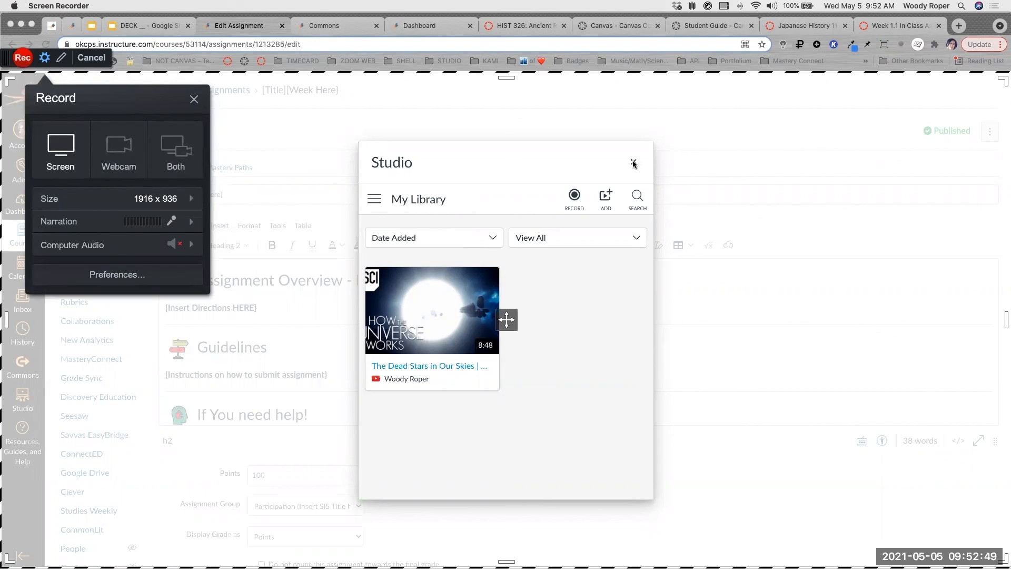
Close the Studio dialog without embedding a video, leaving the screen recorder open.
click(316, 344)
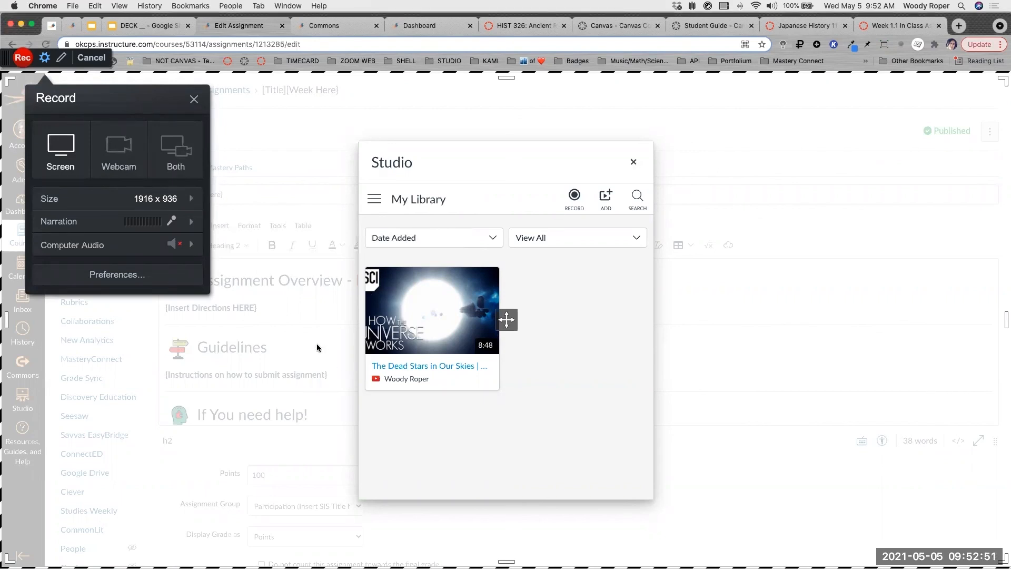
click(634, 163)
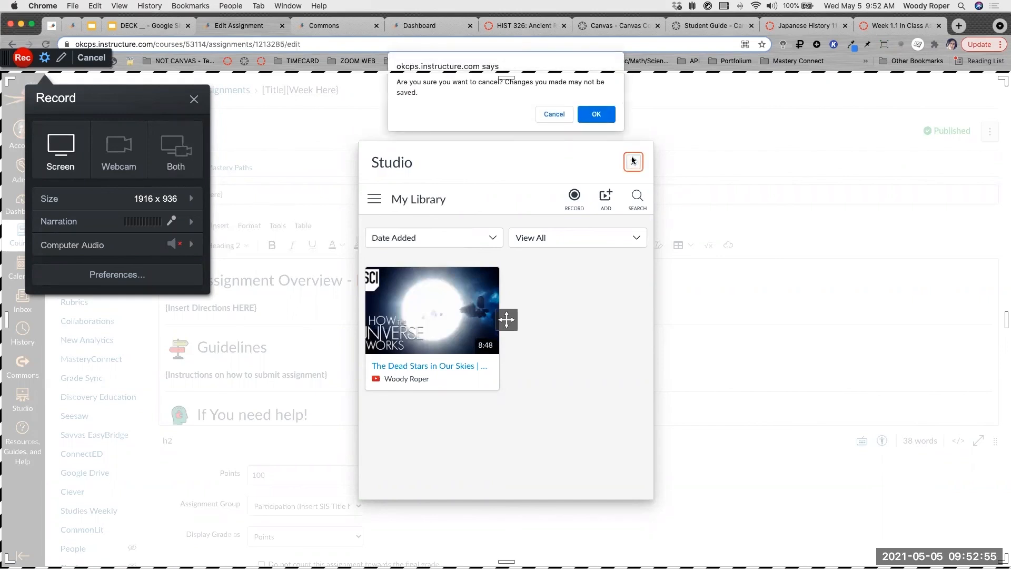
click(601, 113)
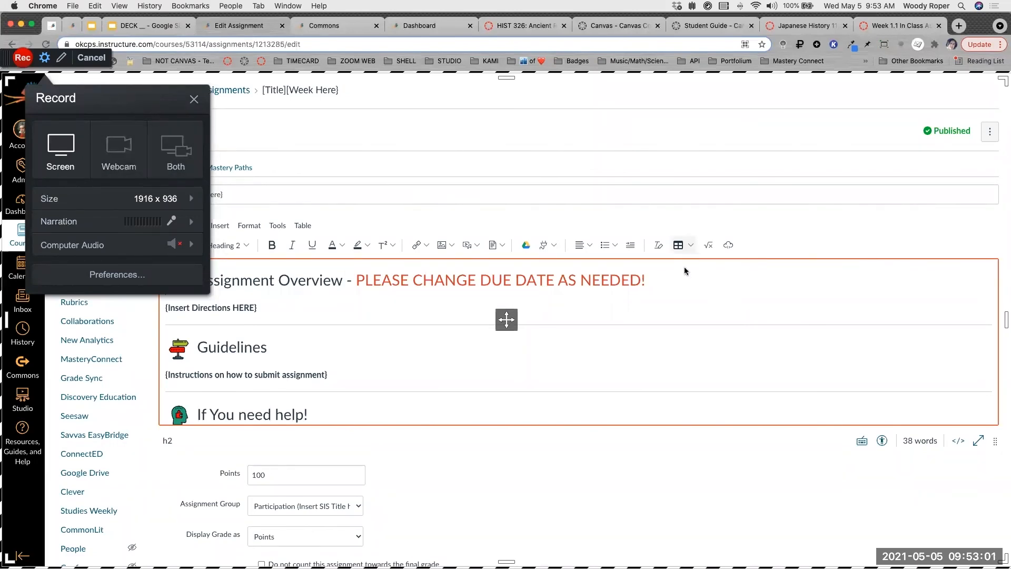
Save the template assignment and display it in Student View.
scroll(684, 266, down, 15)
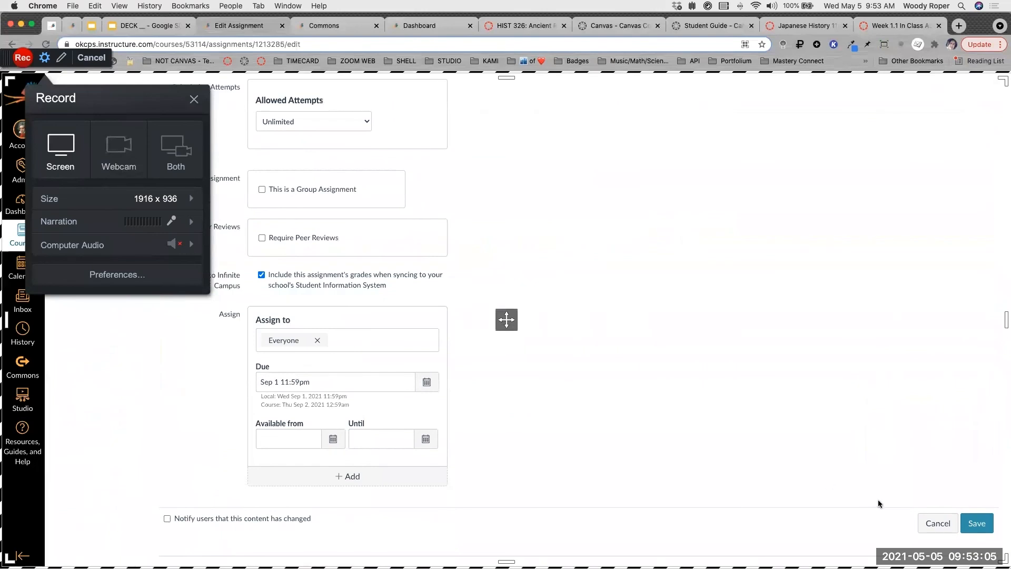
click(981, 523)
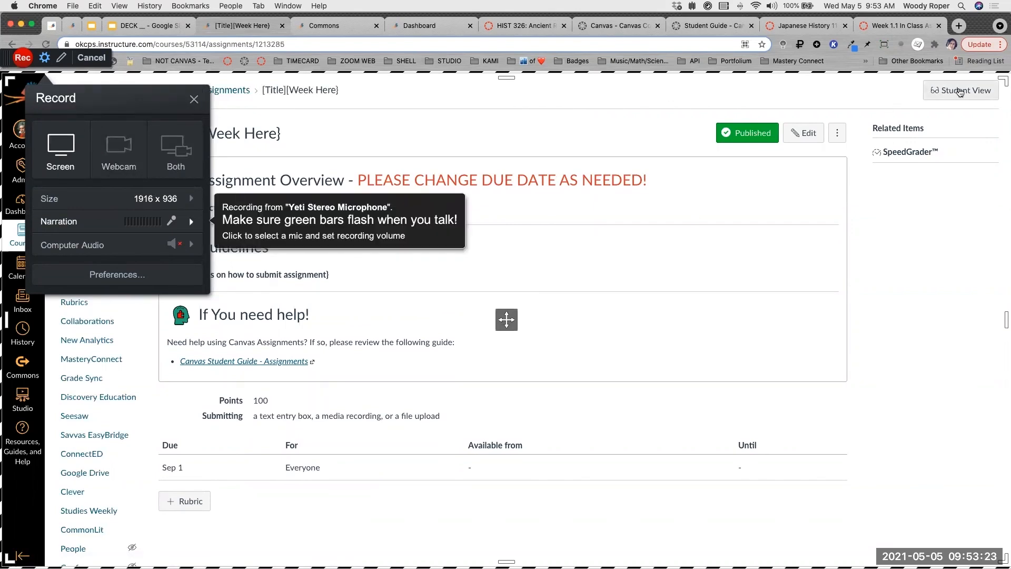
click(960, 93)
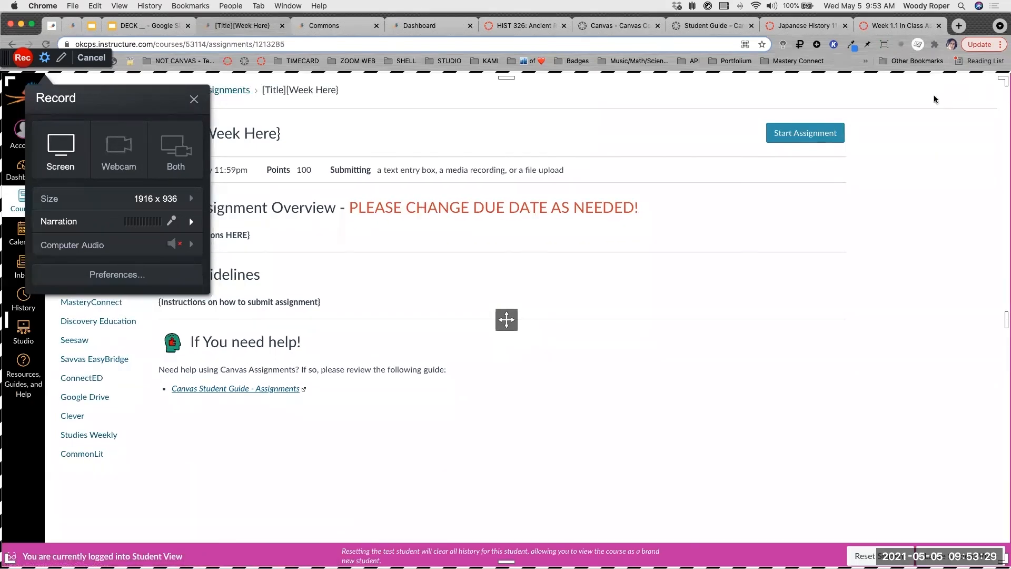
Start the screen recording, start the assignment as the test student, and open Studio from the additional submission tools.
click(24, 60)
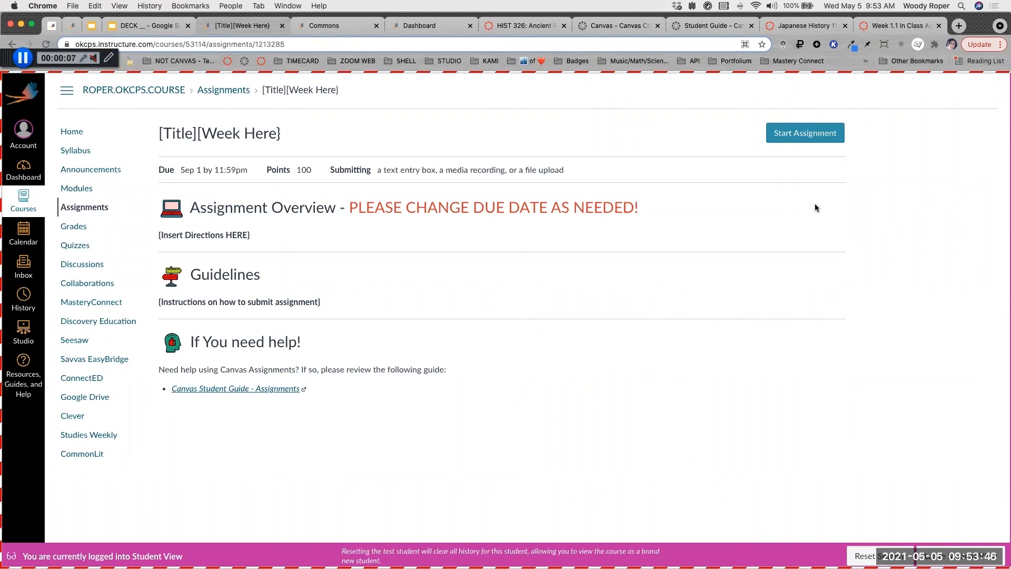
click(809, 140)
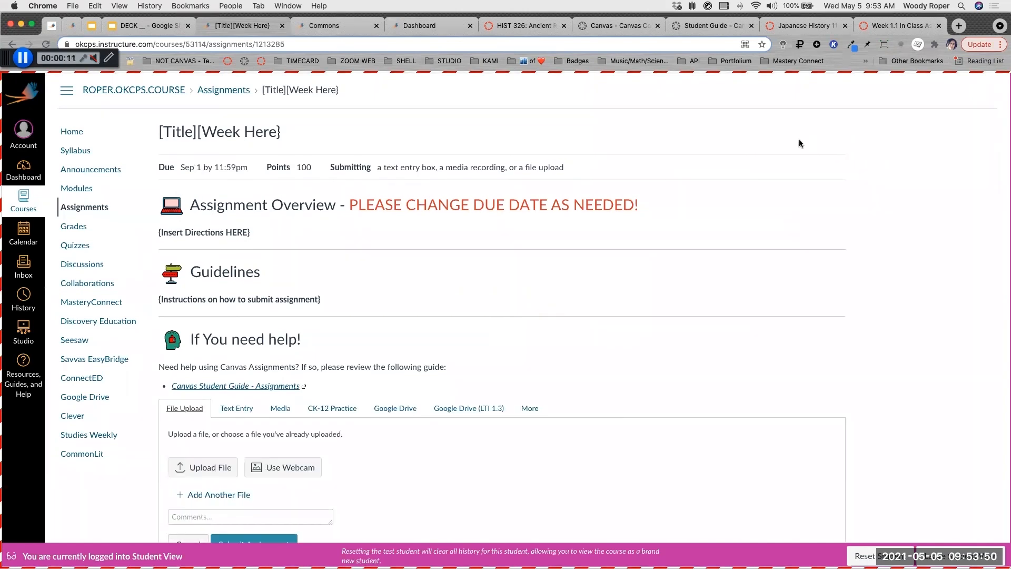
scroll(406, 289, down, 2)
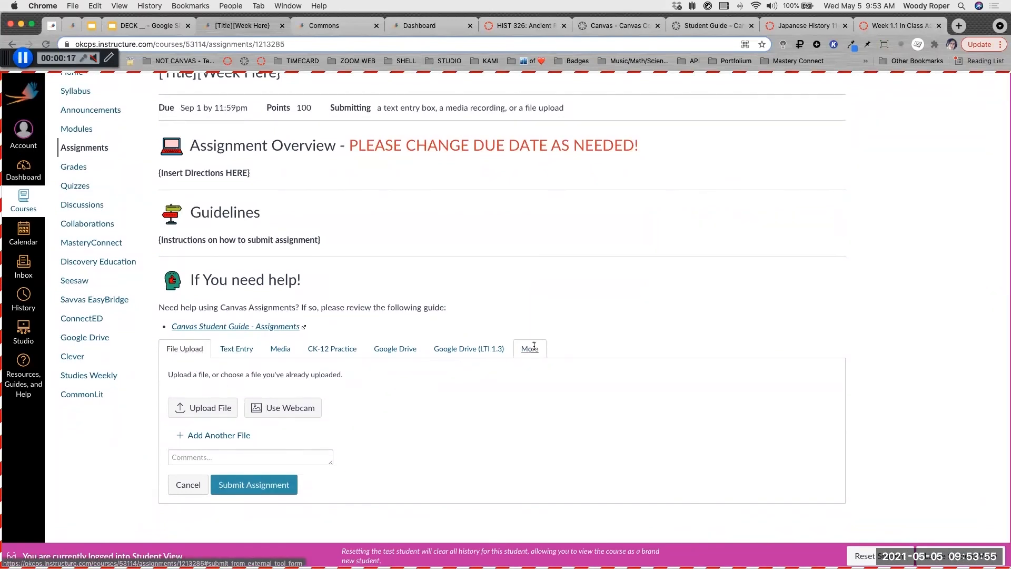
click(534, 347)
scroll(226, 411, down, 1)
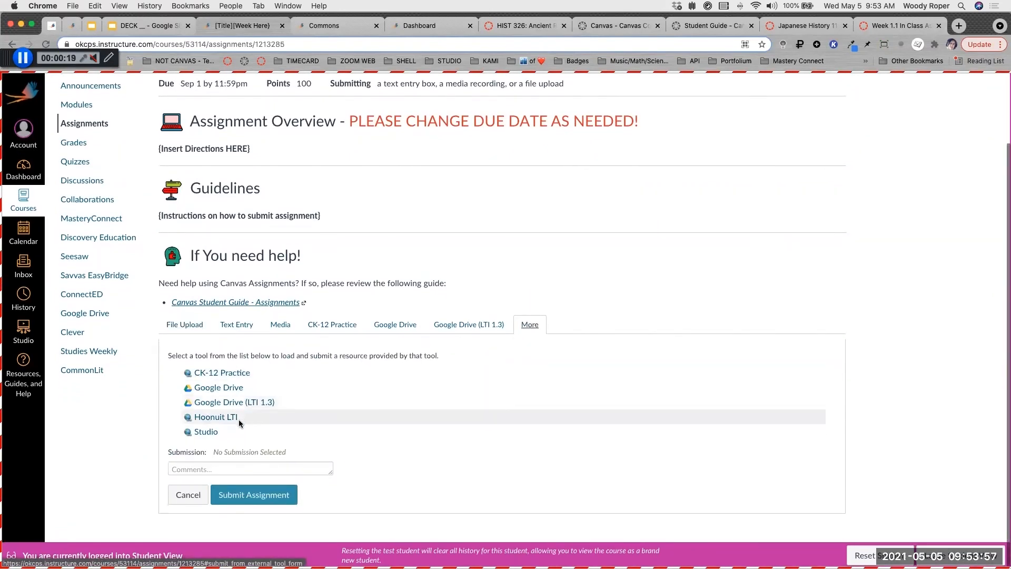
scroll(204, 435, up, 5)
scroll(202, 437, down, 5)
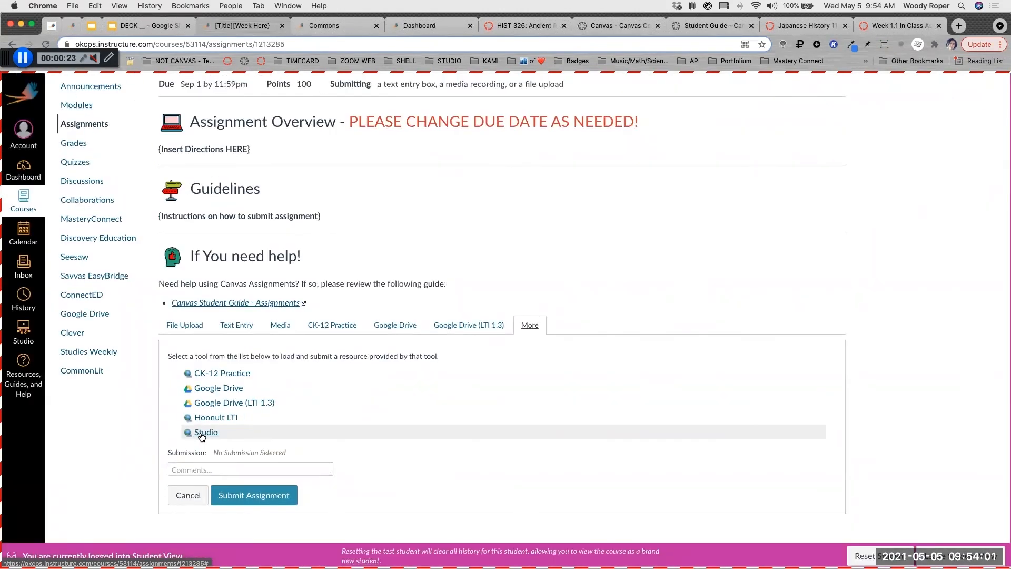
click(203, 433)
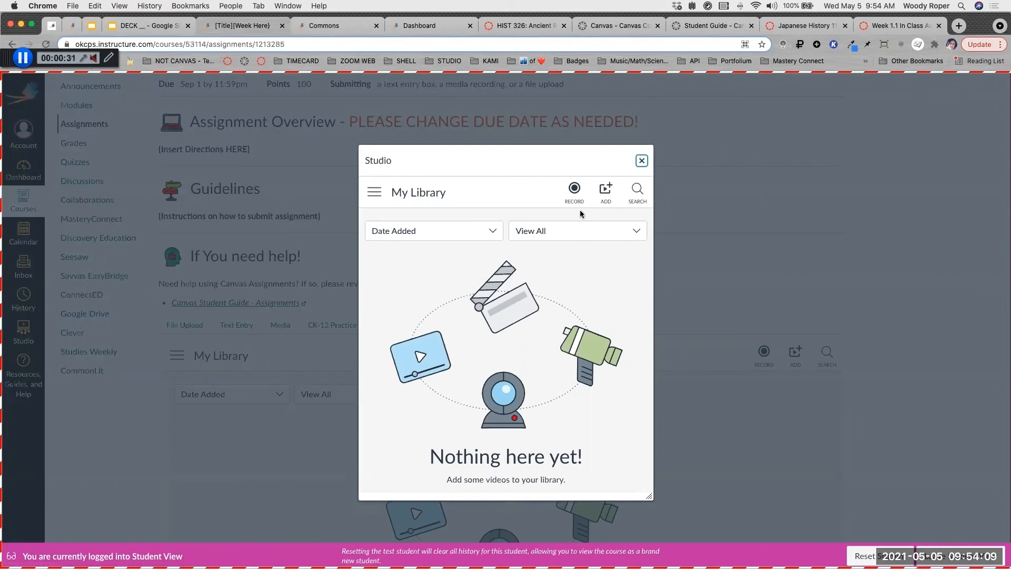
Record a webcam capture of a few seconds in the test student's Studio library and finish the recording.
click(576, 197)
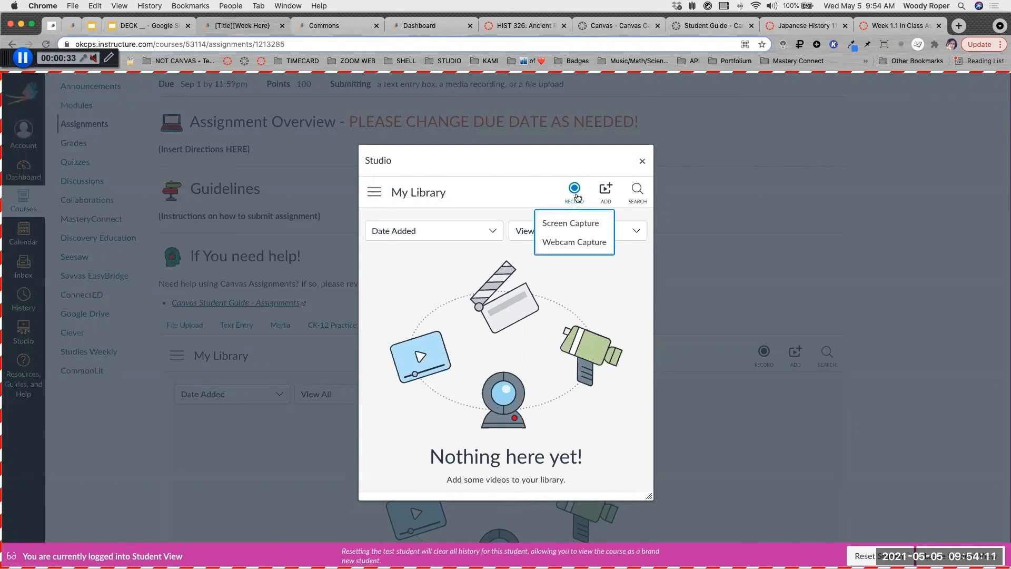
click(591, 244)
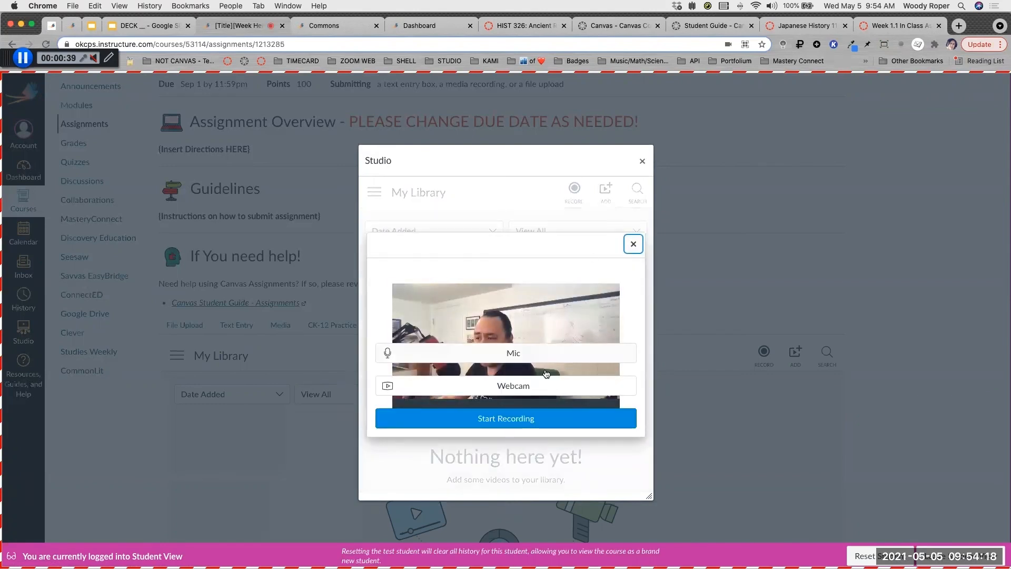
click(494, 419)
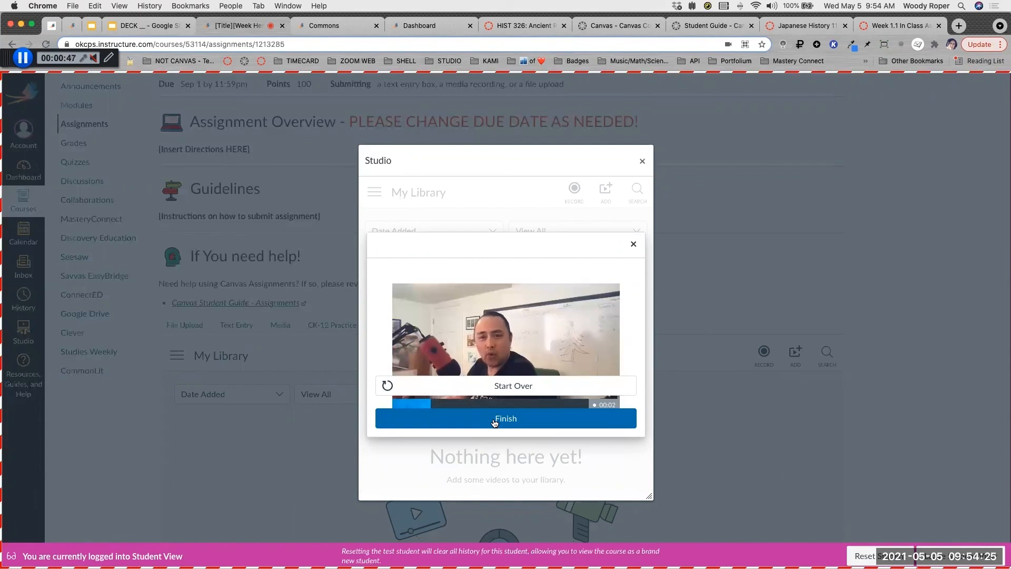
click(522, 422)
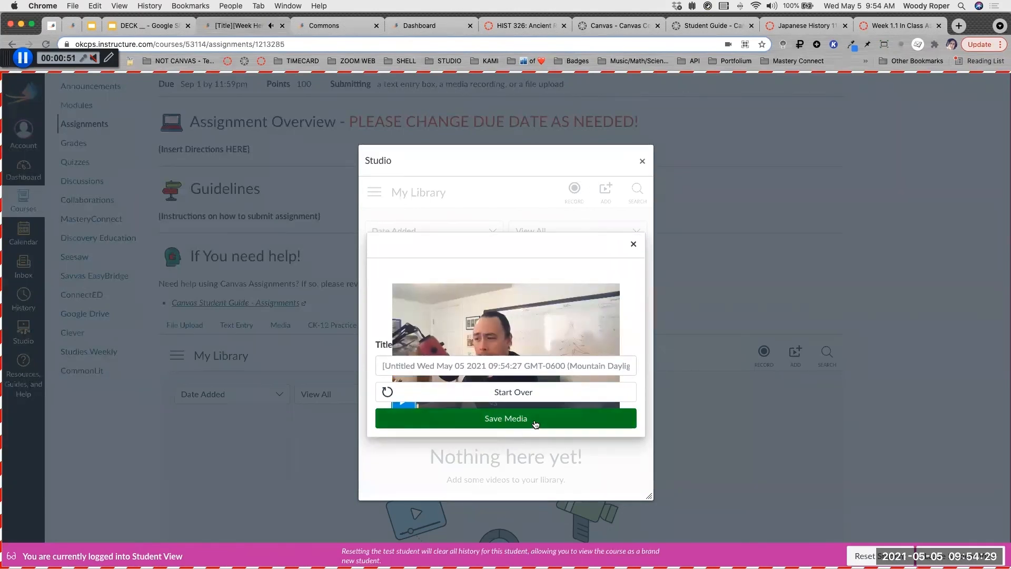
Save the webcam recording with the title "Title" and select it from the library for embedding in the submission.
click(536, 368)
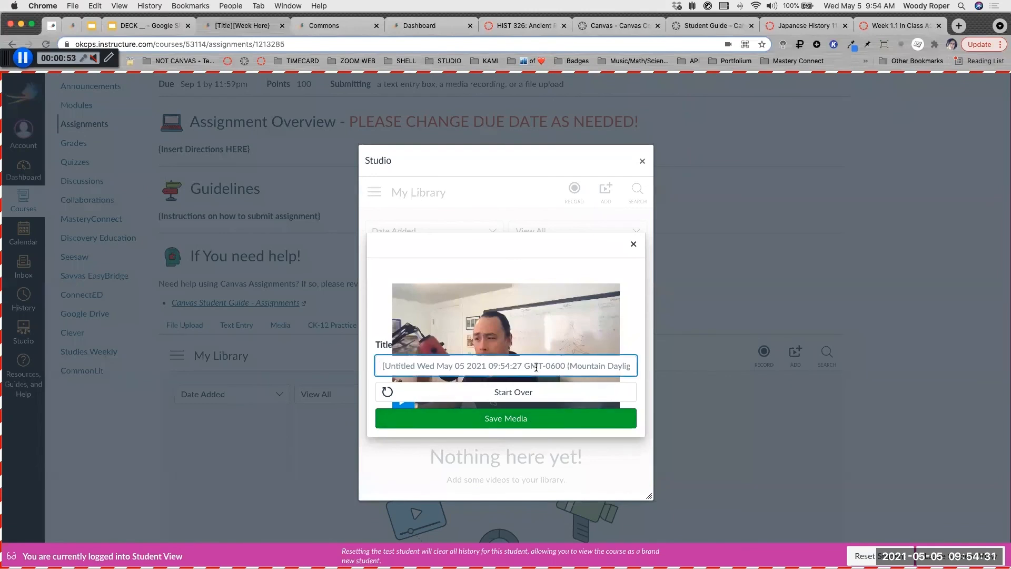
text(Title)
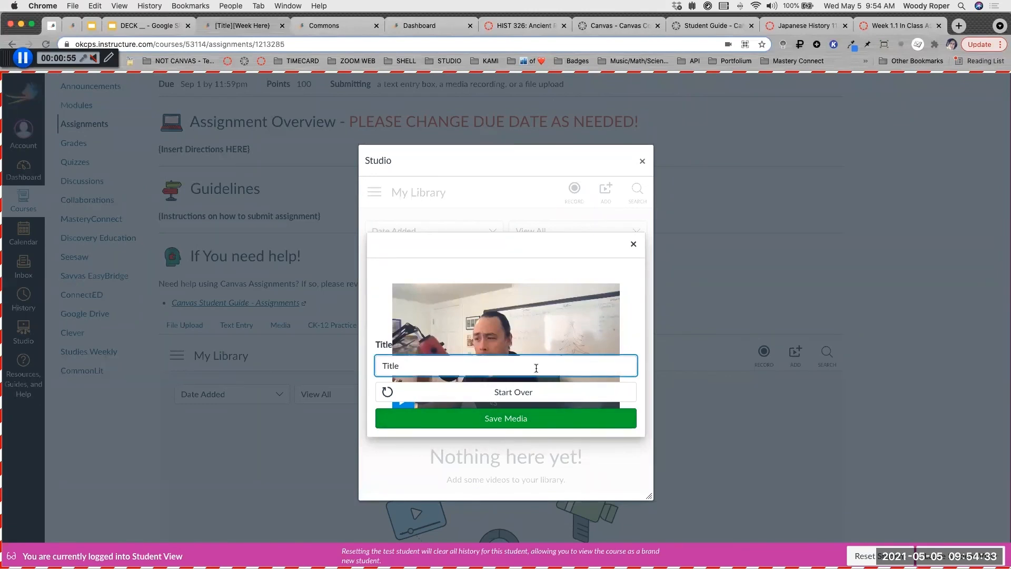
click(539, 418)
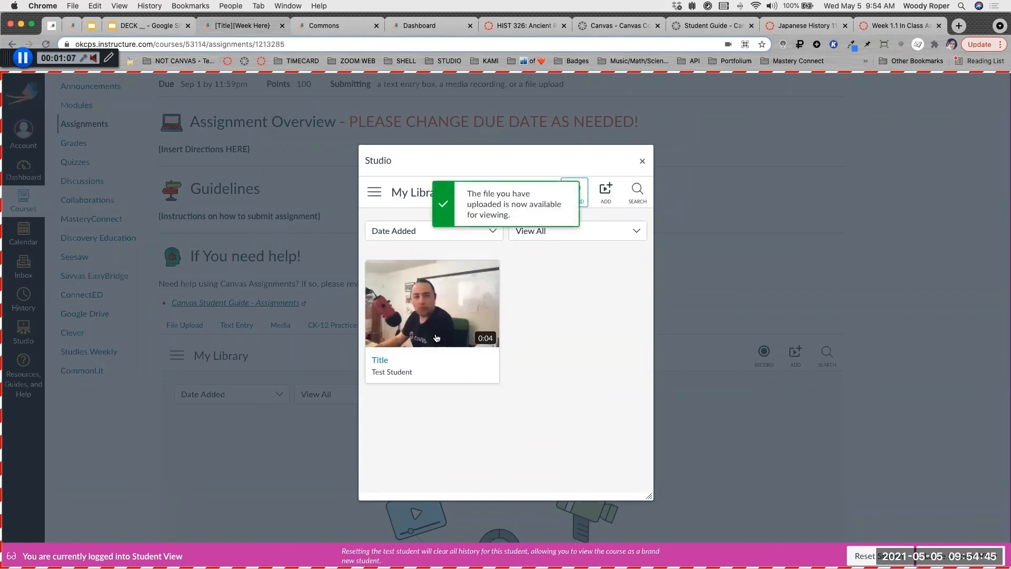
click(442, 301)
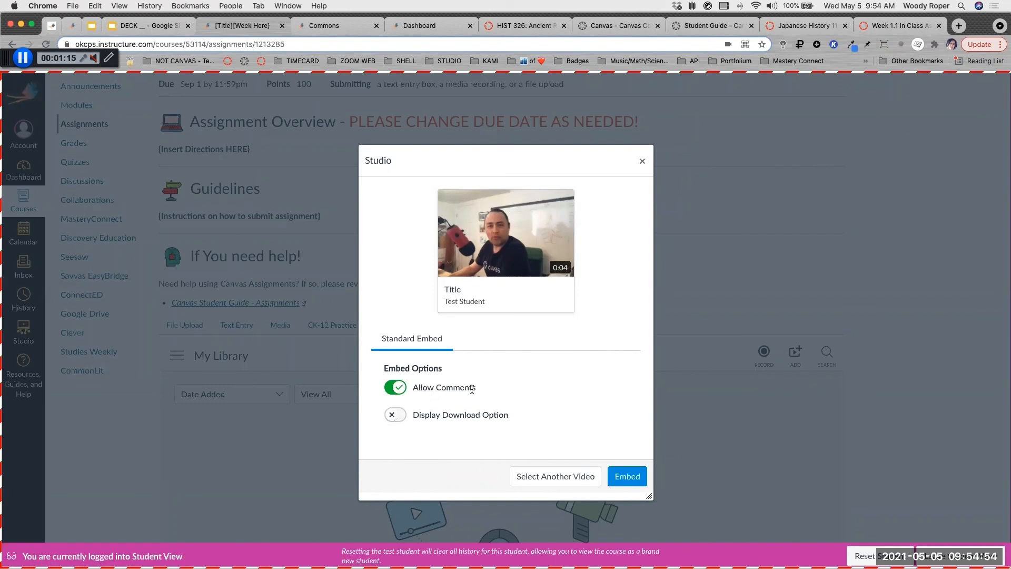
Embed the selected Studio video in the test student's submission and submit the assignment.
click(396, 393)
click(636, 478)
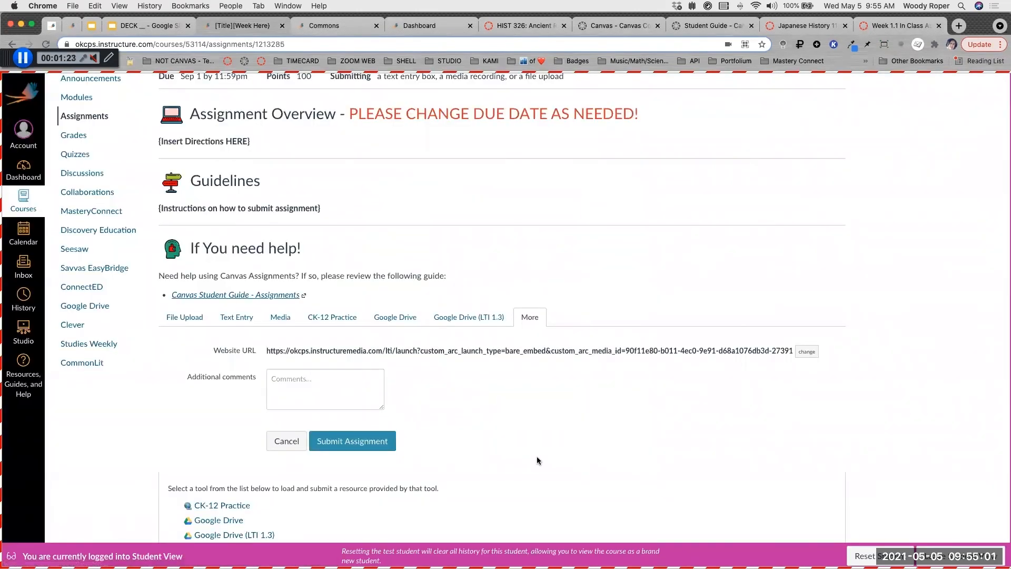
scroll(536, 456, down, 4)
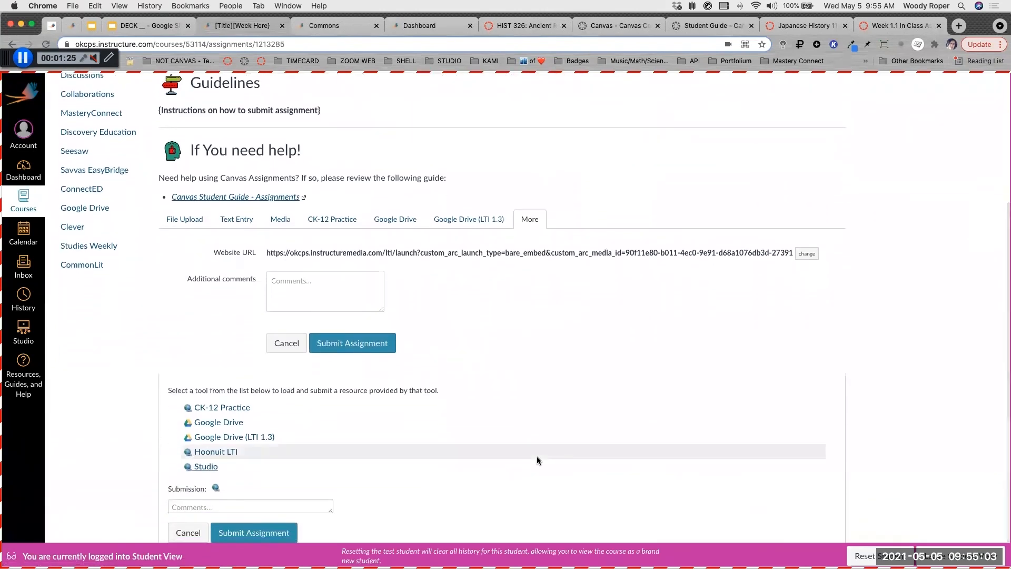
scroll(536, 456, down, 2)
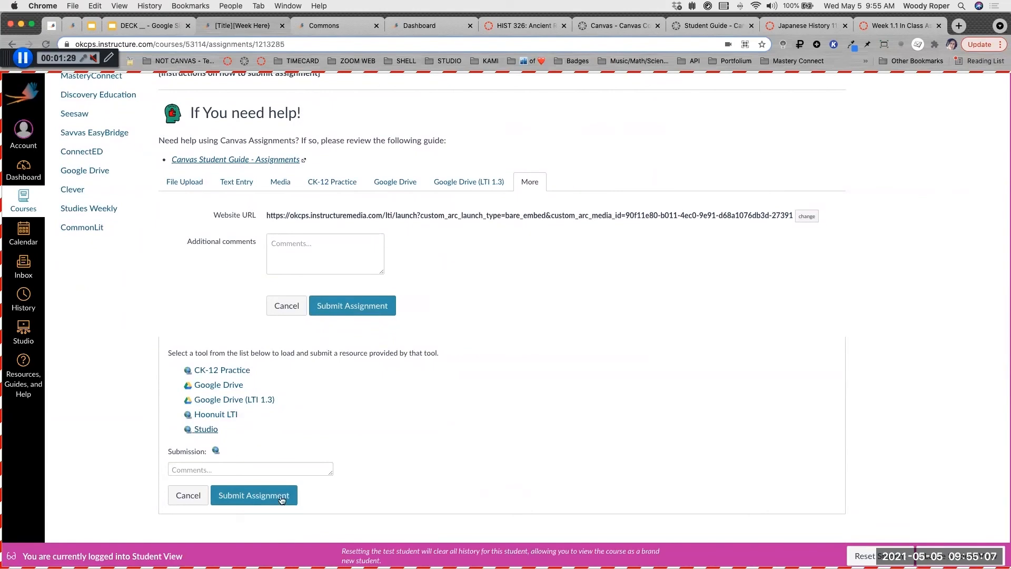
click(326, 312)
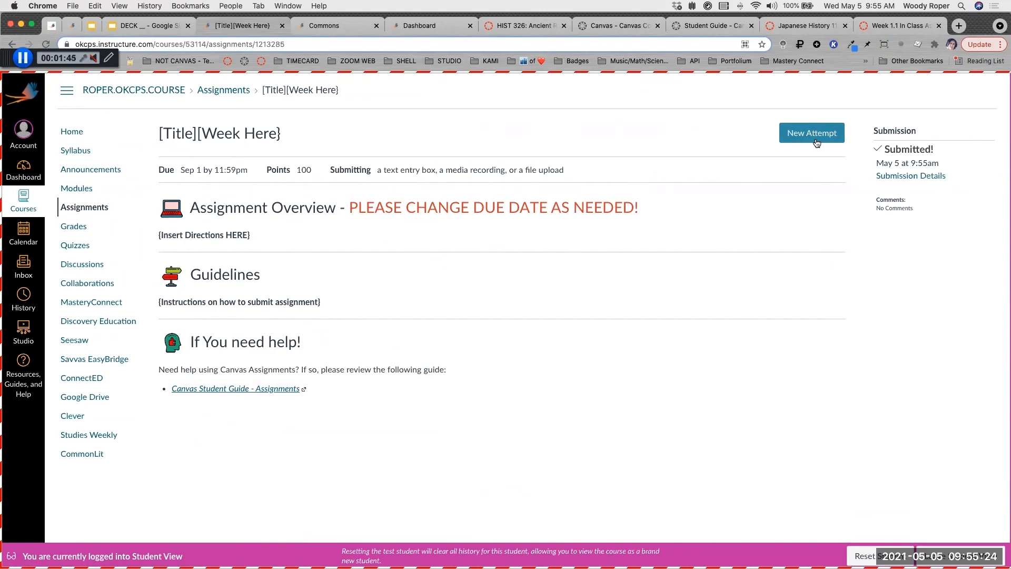
Stop the screen recording and upload it to Studio with the title "Studio Sub Instructions".
click(21, 57)
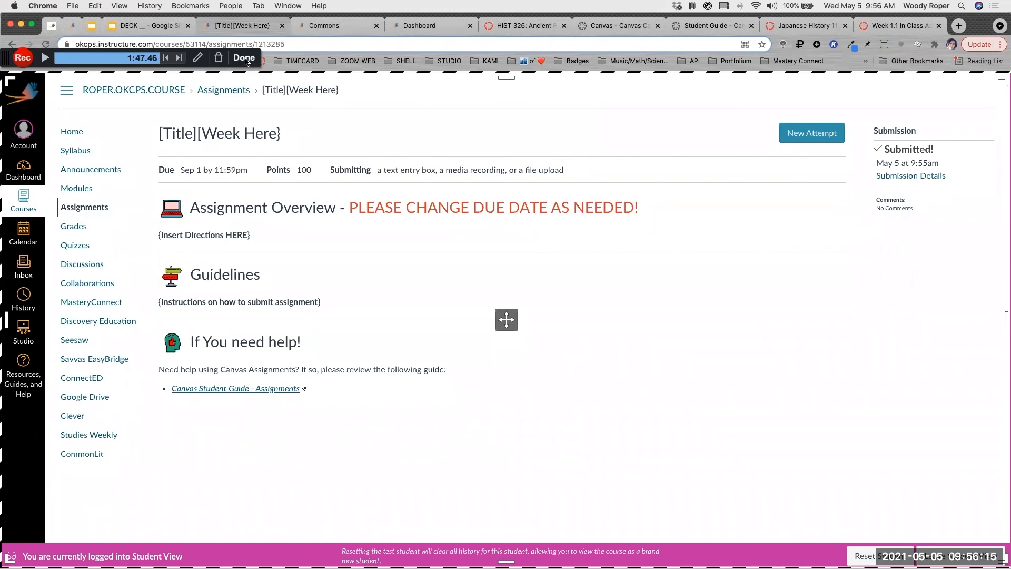
click(243, 58)
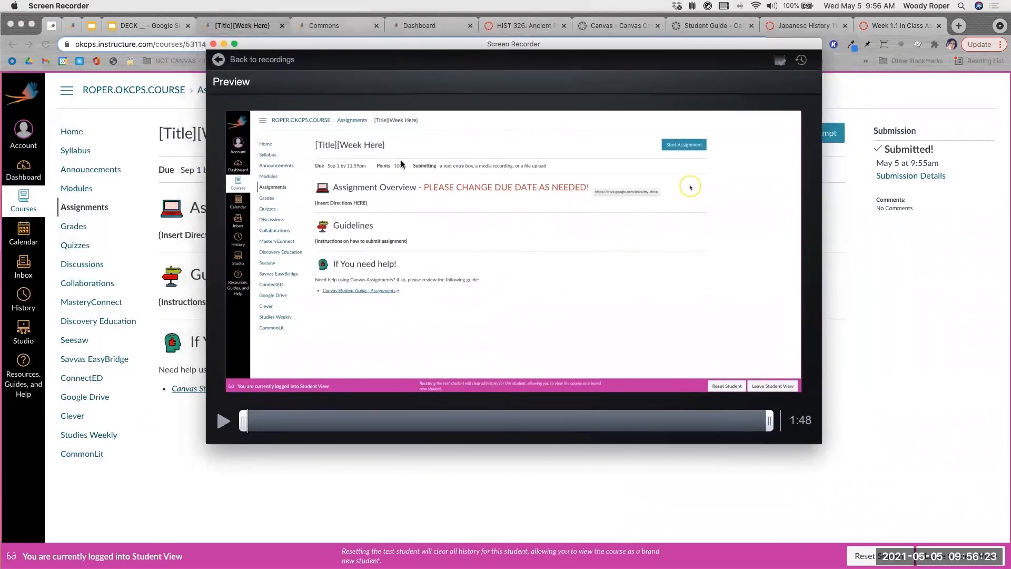
click(721, 243)
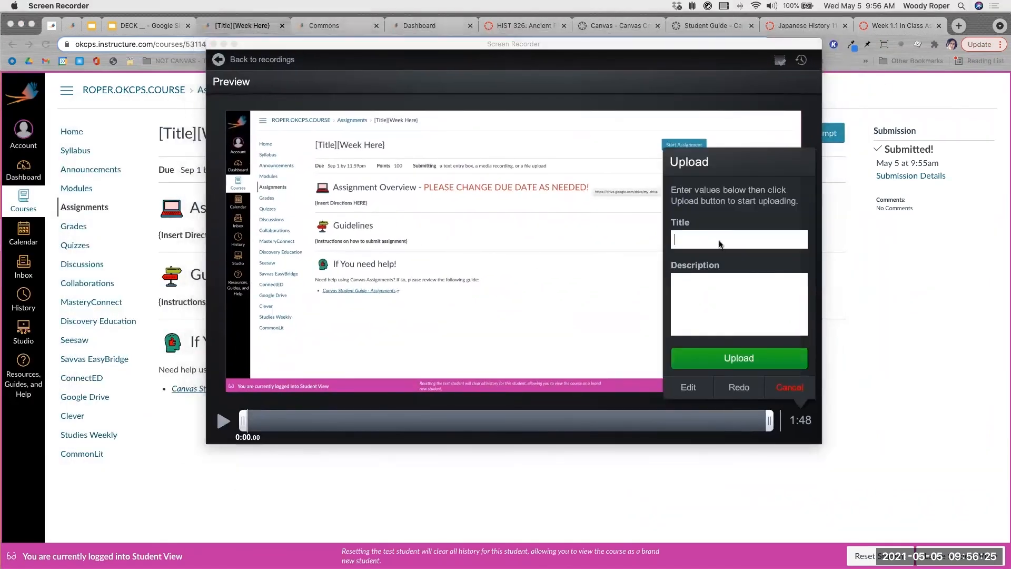
text(Studio Sub Instrc)
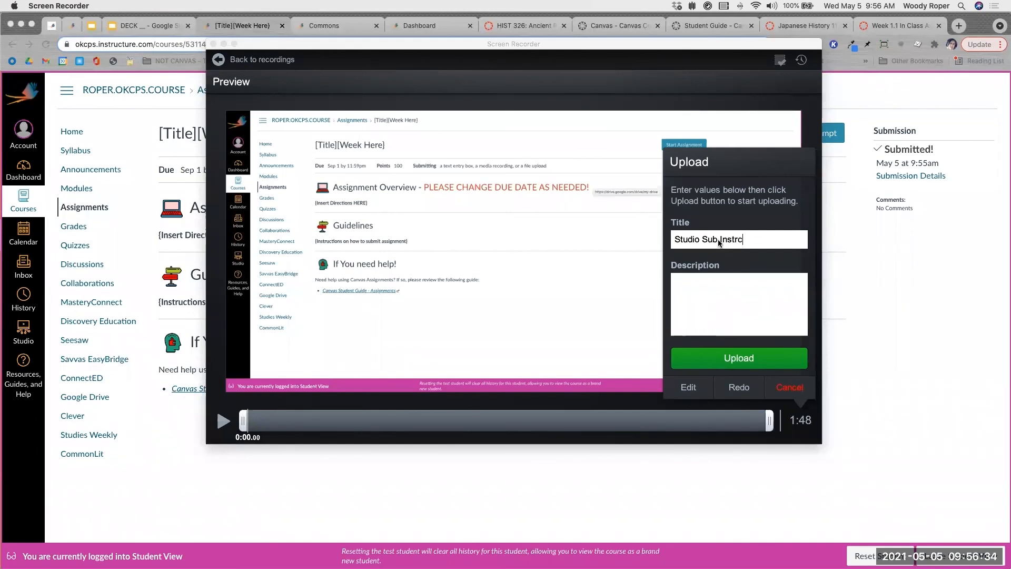
key(BackSpace)
text(uctions)
click(737, 359)
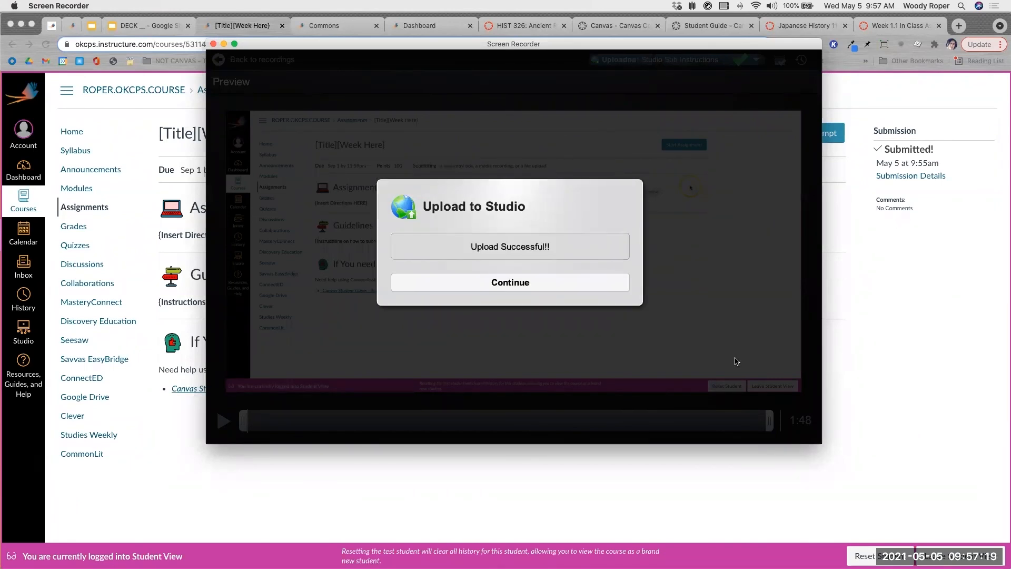
click(539, 285)
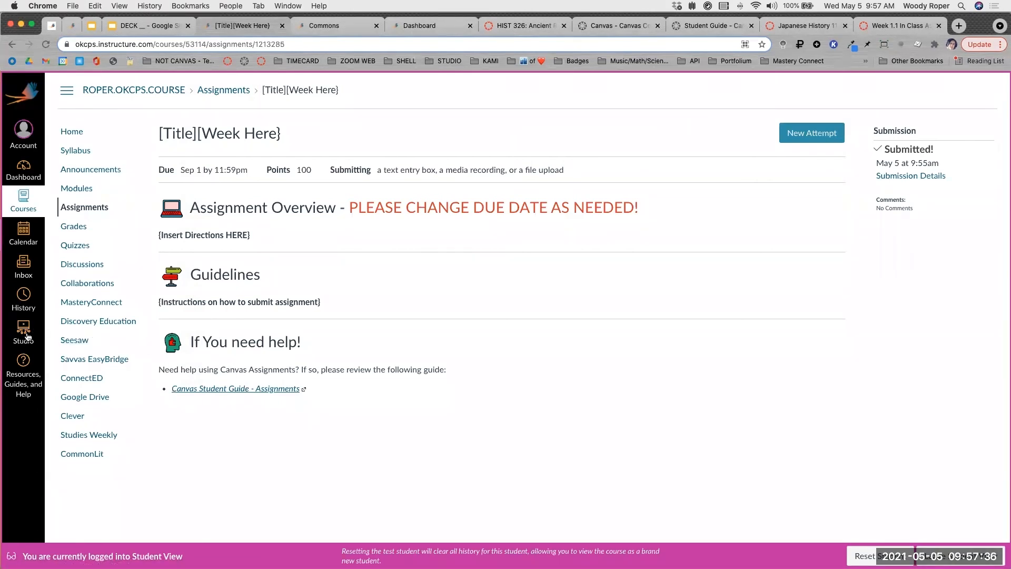
Leave Student View and display the teacher's own Studio library.
click(25, 335)
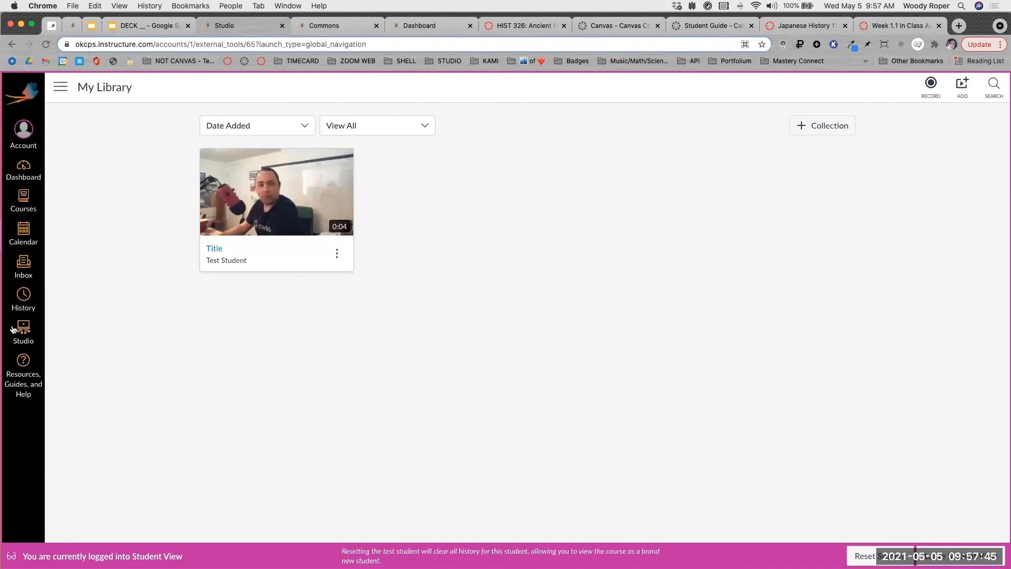
click(12, 45)
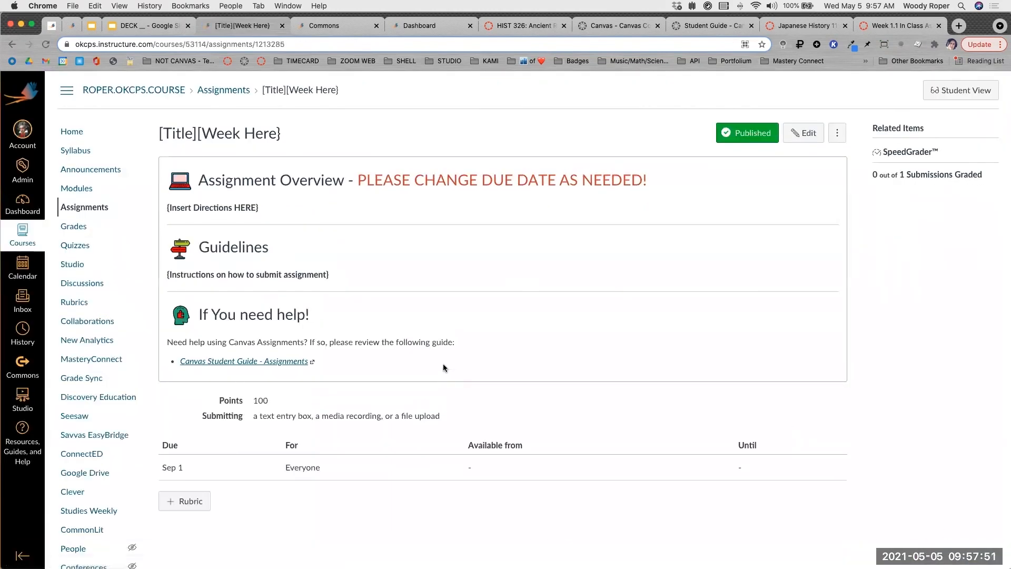
click(21, 402)
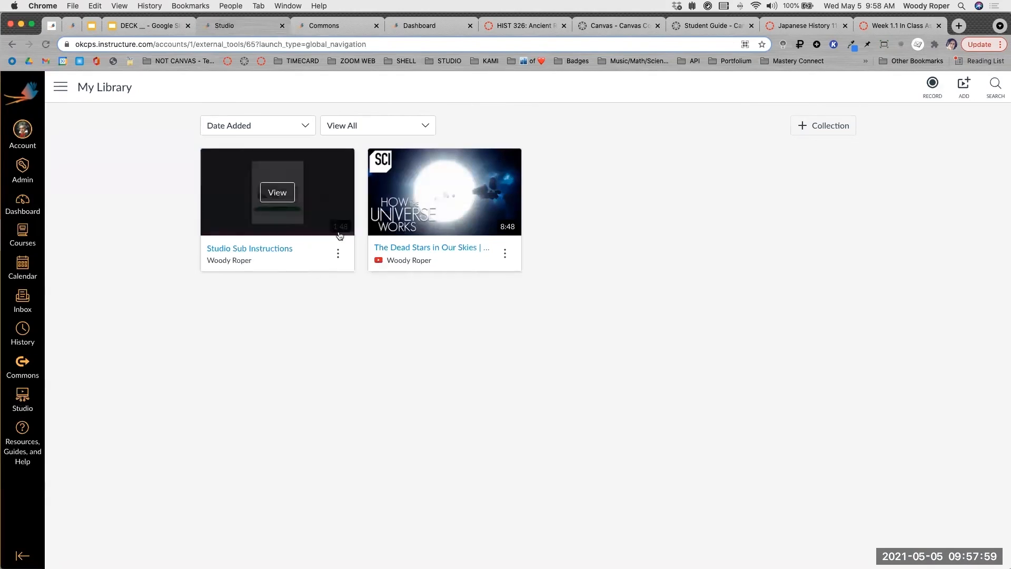
mouse_move(279, 191)
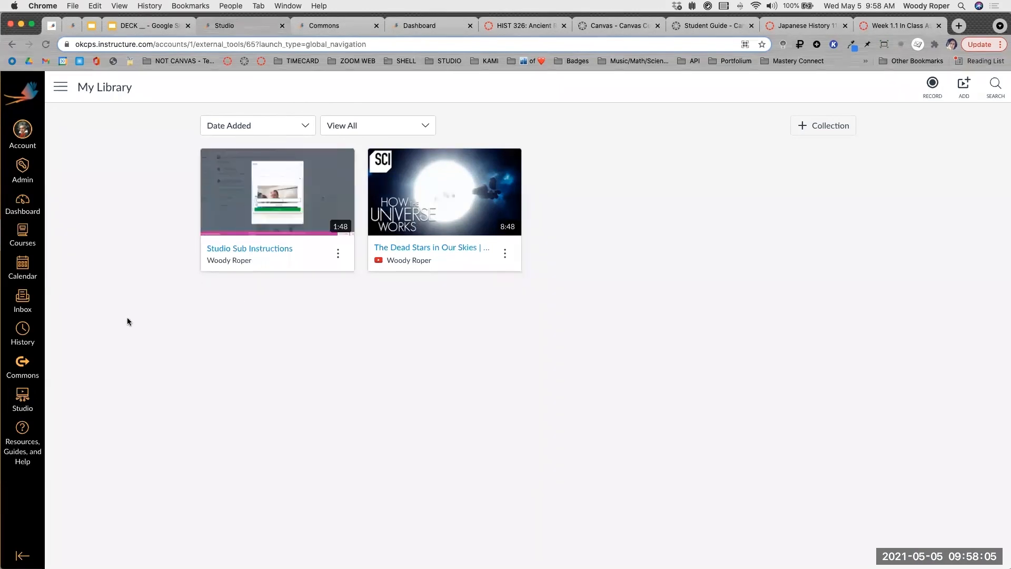
Create a public link for the "Studio Sub Instructions" video and copy its embed code.
click(338, 256)
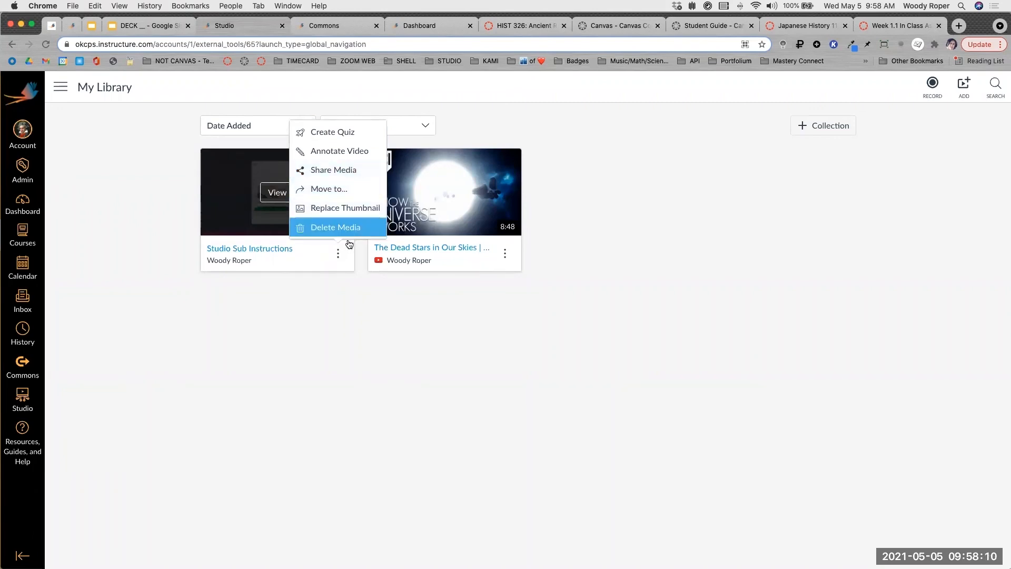
click(343, 171)
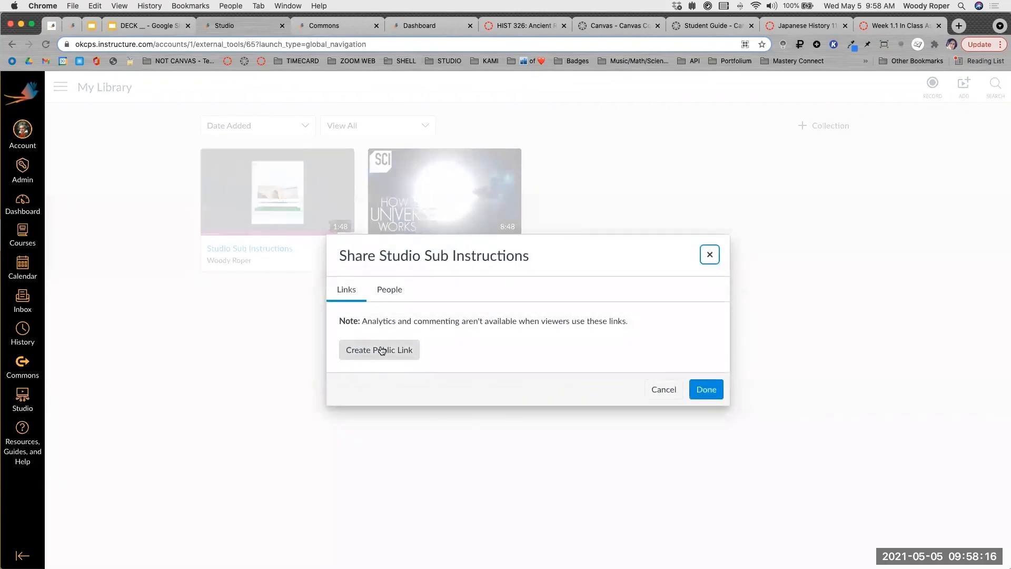
click(382, 351)
click(371, 377)
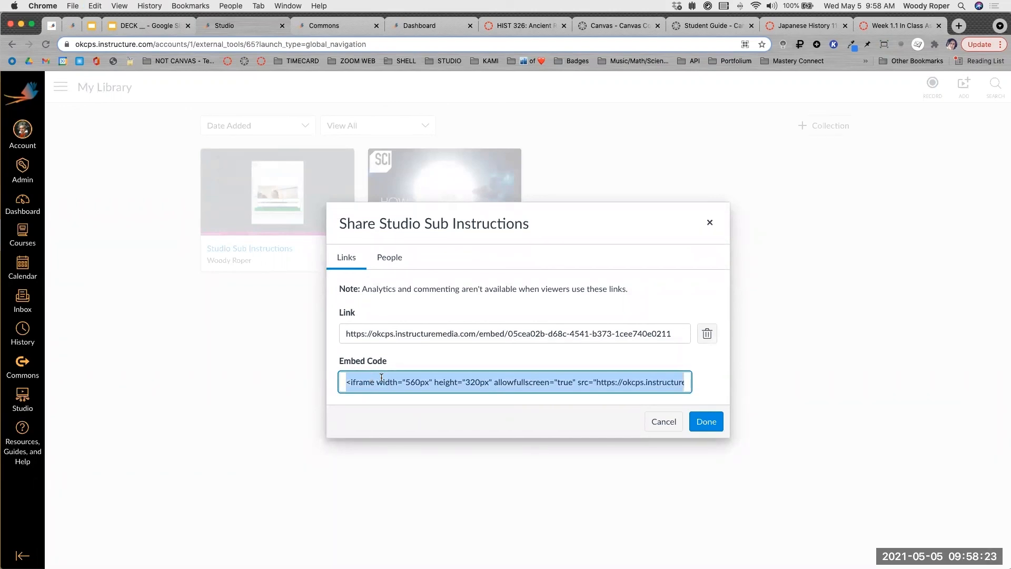
click(714, 423)
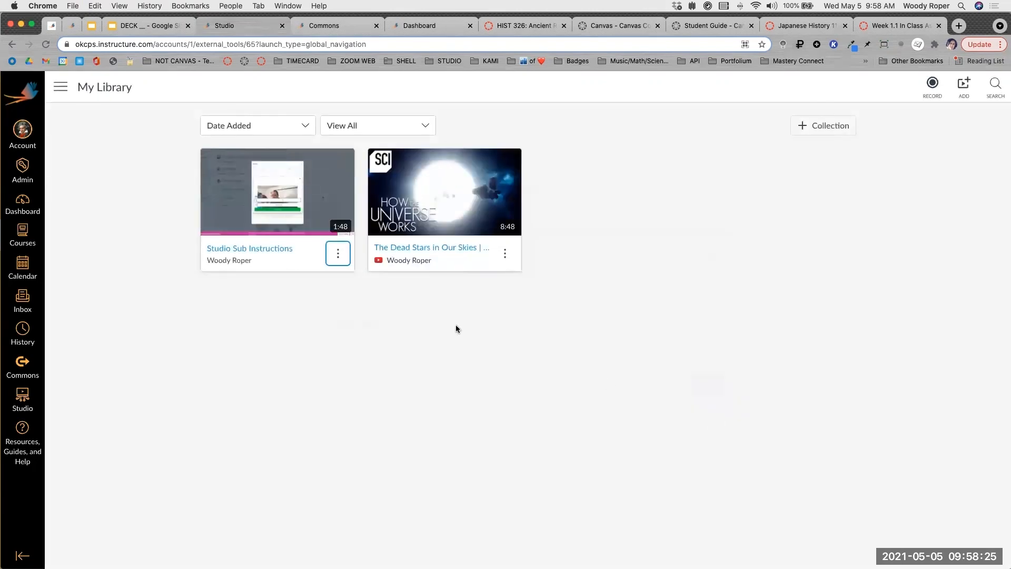
Return to the template assignment, open it for editing, and add an empty line below the Guidelines placeholder text.
right_click(11, 47)
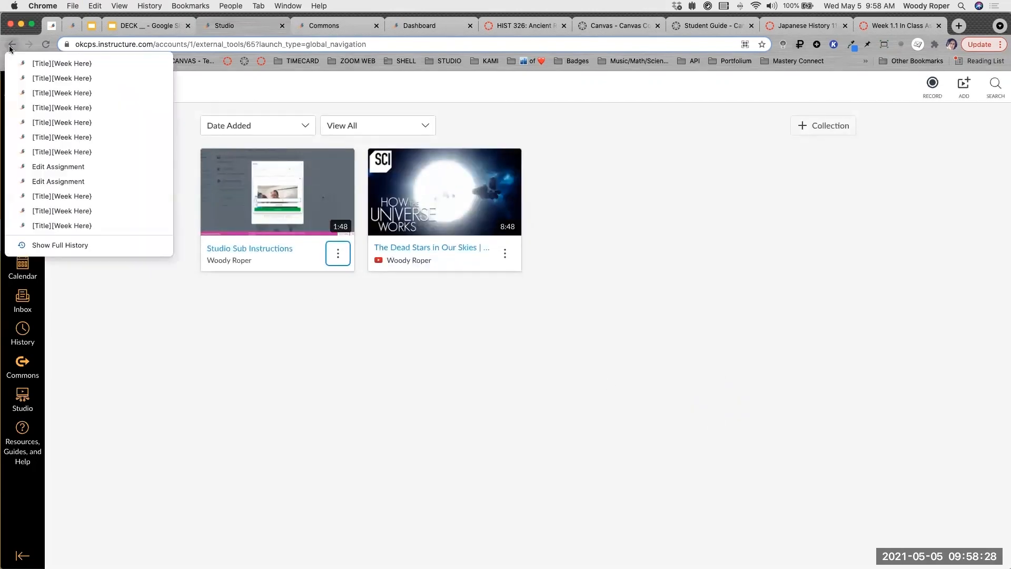
click(39, 65)
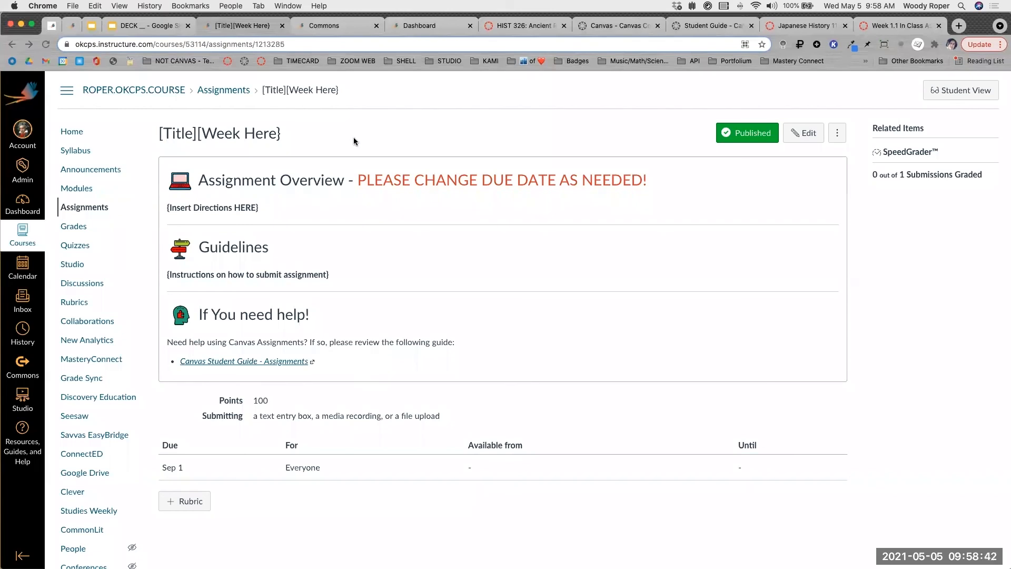
click(795, 133)
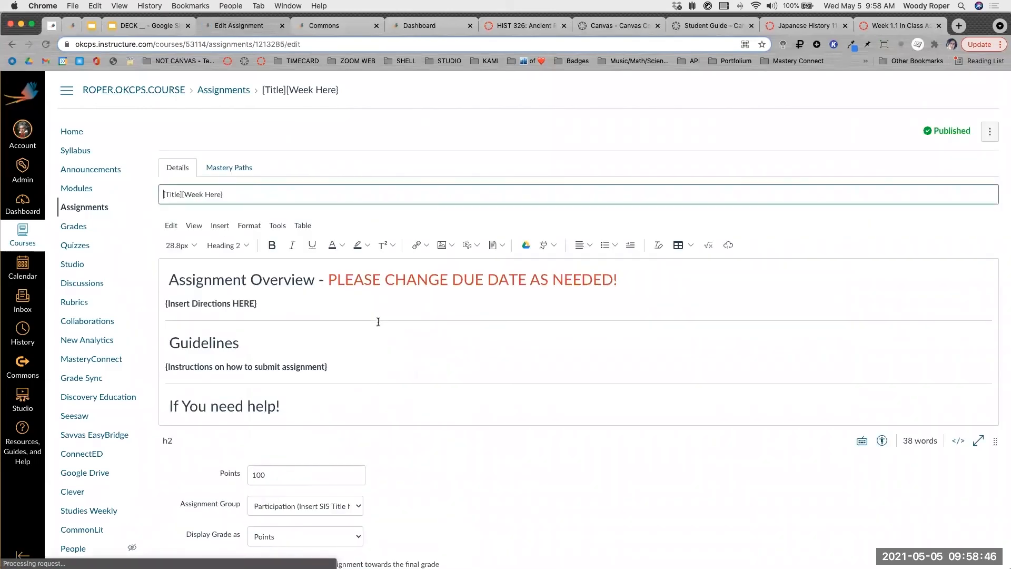
click(351, 374)
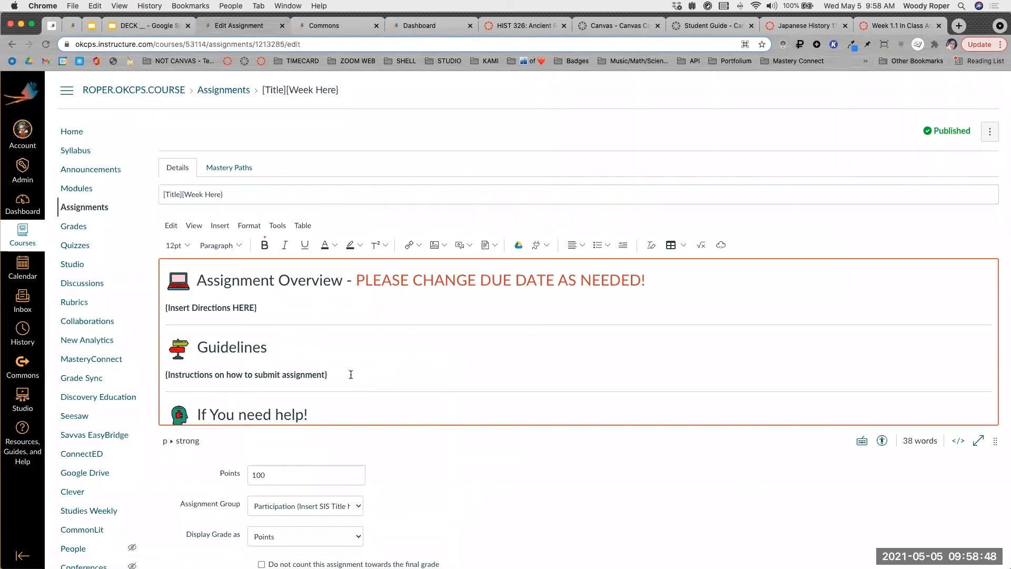
key(Return)
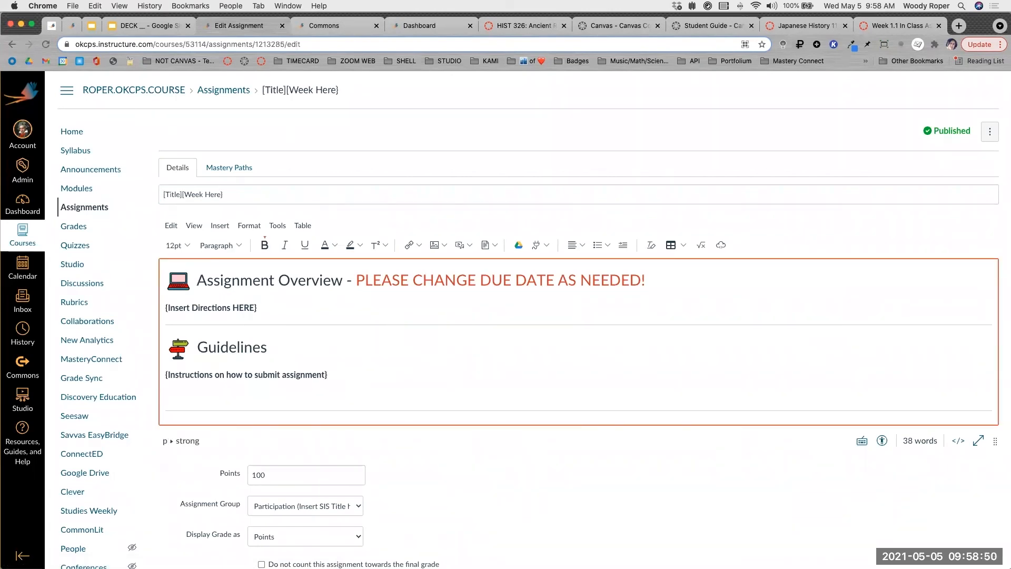
Embed the Studio video in the Guidelines section using the copied embed code and save the assignment.
click(226, 226)
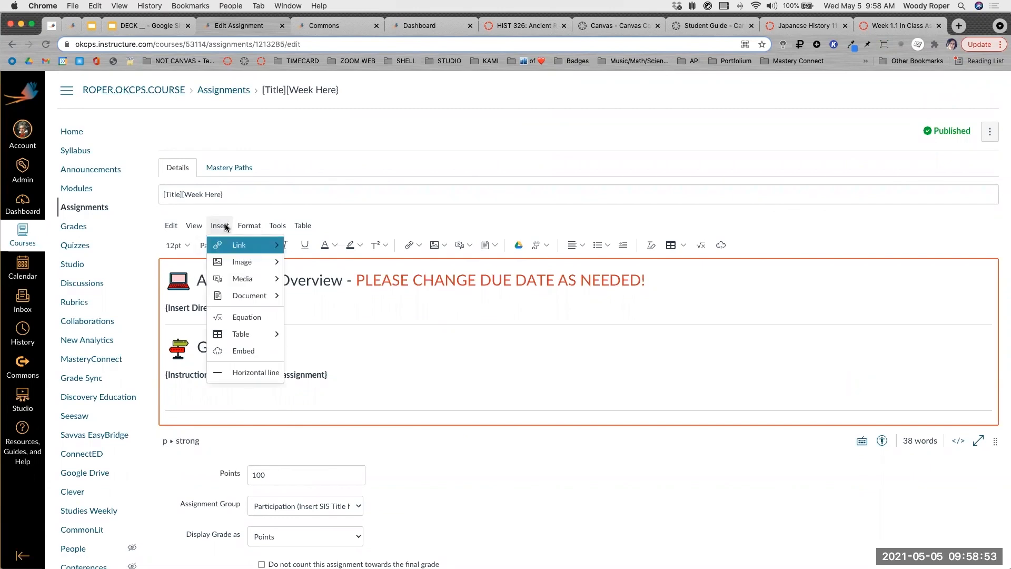
click(240, 350)
click(346, 335)
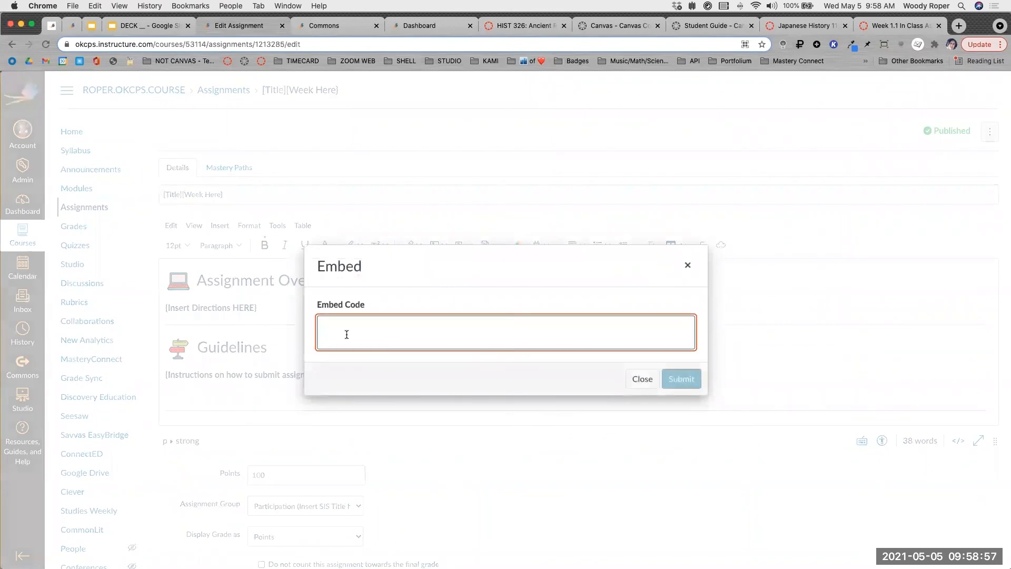
key(super+v)
click(682, 383)
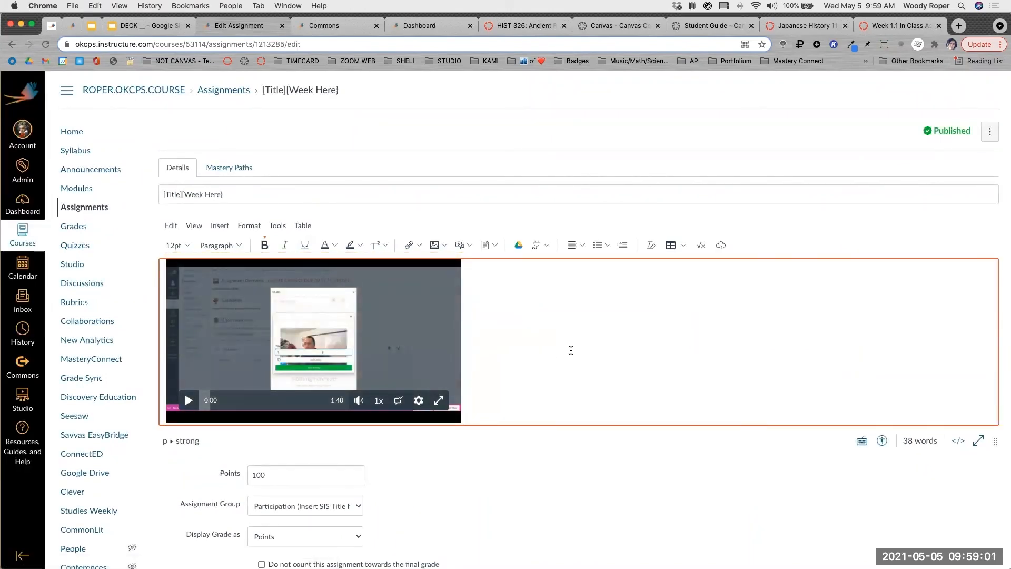
scroll(571, 350, up, 3)
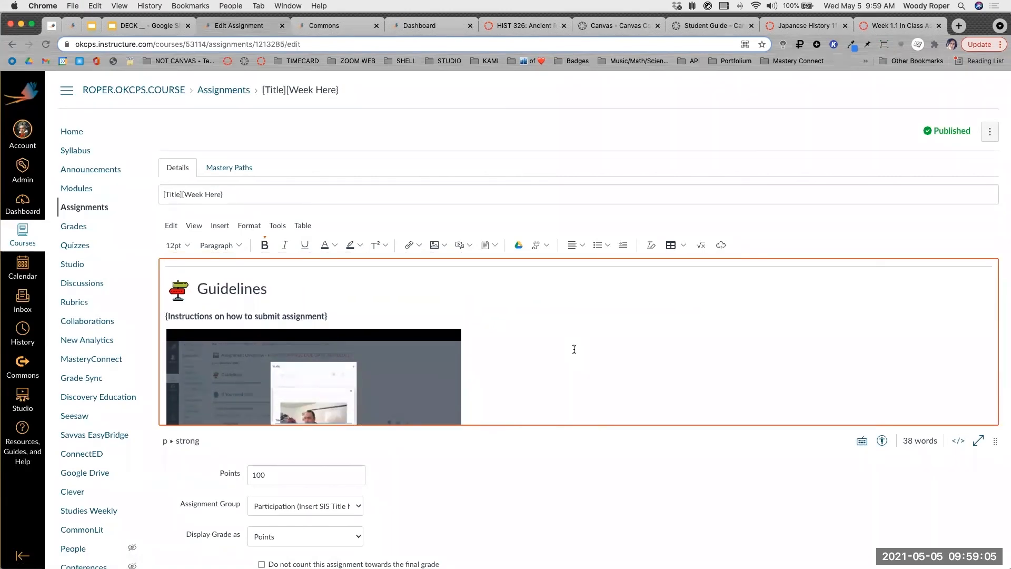
scroll(574, 349, down, 20)
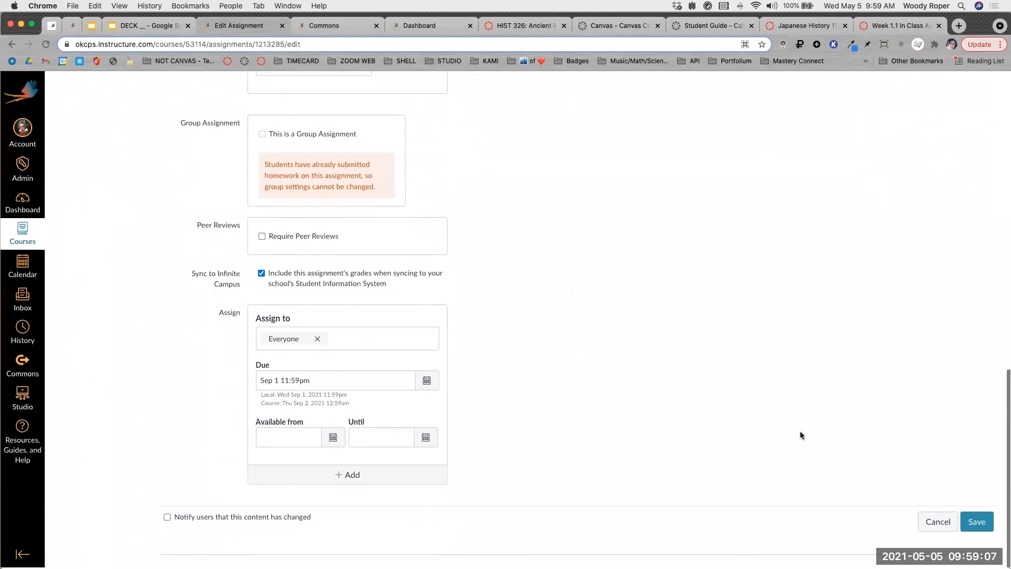
click(978, 522)
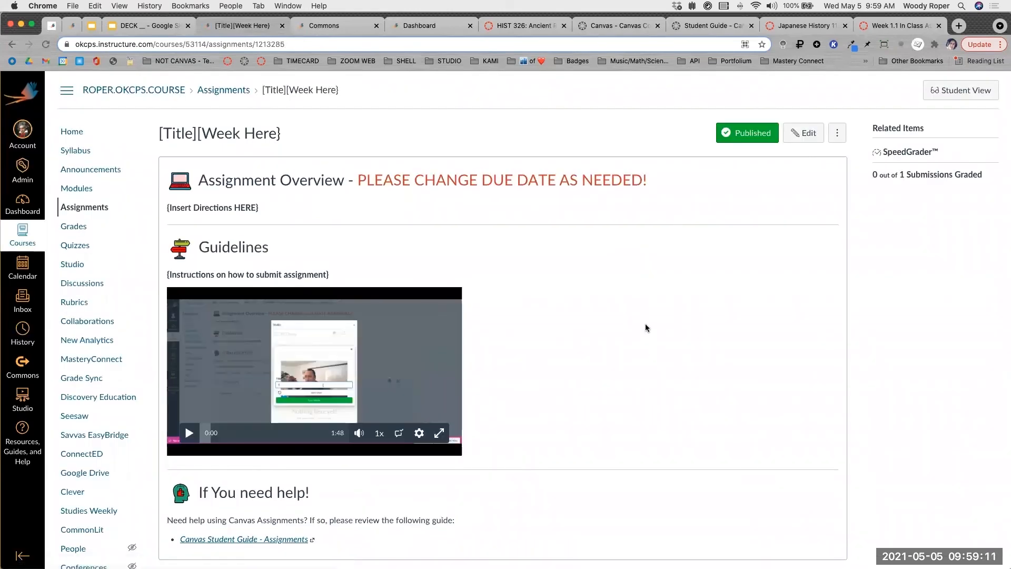
Play the embedded instruction video in the Guidelines section at a lower volume and watch it in full screen.
click(189, 433)
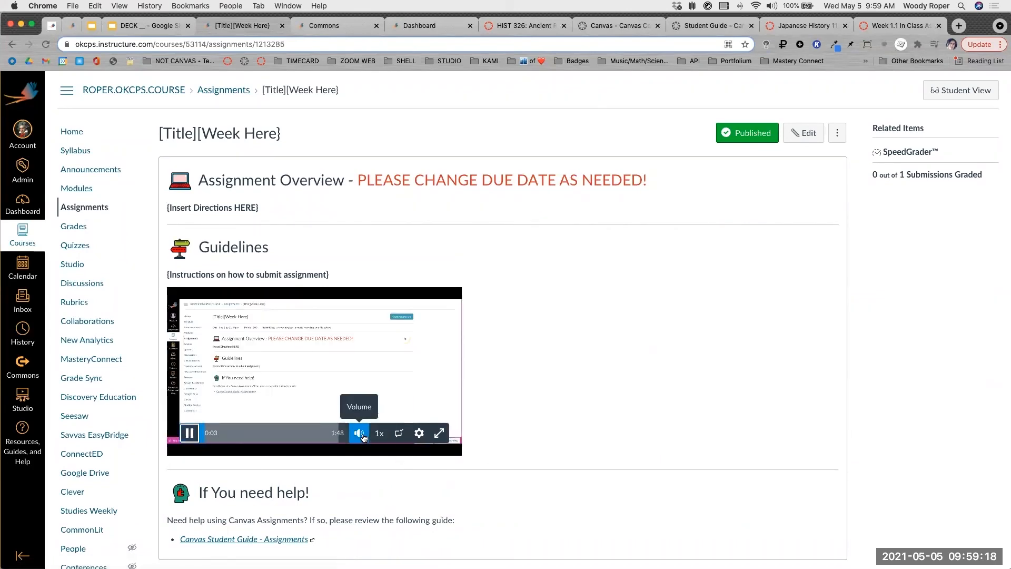
mouse_move(363, 435)
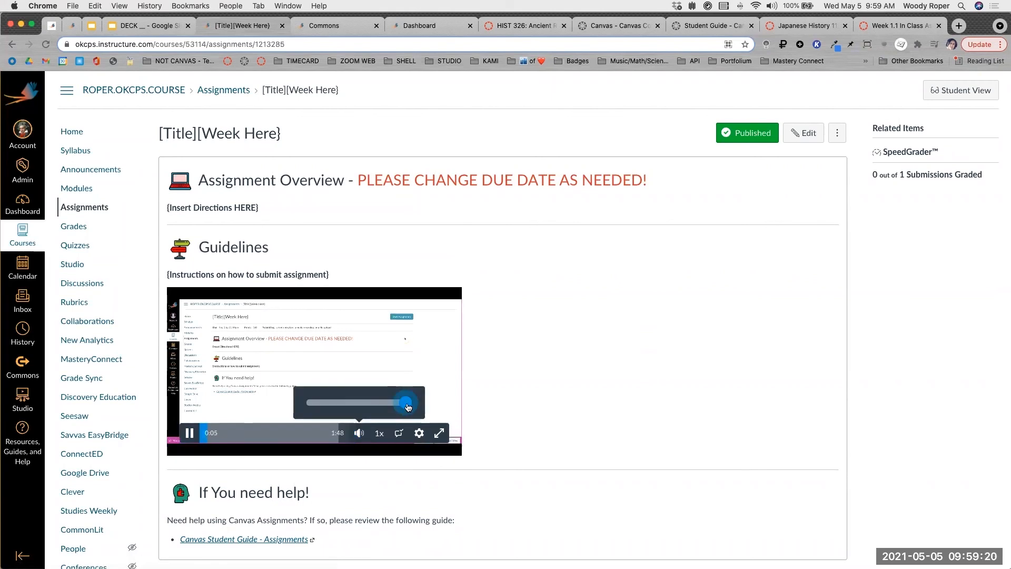
drag(392, 404, 352, 403)
click(456, 398)
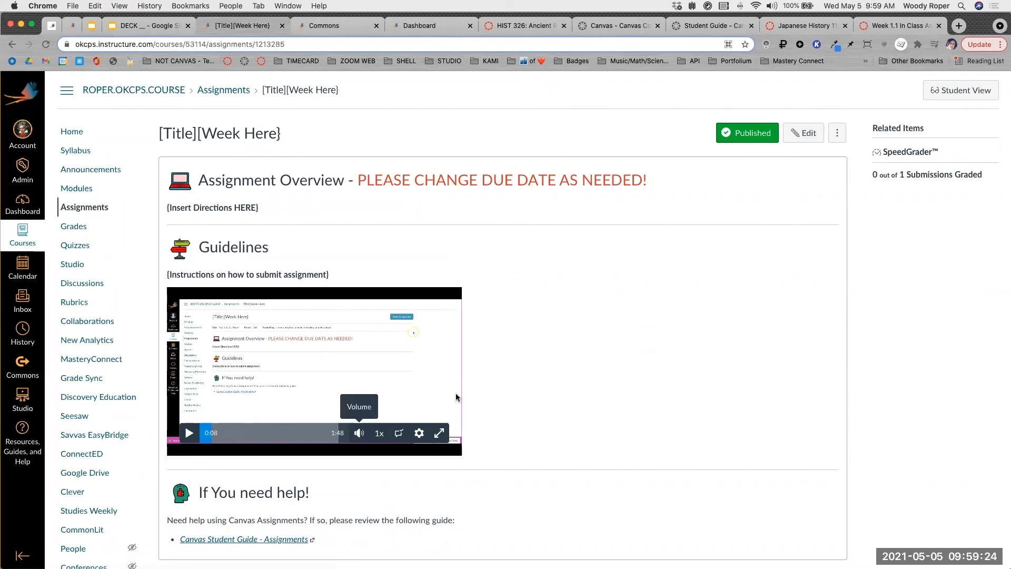
click(440, 433)
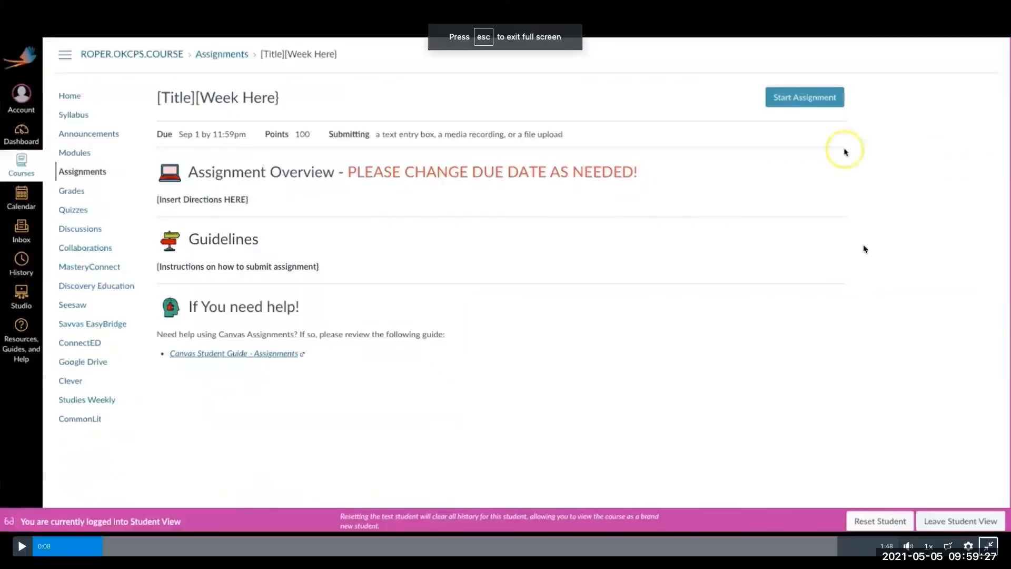
click(22, 546)
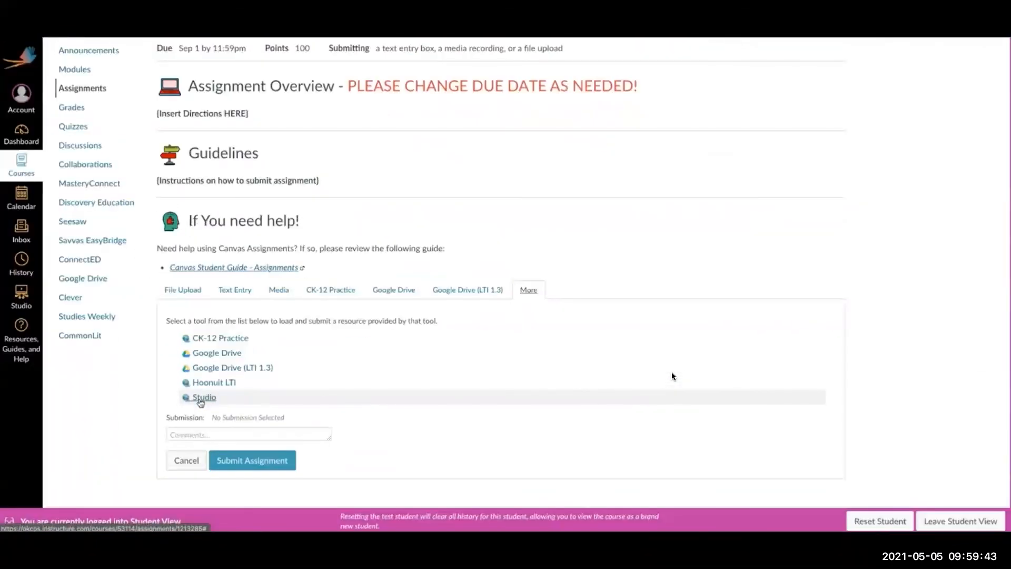
click(199, 398)
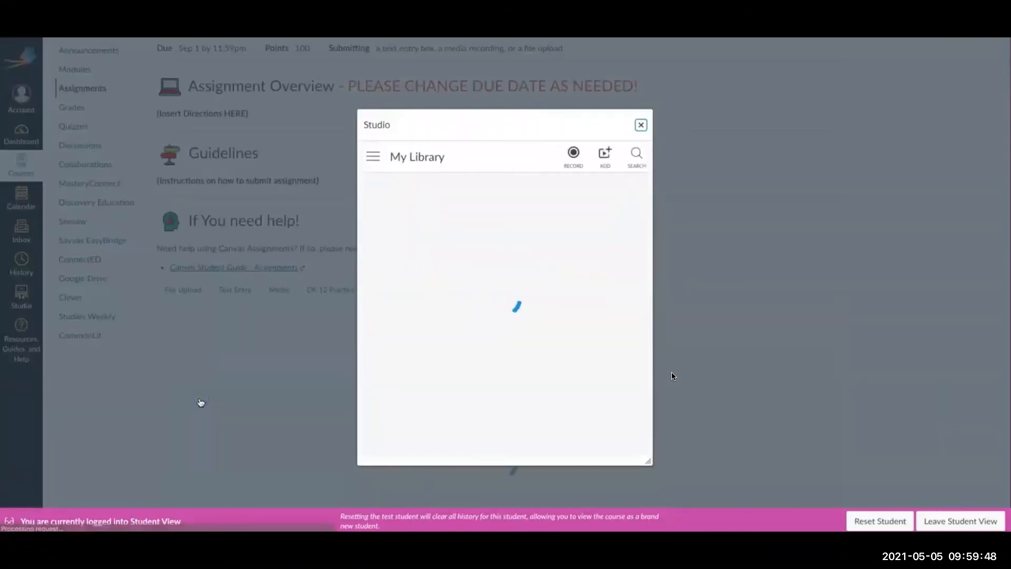
Leave the full-screen video, review the "Studio Sub Instructions" sharing link and embed code in Studio, and return to the template assignment.
key(Escape)
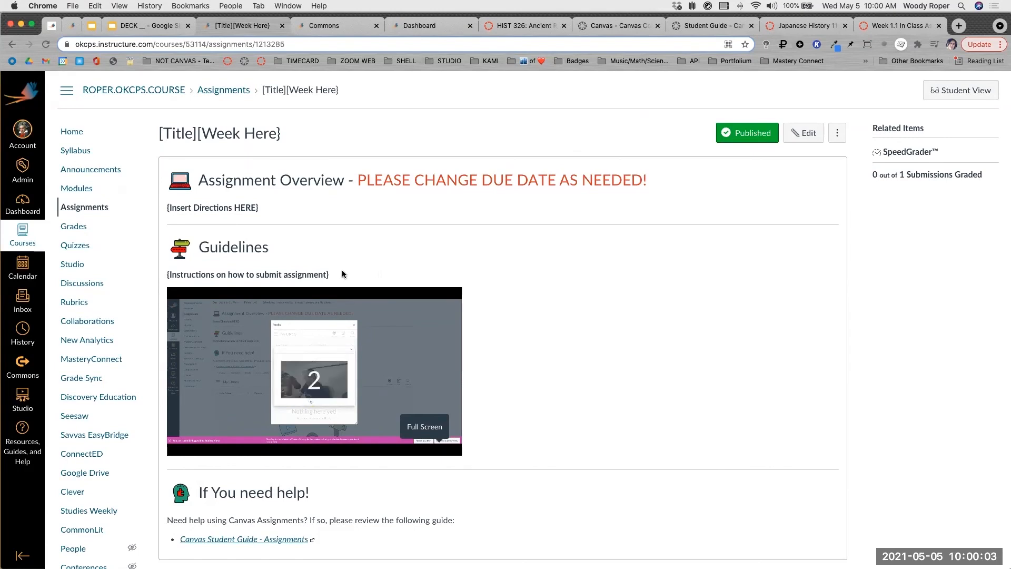
click(17, 401)
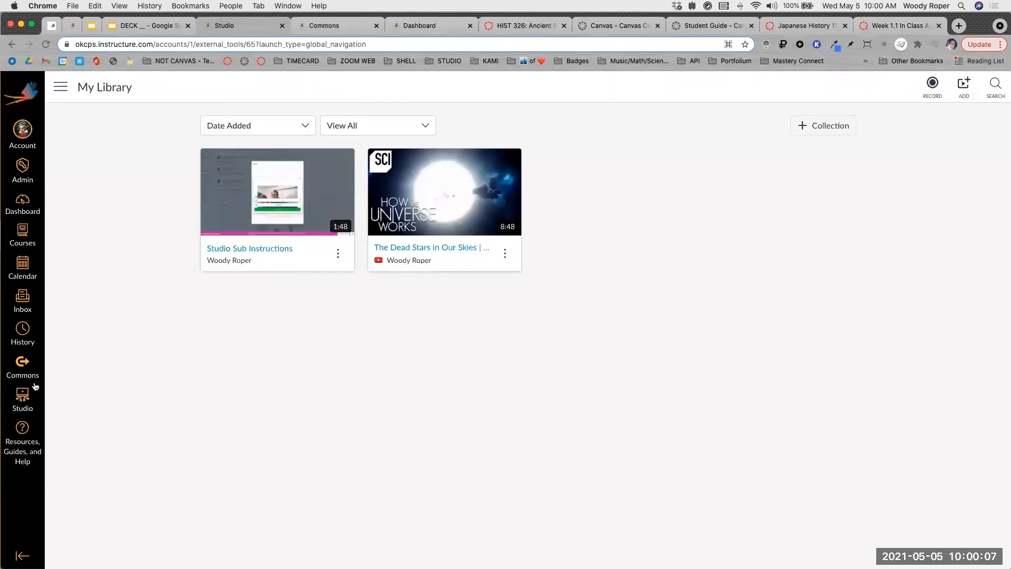
click(339, 254)
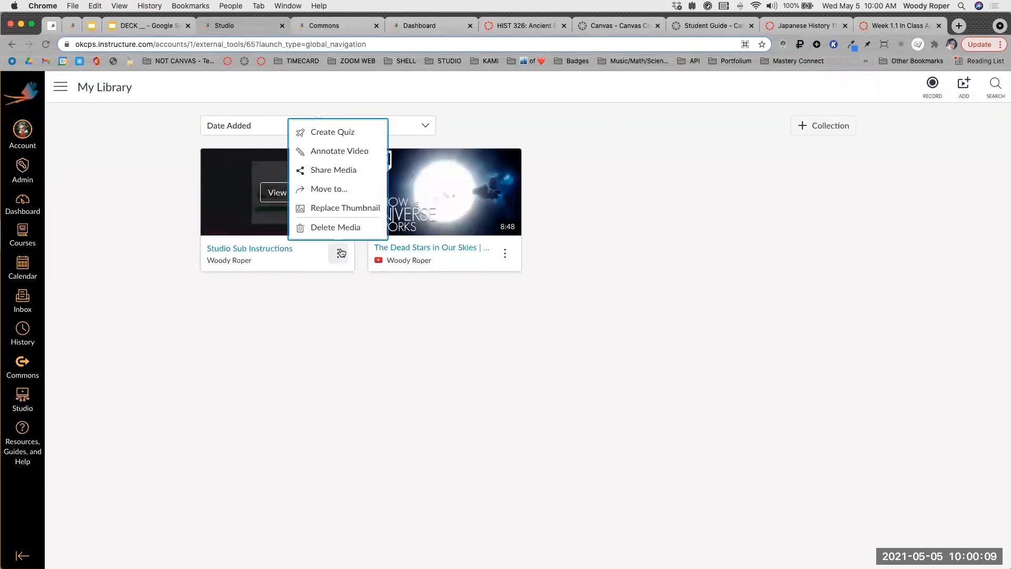
click(337, 169)
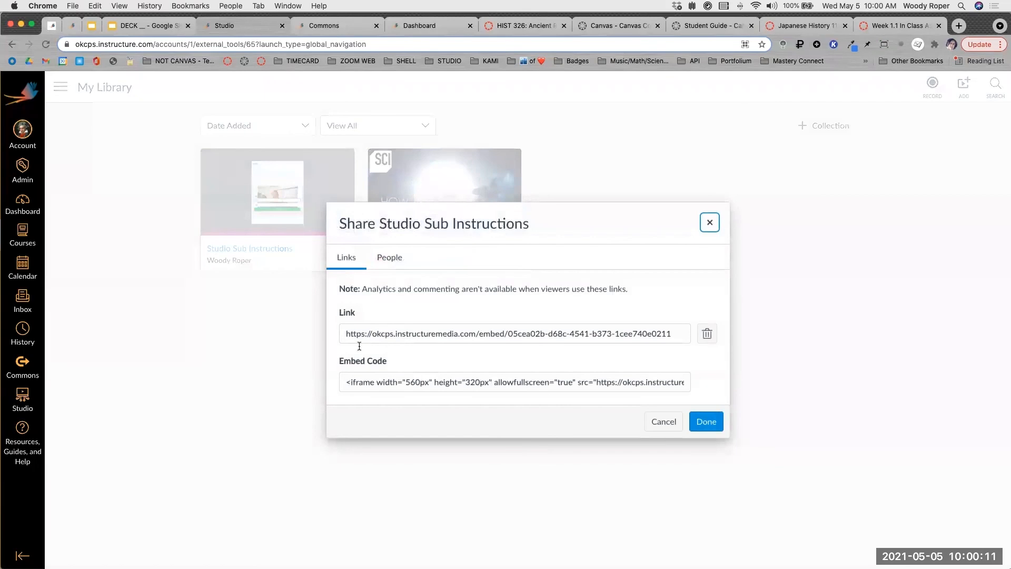
click(710, 223)
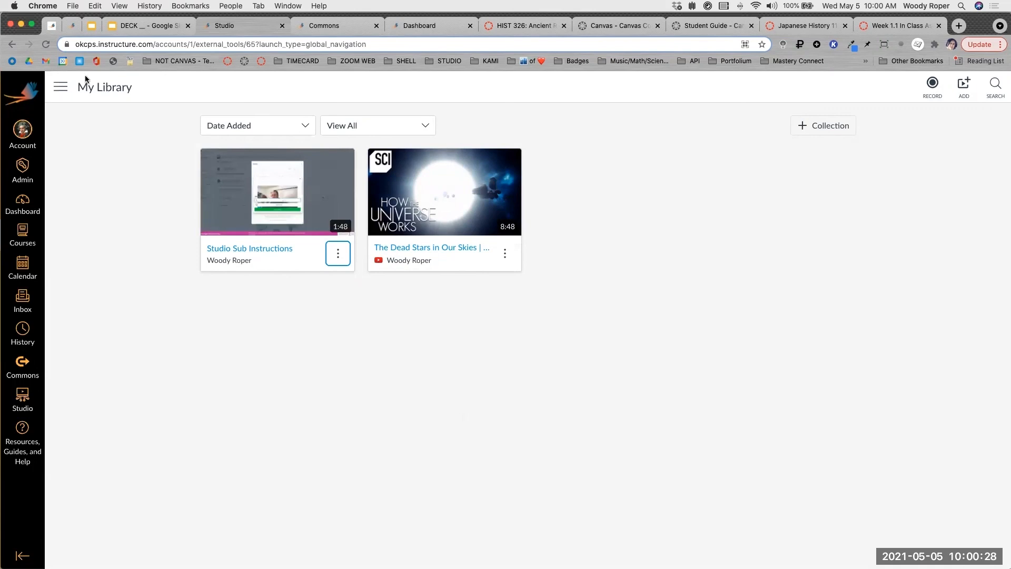
click(12, 45)
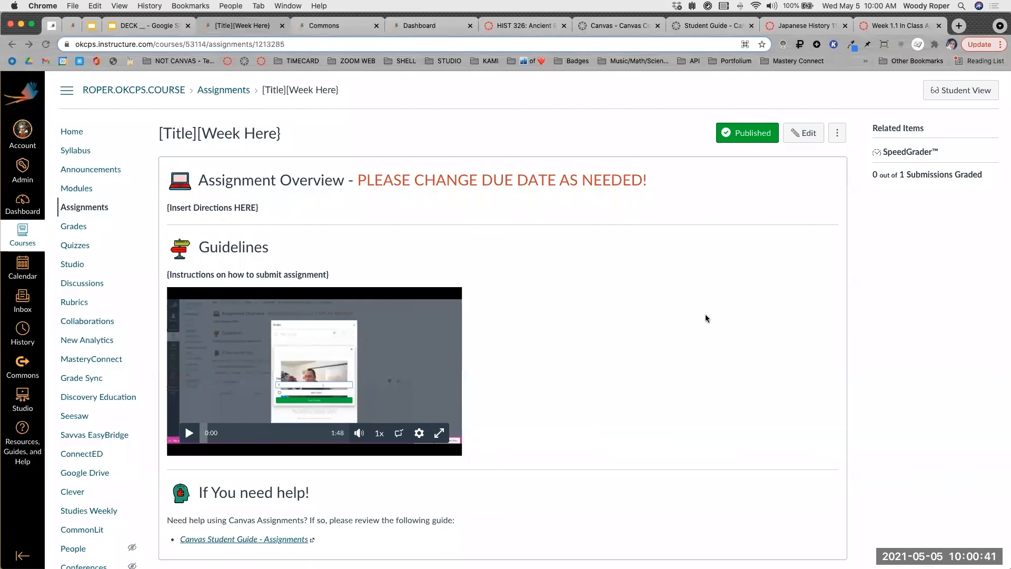
scroll(706, 314, down, 4)
scroll(705, 314, up, 4)
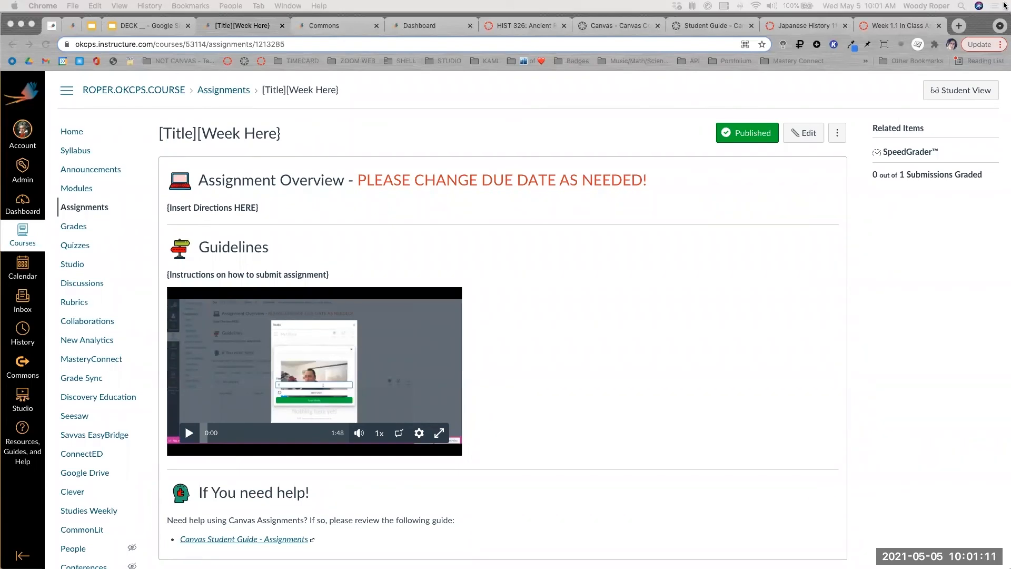
Switch to Google Drawings, make a copy of the "Text Entry" drawing, and add a wide text box in the pictured editor's empty area.
drag(653, 568, 740, 36)
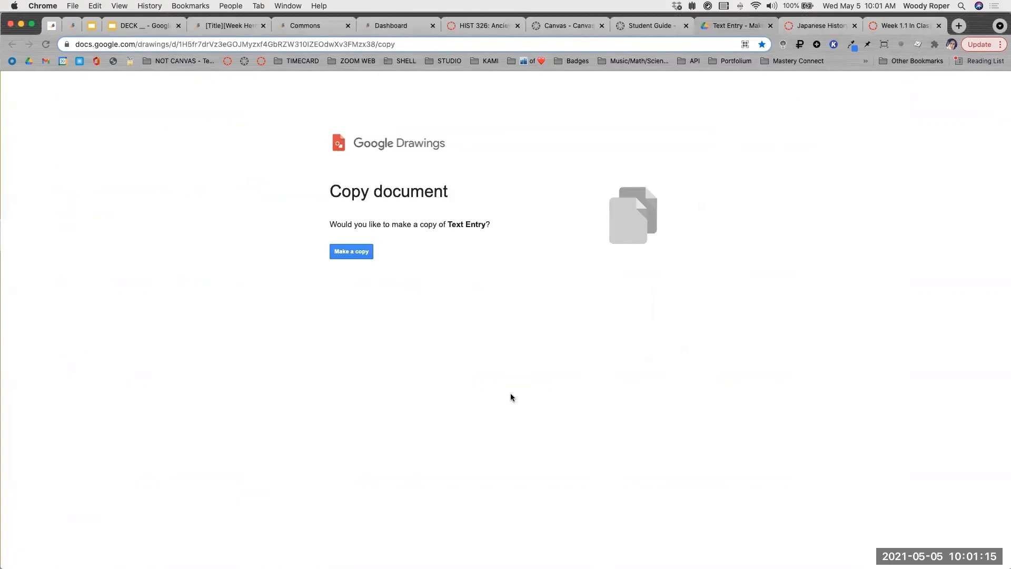
click(354, 255)
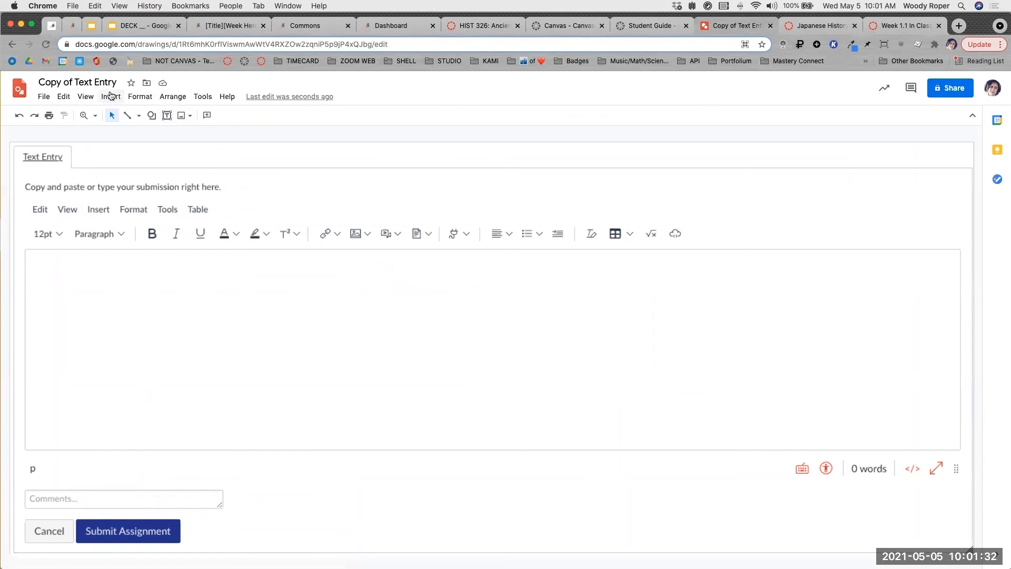
click(112, 98)
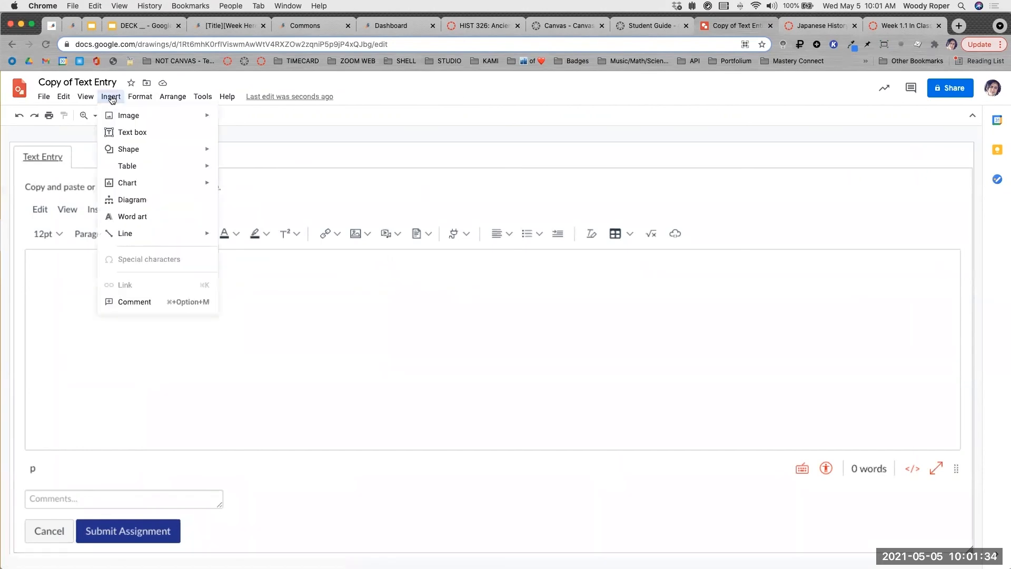
mouse_move(131, 116)
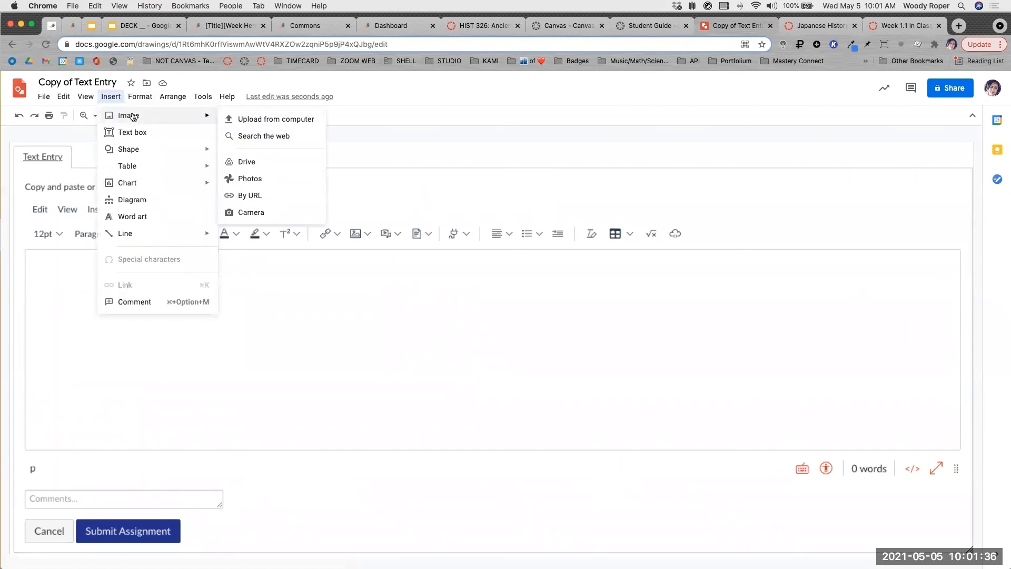
click(130, 132)
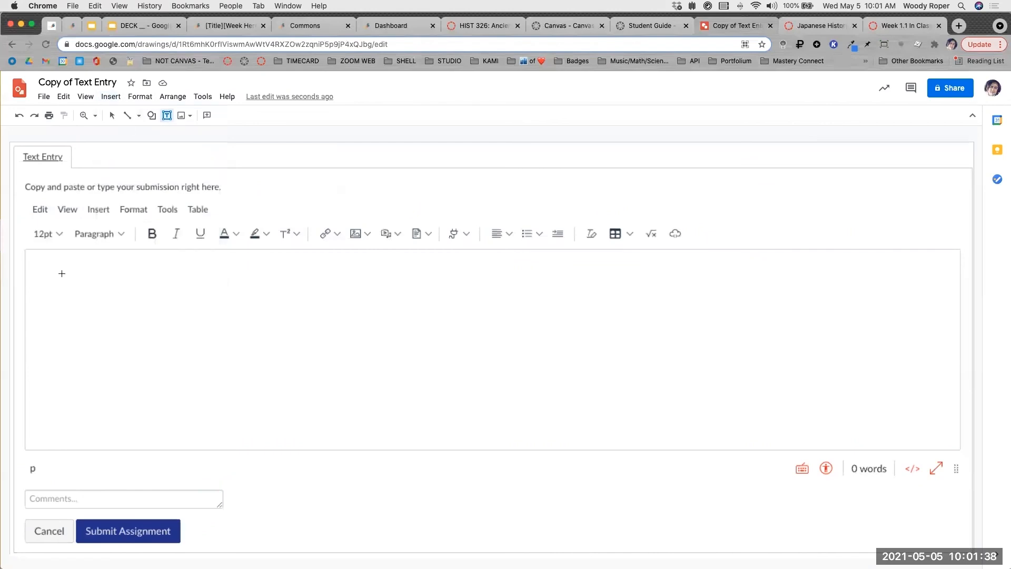
drag(56, 259, 783, 422)
Label the pictured text entry area "Step One: Type out your essay.".
text(T)
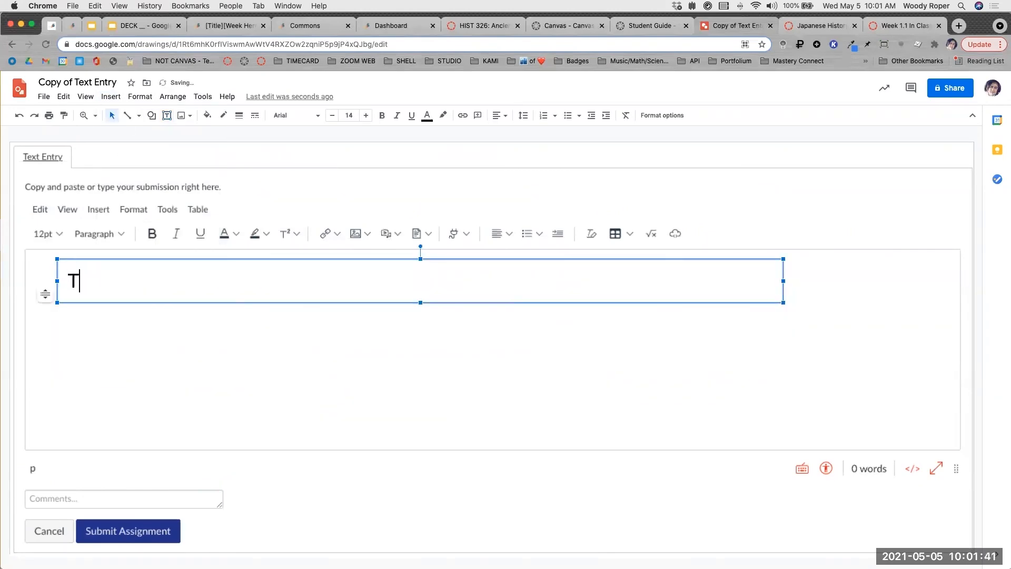
text(ype putu)
key(BackSpace)
key(BackSpace)
key(BackSpace)
key(BackSpace)
text(out you)
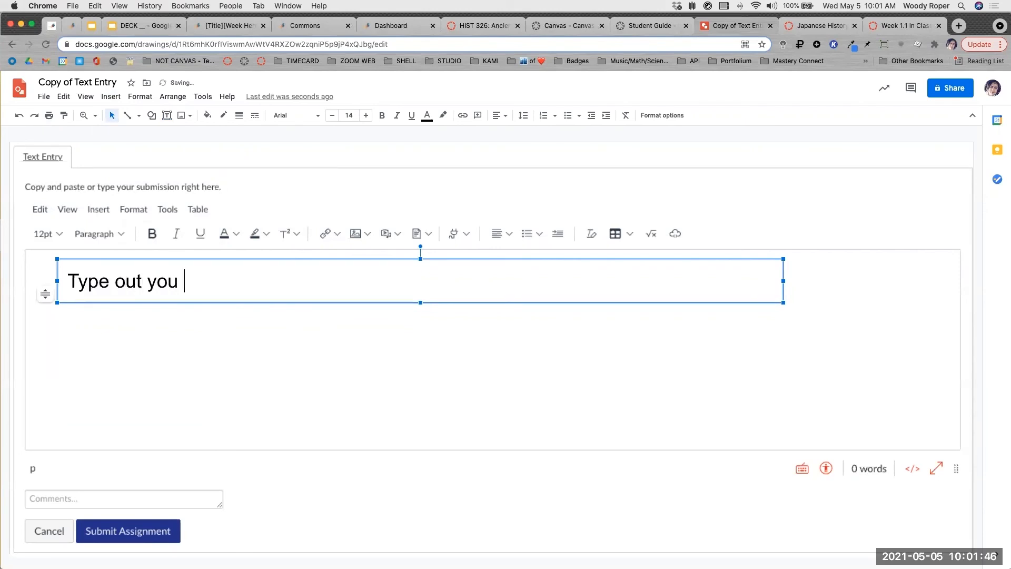
key(BackSpace)
text(r essay.)
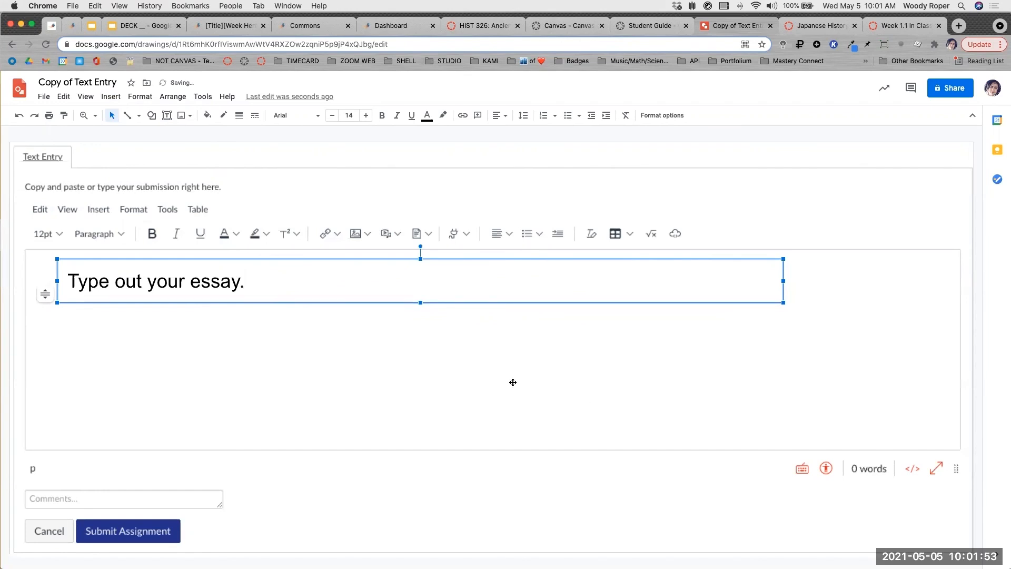
click(66, 281)
text(Ste)
text(p One)
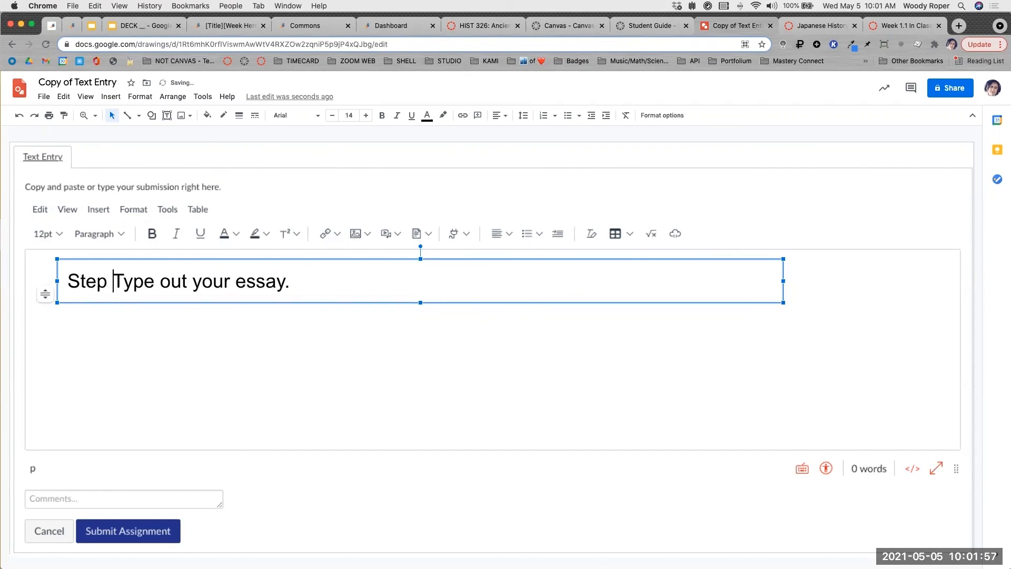
text(:)
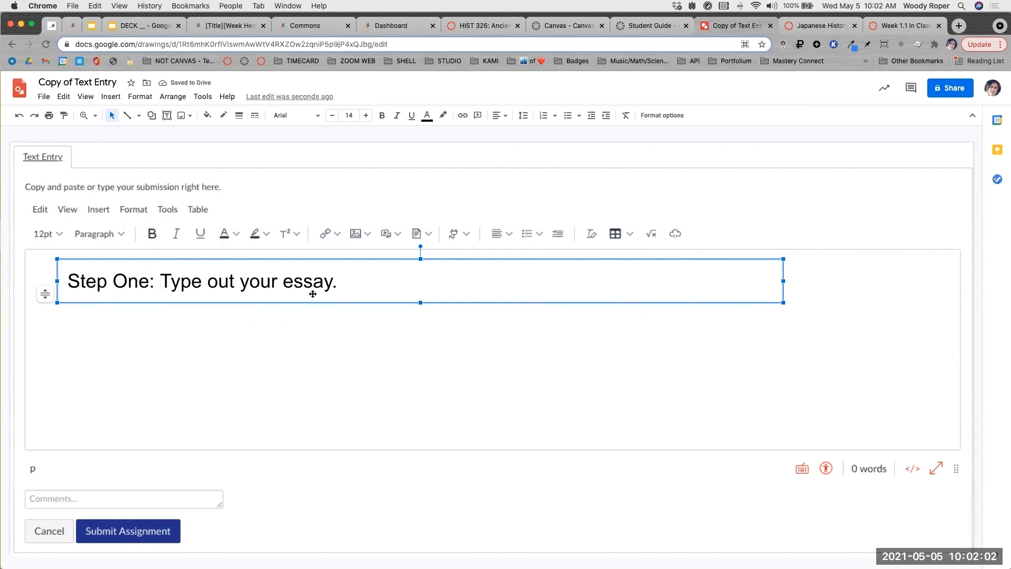
Add a second text box beside the pictured Submit Assignment button and begin its label with "Step Two:".
click(111, 96)
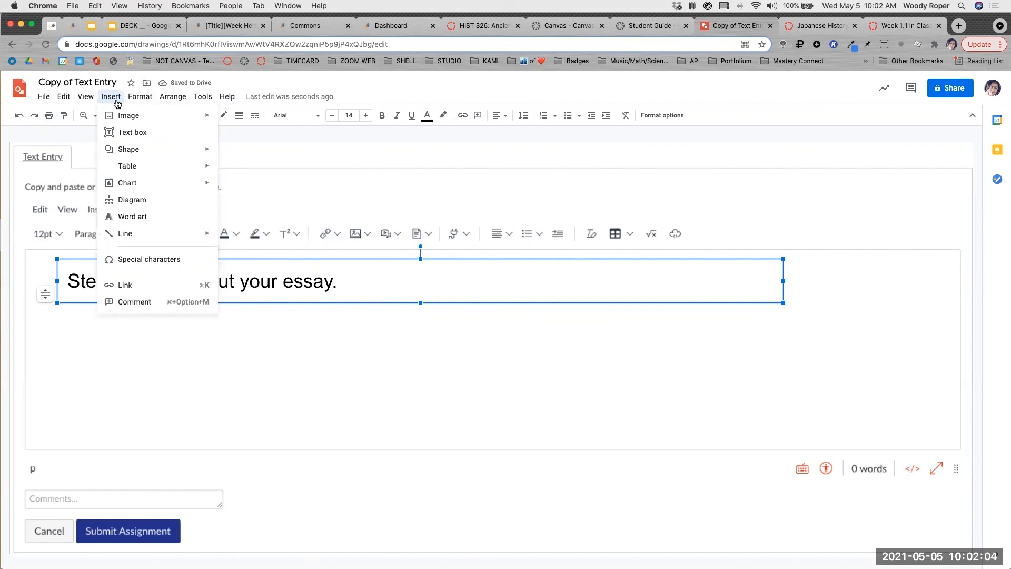
click(138, 134)
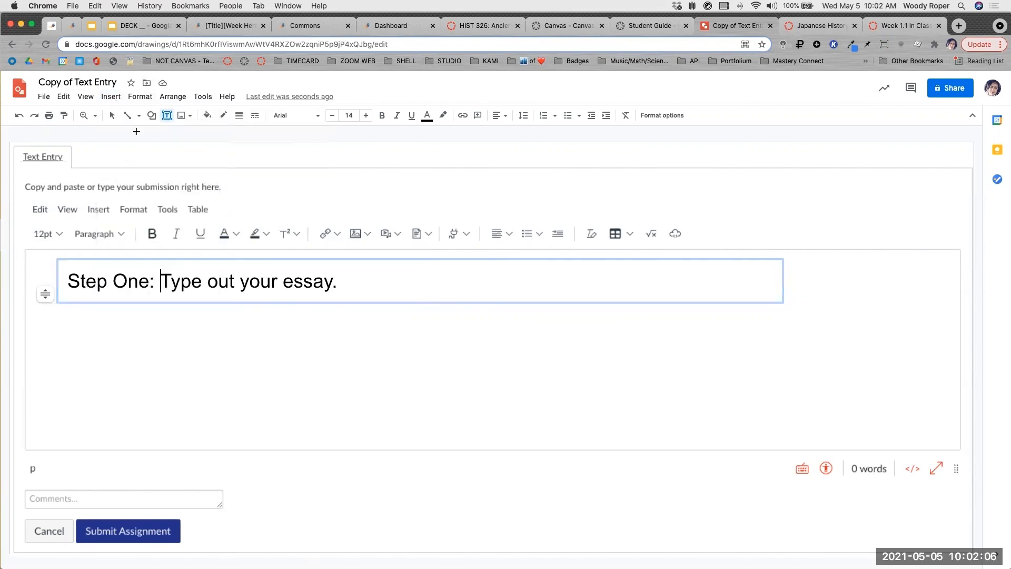
drag(251, 496, 619, 545)
text(St)
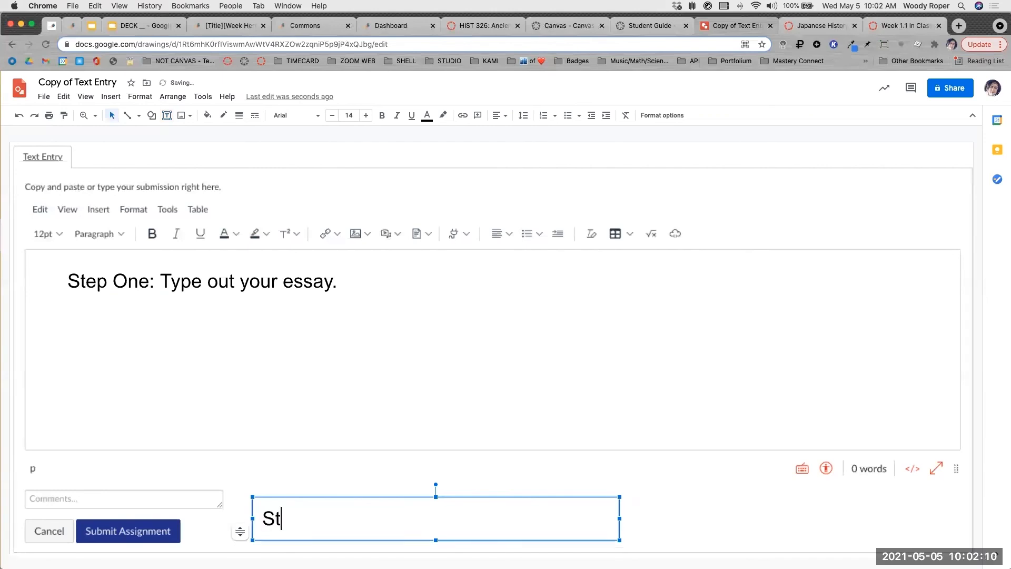
text(erp Two:)
click(298, 529)
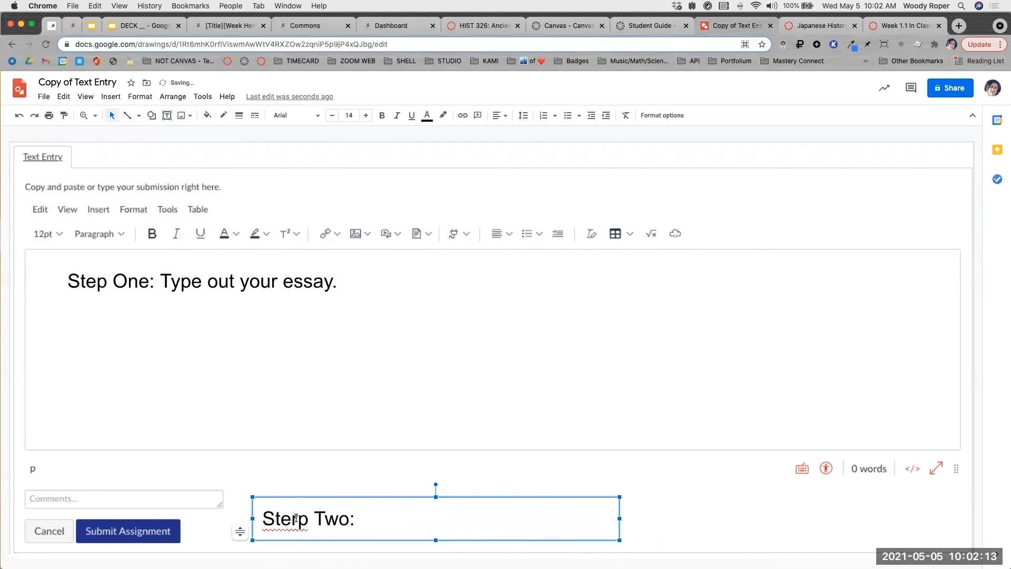
key(BackSpace)
click(385, 520)
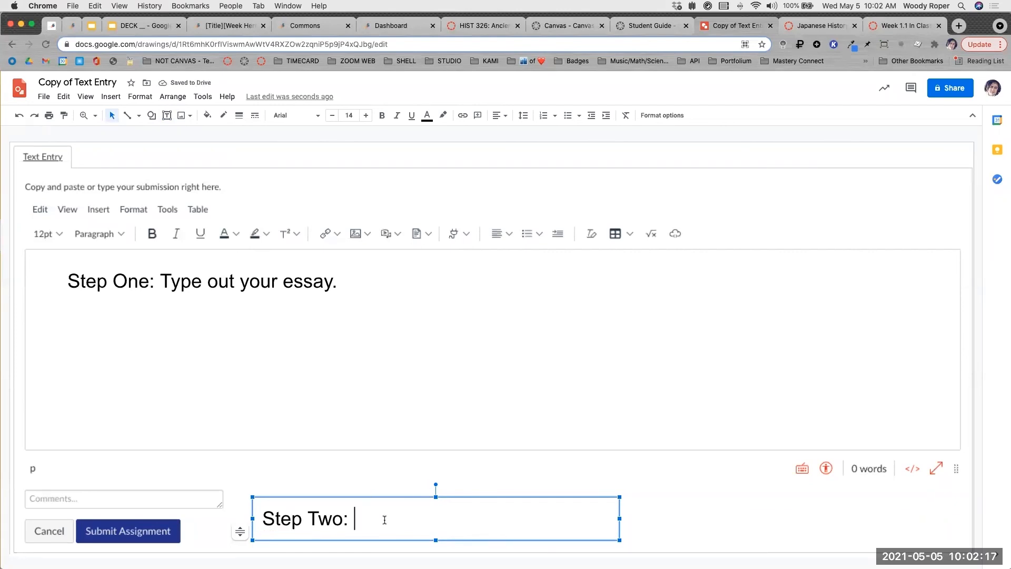
Complete the second label so it reads "Step Two: Submit Assignment".
text(Sum)
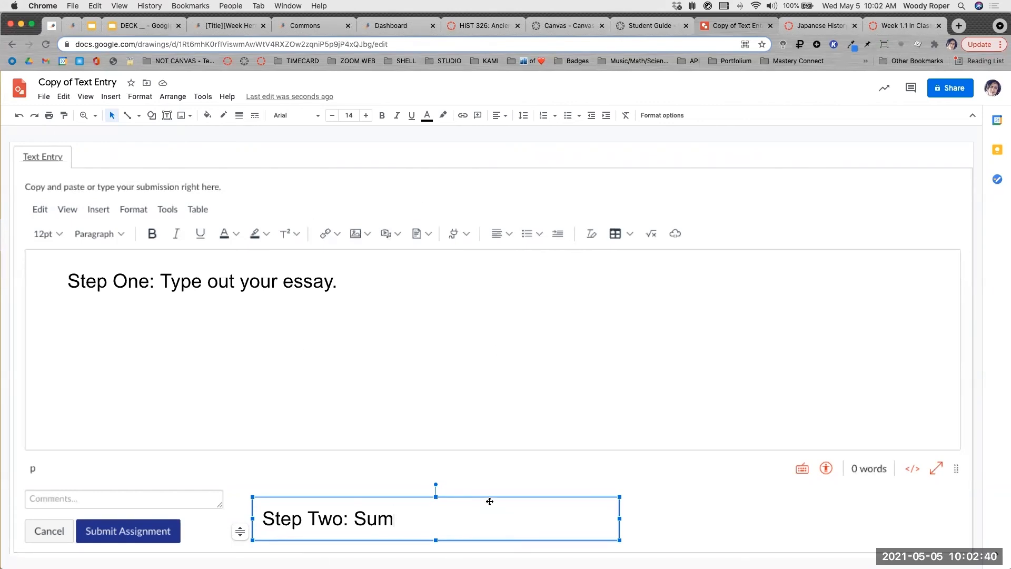
text(bit)
key(BackSpace)
key(BackSpace)
key(BackSpace)
key(BackSpace)
text(bmit )
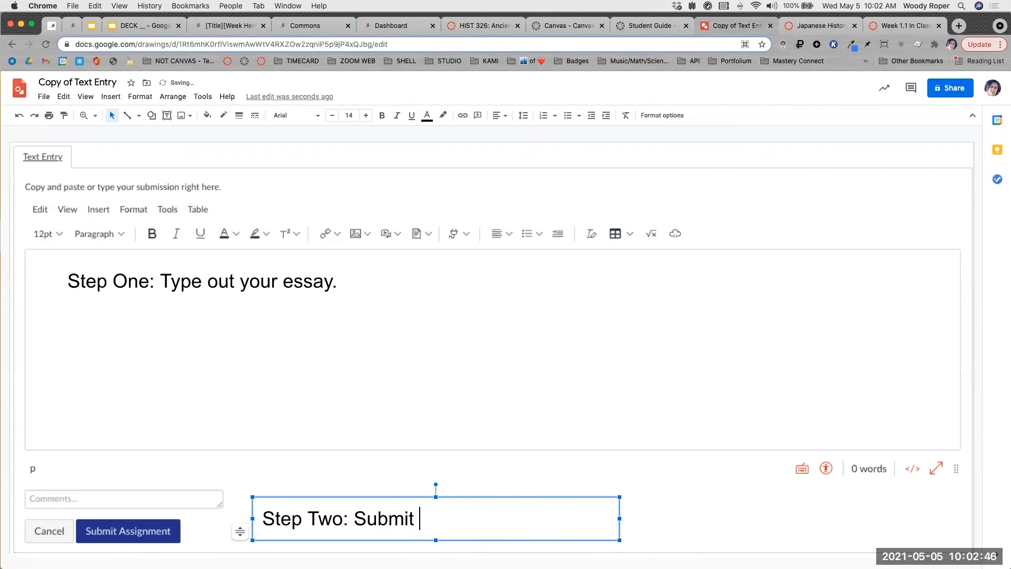
text(Assignment)
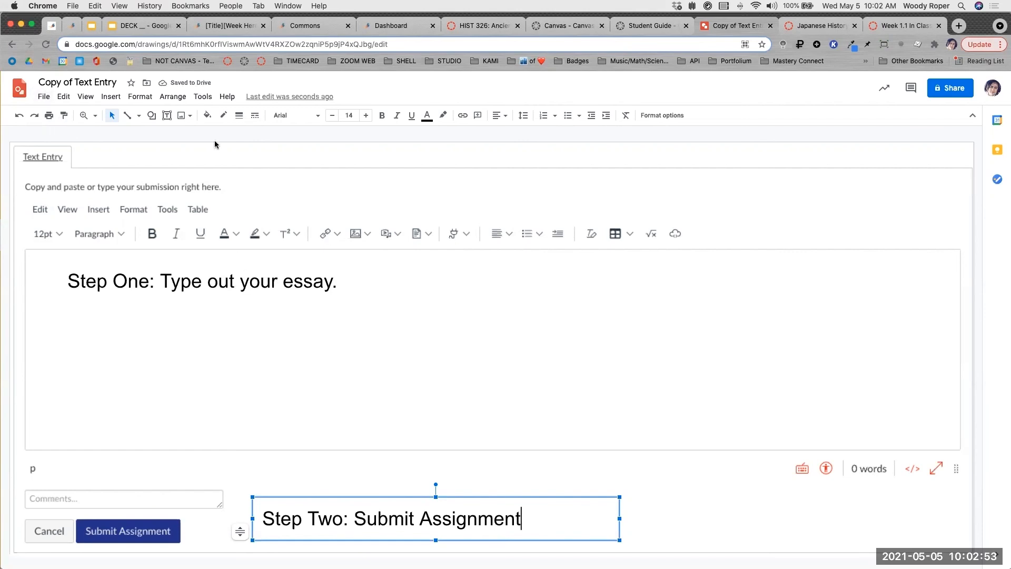
Insert a block arrow, rotate it to point down, enlarge it, and place it directly above the pictured Submit Assignment button.
click(112, 97)
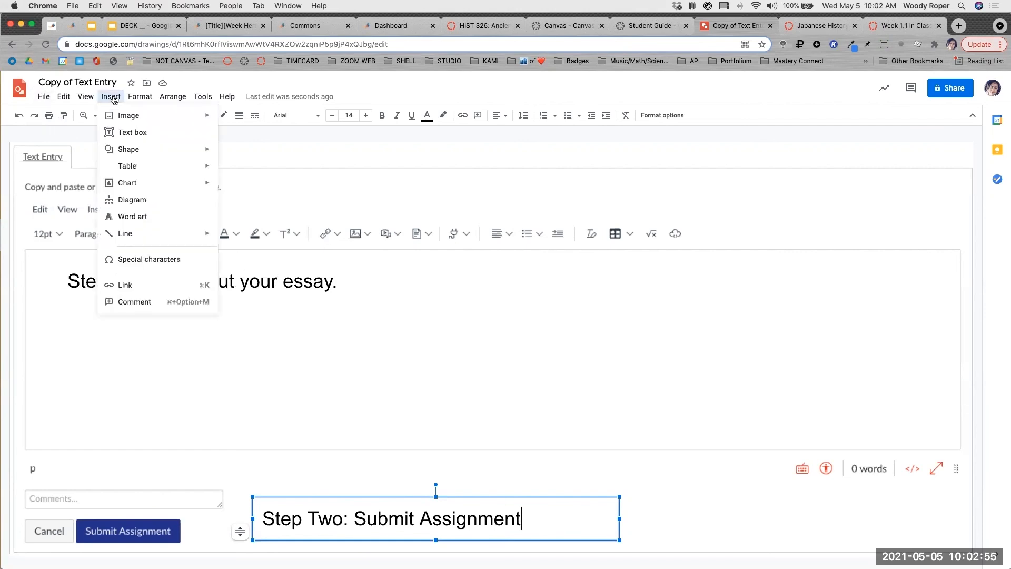
mouse_move(130, 118)
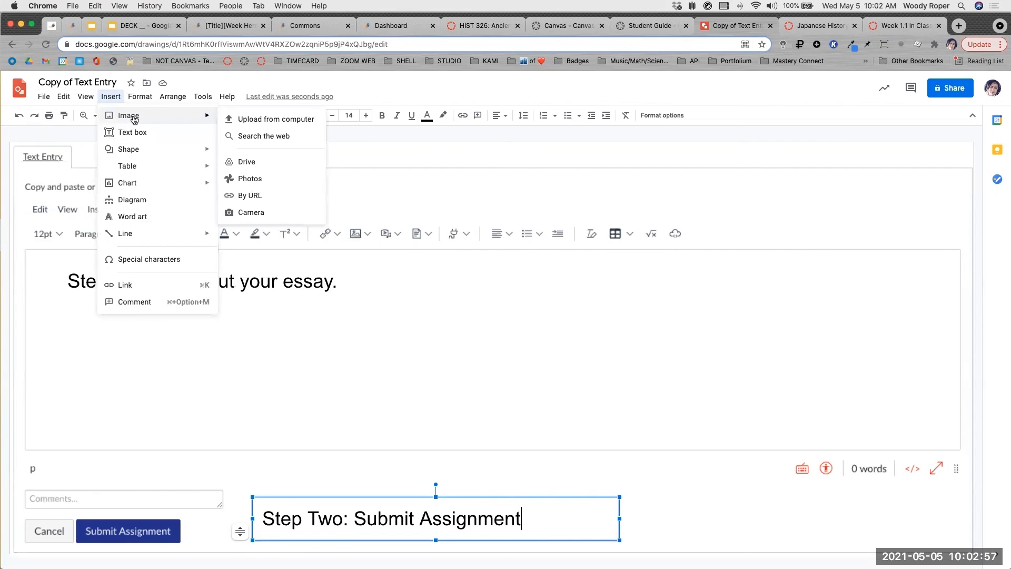
mouse_move(136, 150)
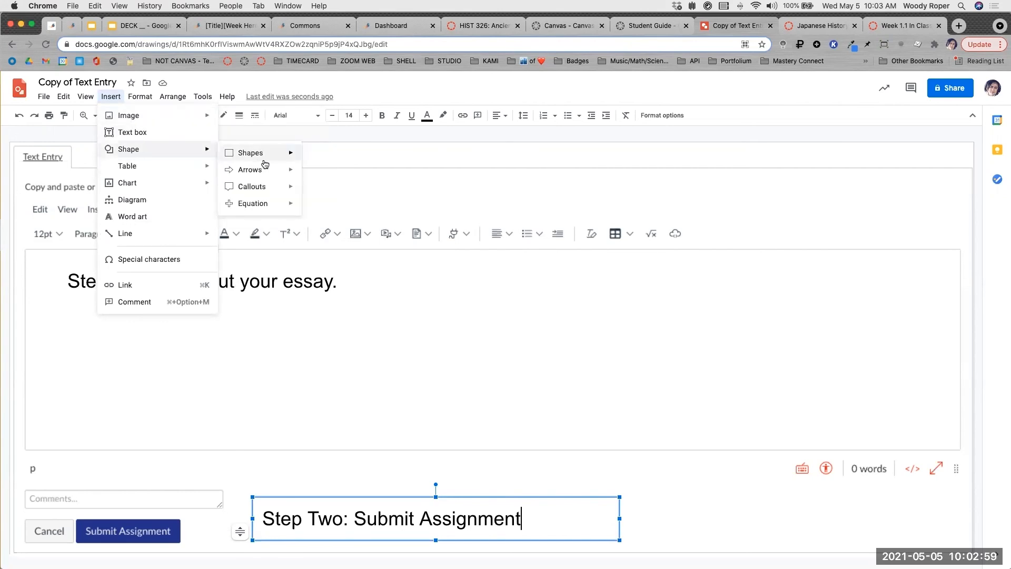
mouse_move(260, 177)
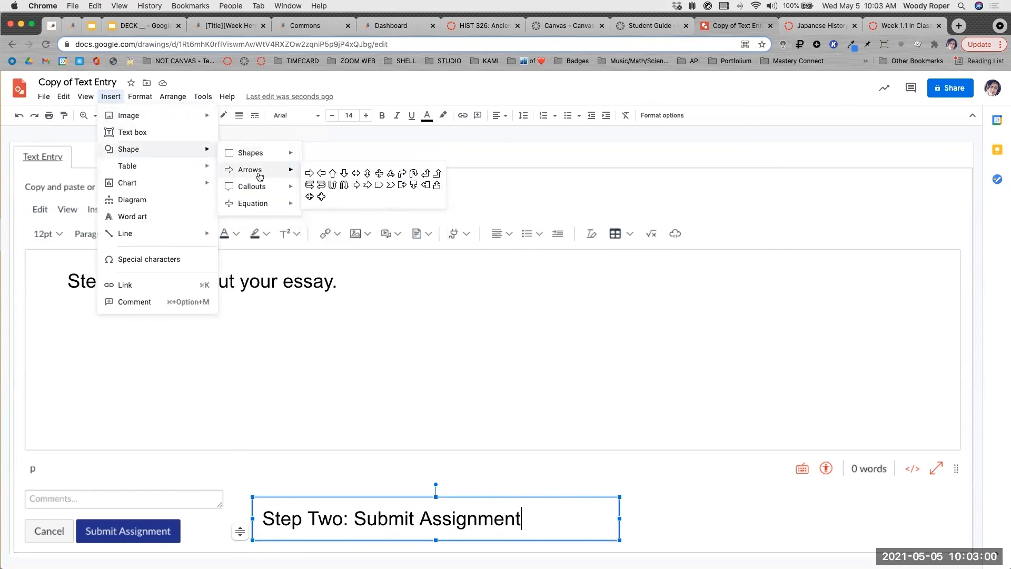
click(321, 173)
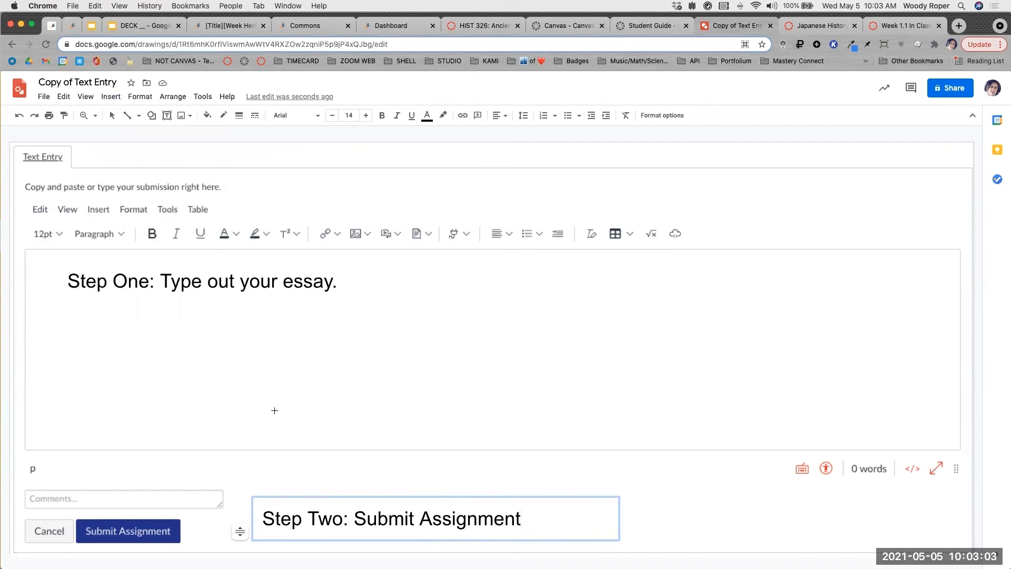
click(249, 402)
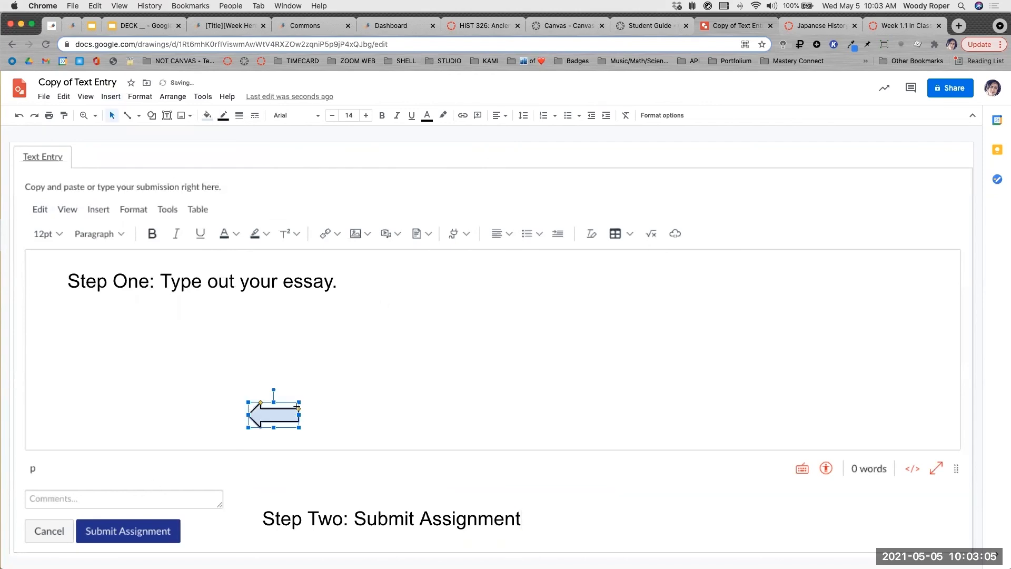
mouse_move(273, 389)
mouse_down()
mouse_move(237, 393)
mouse_move(221, 418)
mouse_move(131, 424)
mouse_move(136, 472)
mouse_move(57, 411)
mouse_up()
drag(108, 437, 129, 444)
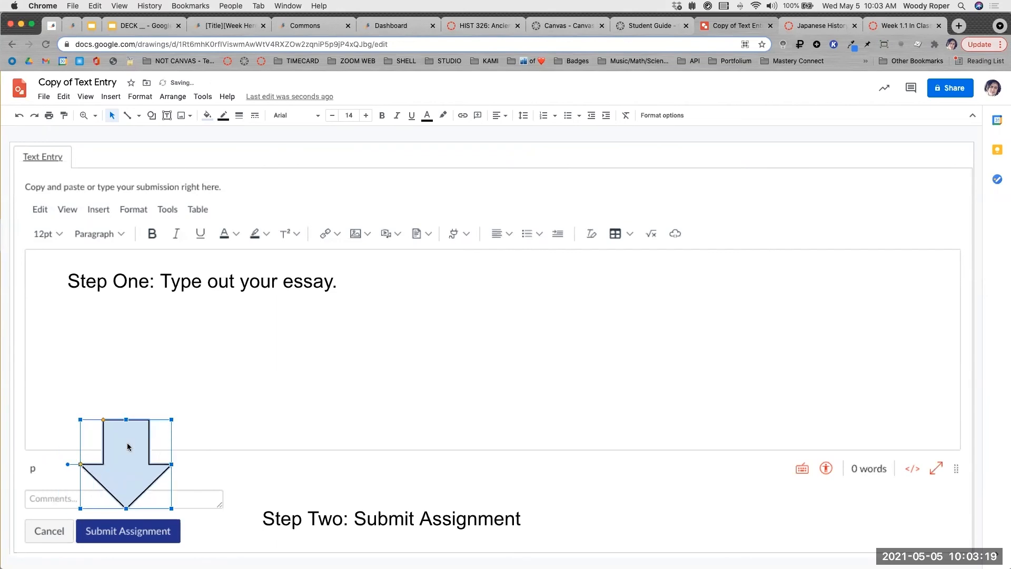
Fill the arrow above the Submit Assignment button with solid red and deselect it.
click(207, 117)
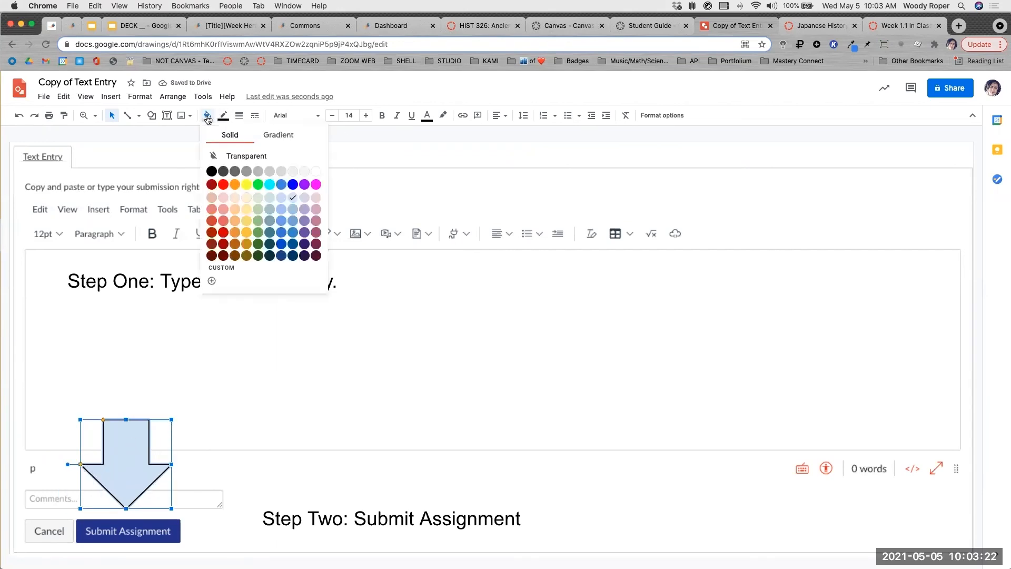
click(223, 183)
click(334, 363)
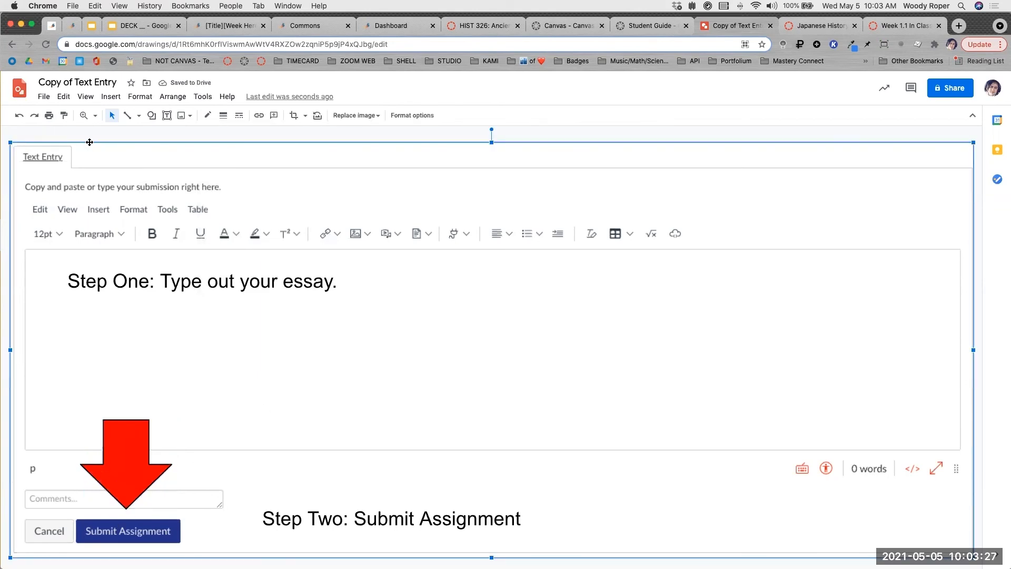
Download the annotated Text Entry drawing as a PNG image.
click(44, 97)
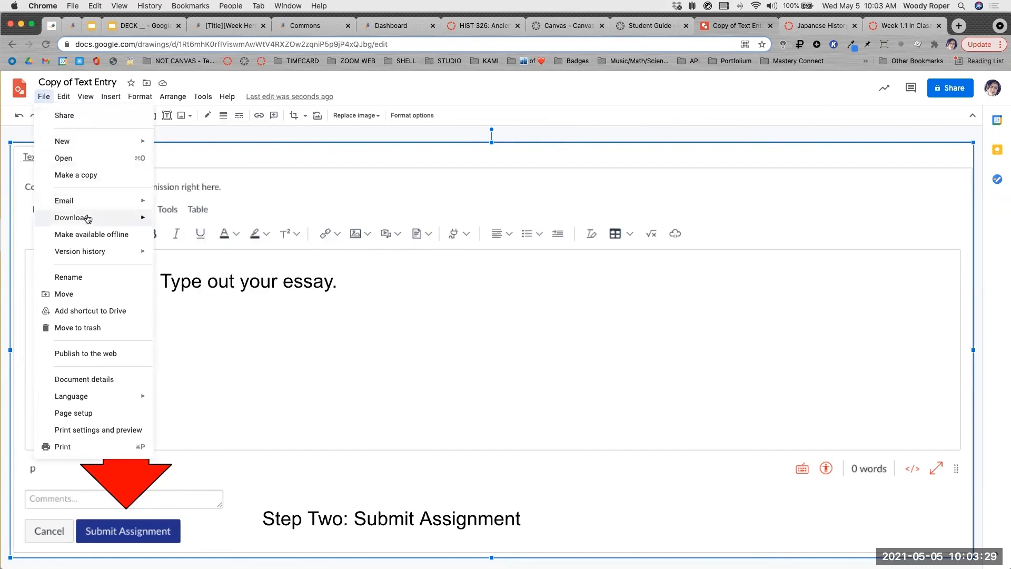
mouse_move(74, 215)
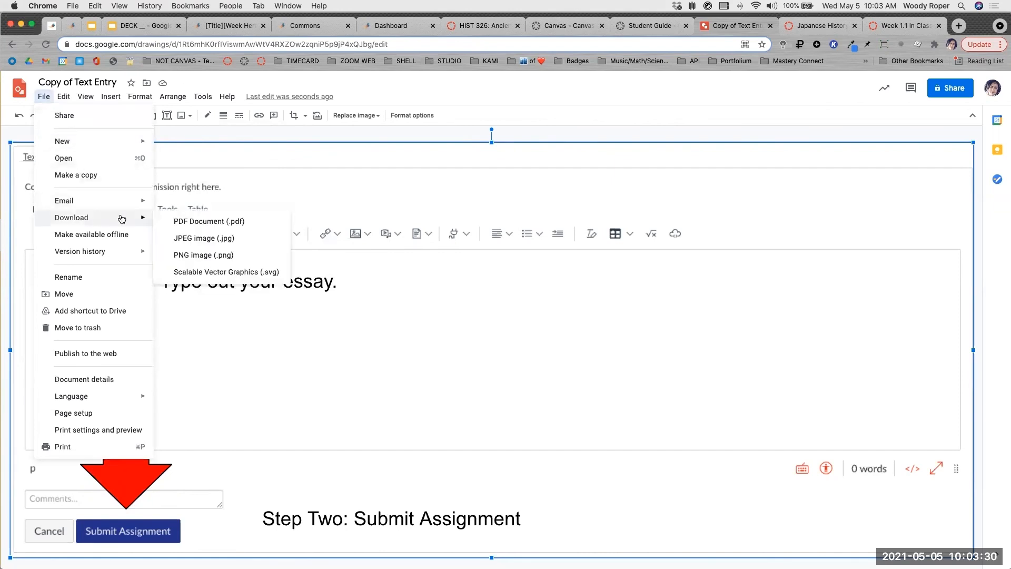
click(224, 258)
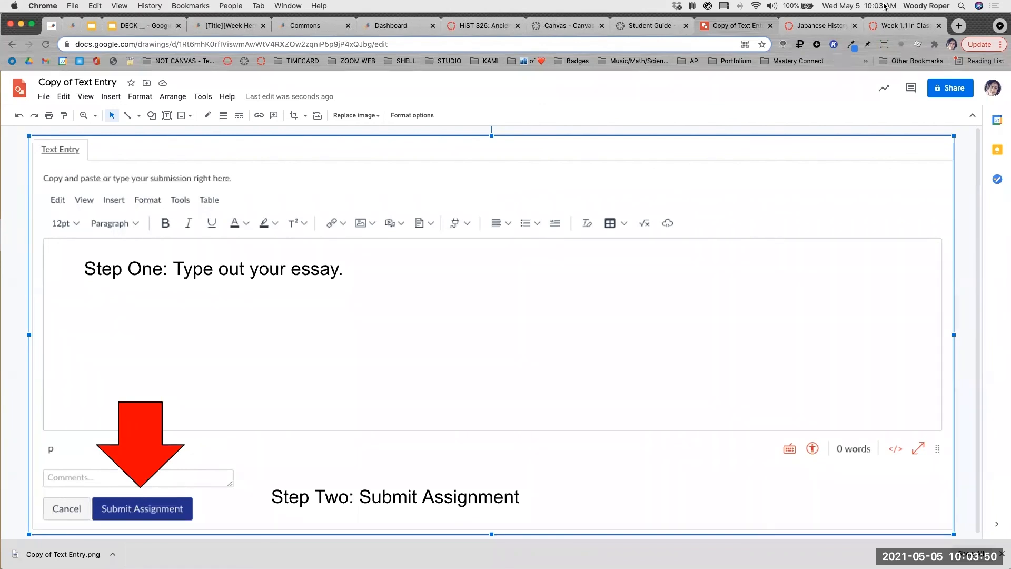
Switch to the [Title][Week Here] assignment in Canvas, open it for editing, and delete the embedded video under Guidelines.
click(892, 27)
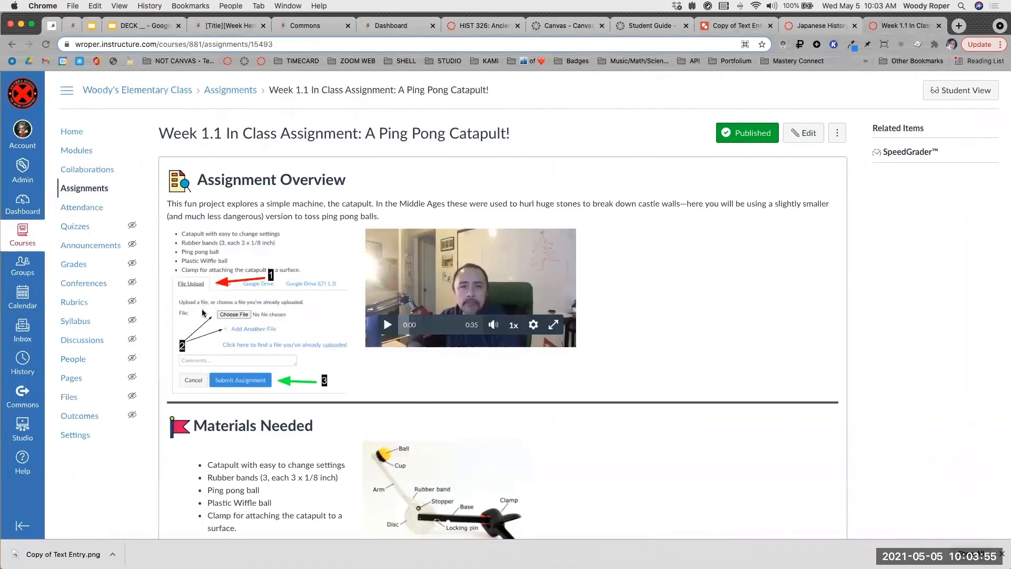
click(219, 27)
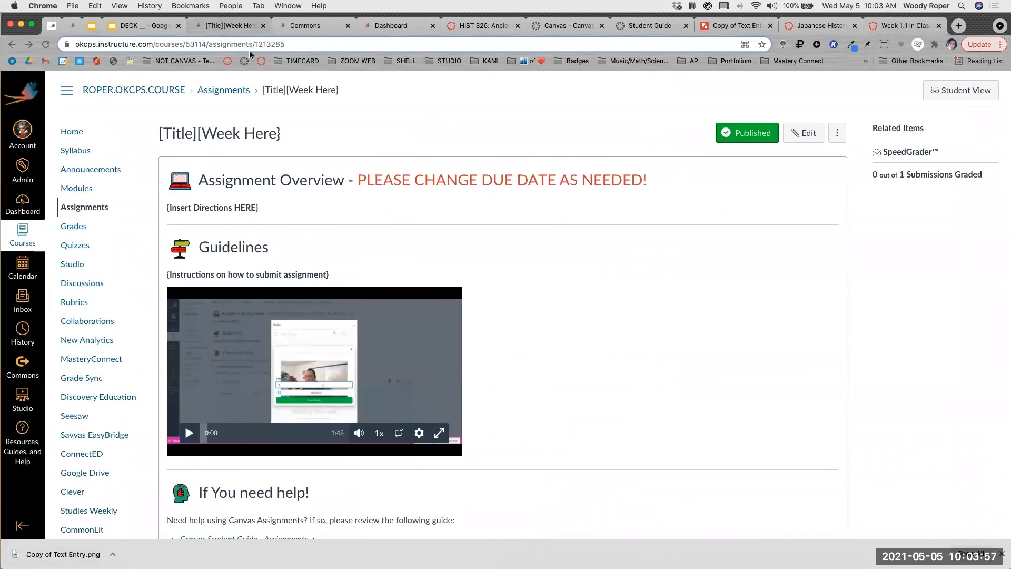
click(804, 134)
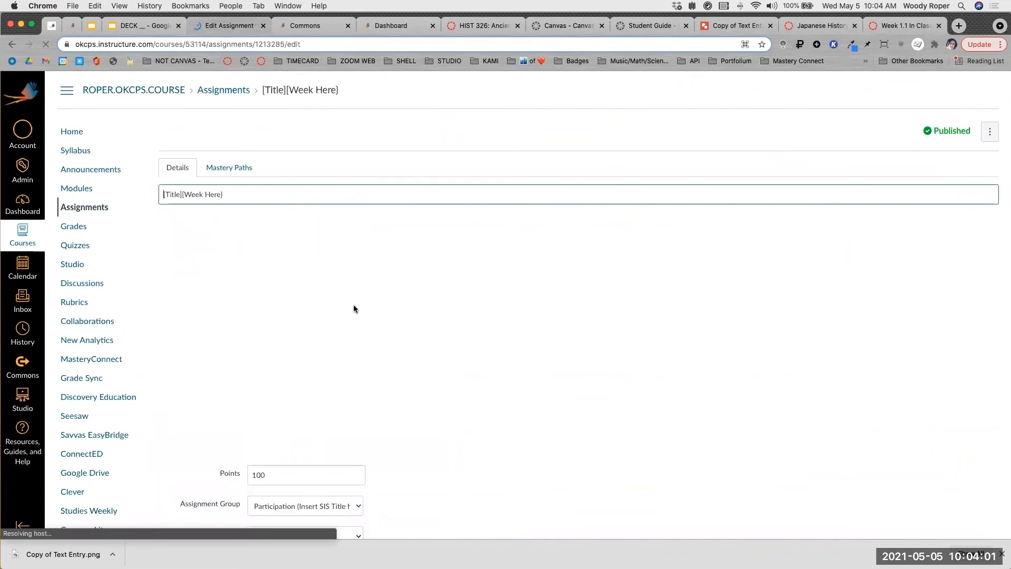
scroll(528, 337, down, 5)
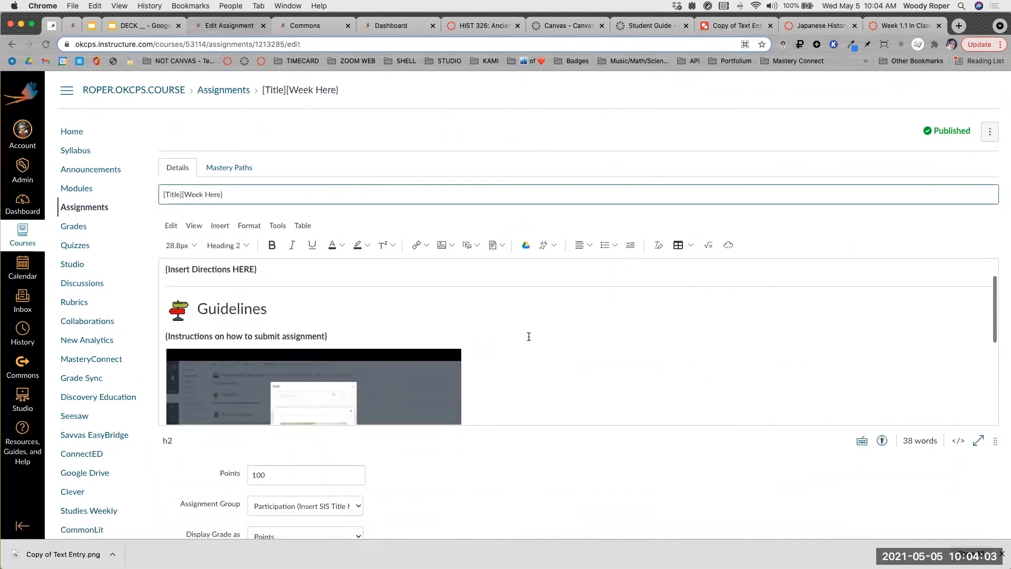
click(579, 283)
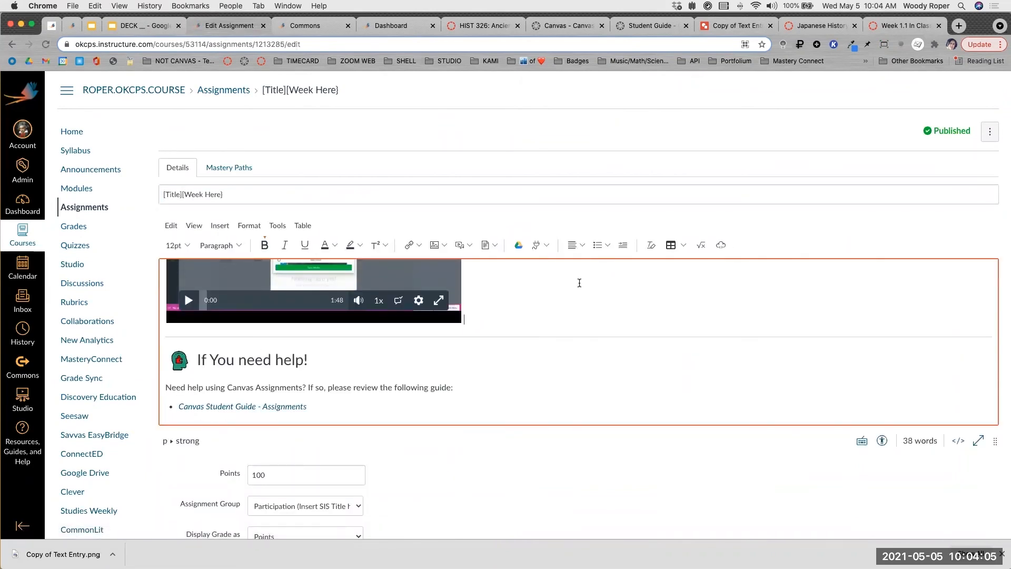
key(Return)
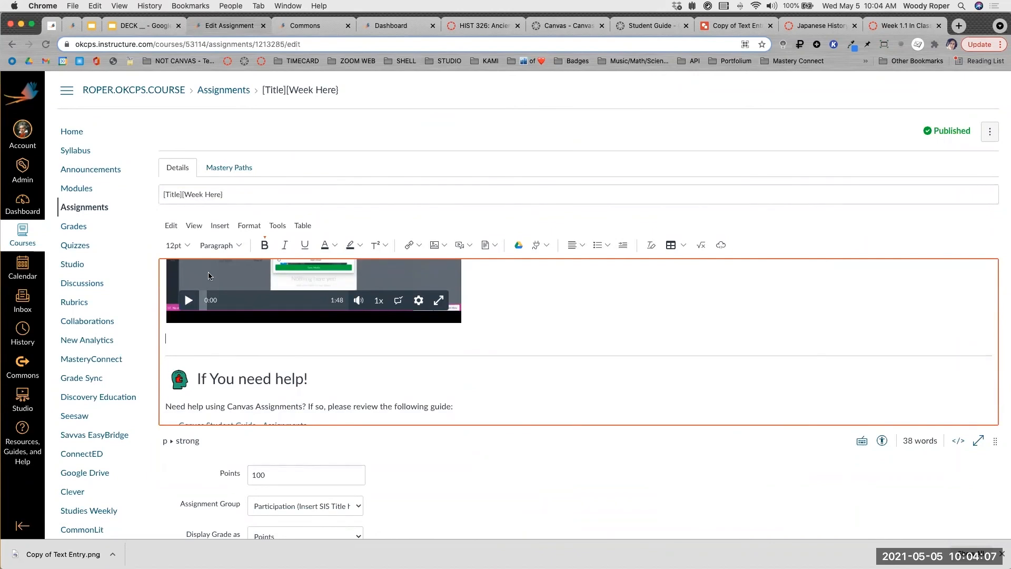
click(496, 306)
key(BackSpace)
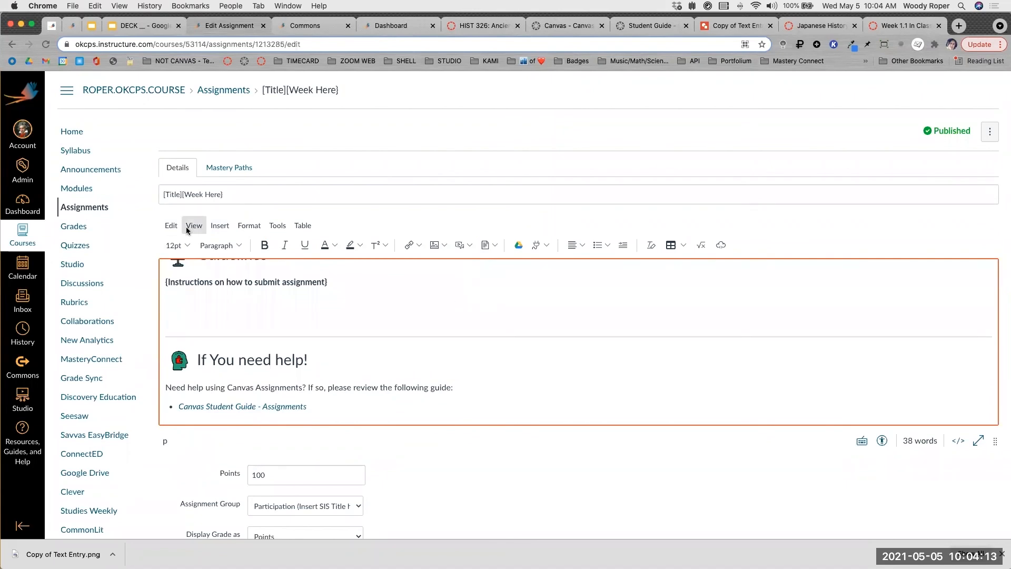
Start an image upload below the submission instructions and add Copy of Text Entry.png from the computer.
click(220, 225)
mouse_move(242, 263)
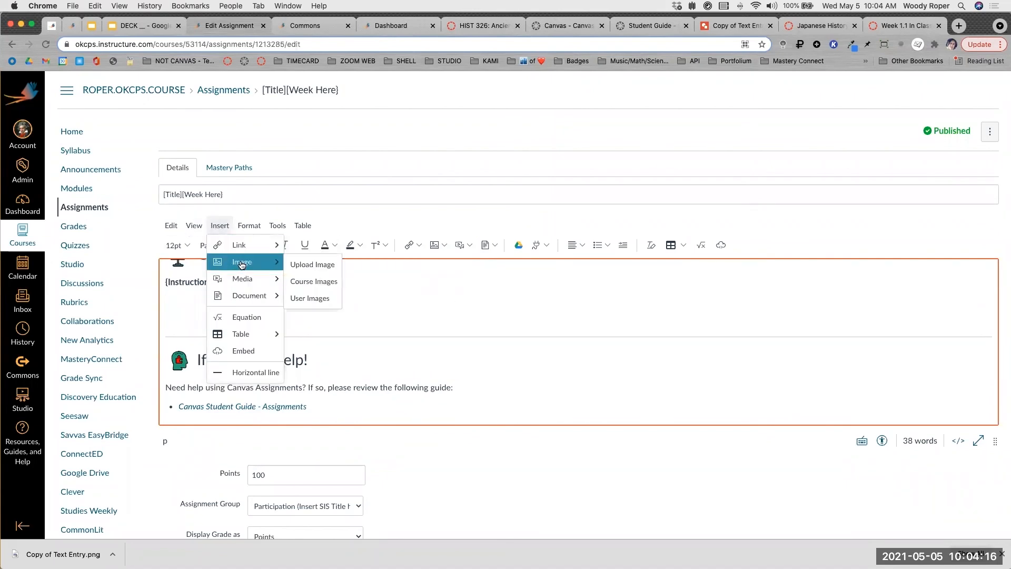
click(321, 263)
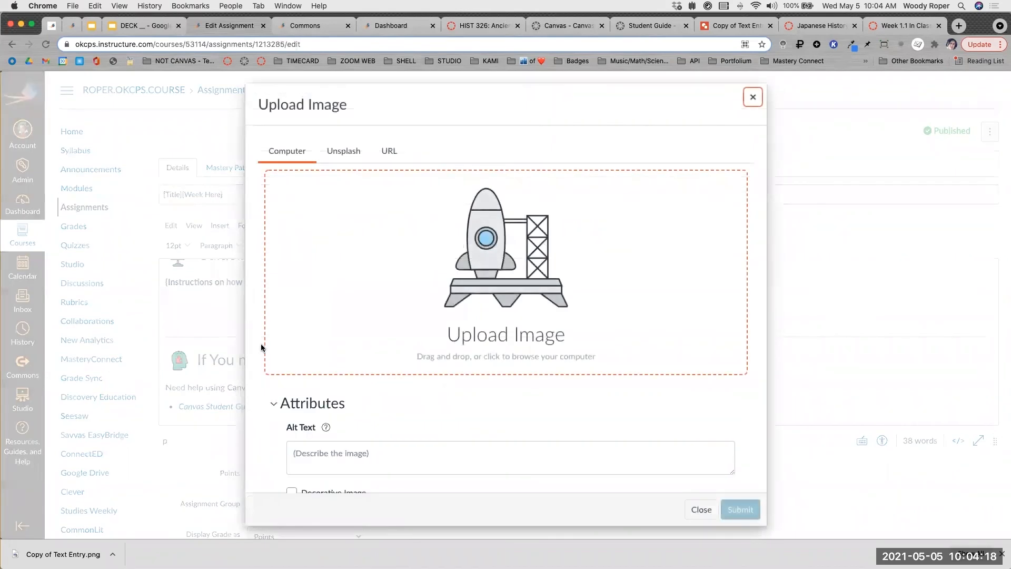
drag(95, 557, 515, 246)
Embed the uploaded image in the Guidelines section without alt text and save the assignment.
scroll(335, 357, down, 1)
scroll(334, 357, down, 3)
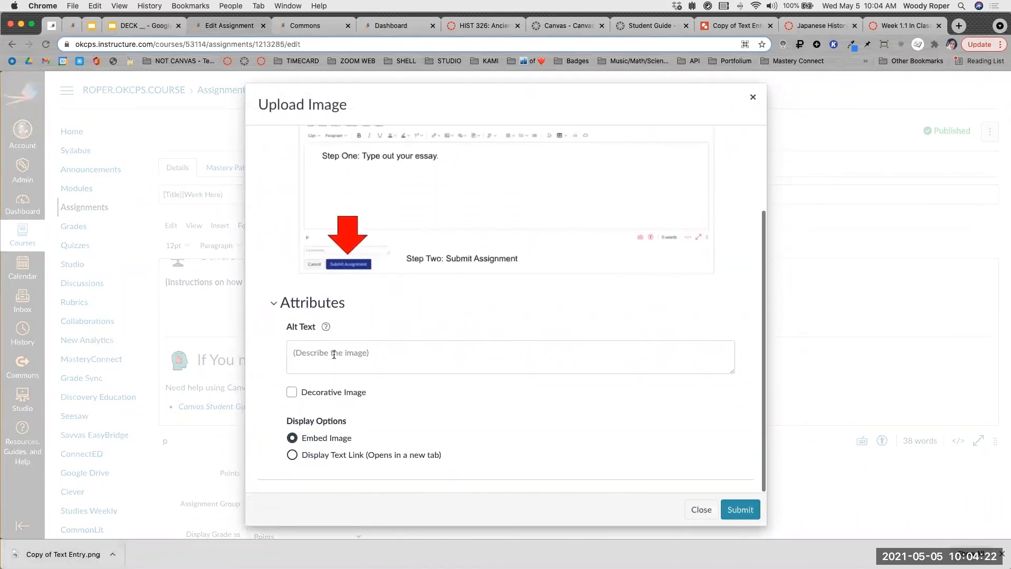
click(302, 352)
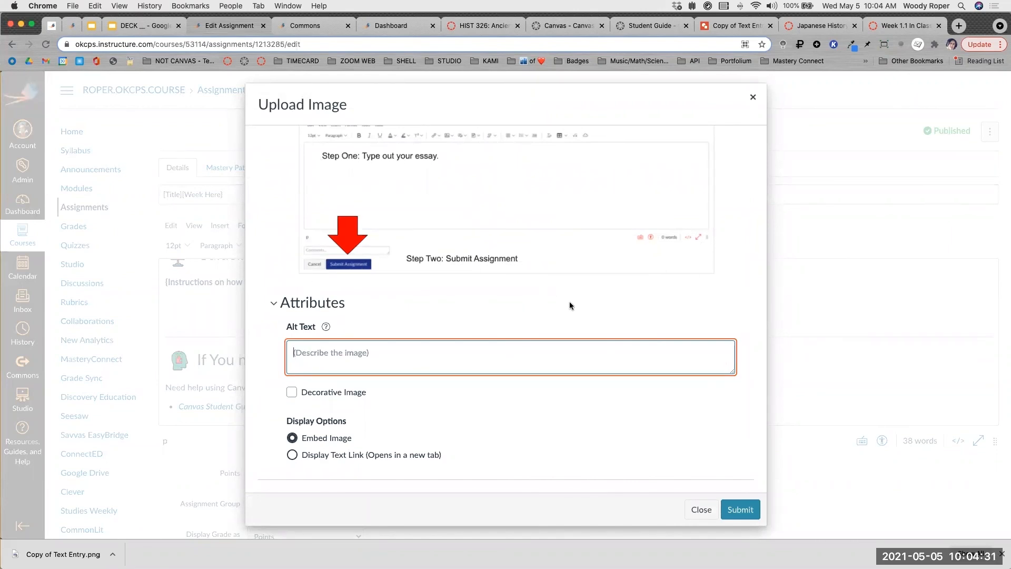
click(738, 510)
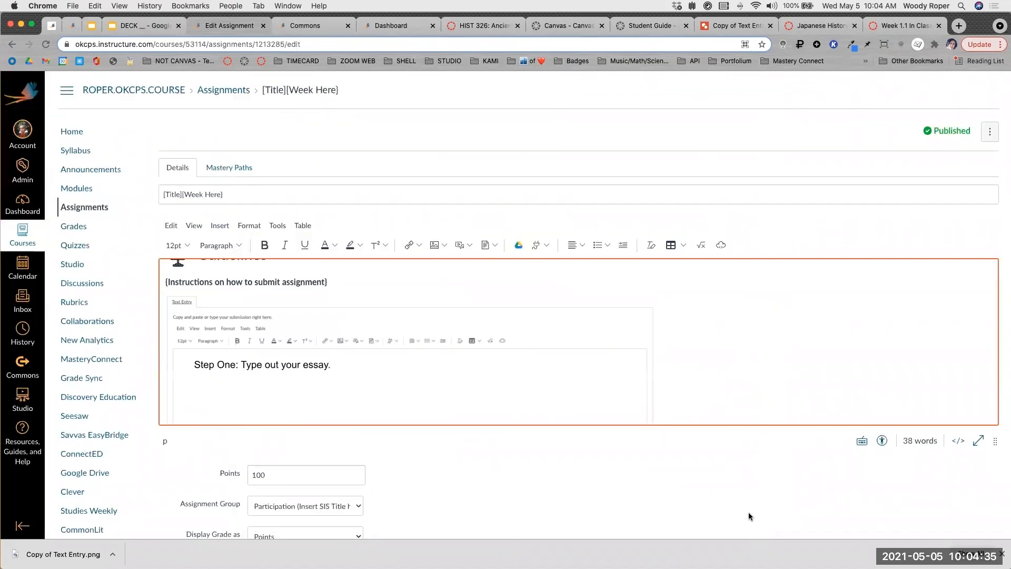
scroll(652, 366, down, 15)
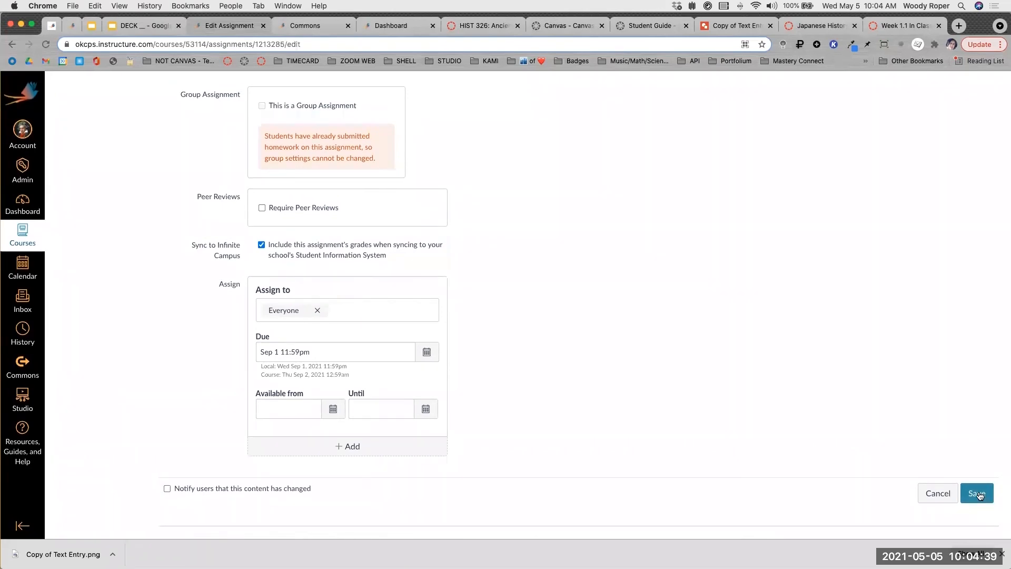
click(978, 494)
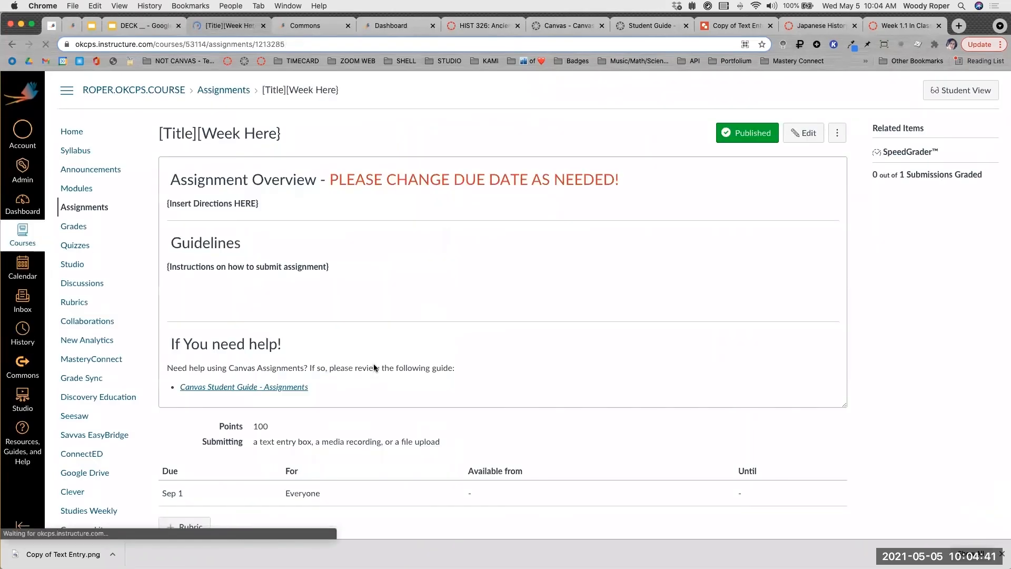
Examine the saved assignment, including the annotated image under Guidelines, the help link, and the points and submission types.
scroll(532, 260, down, 2)
scroll(532, 262, down, 3)
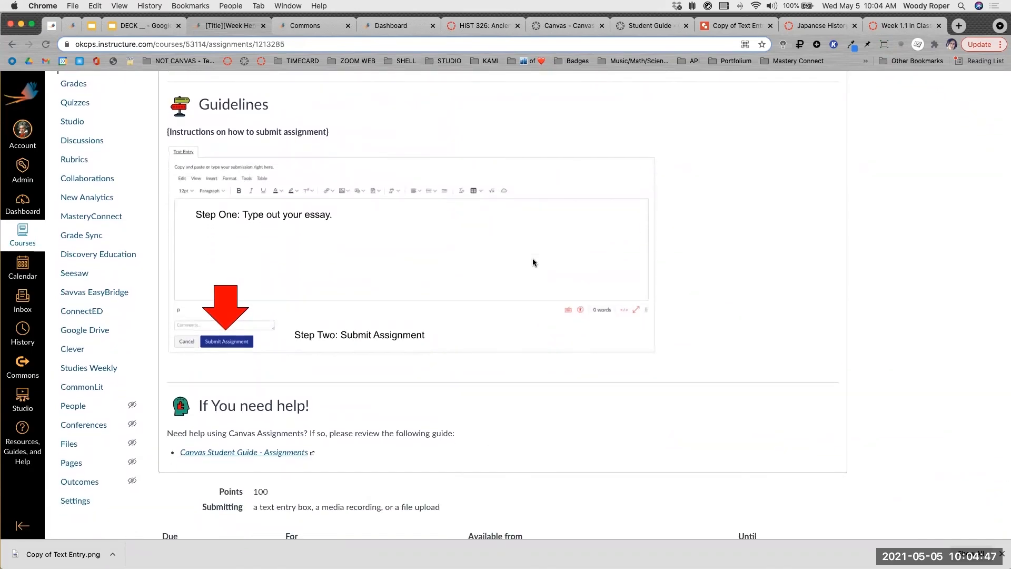
scroll(532, 262, up, 5)
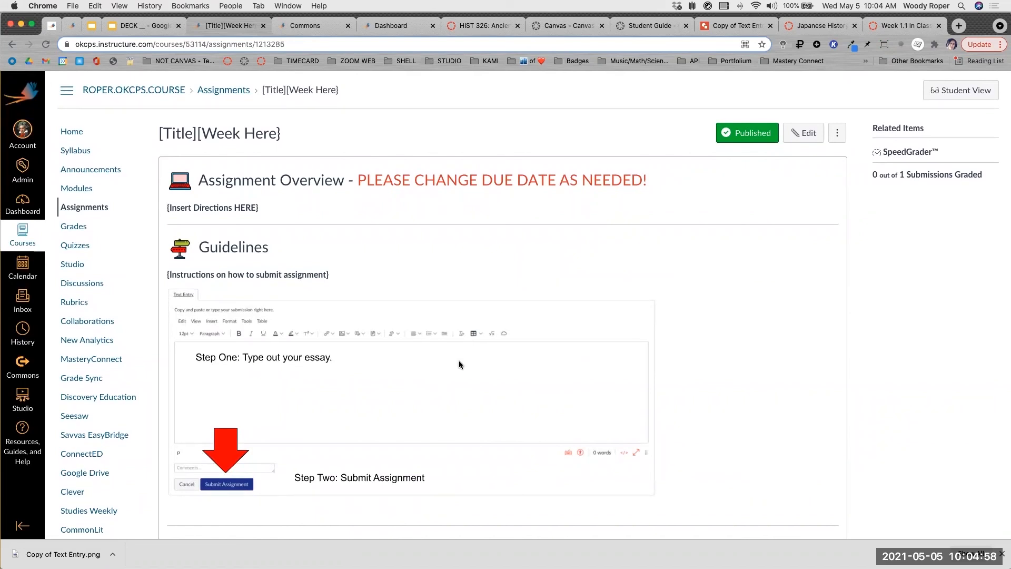
scroll(459, 362, down, 4)
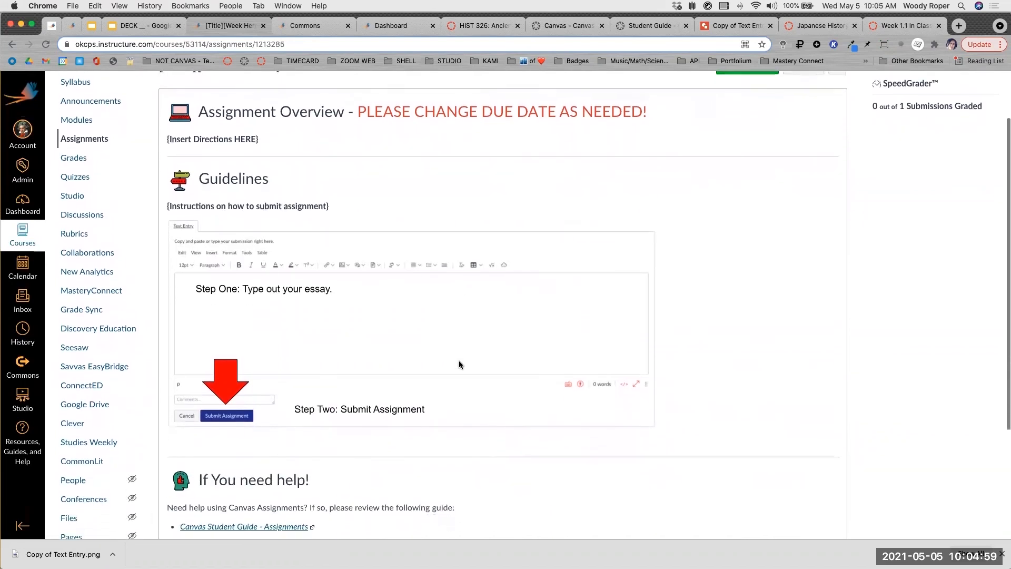
scroll(459, 361, down, 2)
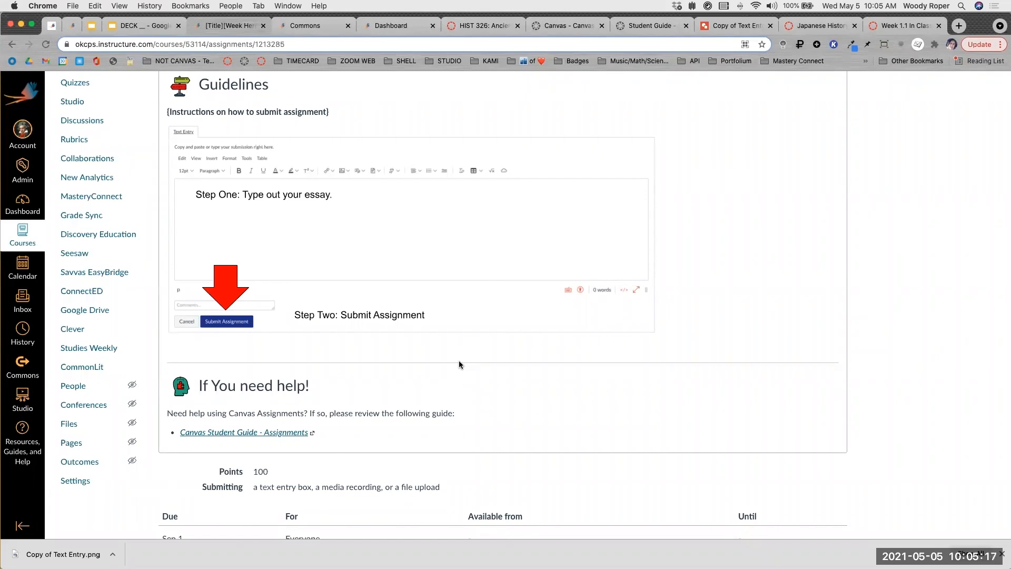
scroll(459, 360, up, 3)
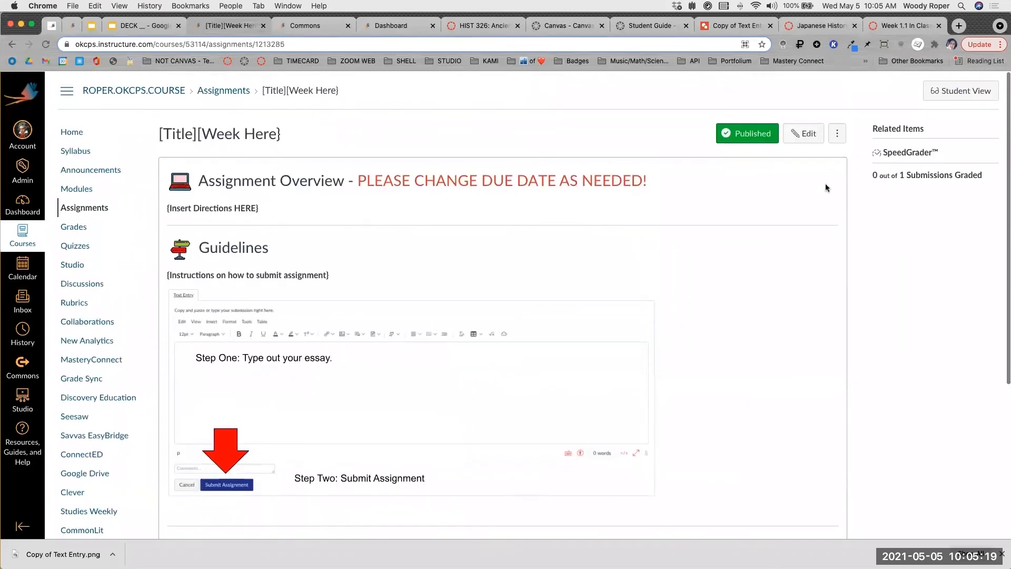
scroll(987, 109, up, 5)
scroll(987, 108, down, 5)
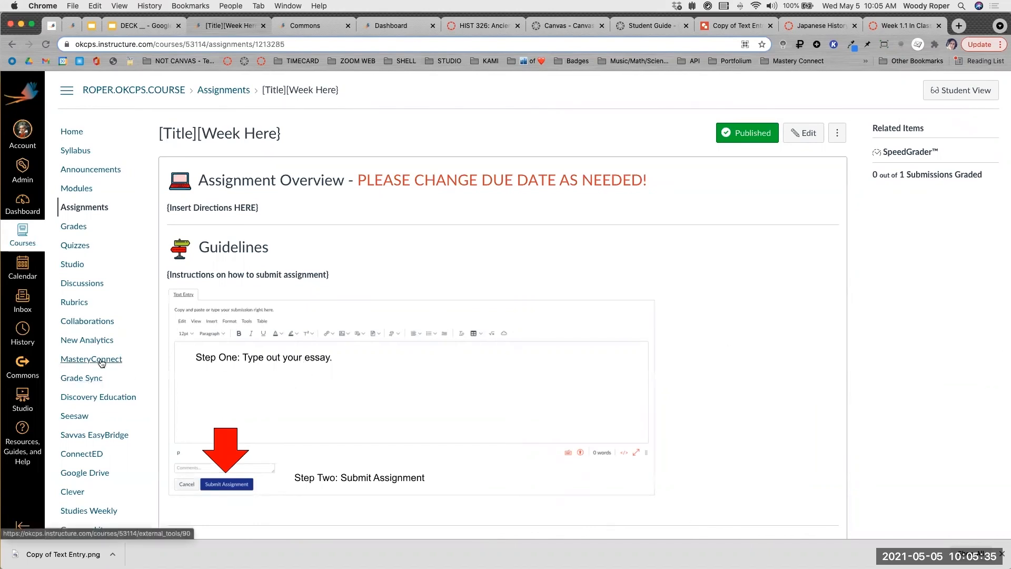
scroll(191, 353, down, 5)
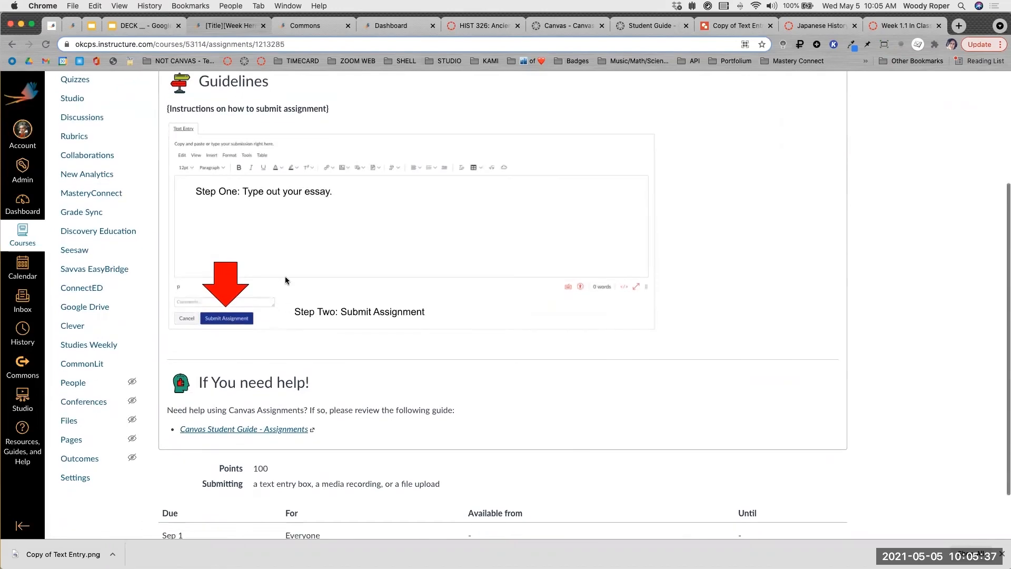
scroll(269, 491, up, 5)
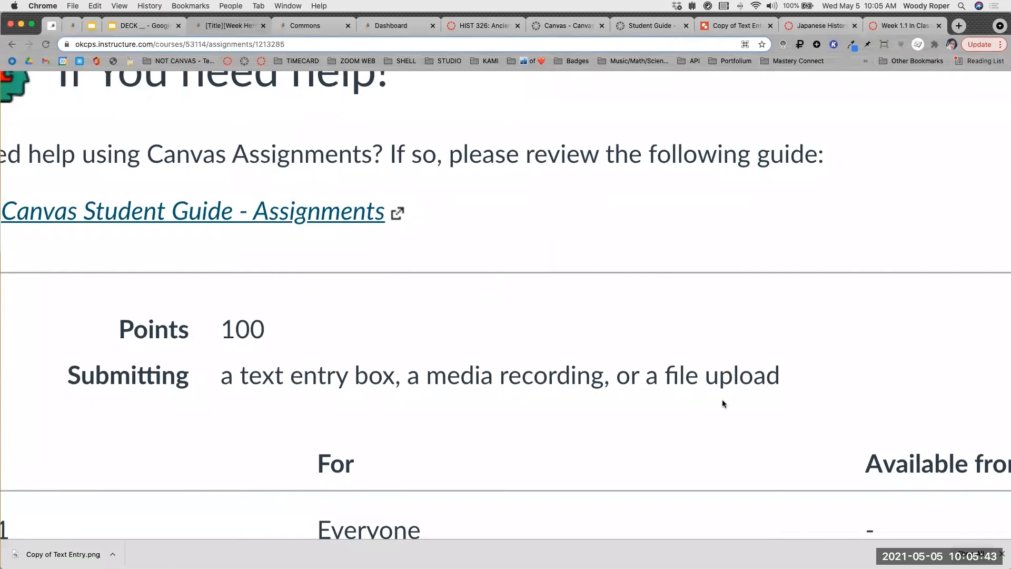
scroll(277, 354, down, 5)
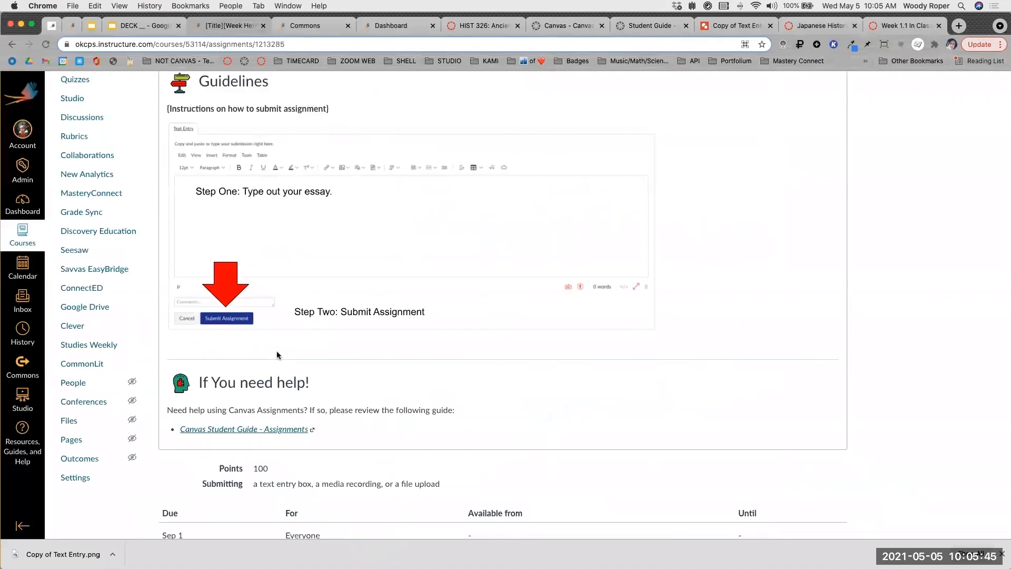
scroll(276, 354, up, 3)
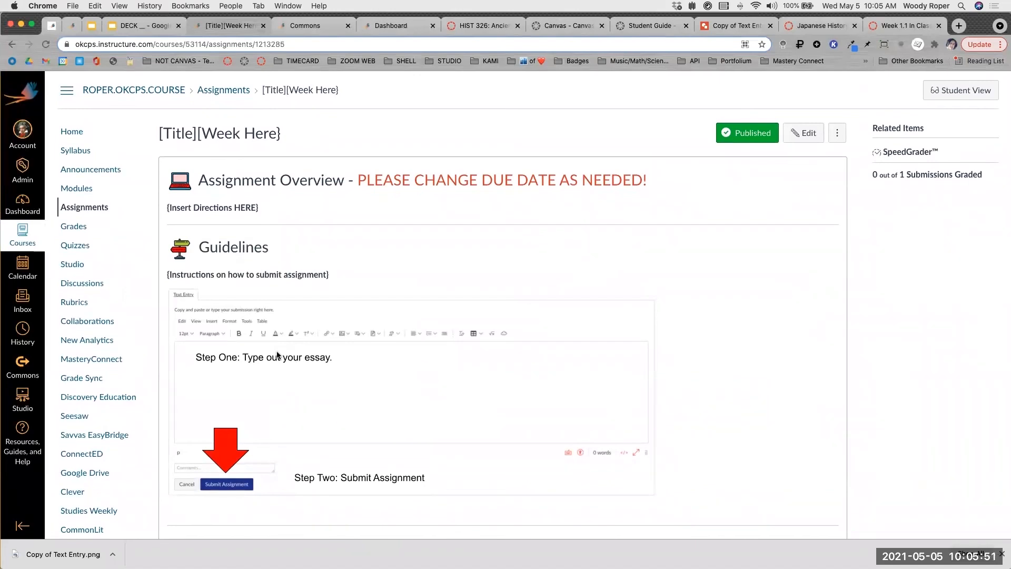
scroll(224, 443, up, 5)
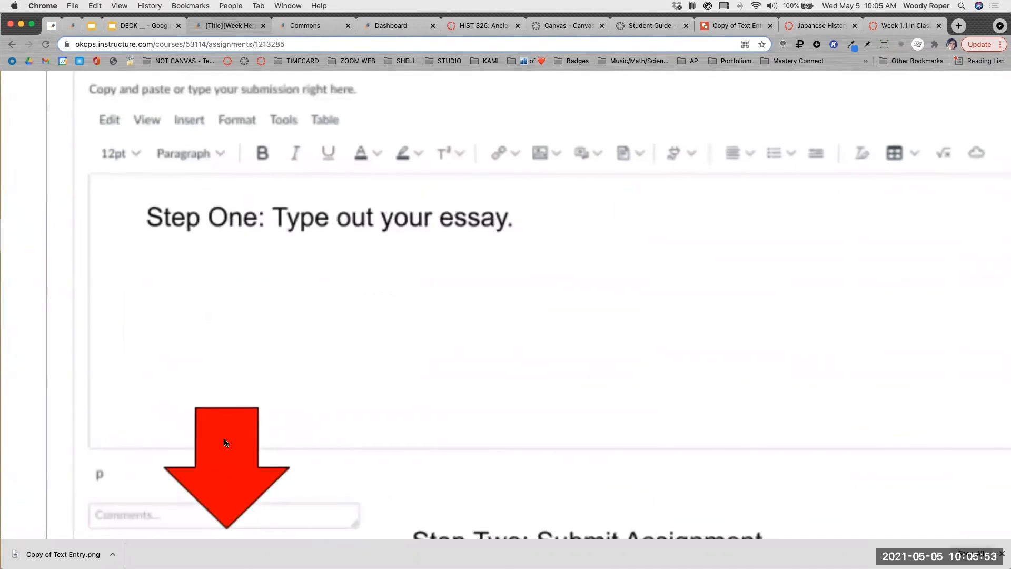
scroll(225, 443, down, 5)
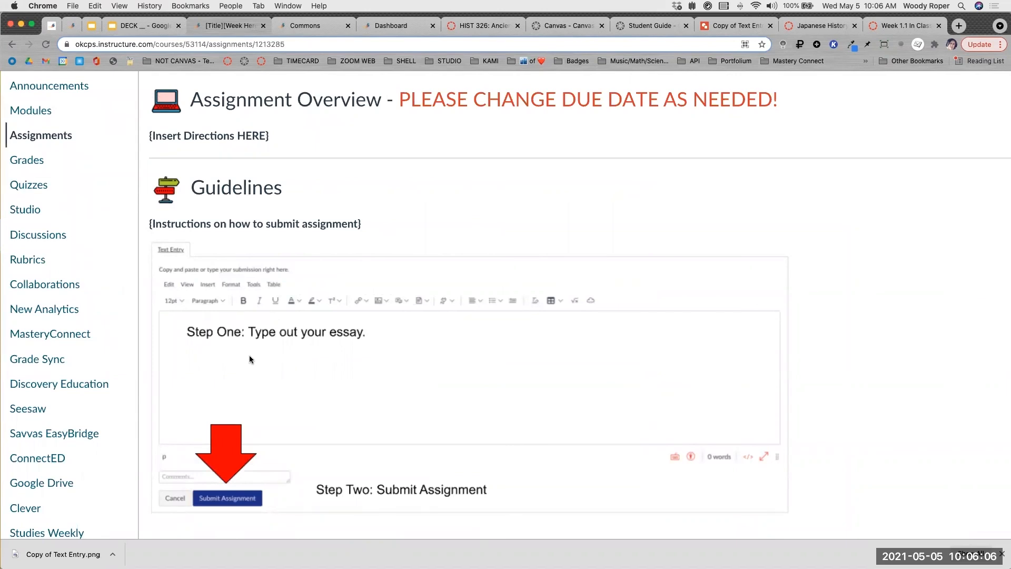
key(super+minus)
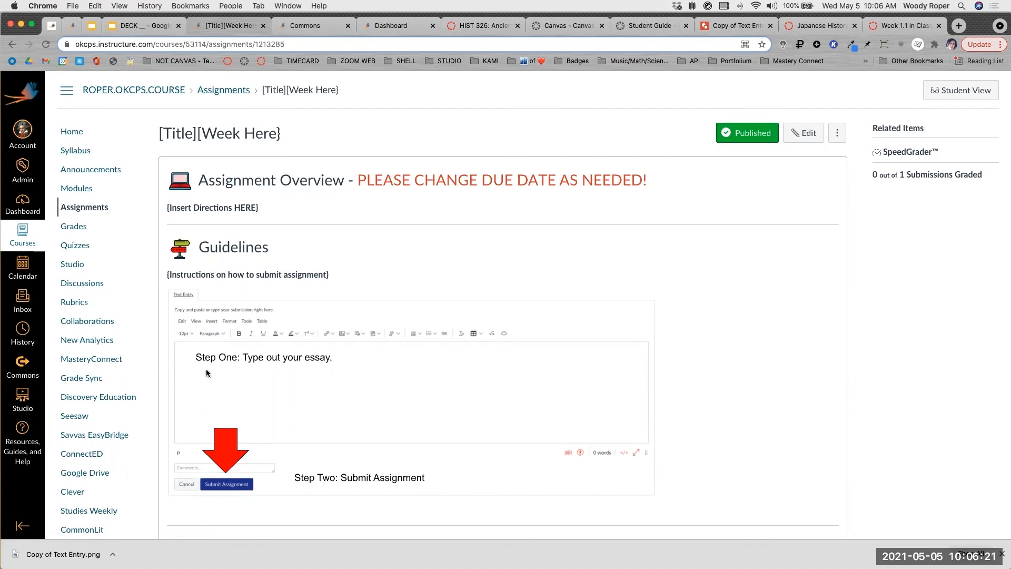
scroll(385, 330, down, 3)
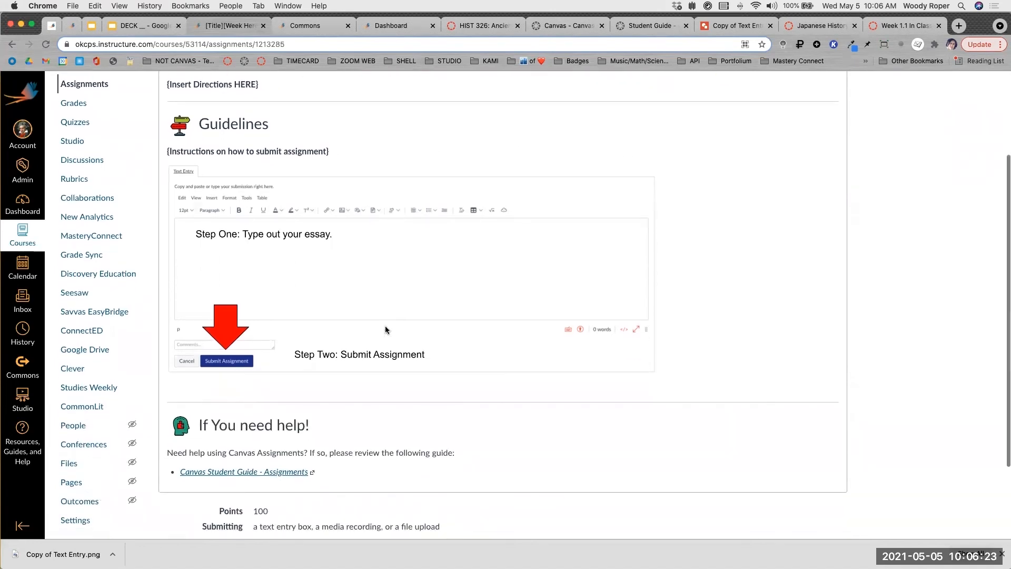
scroll(386, 330, up, 3)
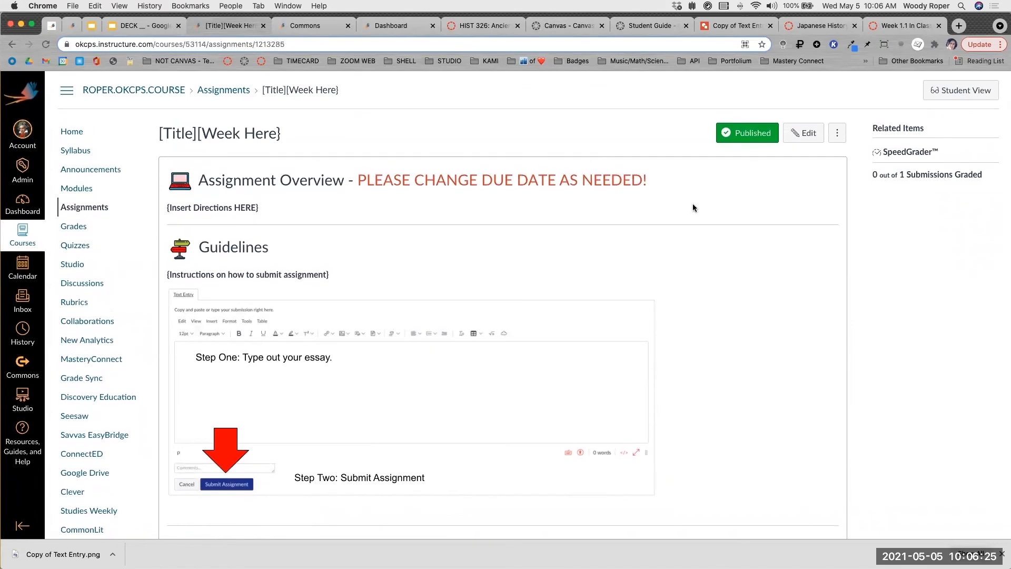